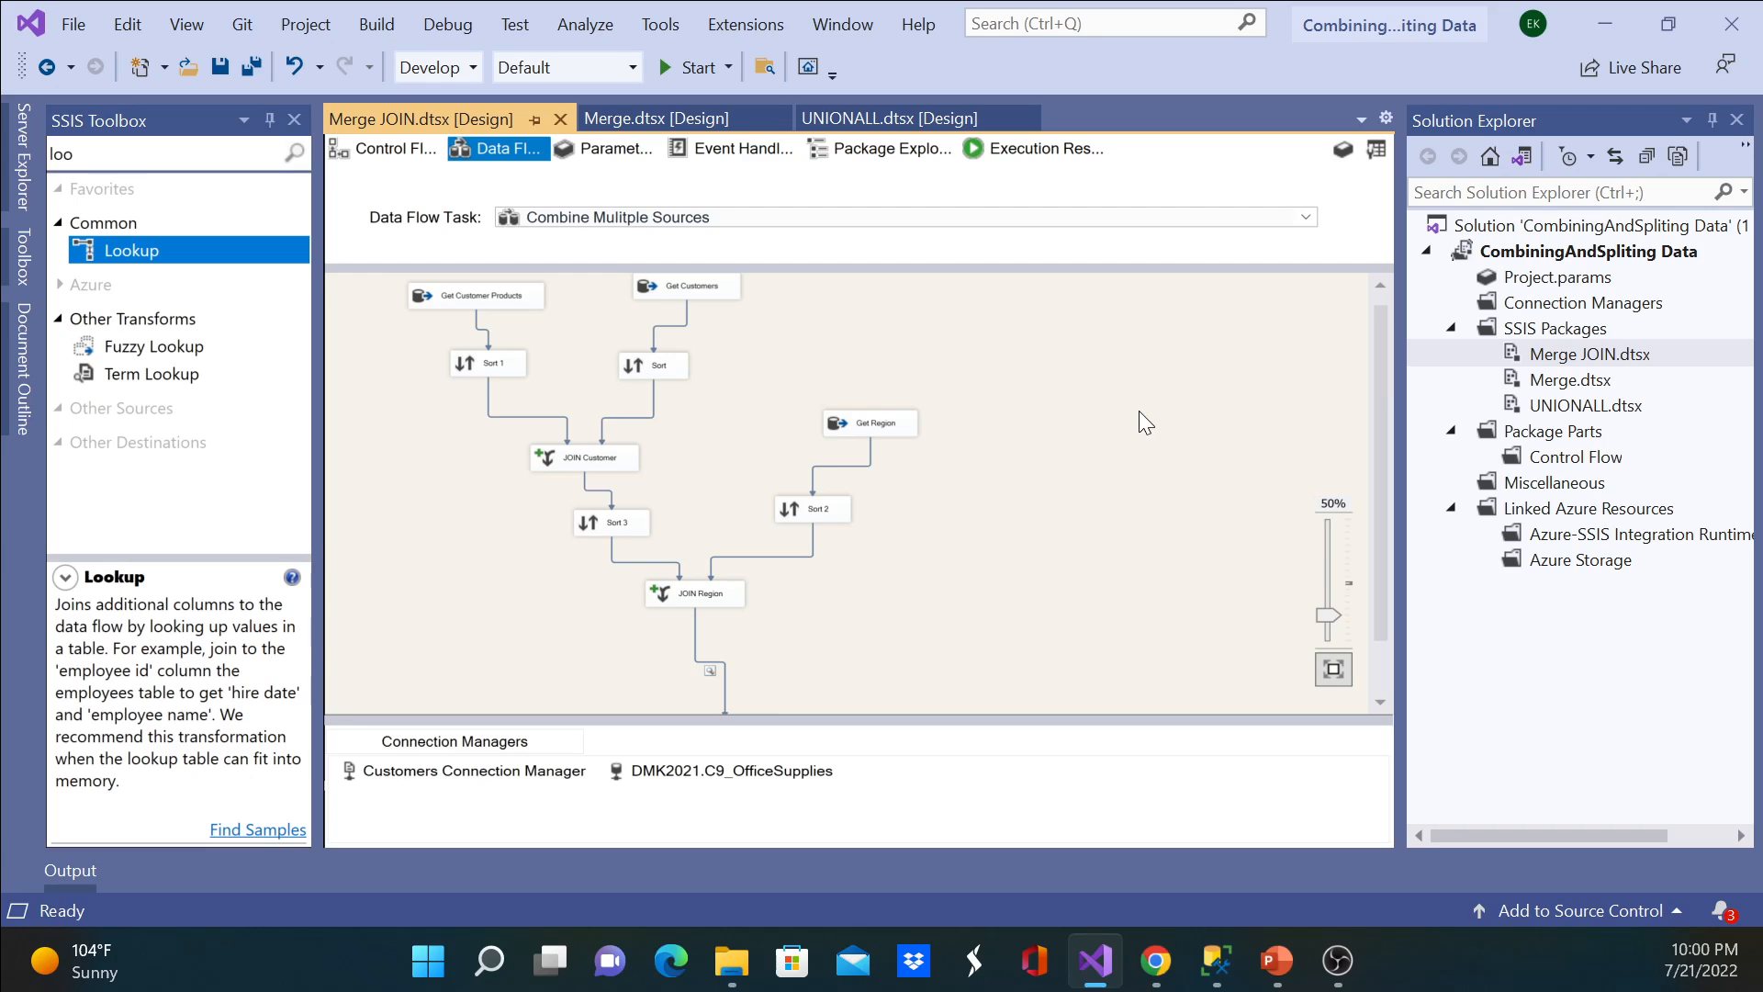
Step: Switch to SQL Server Management Studio and bring up the CustomerProducts query results in SQLQuery2.sql
{"action": "left_click", "coordinate": [578, 455]}
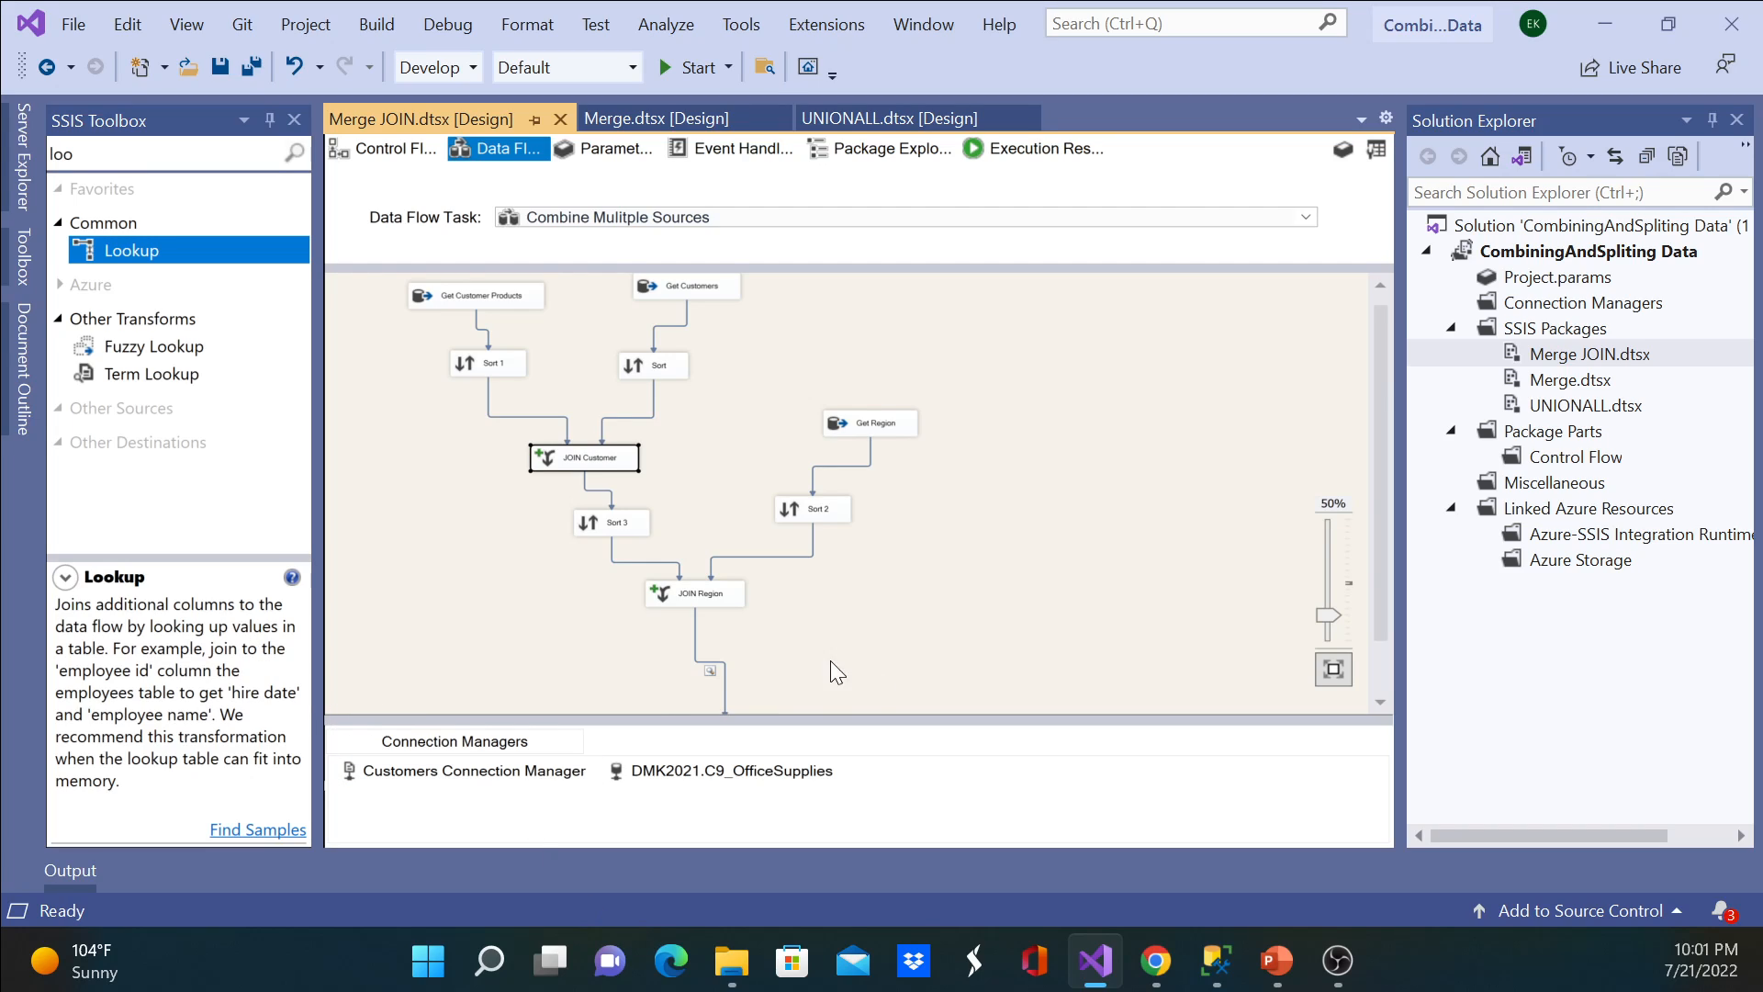
{"action": "left_click", "coordinate": [1216, 960]}
{"action": "left_click", "coordinate": [1208, 405]}
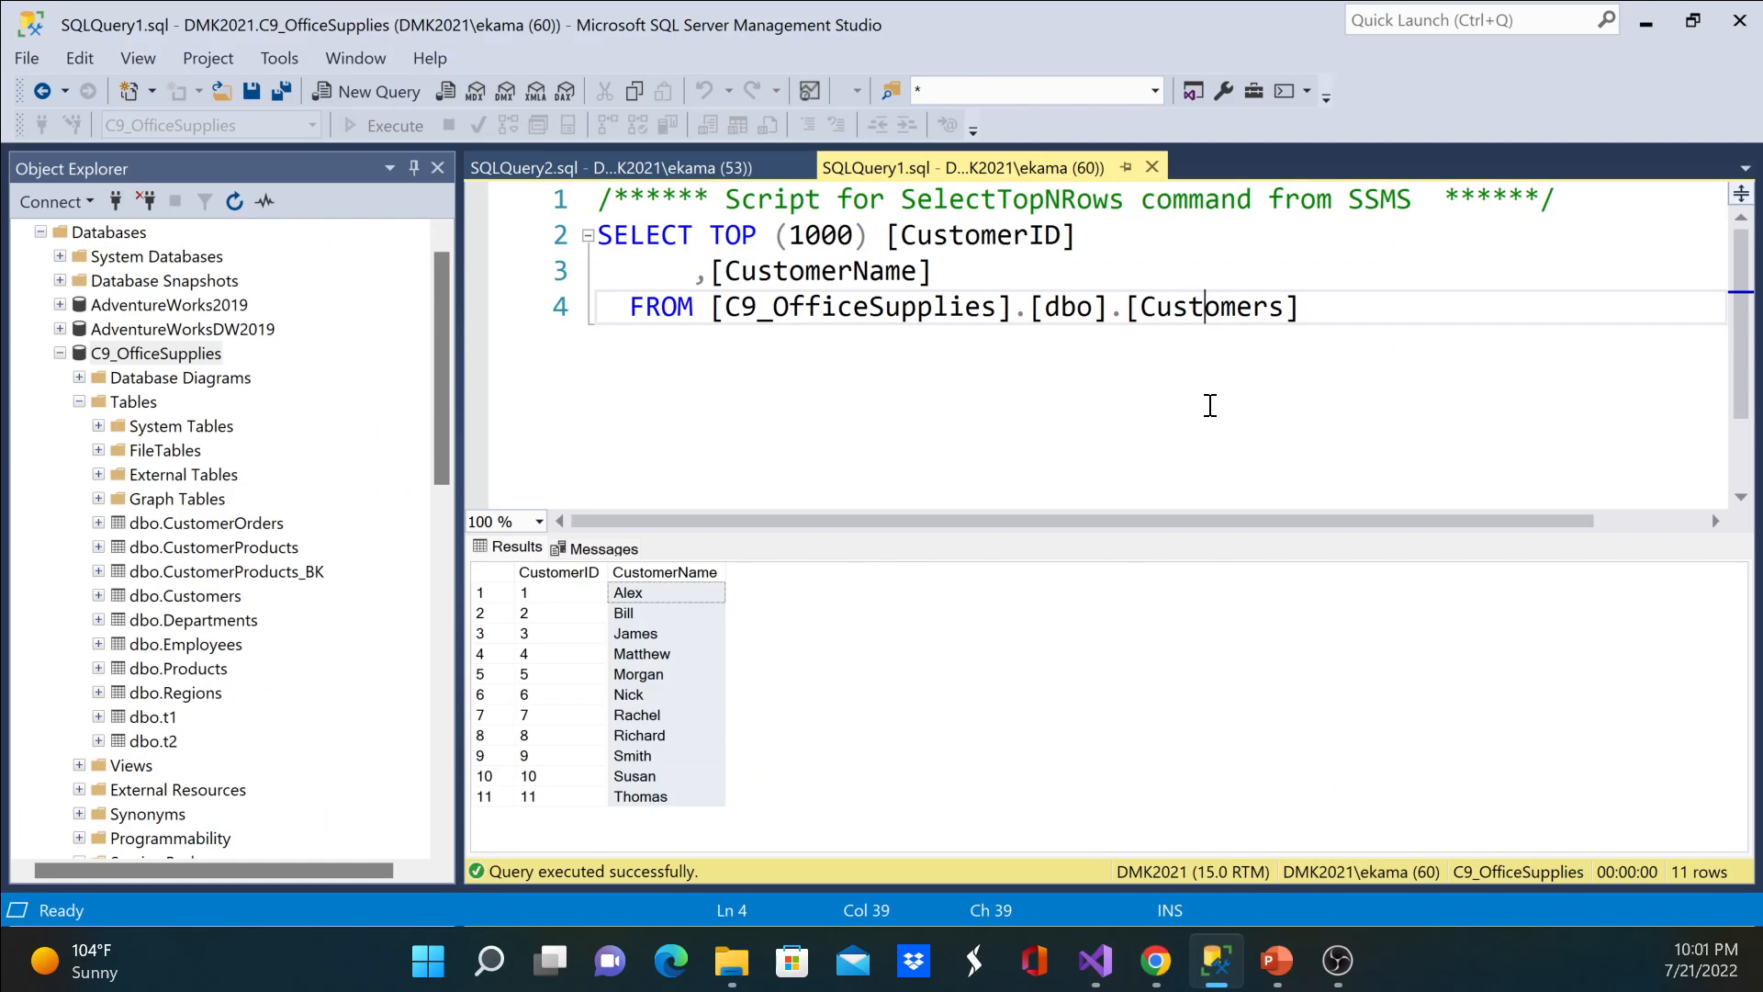
{"action": "left_click", "coordinate": [652, 168]}
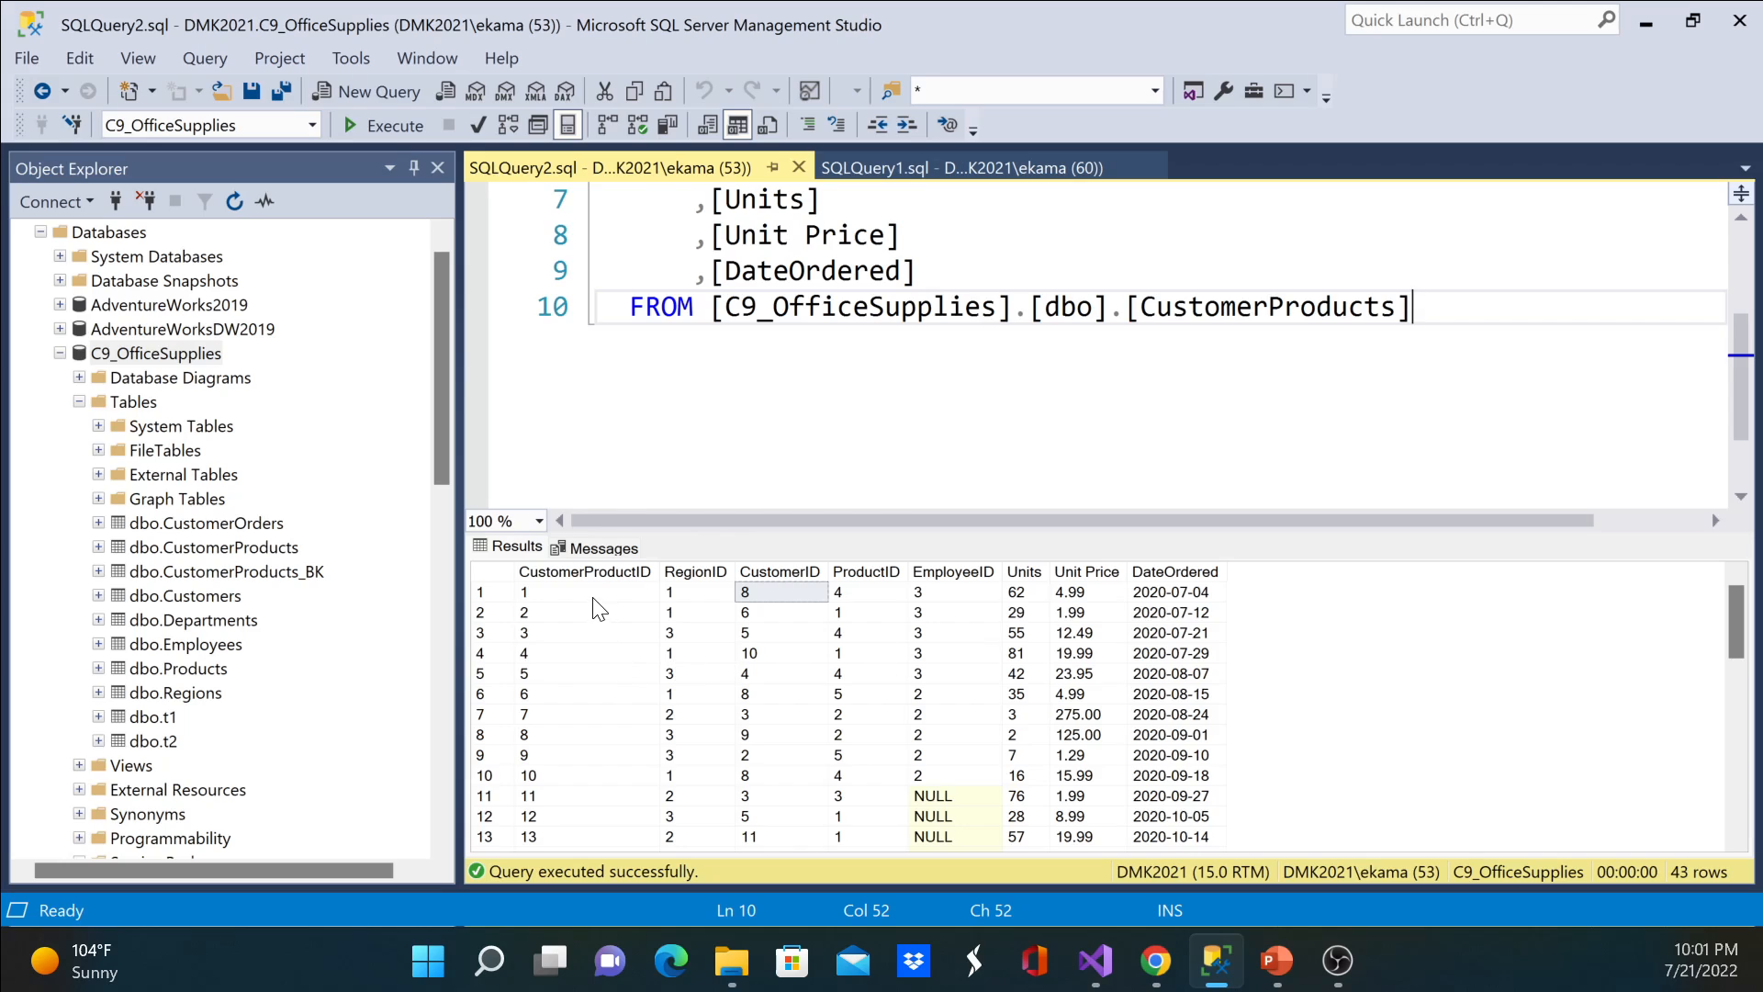
Step: Examine the RegionID, CustomerID, ProductID and EmployeeID columns in the CustomerProducts results
{"action": "left_click", "coordinate": [709, 595]}
{"action": "left_click", "coordinate": [795, 595]}
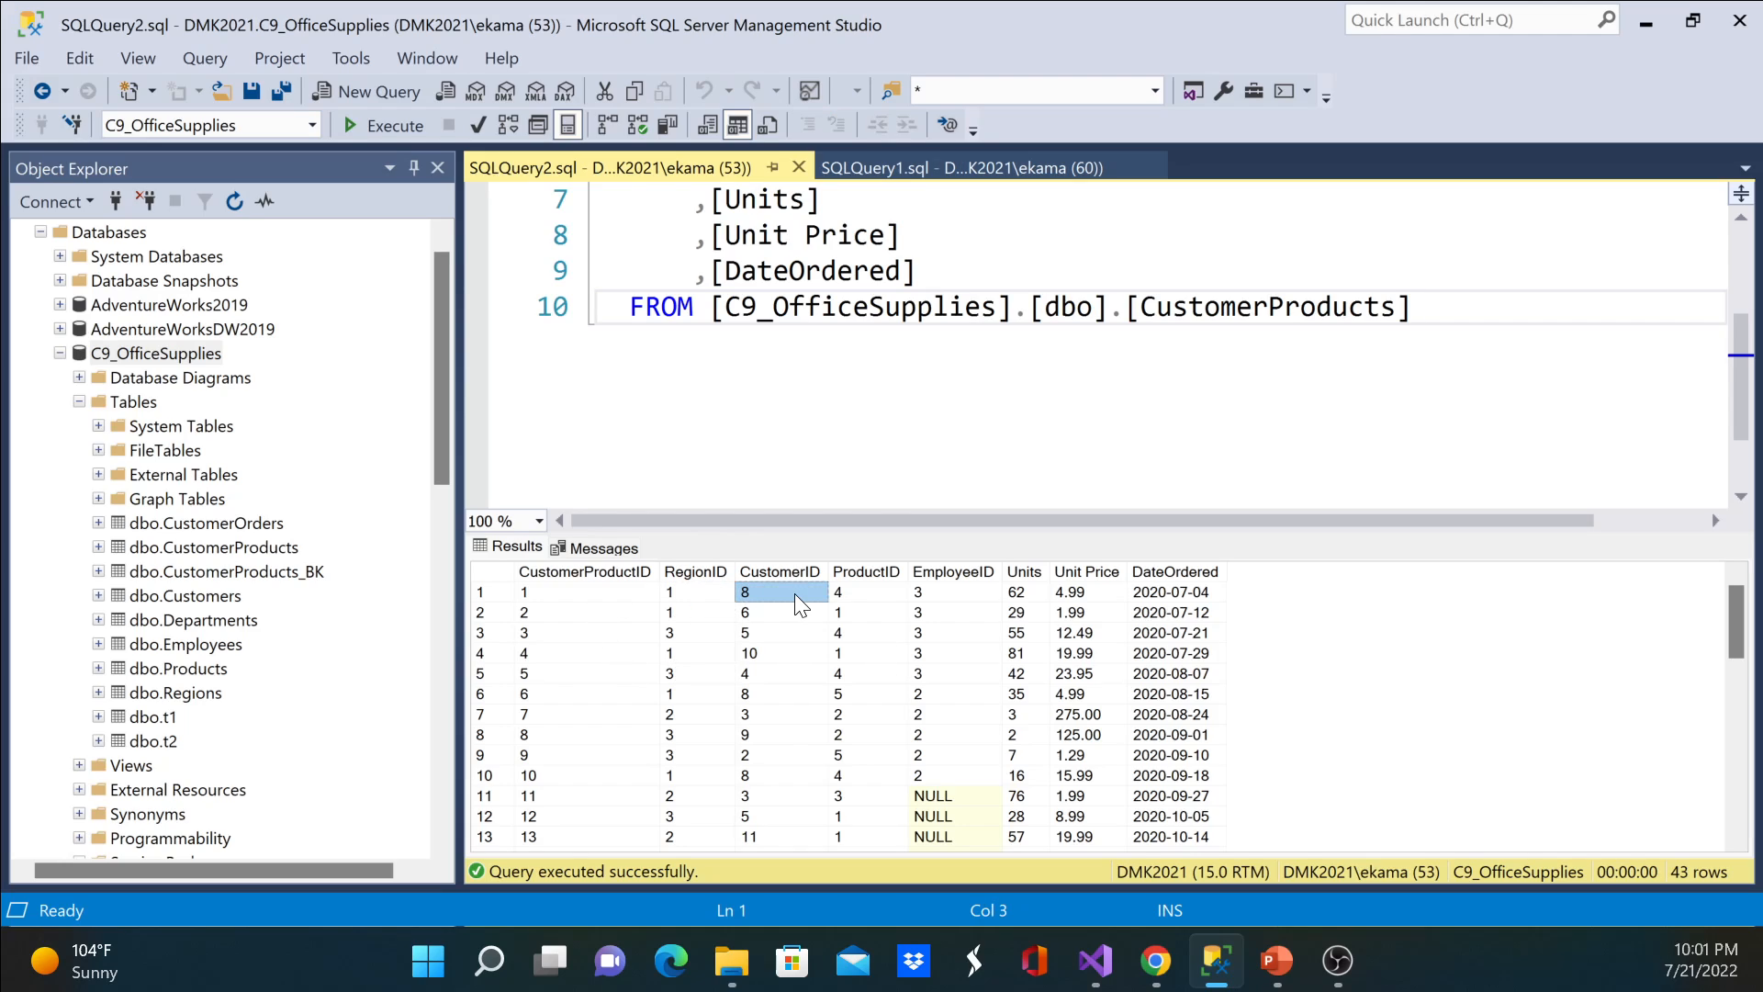
{"action": "left_click", "coordinate": [872, 595]}
{"action": "left_click", "coordinate": [969, 592]}
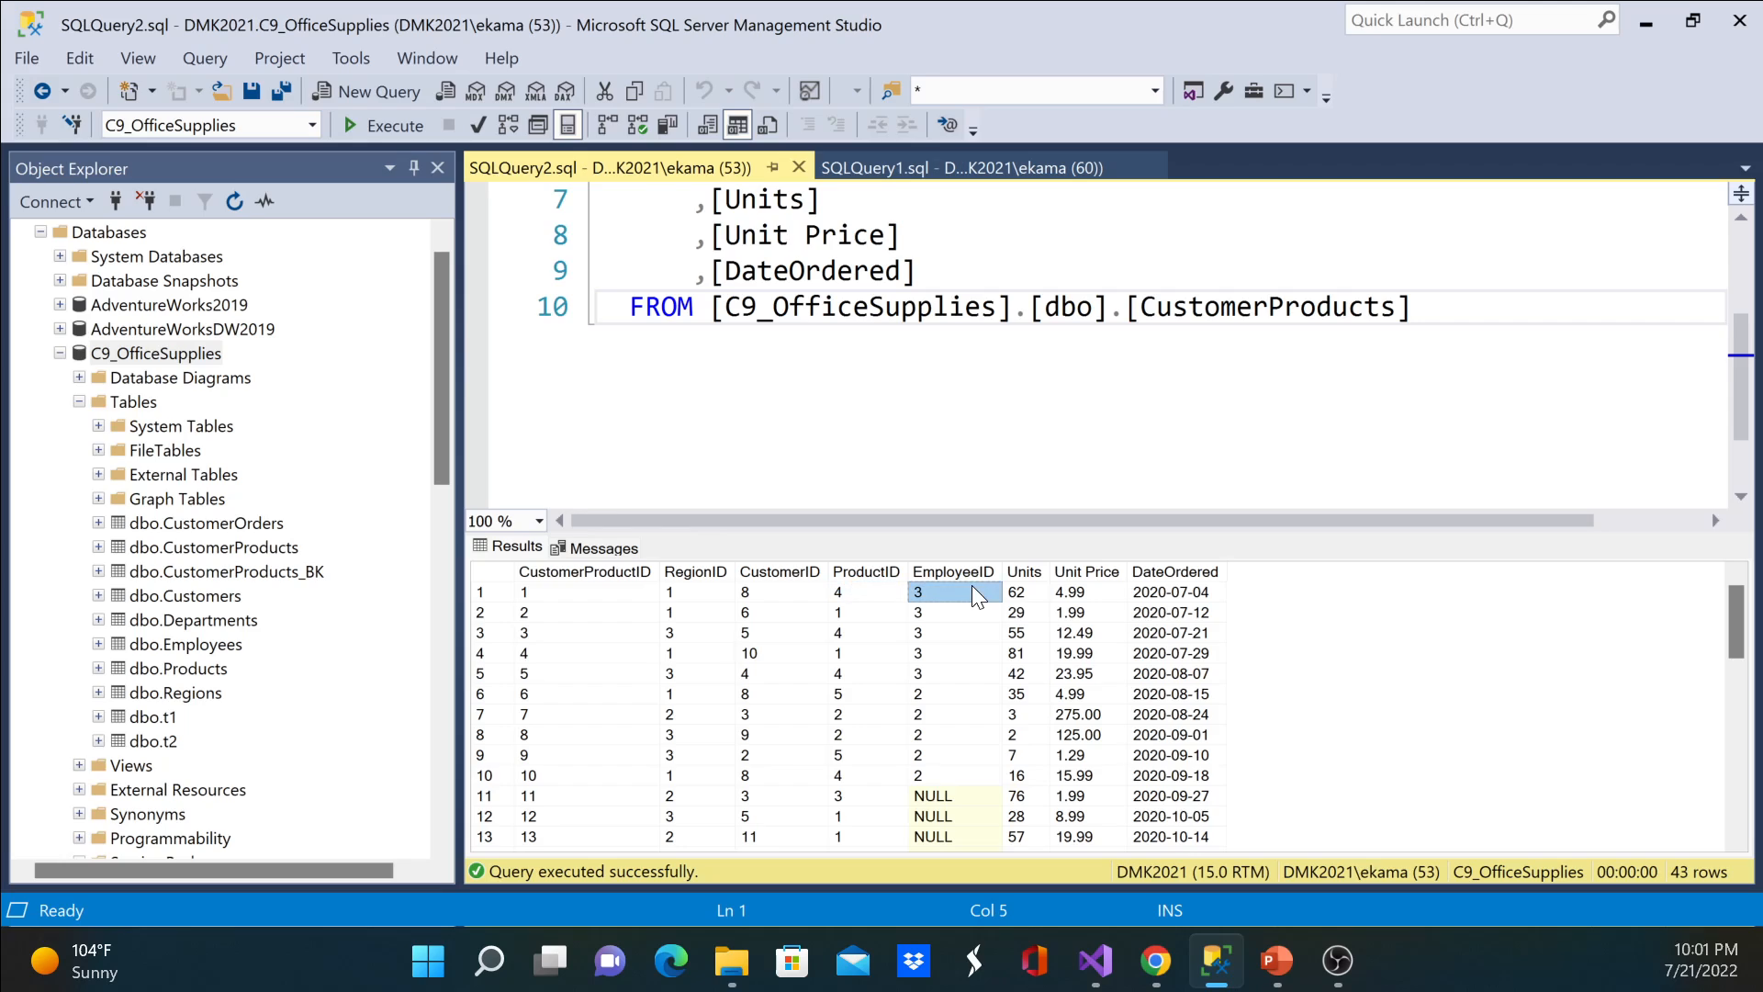
{"action": "left_click_drag", "start_coordinate": [966, 776], "coordinate": [964, 592]}
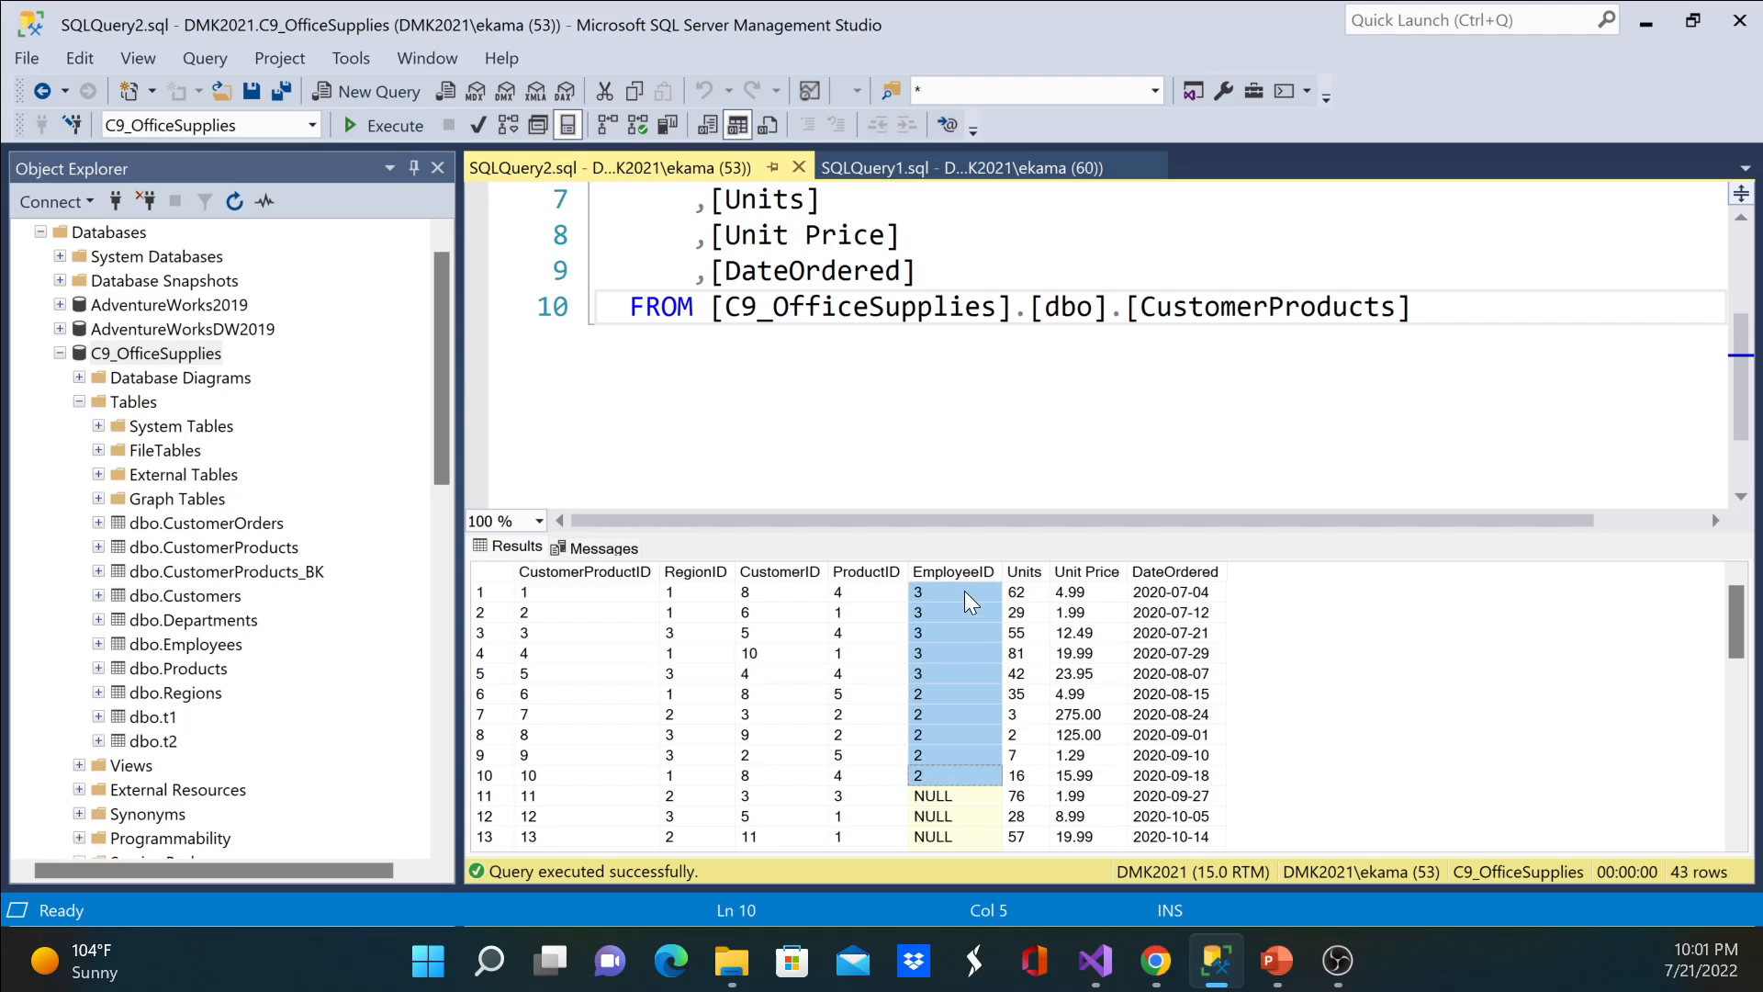
{"action": "left_click", "coordinate": [686, 597]}
{"action": "left_click", "coordinate": [802, 595]}
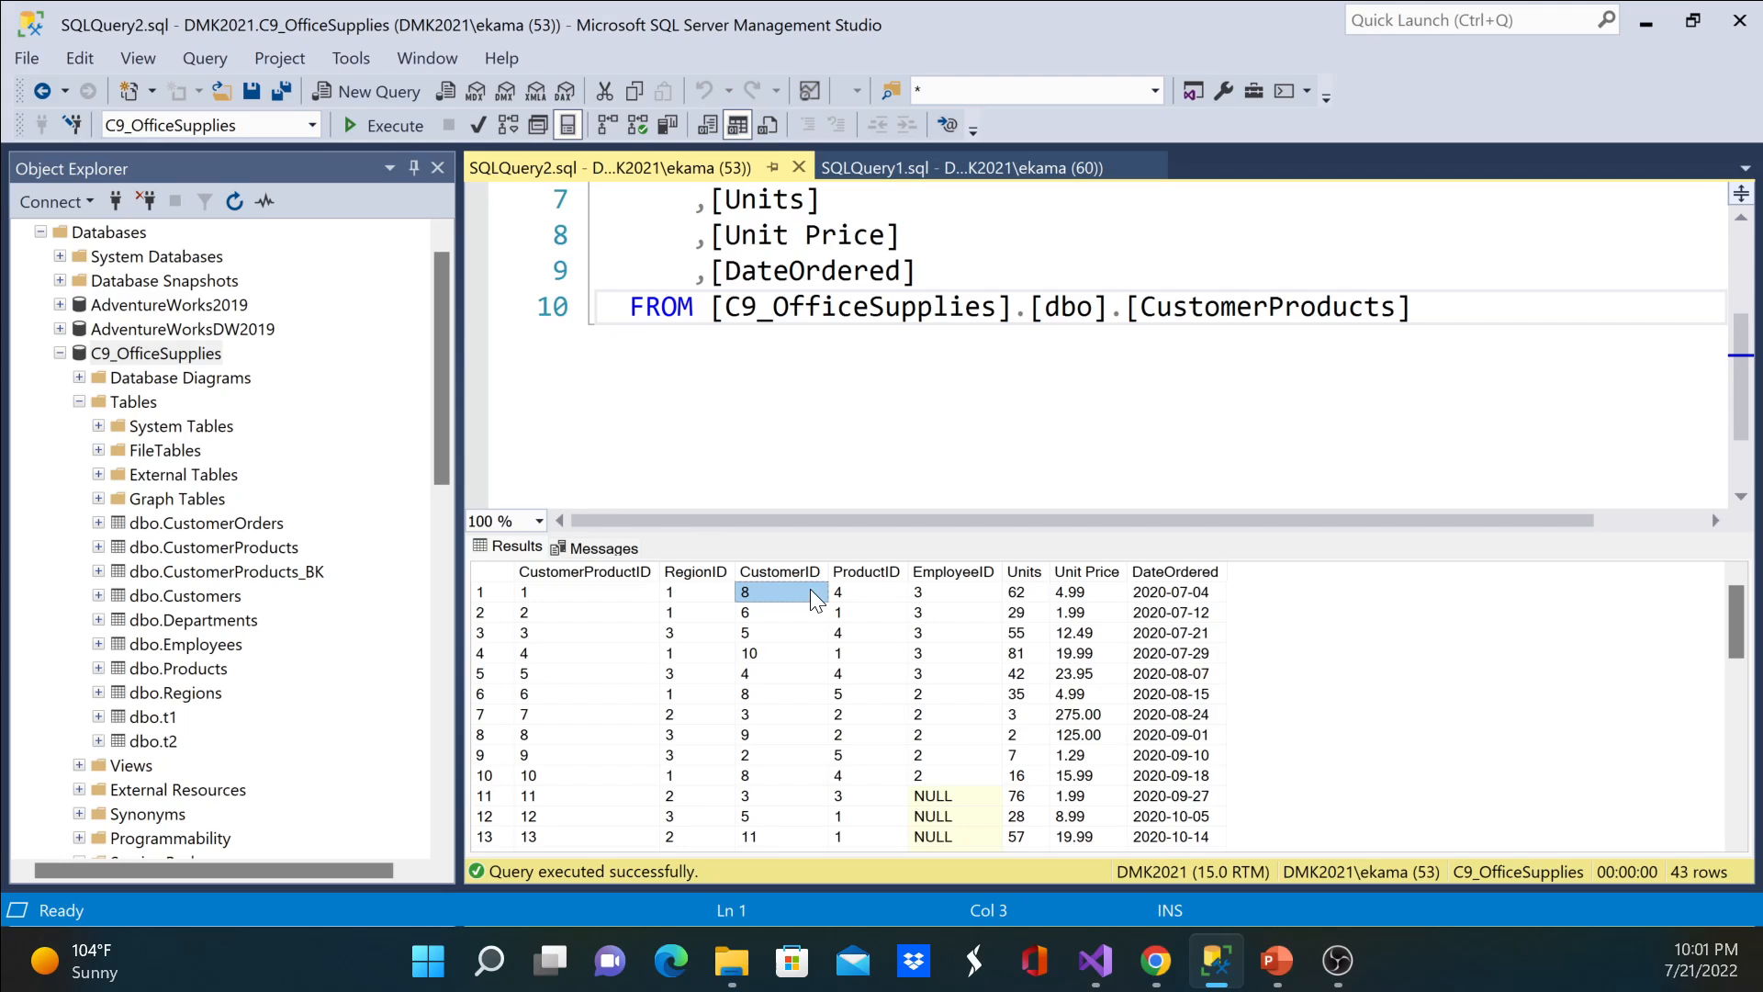
{"action": "left_click", "coordinate": [874, 597]}
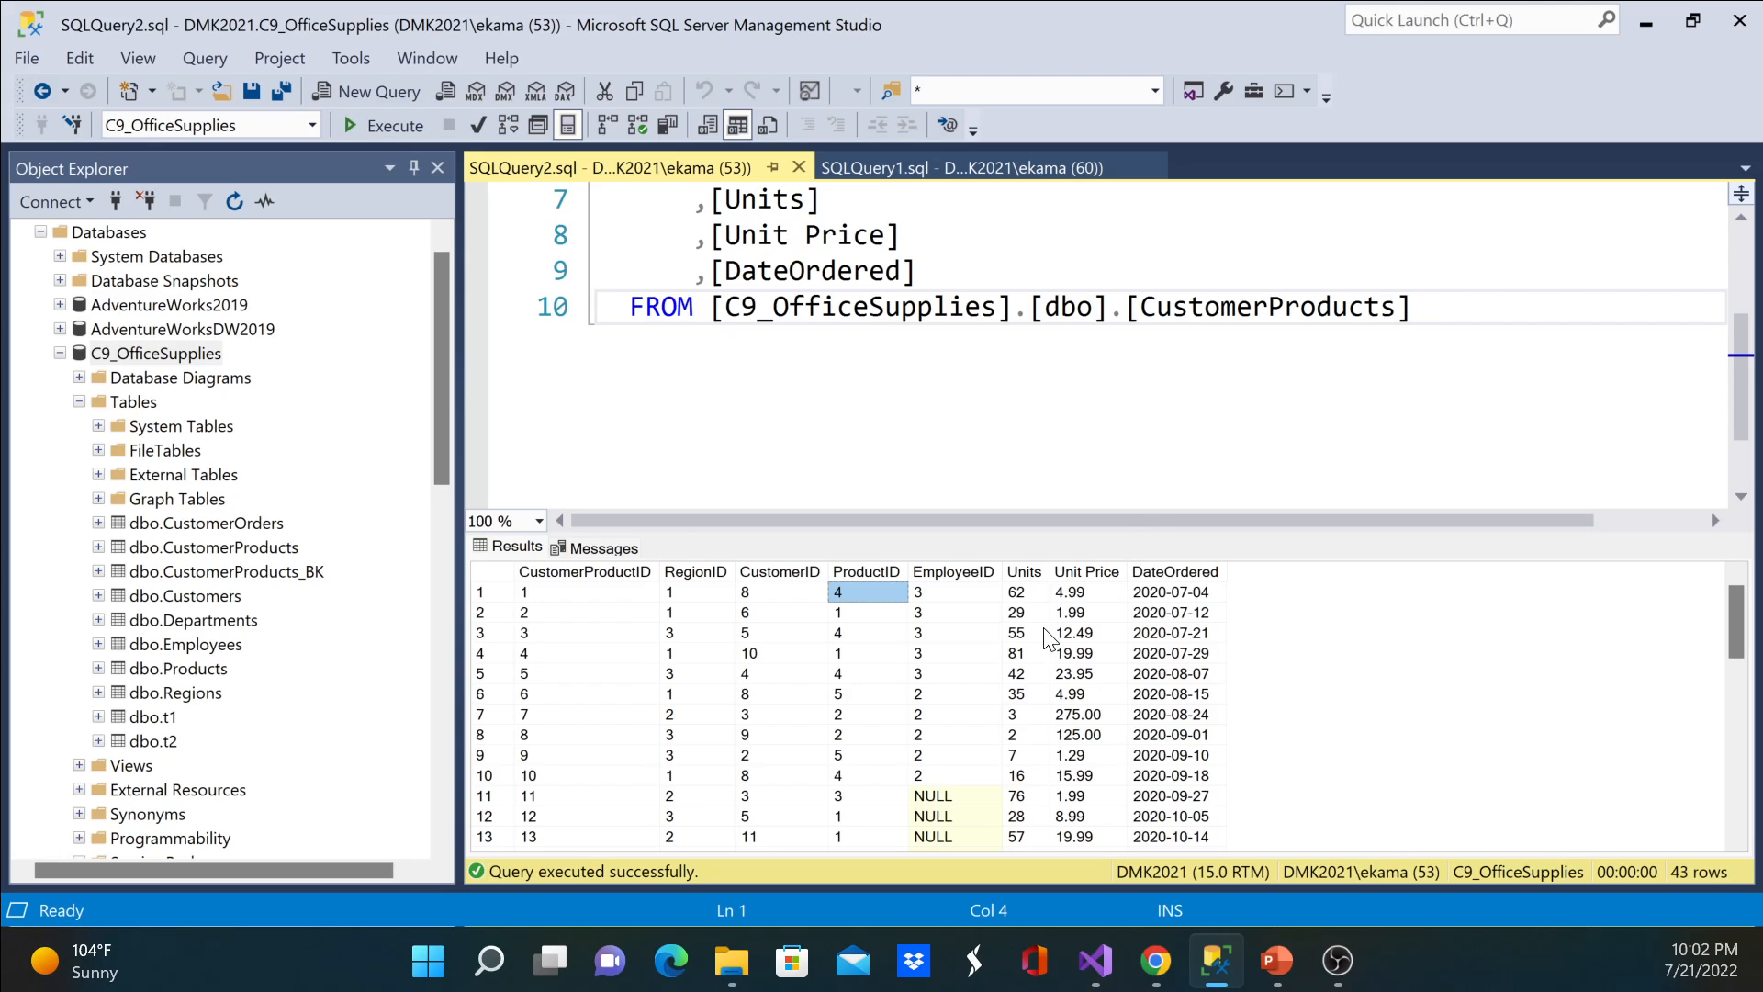
{"action": "left_click", "coordinate": [874, 572]}
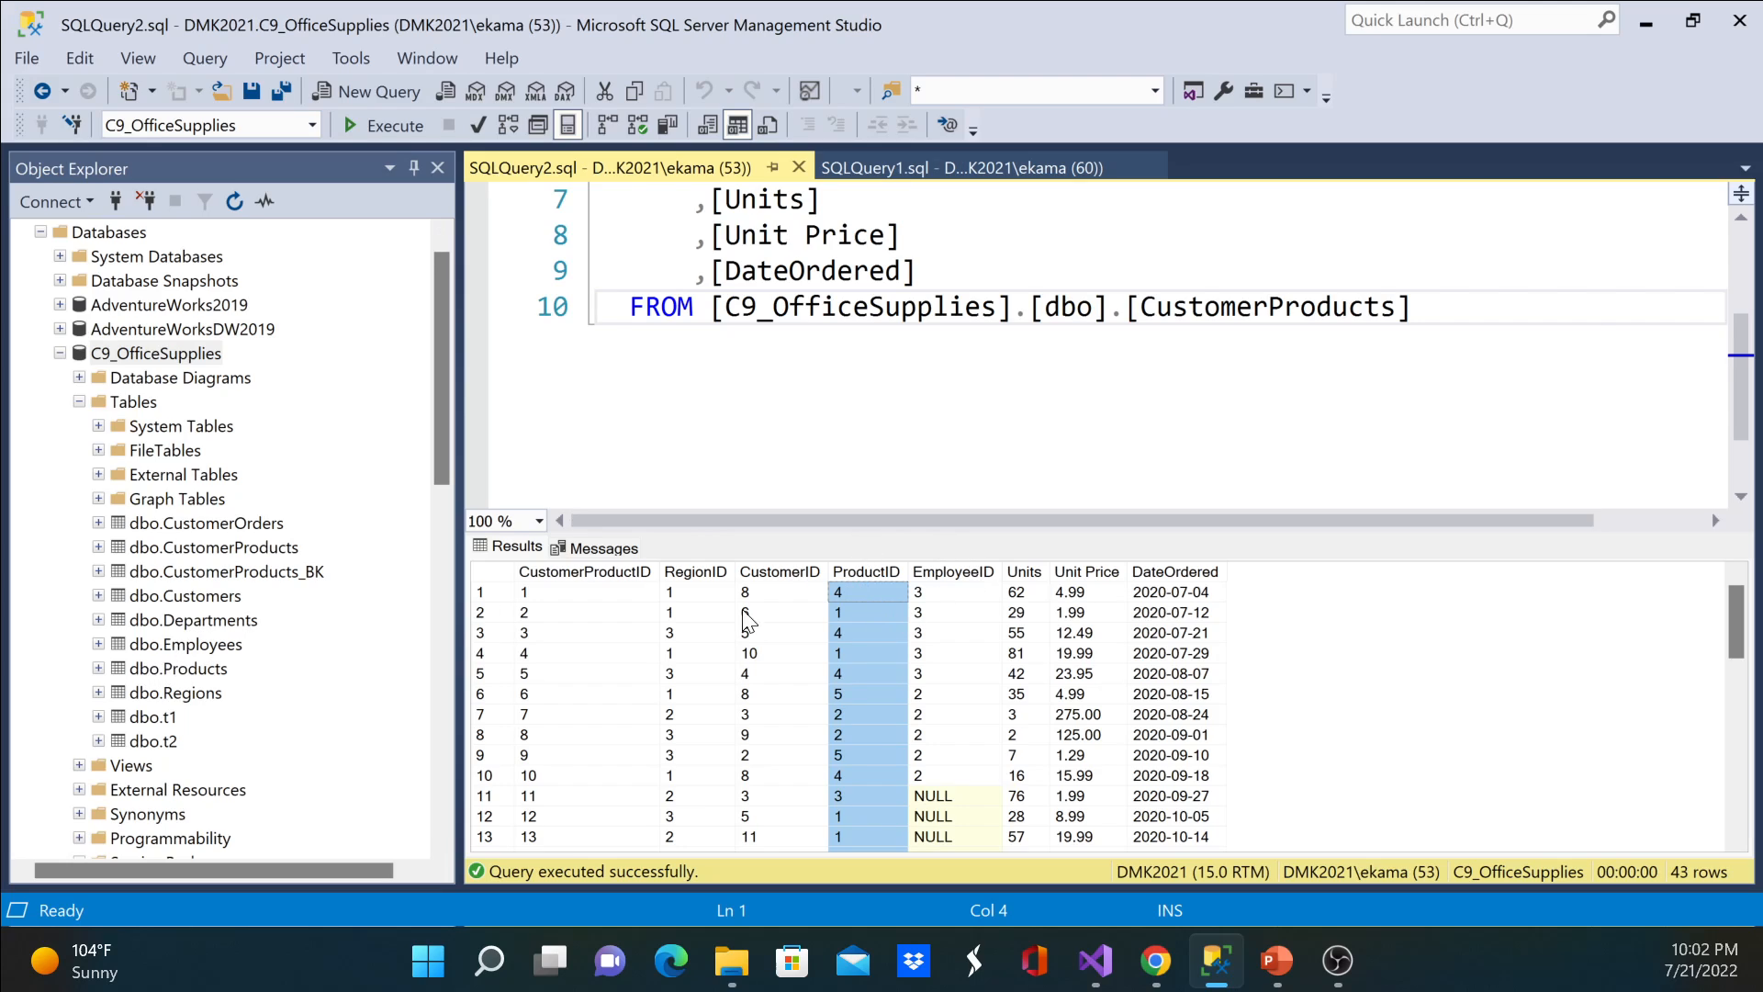
Step: Inspect the ProductID and ProductName columns of dbo.Products and query the table's top 1000 rows
{"action": "left_click", "coordinate": [137, 669]}
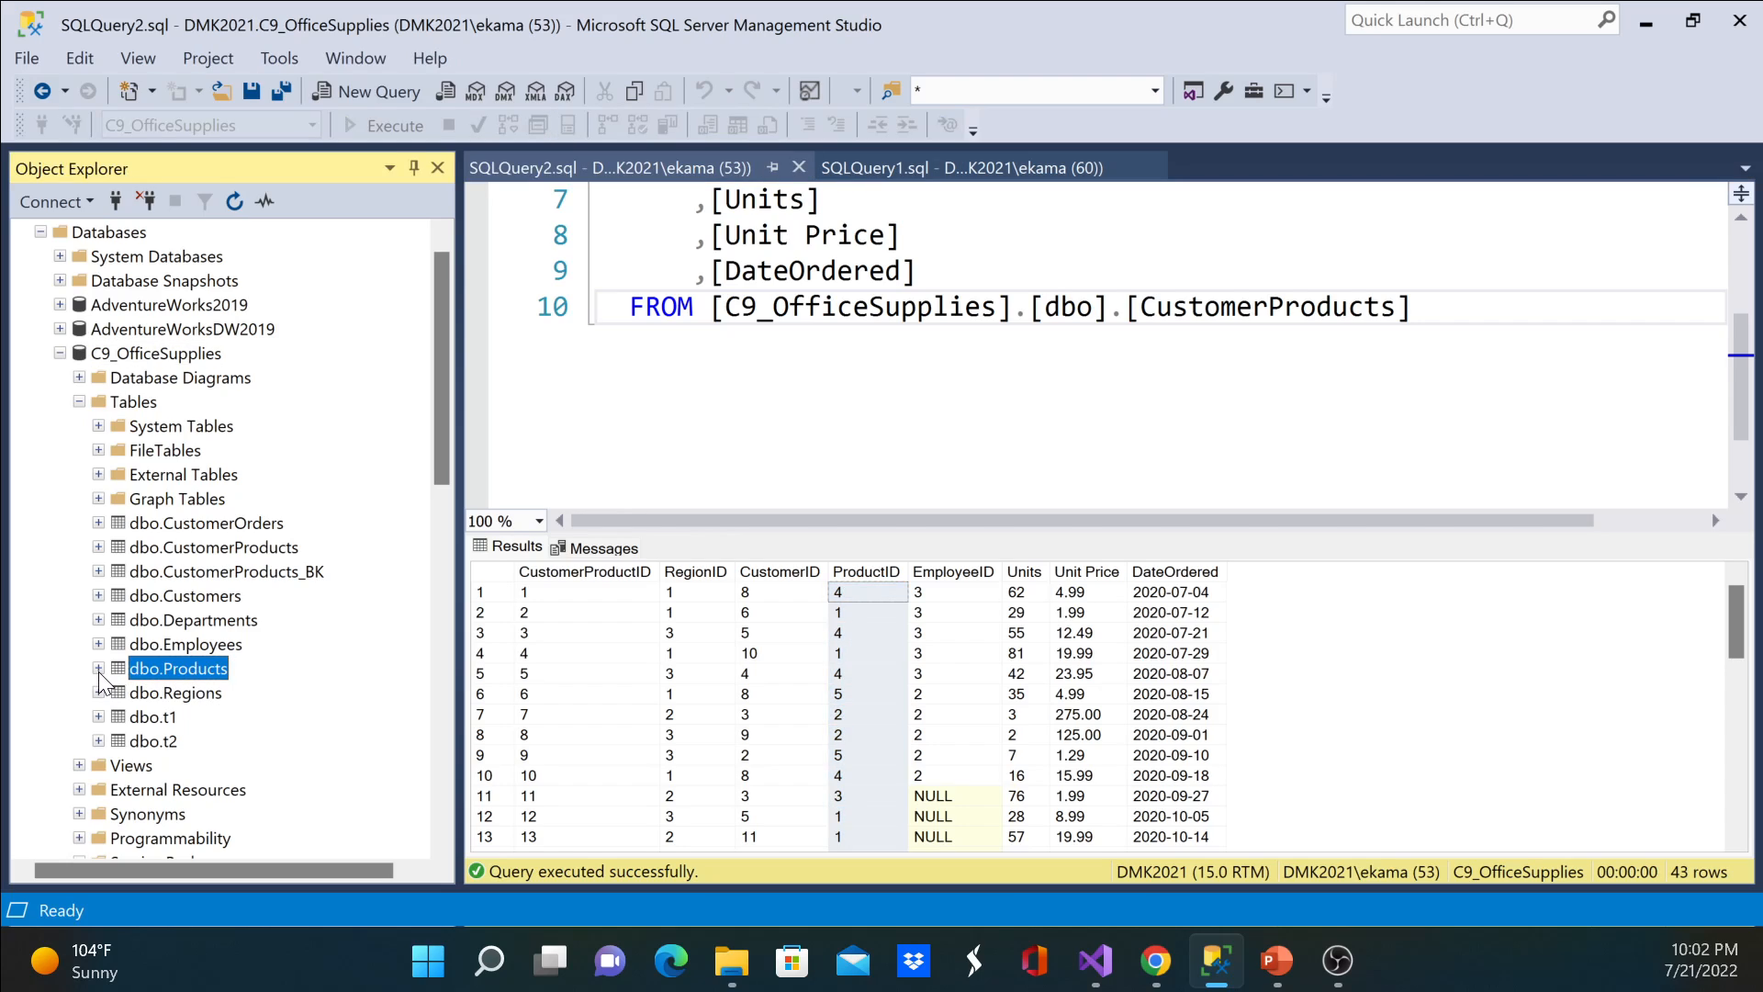
{"action": "left_click", "coordinate": [98, 668]}
{"action": "left_click", "coordinate": [118, 692]}
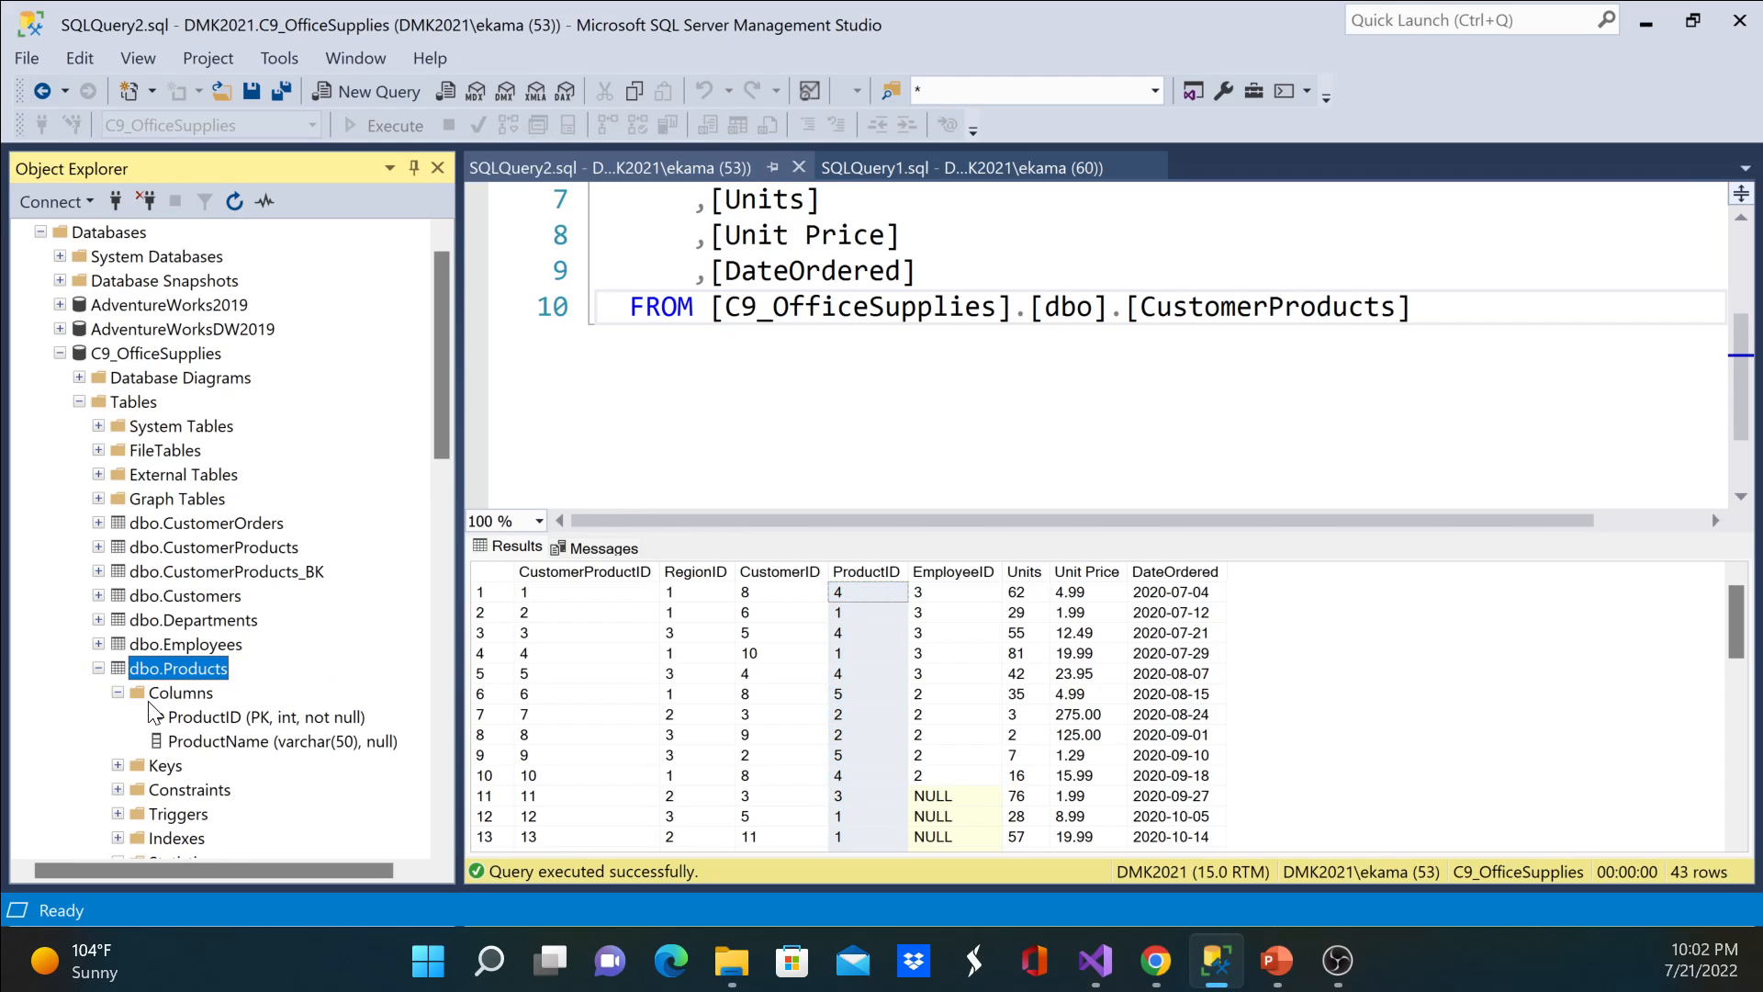
{"action": "left_click", "coordinate": [219, 717]}
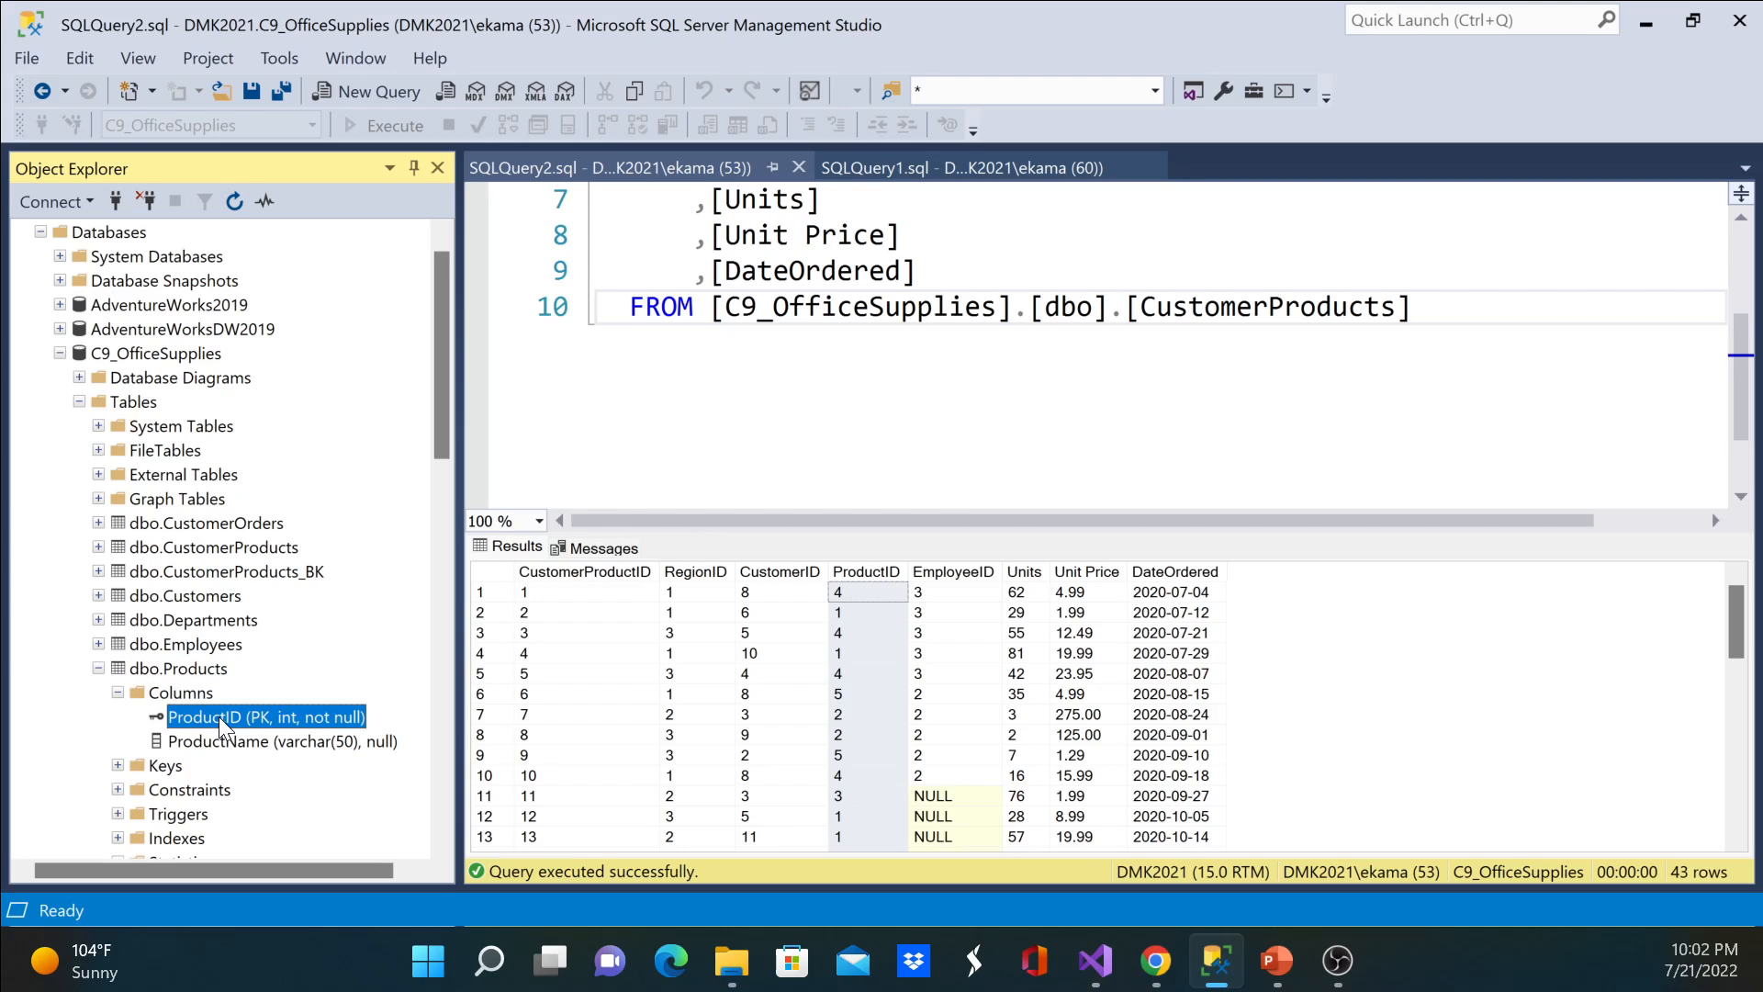
{"action": "left_click", "coordinate": [266, 742]}
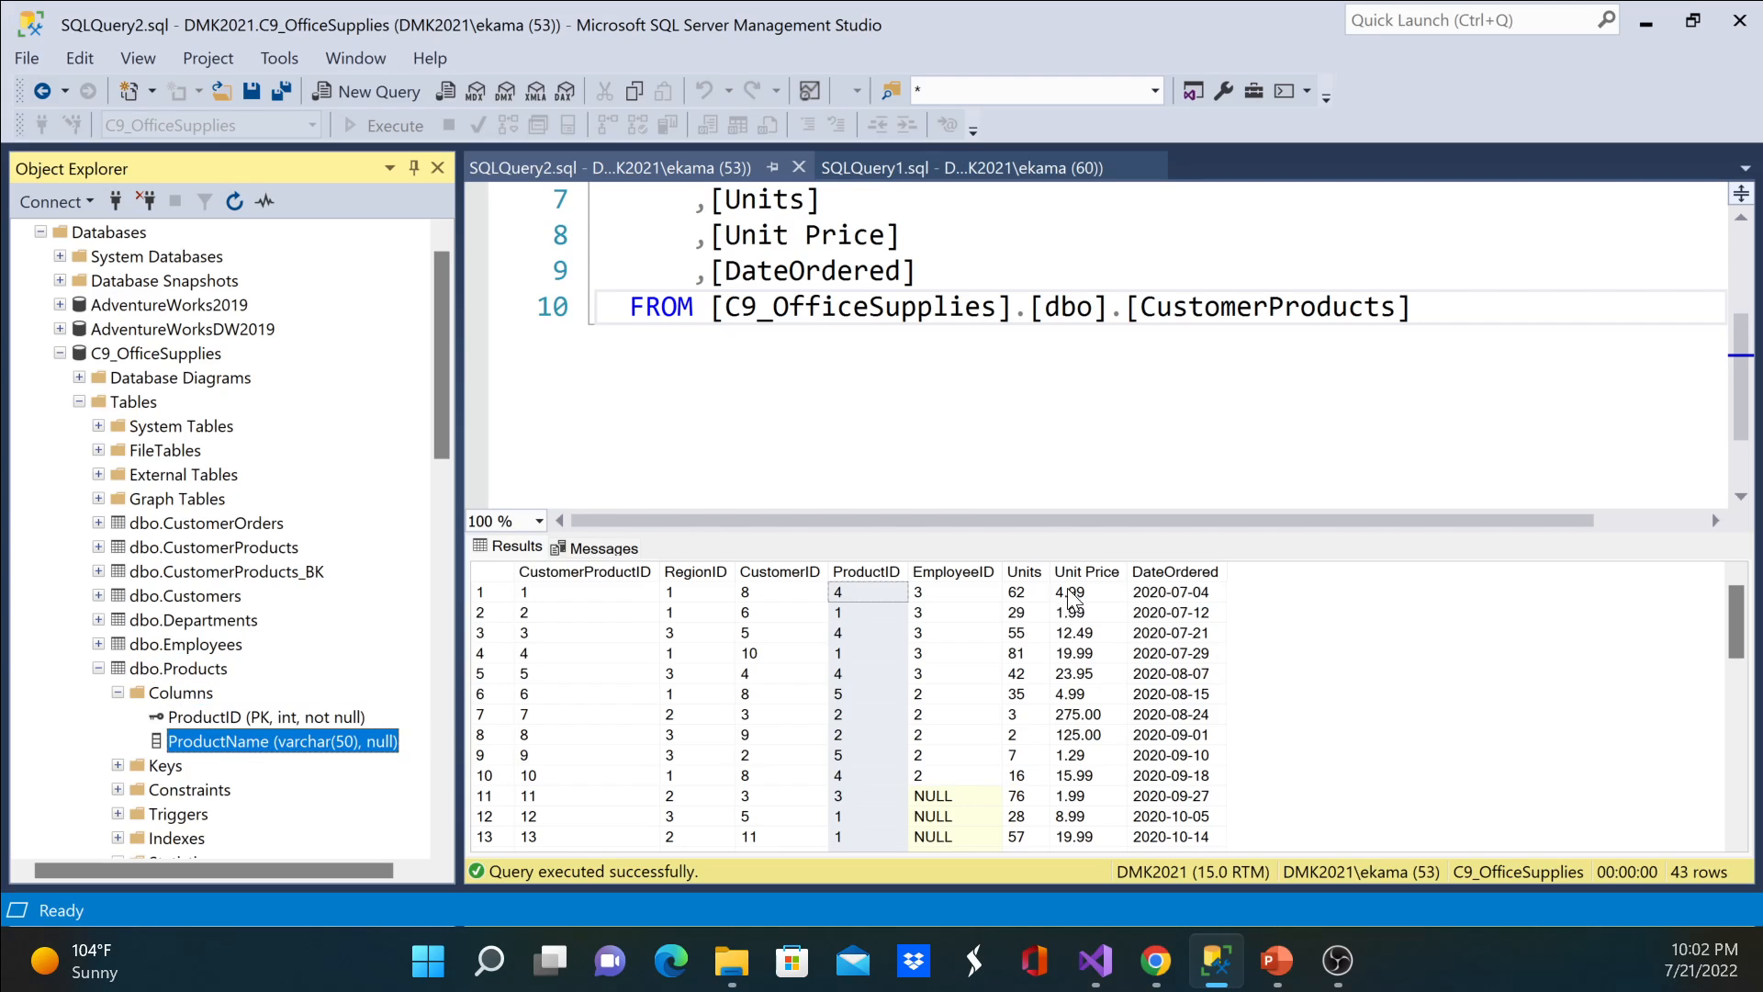
{"action": "left_click", "coordinate": [248, 716]}
{"action": "left_click", "coordinate": [285, 741]}
{"action": "right_click", "coordinate": [190, 677]}
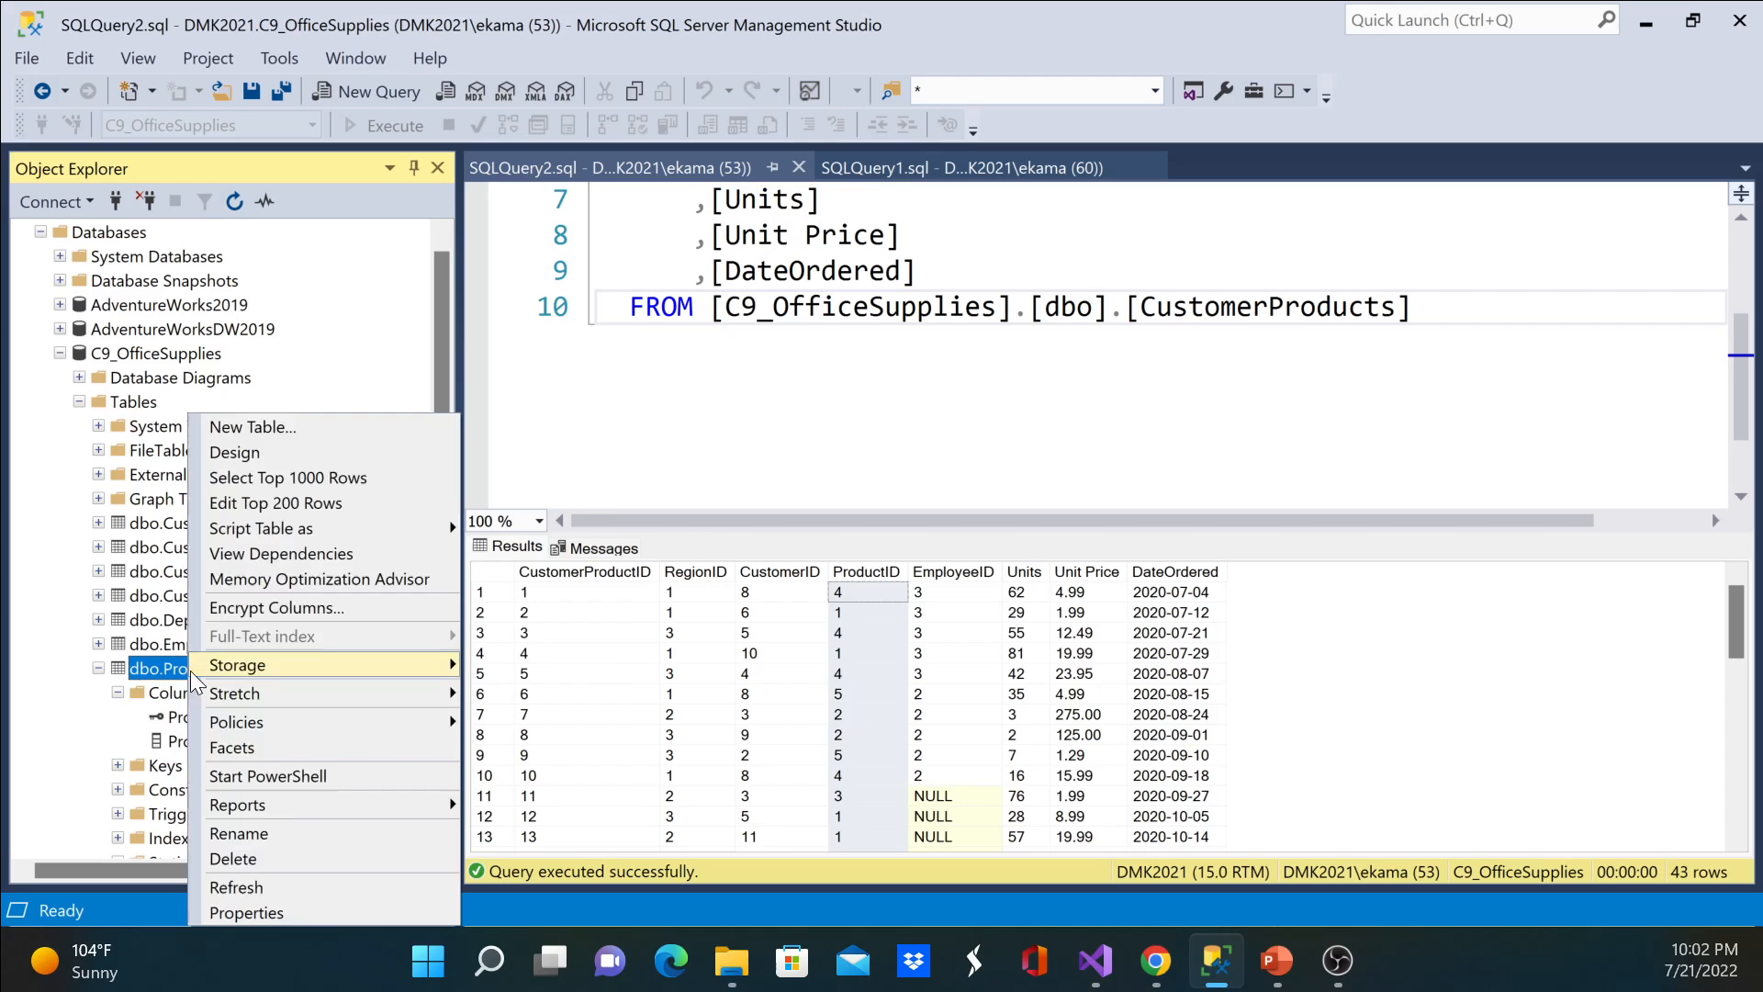
{"action": "left_click", "coordinate": [303, 477]}
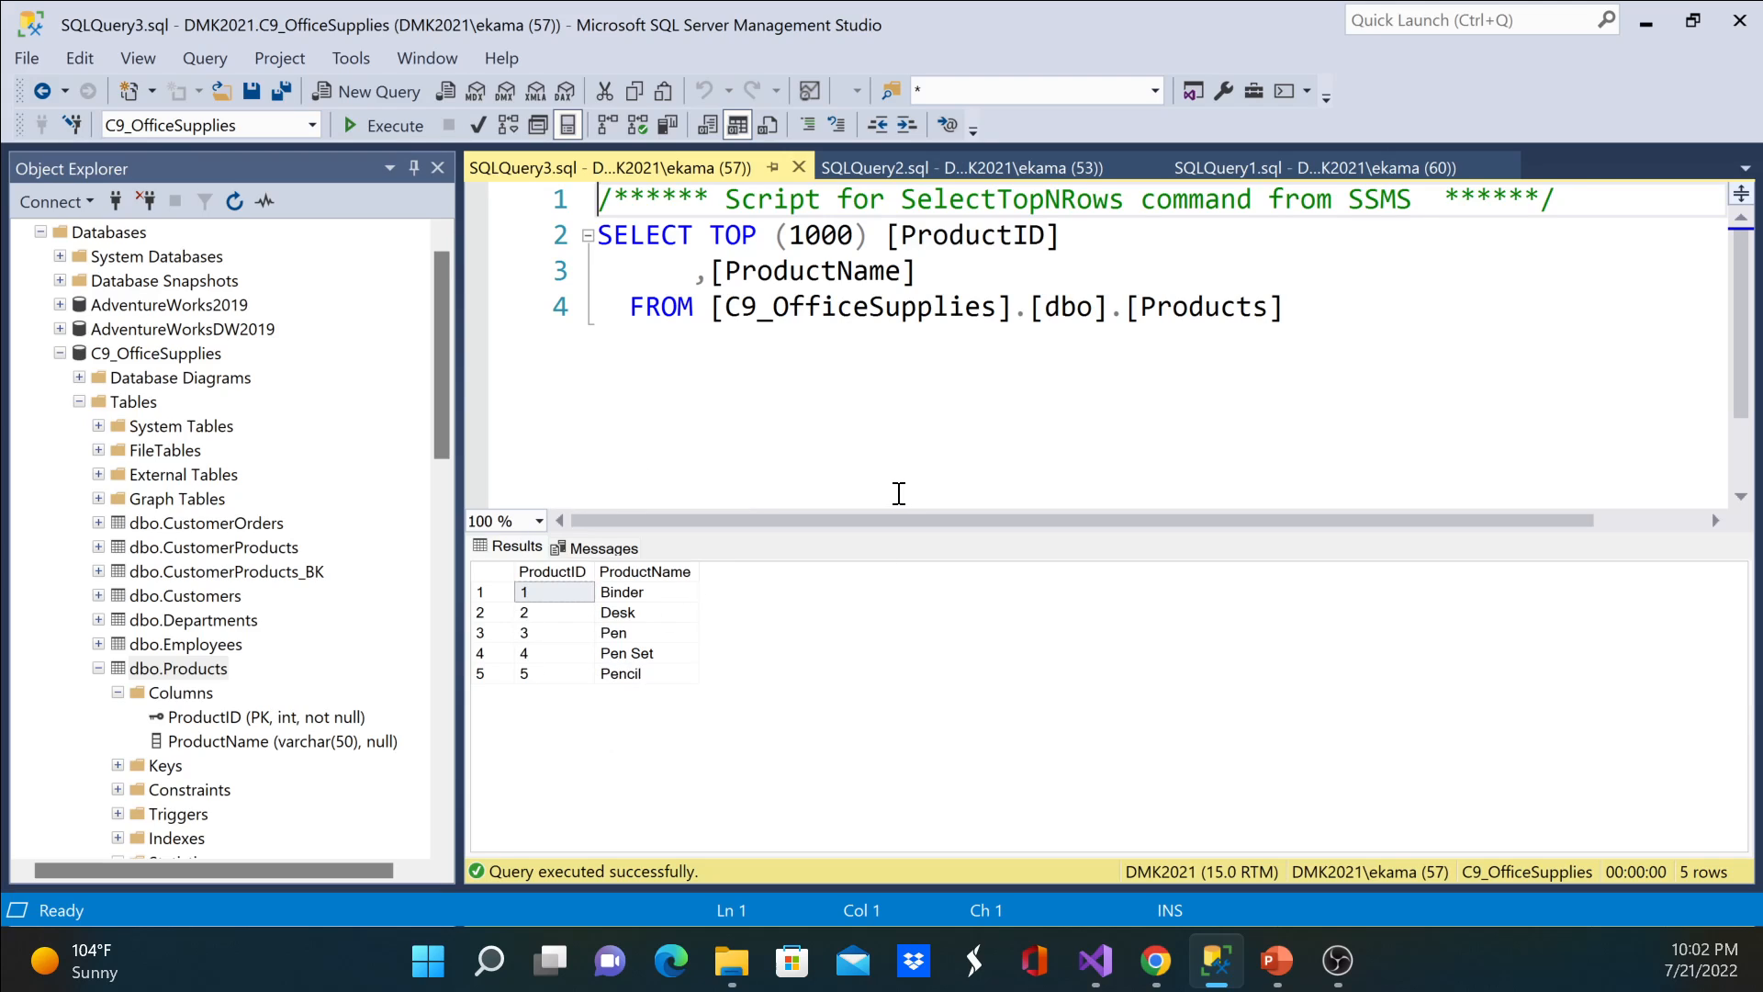
Step: Switch back to Visual Studio and select the JOIN Region transformation in the Merge JOIN data flow
{"action": "mouse_move", "coordinate": [1217, 961]}
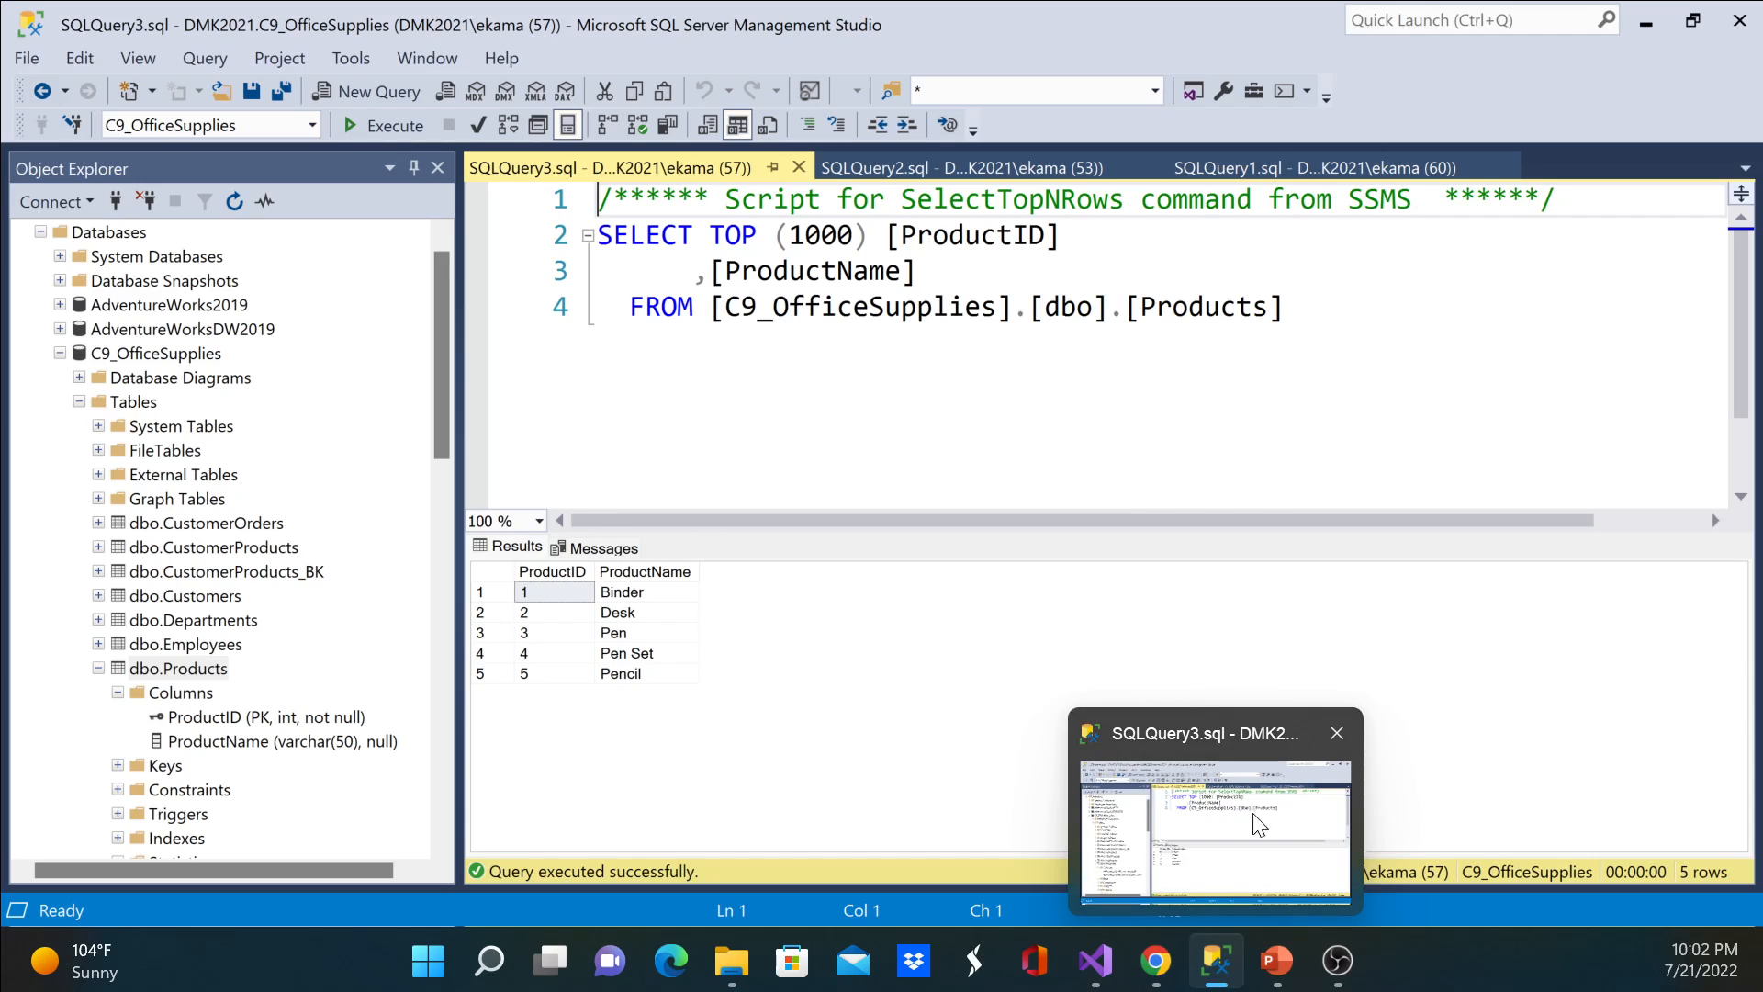
{"action": "left_click", "coordinate": [1095, 961]}
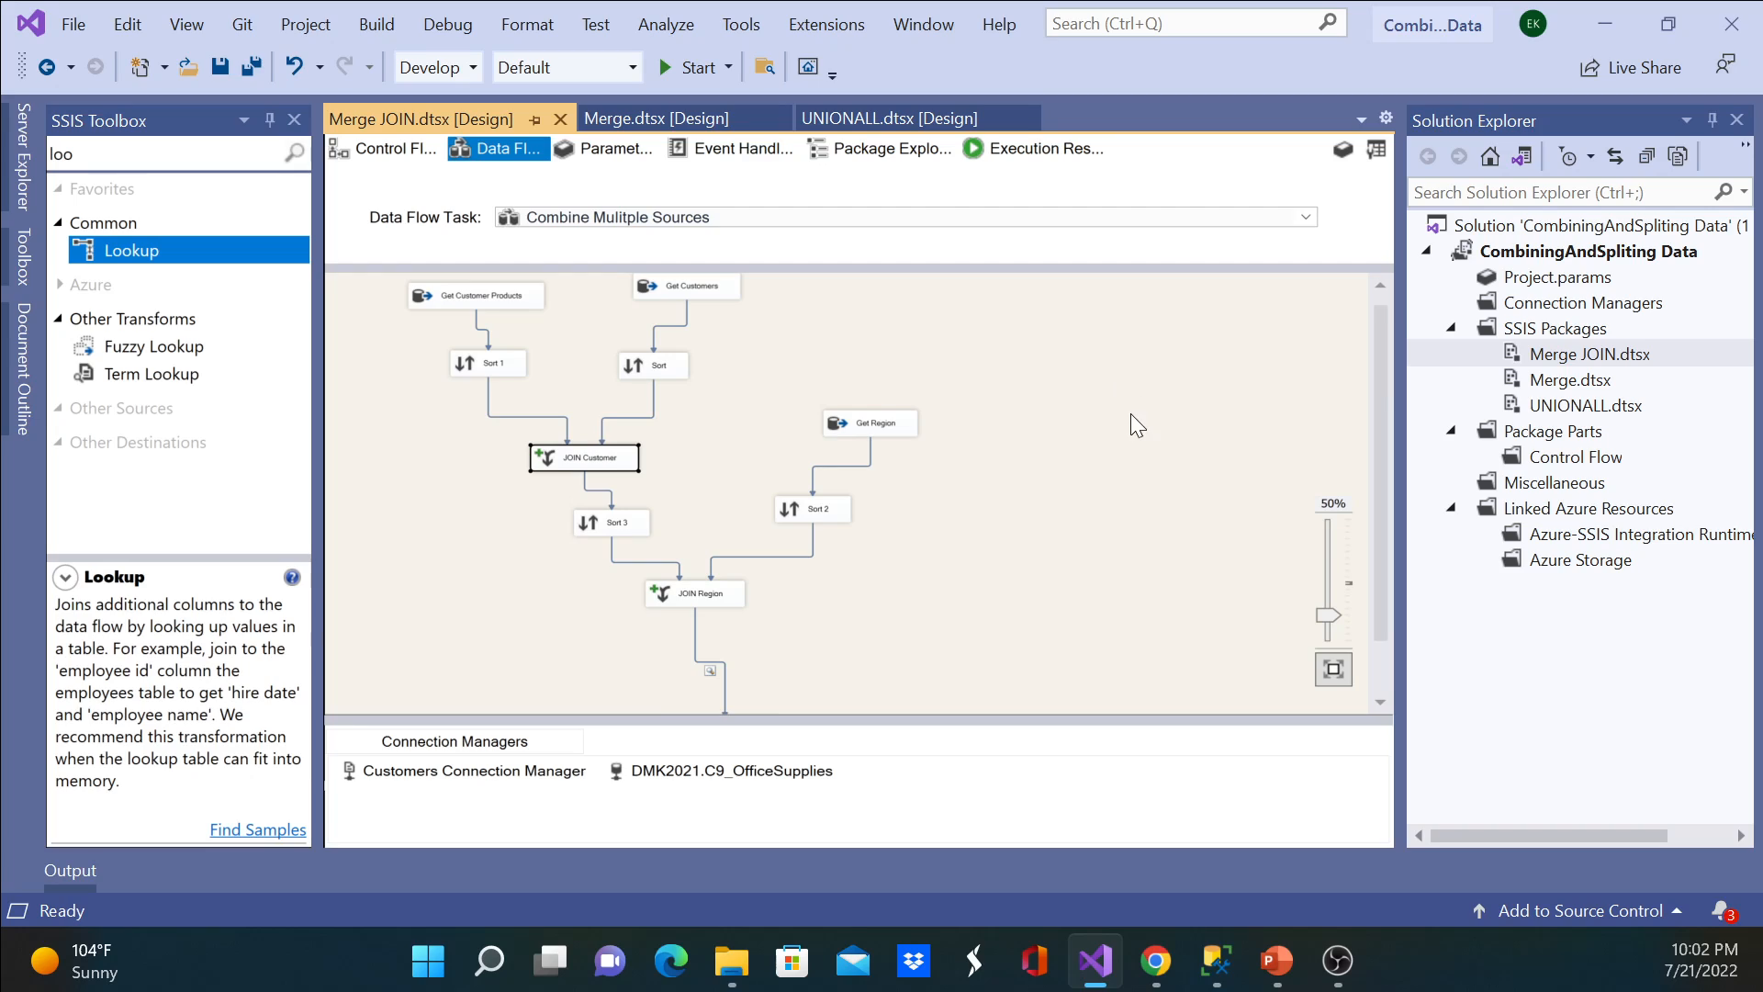
{"action": "scroll", "coordinate": [1047, 359], "scroll_direction": "down", "scroll_amount": 1}
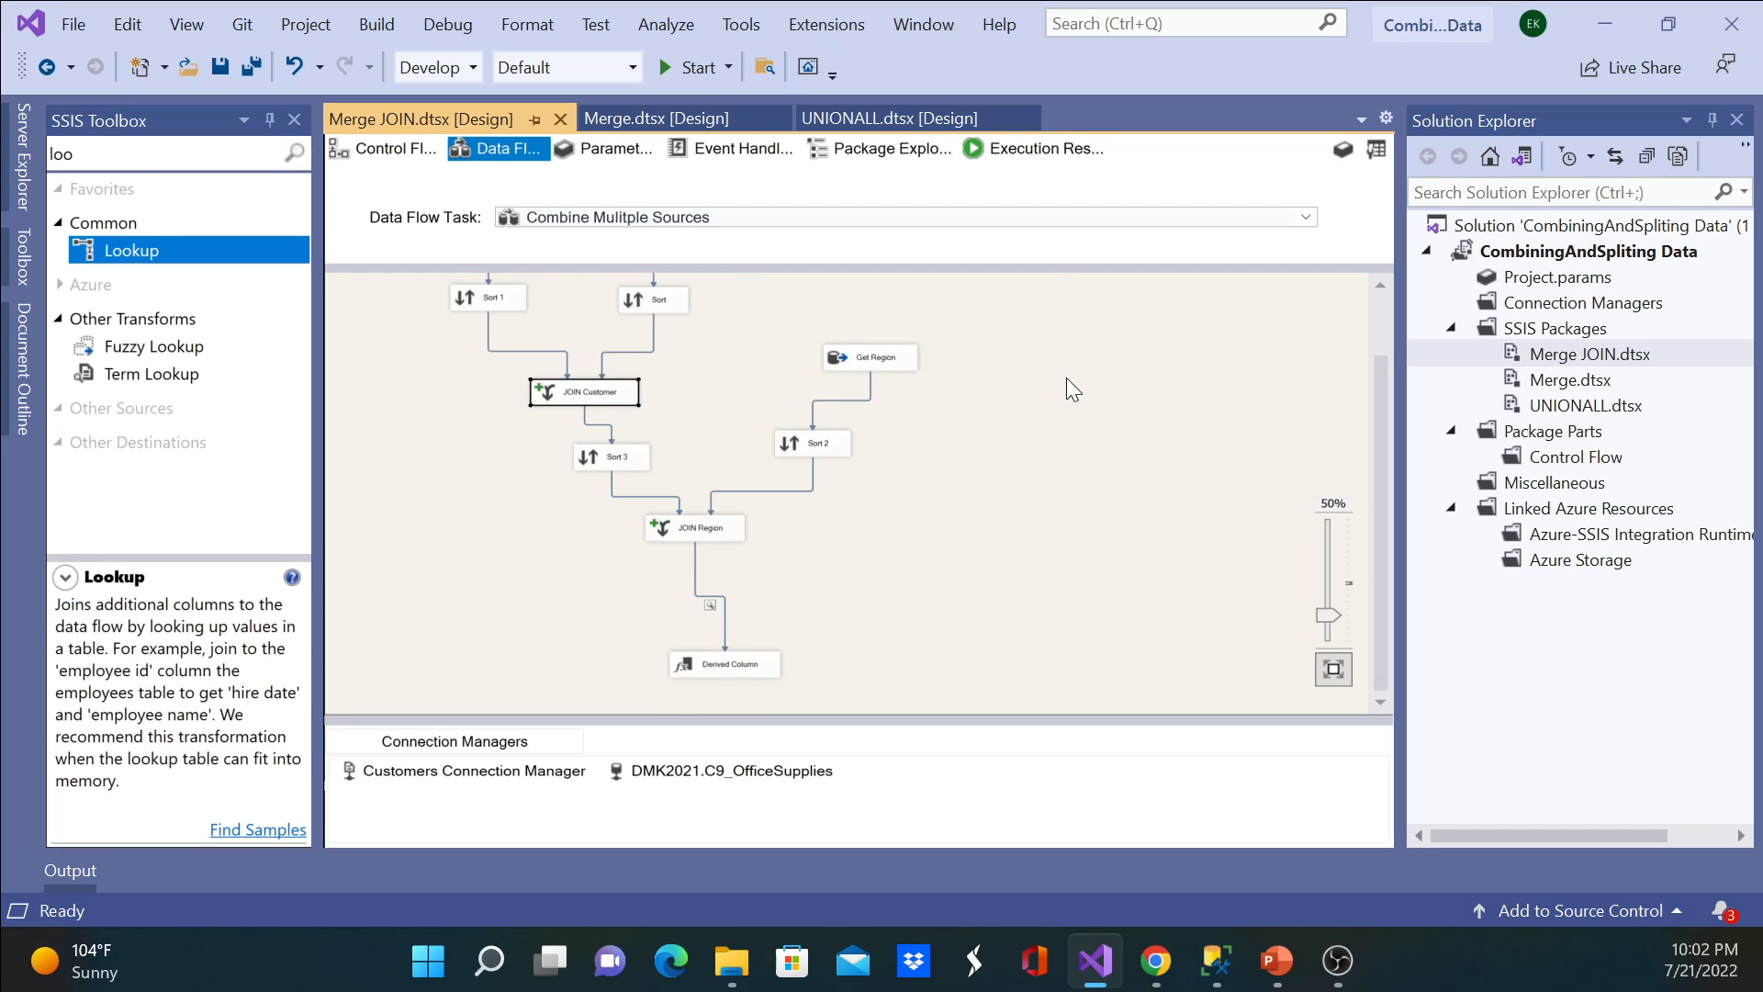
{"action": "left_click", "coordinate": [709, 540]}
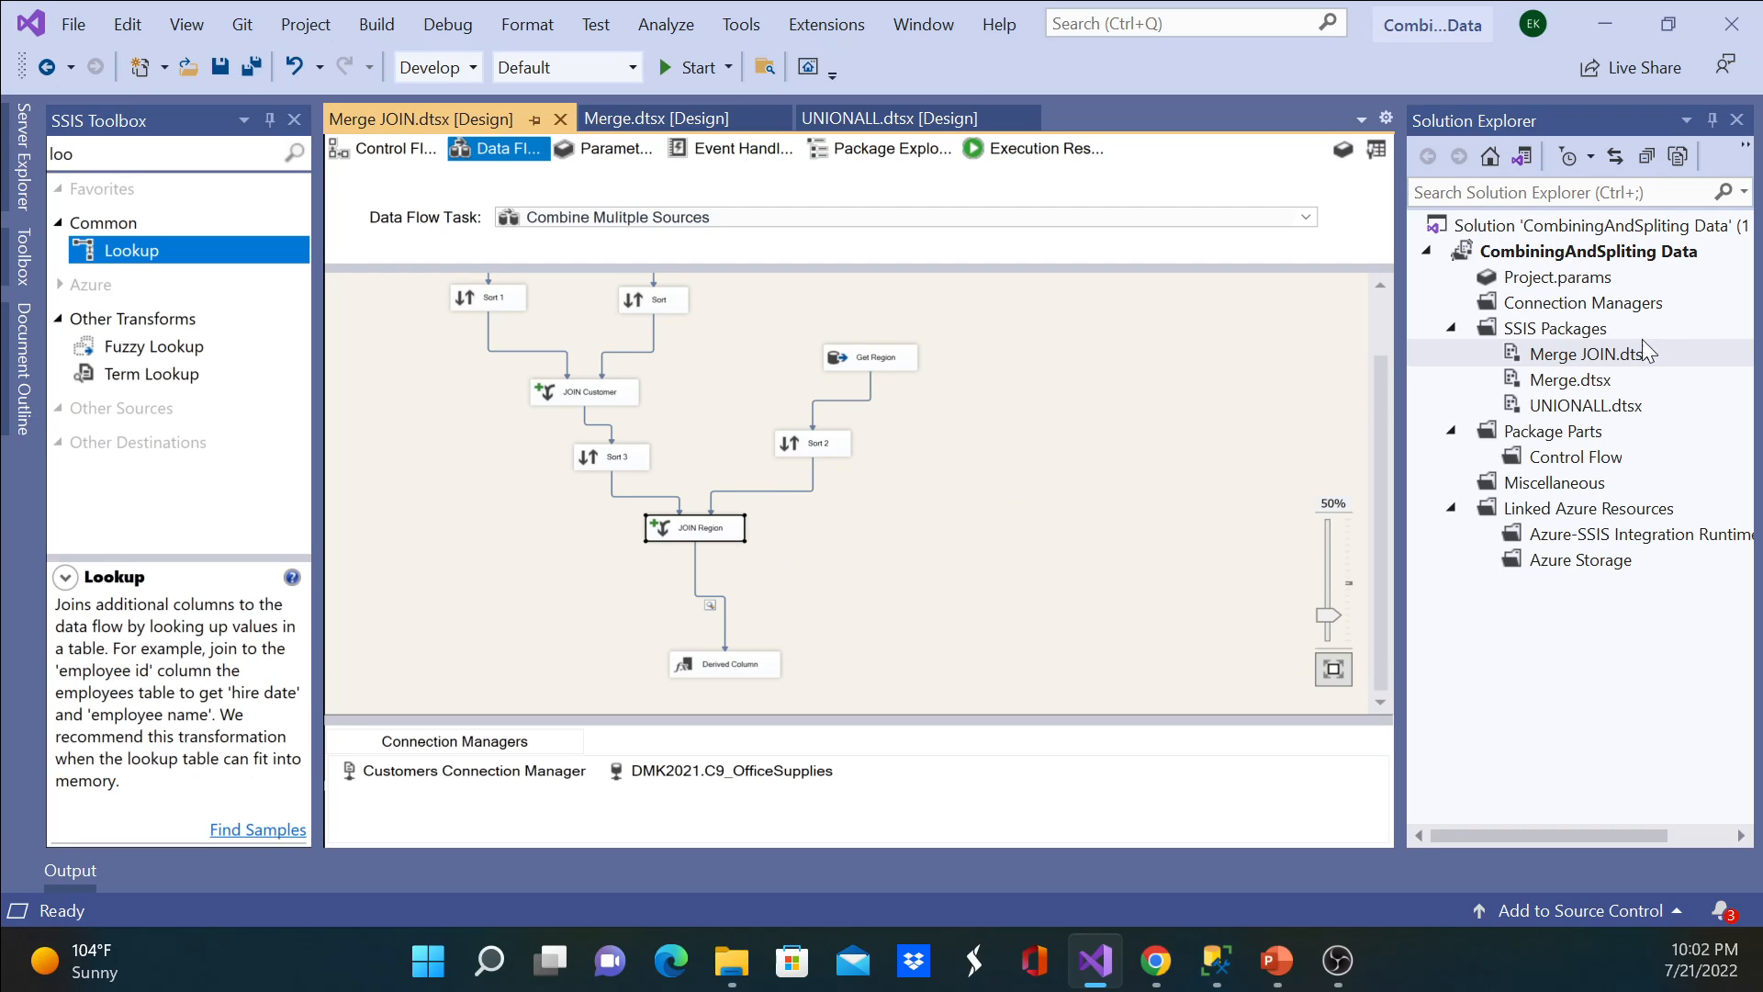
Step: Duplicate the Merge JOIN.dtsx package within the project's SSIS Packages folder
{"action": "right_click", "coordinate": [1568, 361]}
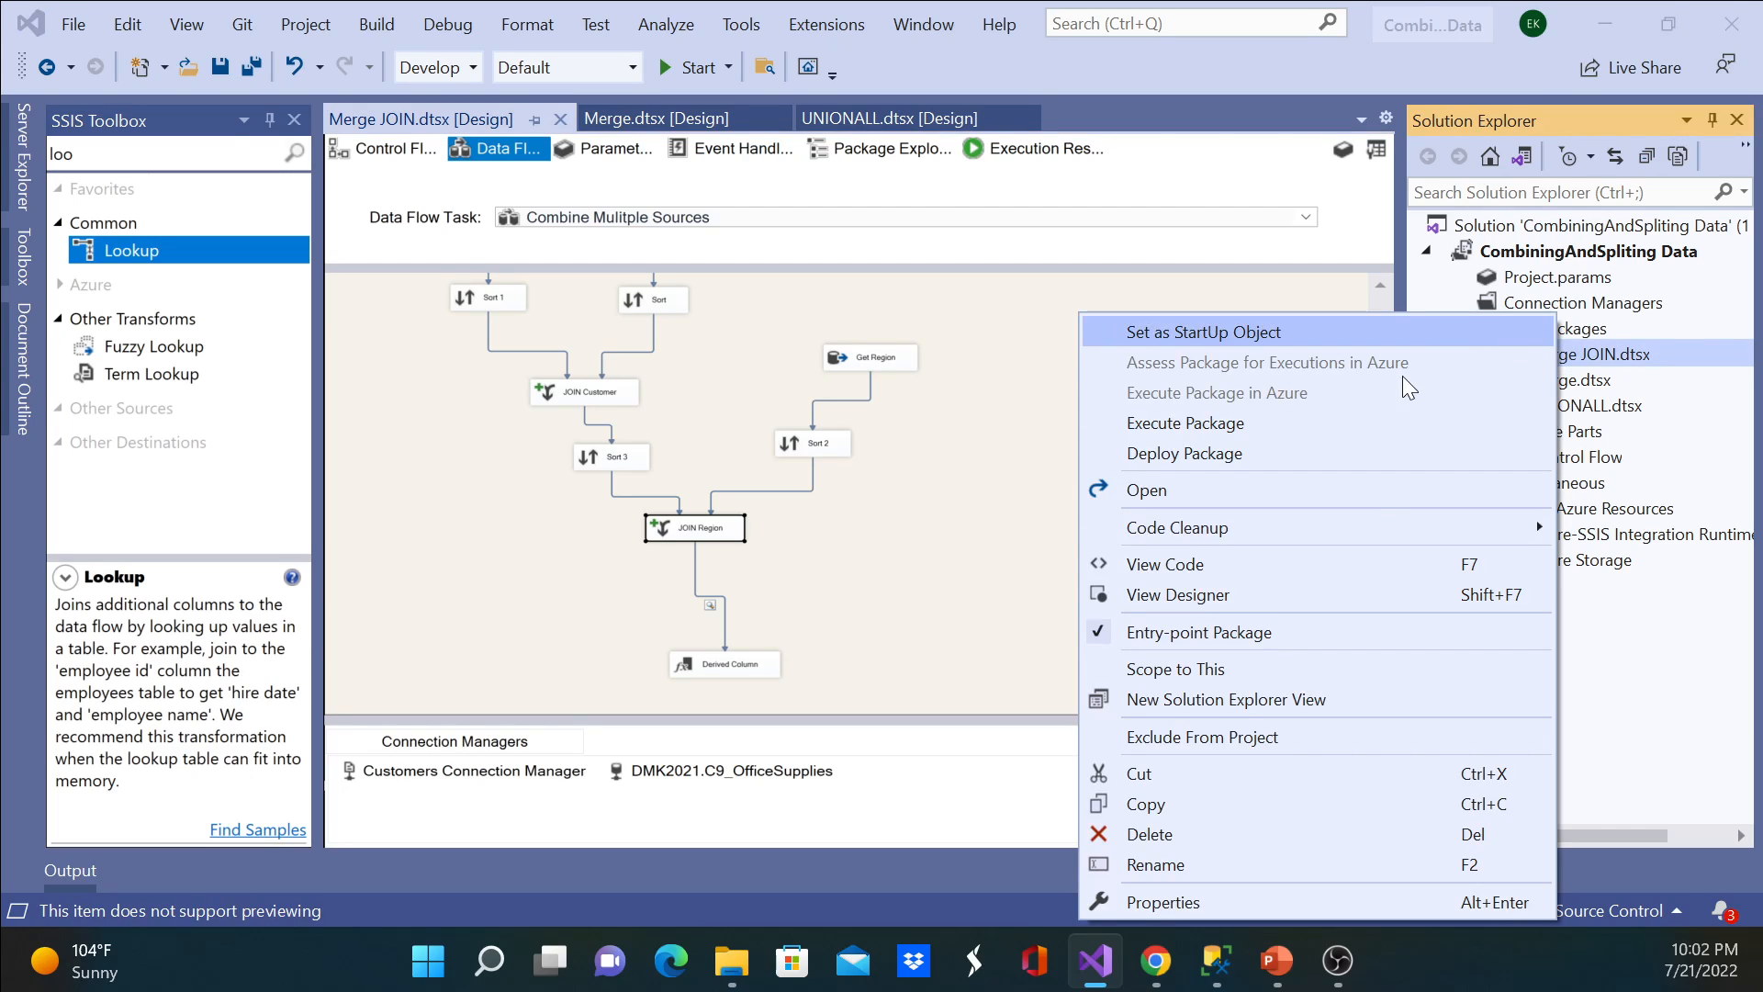
{"action": "left_click", "coordinate": [1275, 804]}
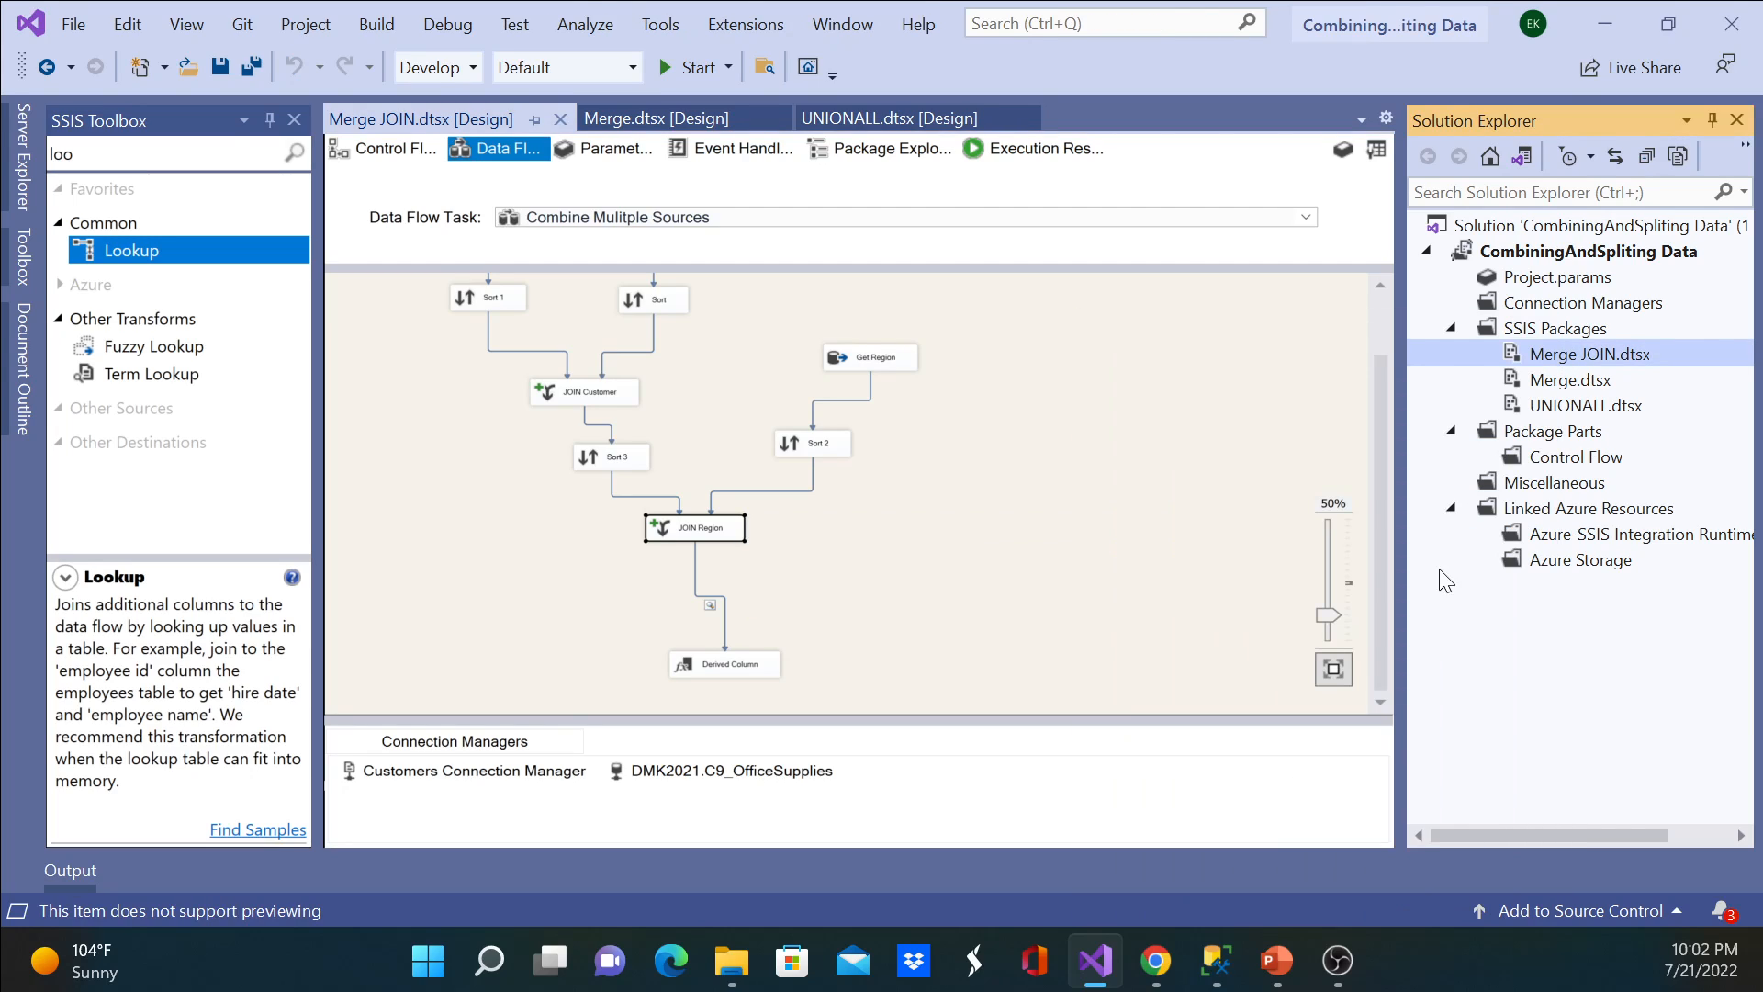
{"action": "right_click", "coordinate": [1547, 331]}
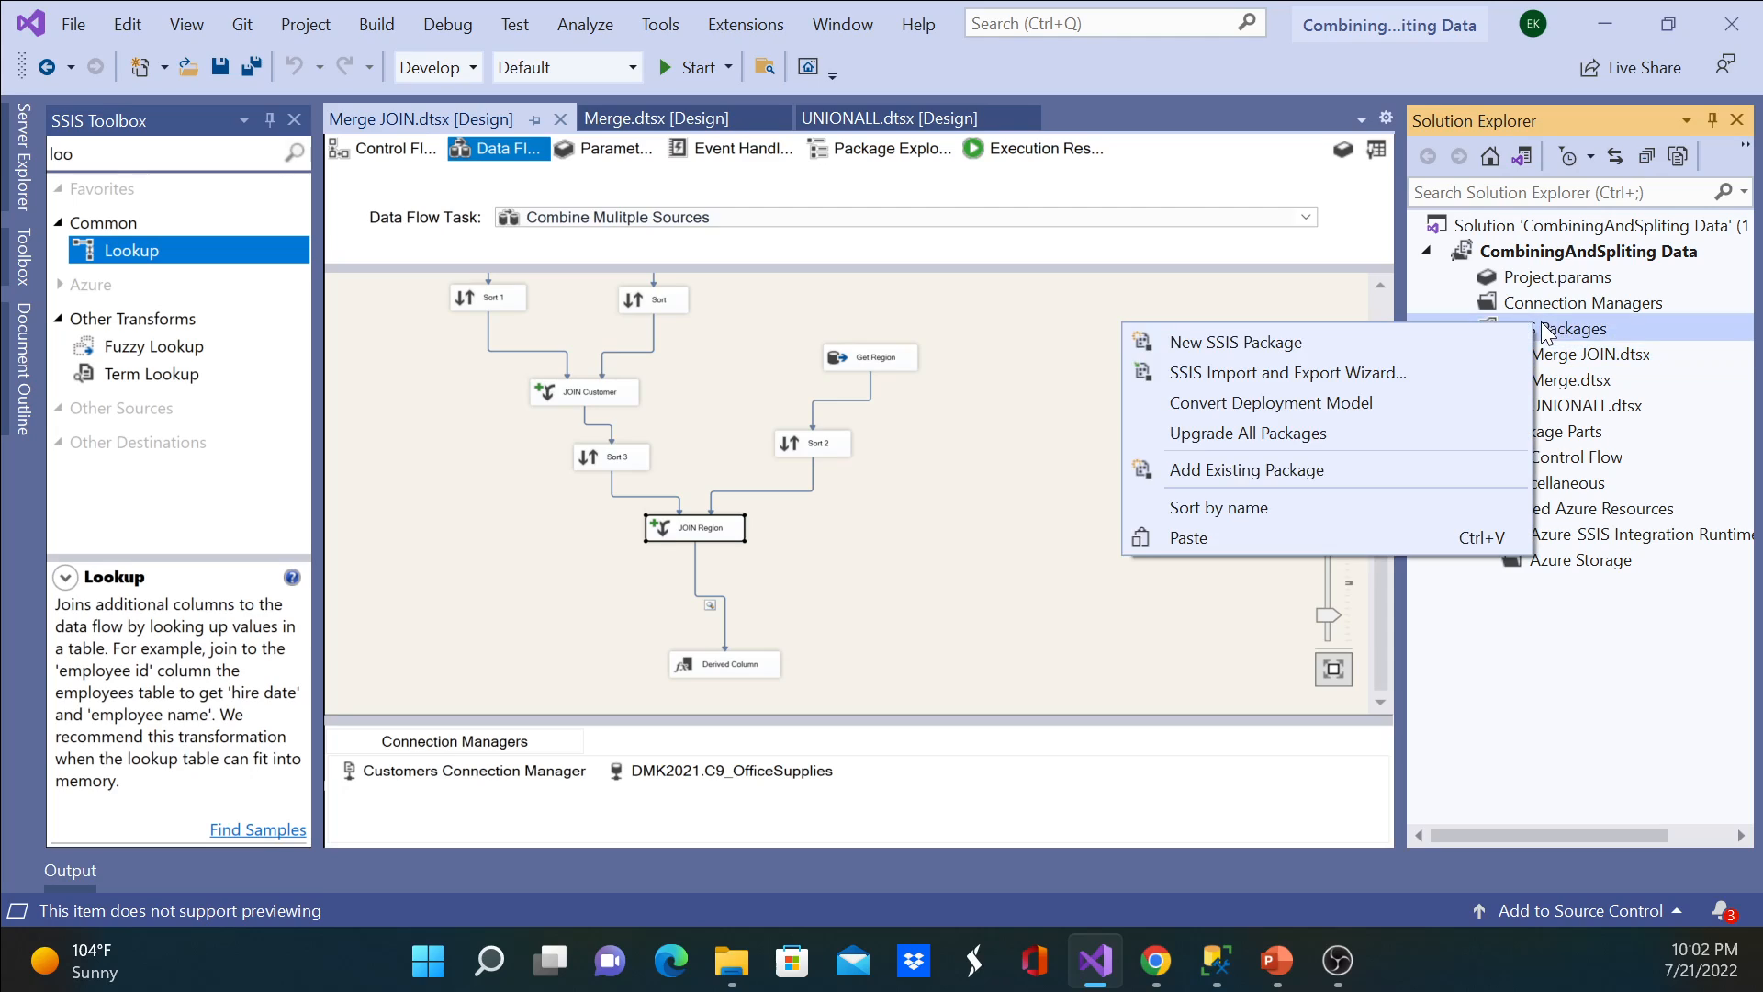
{"action": "left_click", "coordinate": [1320, 539]}
Step: Rename the copied Merge JOIN package as Lookup.dtsx
{"action": "right_click", "coordinate": [1583, 358]}
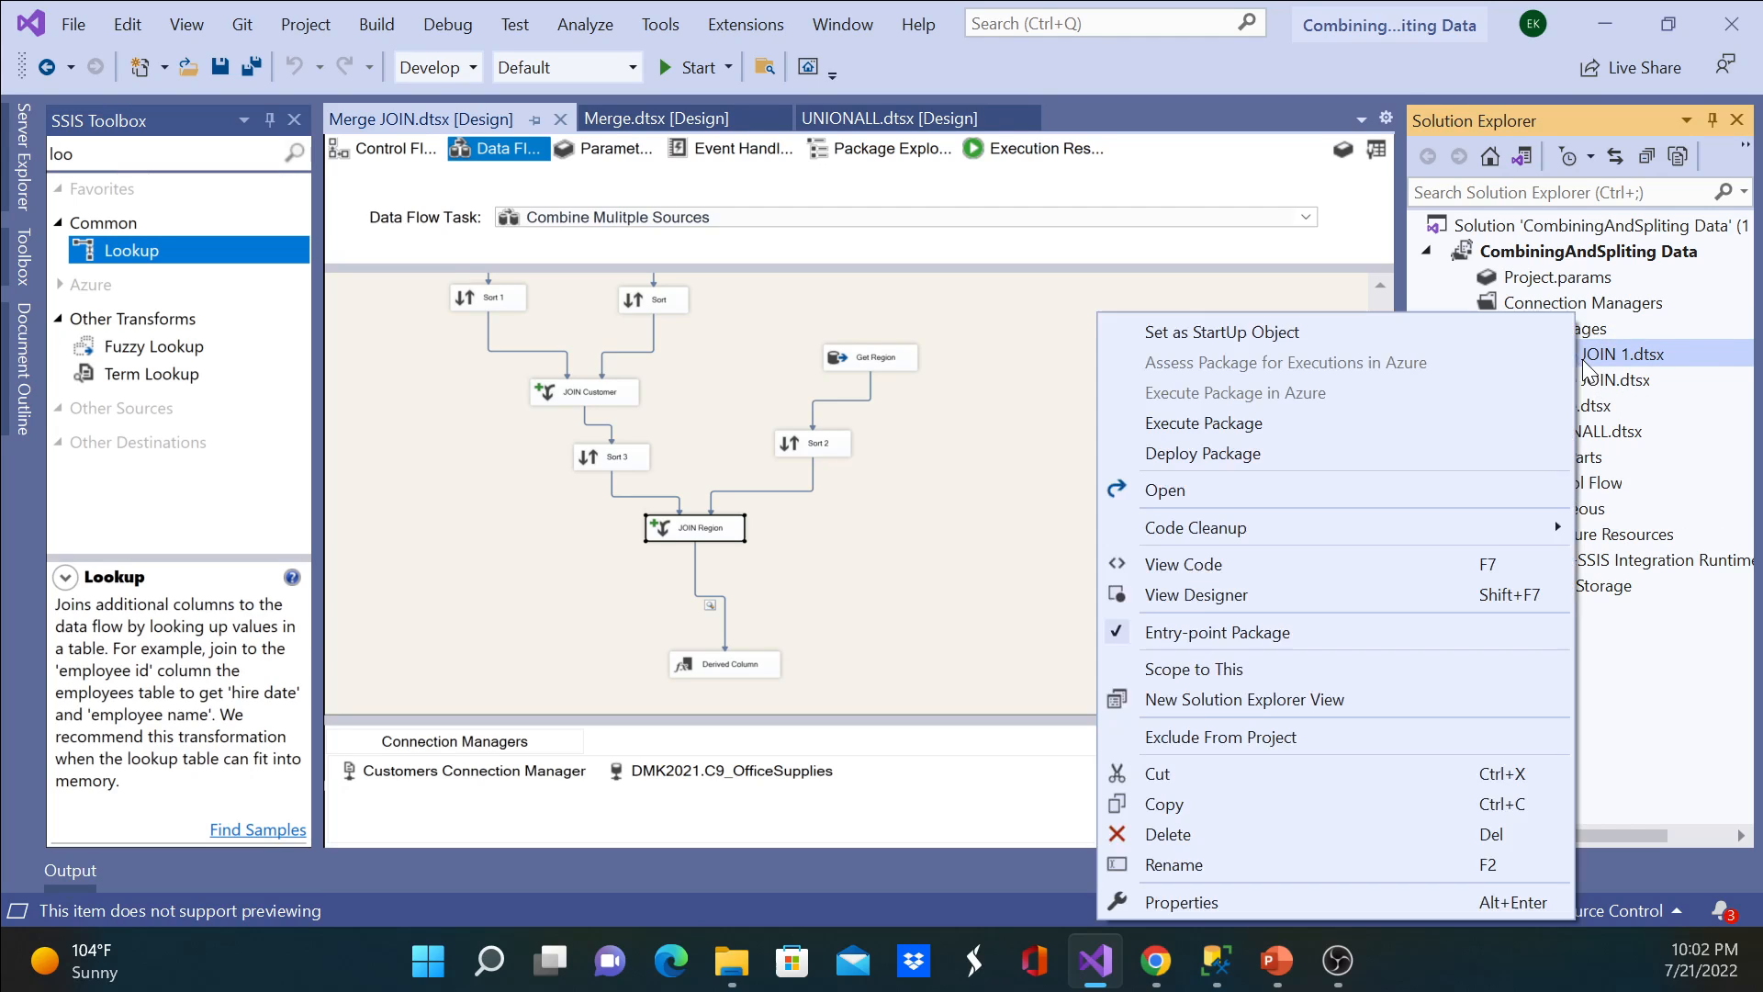
{"action": "left_click", "coordinate": [1255, 861]}
{"action": "type", "text": "Lookup.dtsx"}
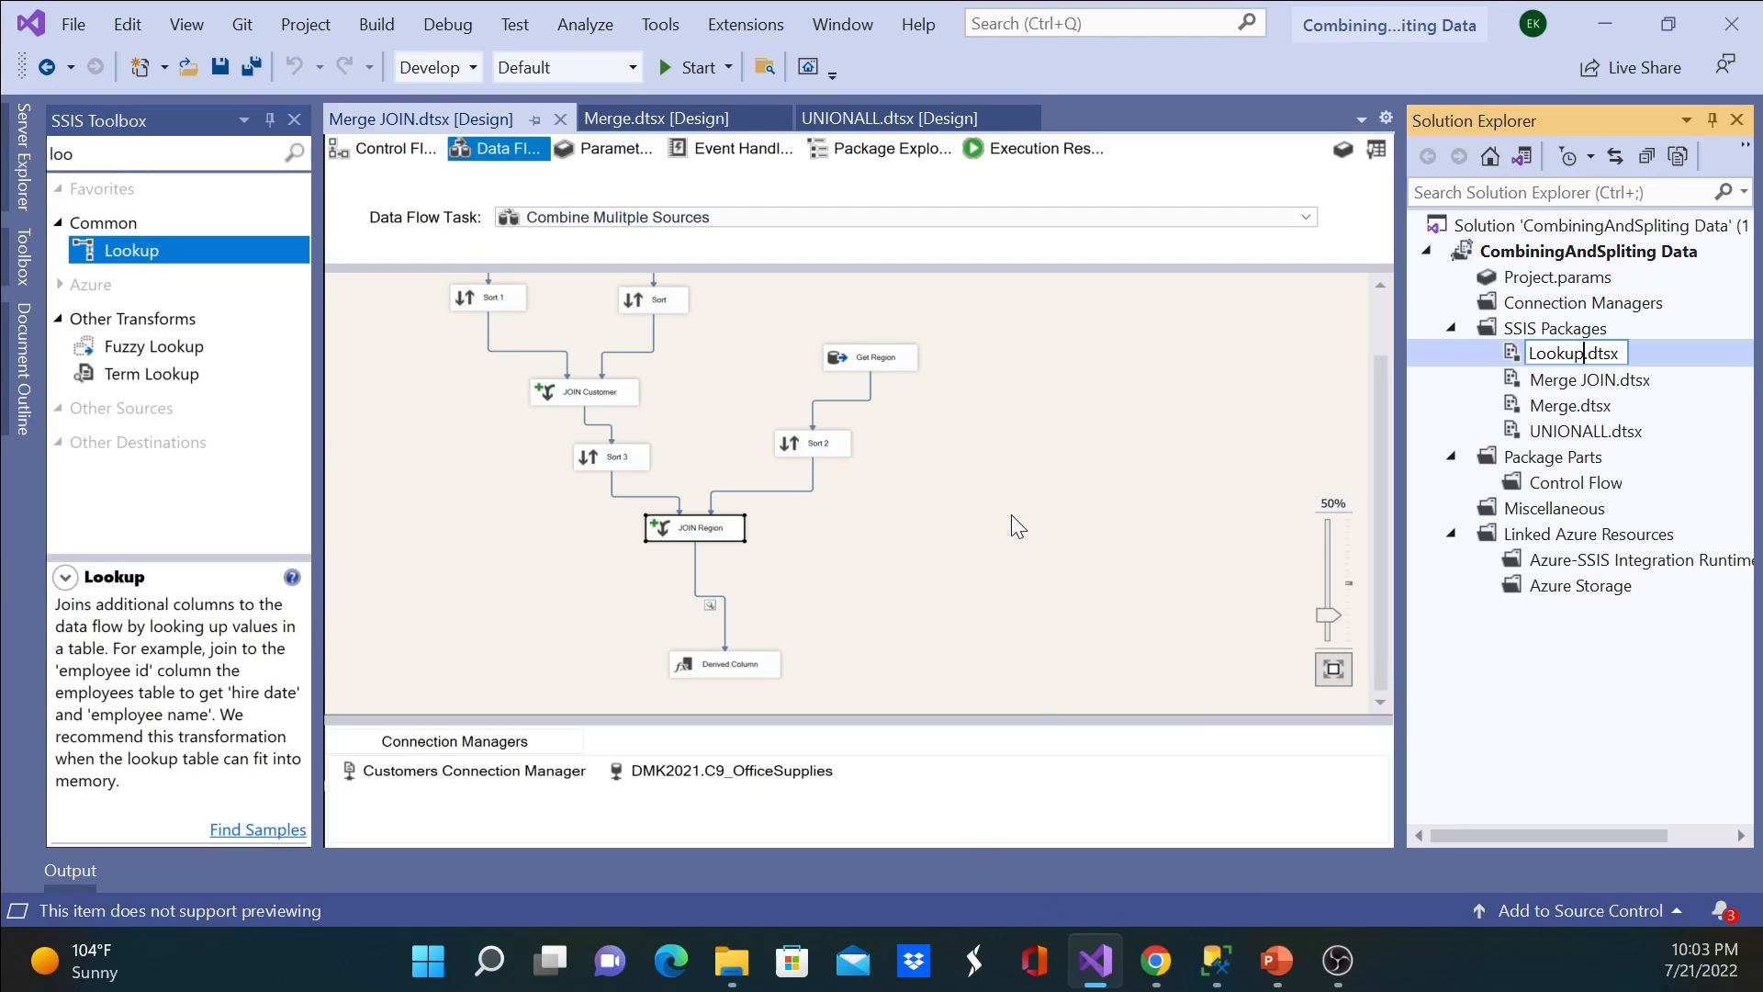
{"action": "key", "text": "Return"}
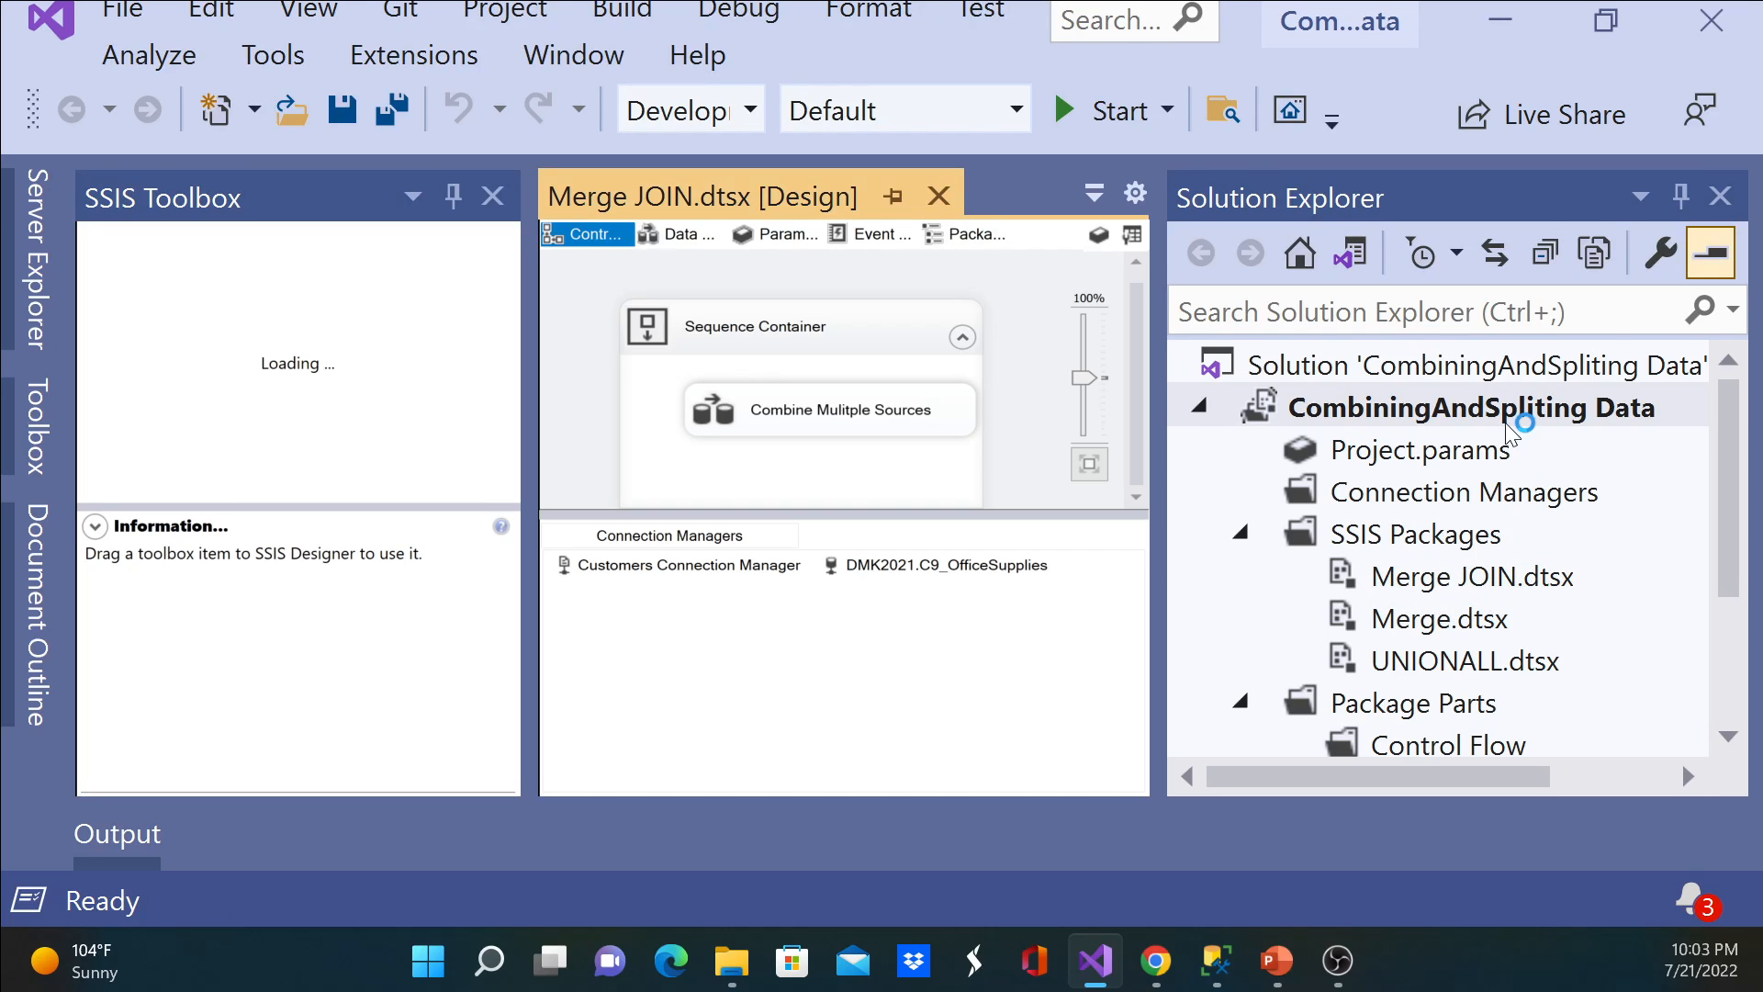
{"action": "left_click", "coordinate": [1607, 22]}
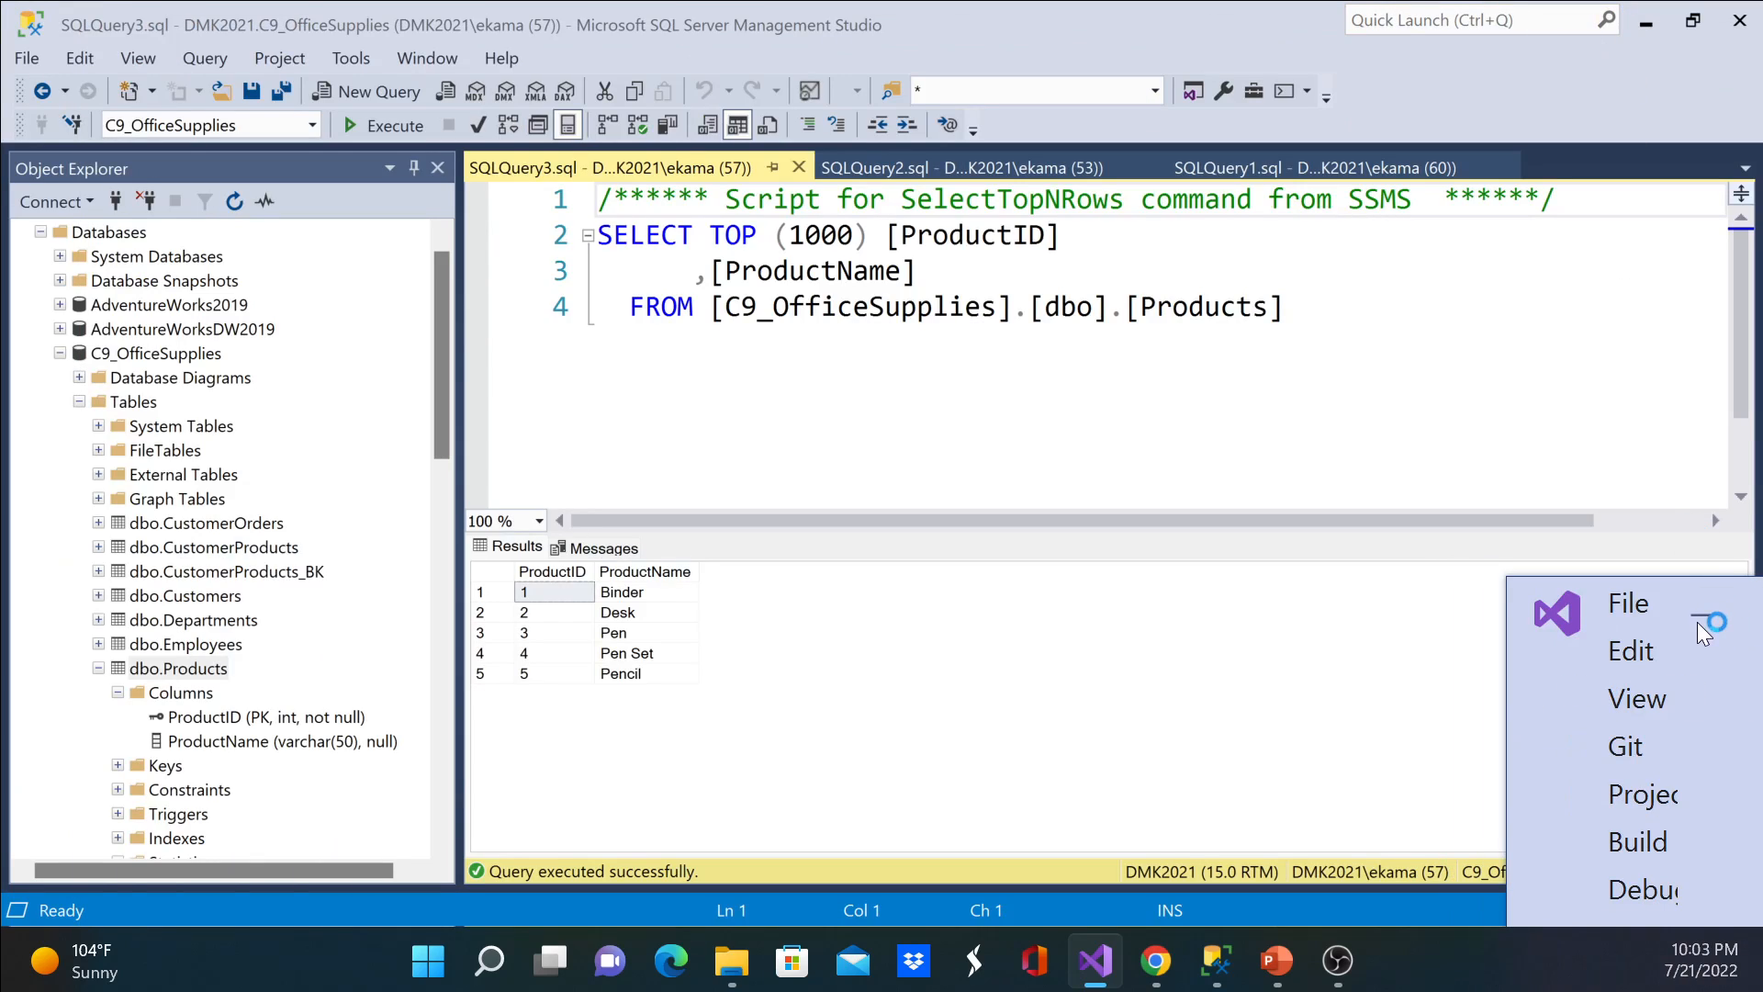
{"action": "left_click", "coordinate": [1544, 606]}
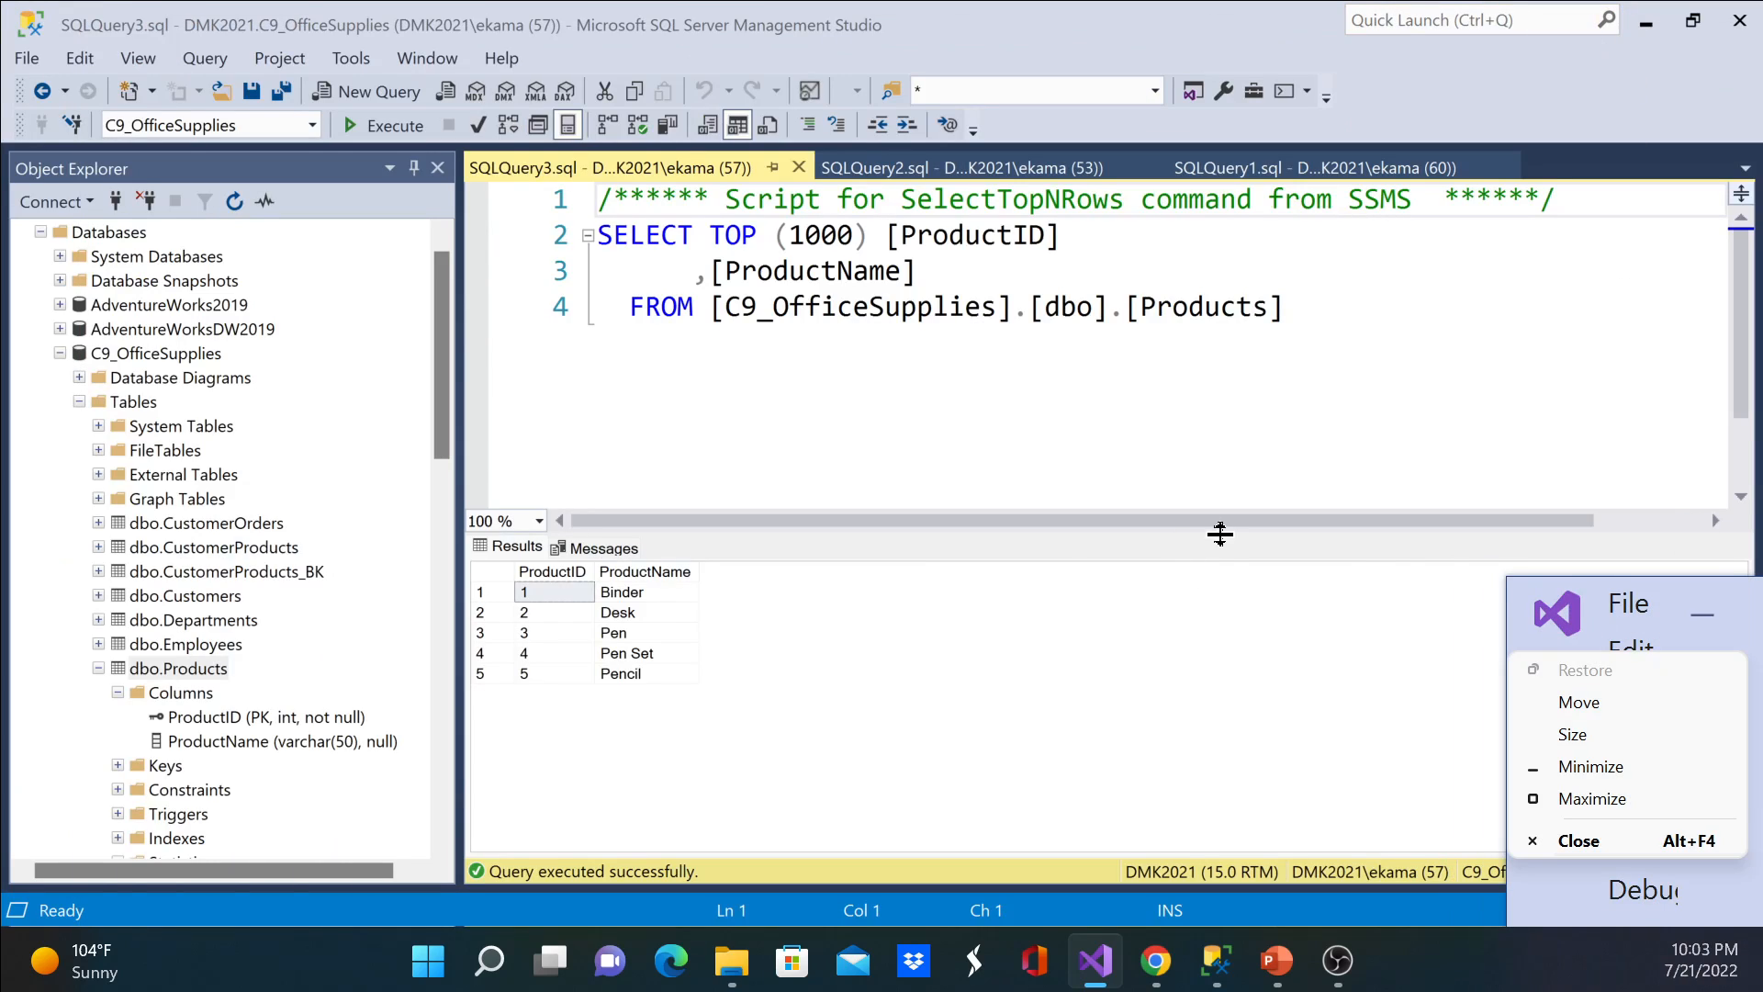
{"action": "left_click", "coordinate": [1690, 586]}
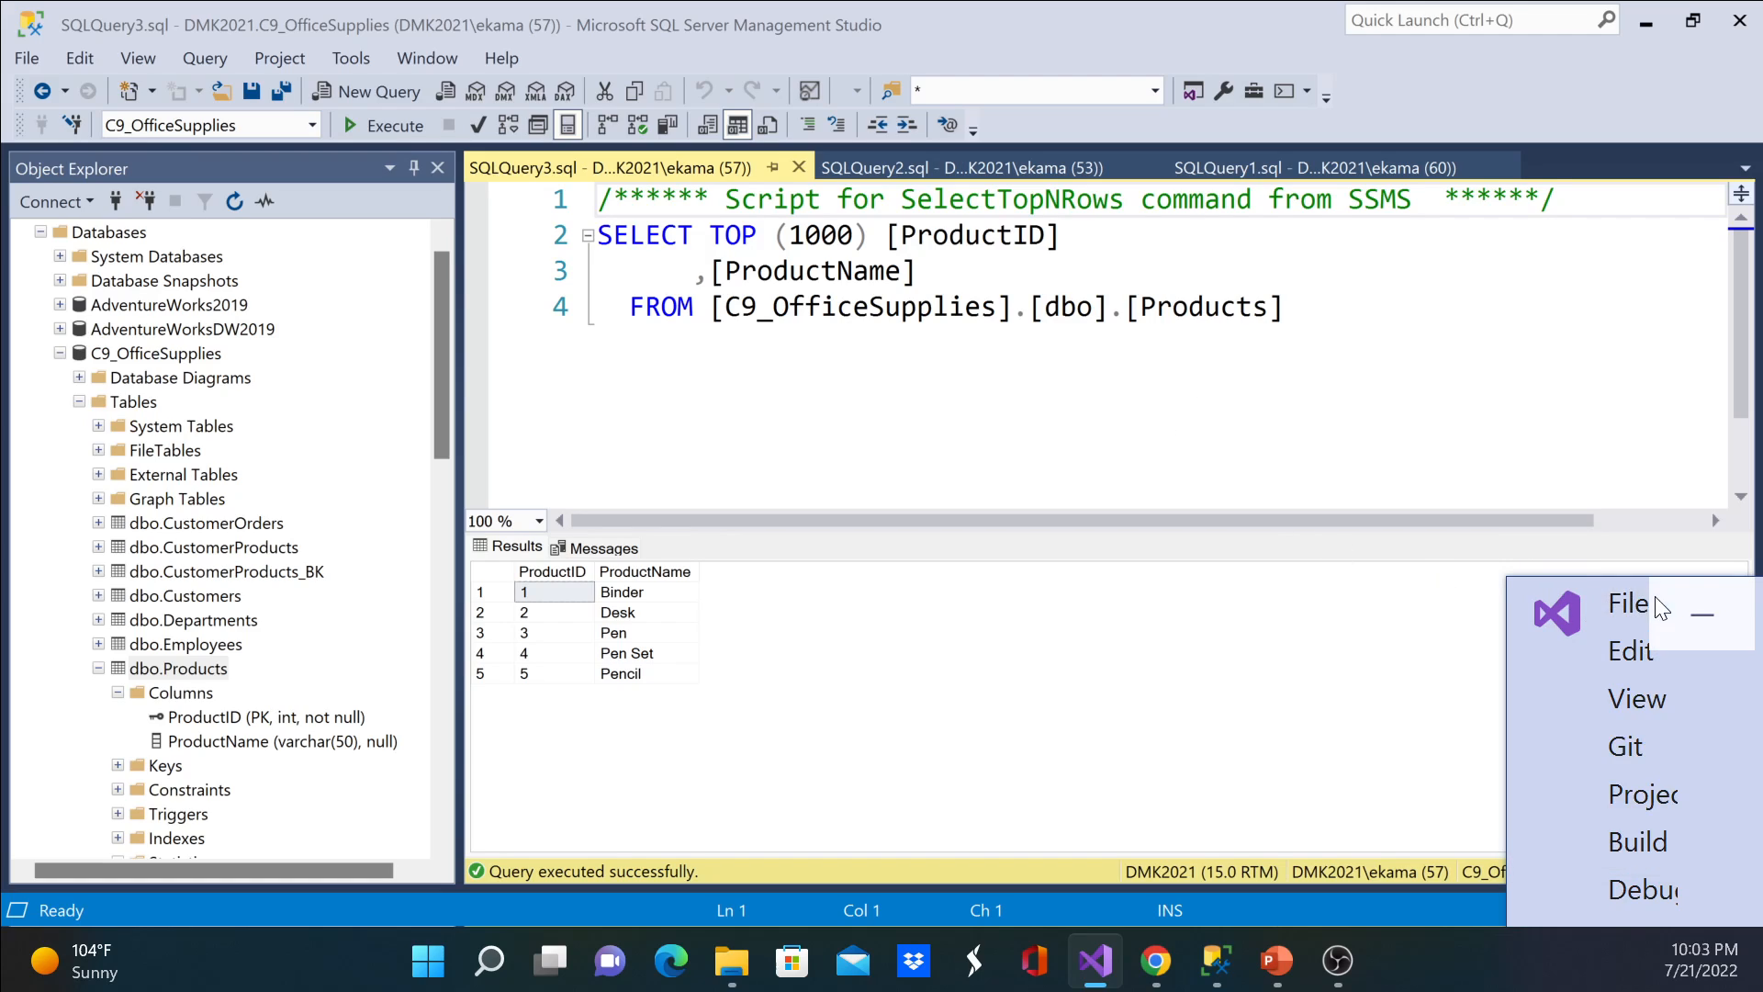
{"action": "left_click", "coordinate": [1581, 589]}
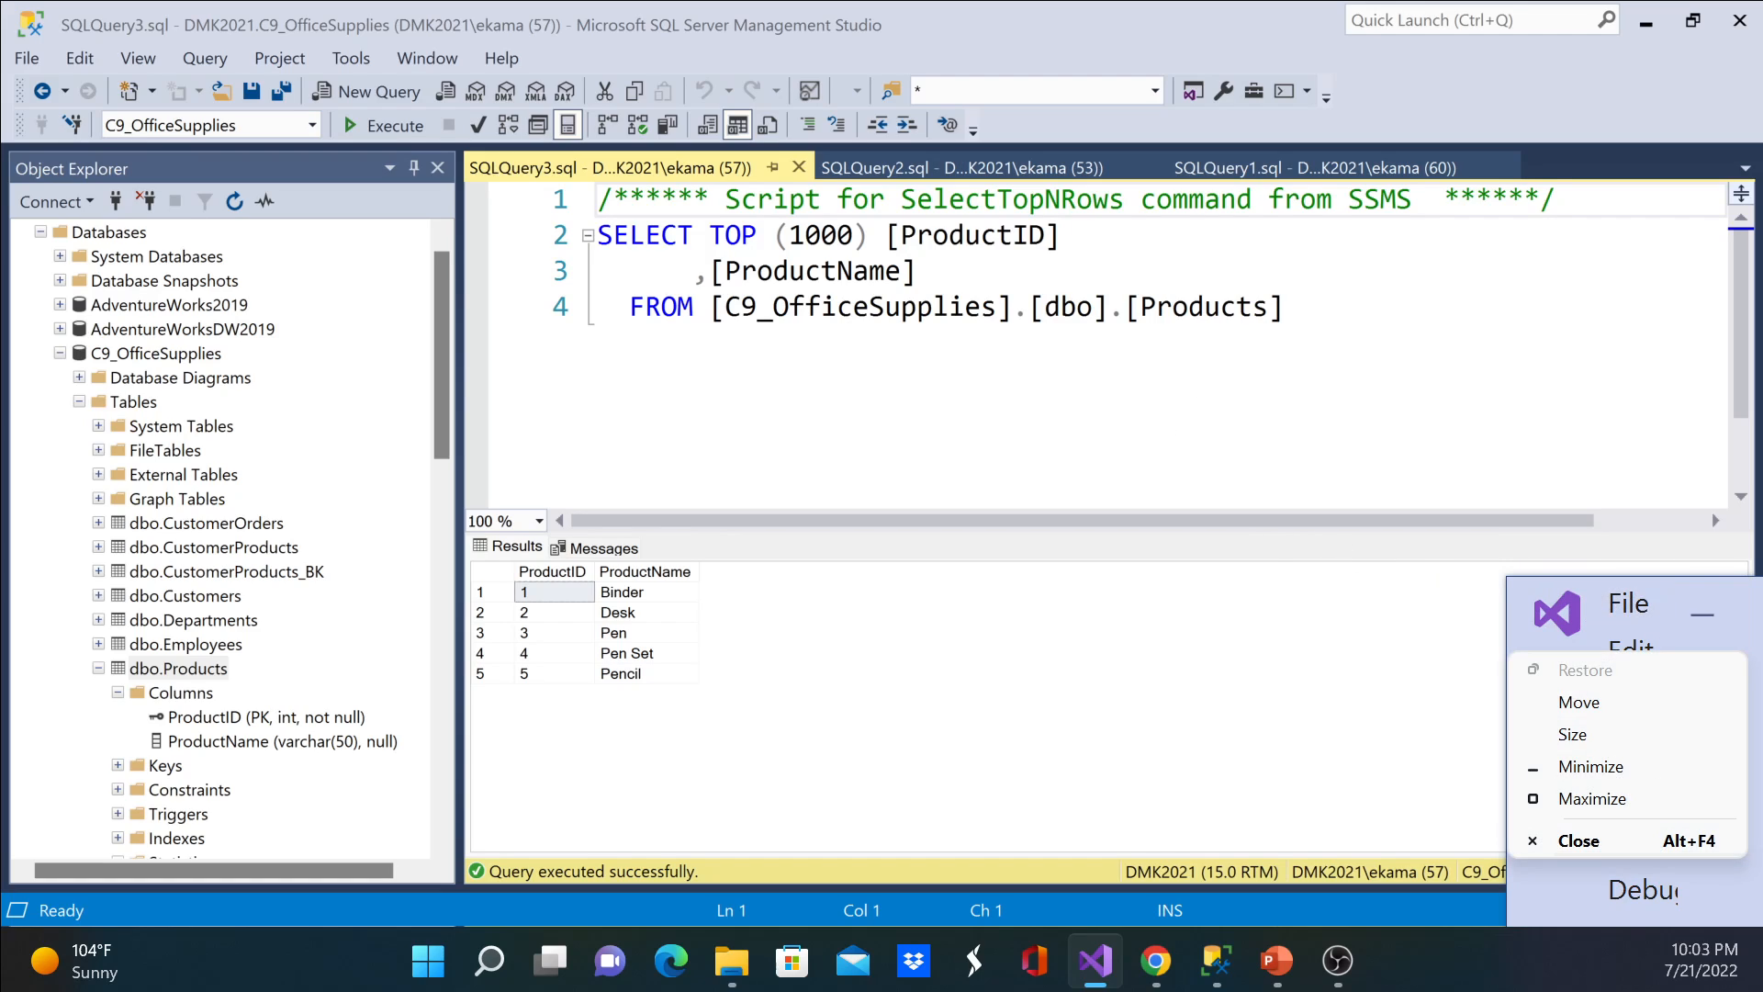
{"action": "left_click", "coordinate": [1760, 611]}
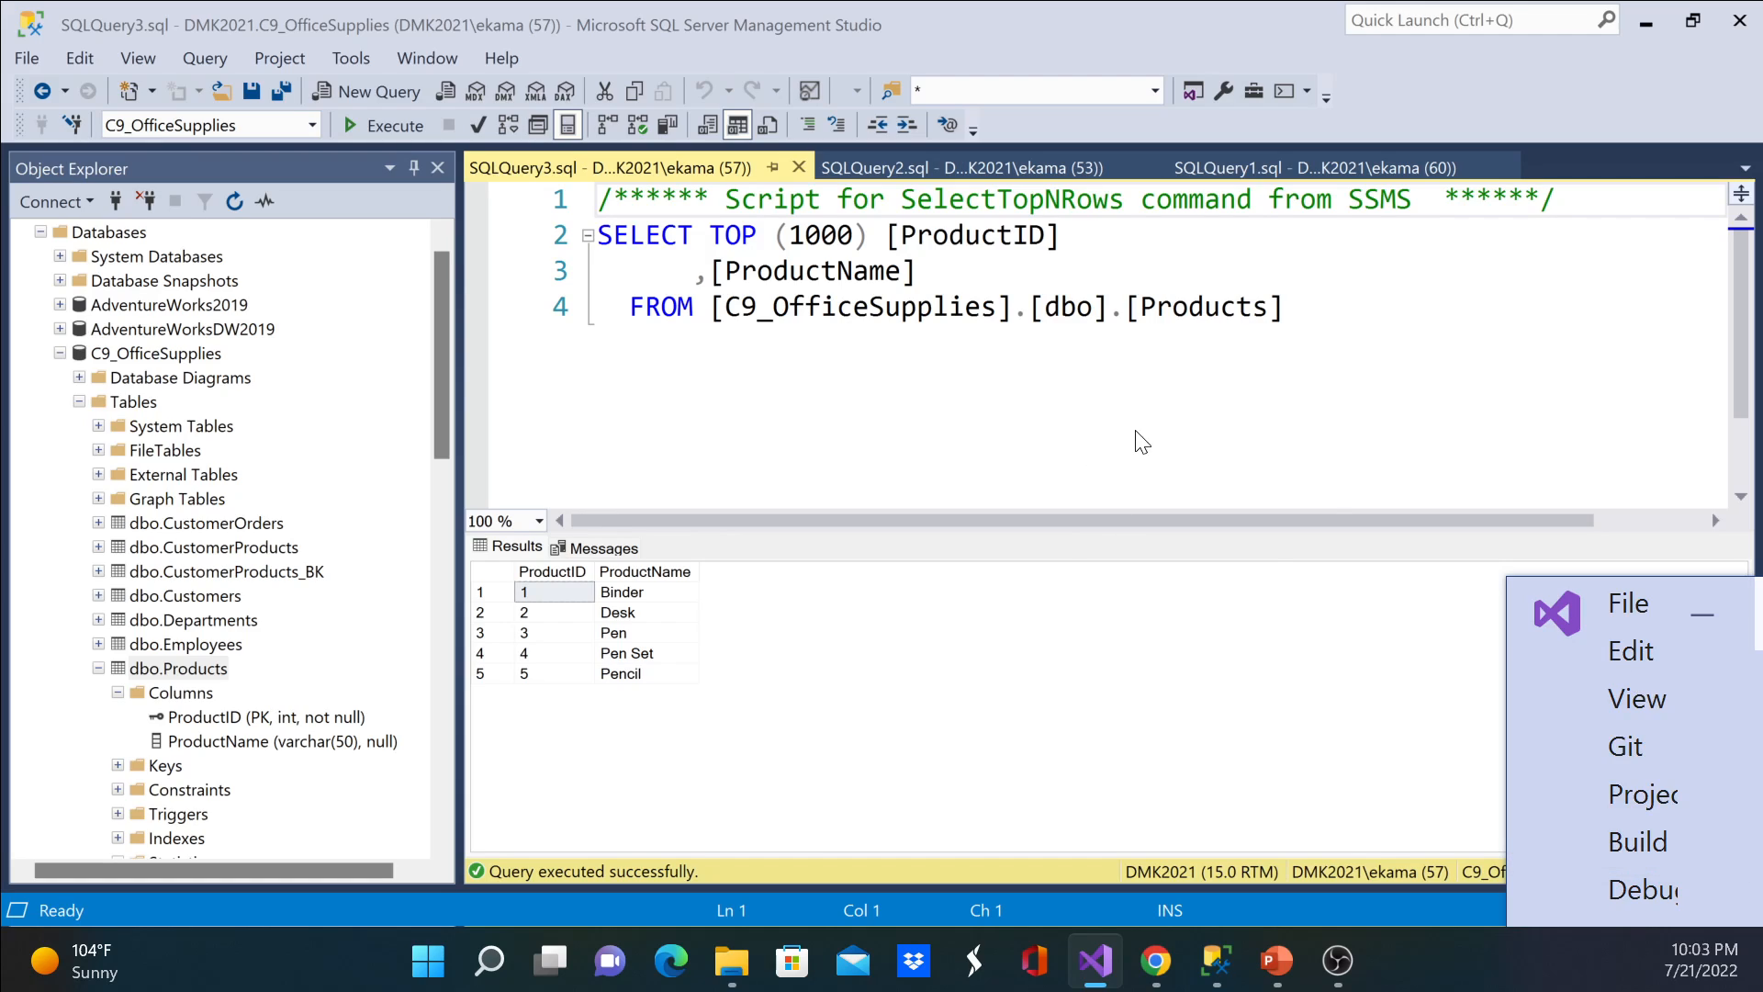
{"action": "left_click", "coordinate": [1539, 587]}
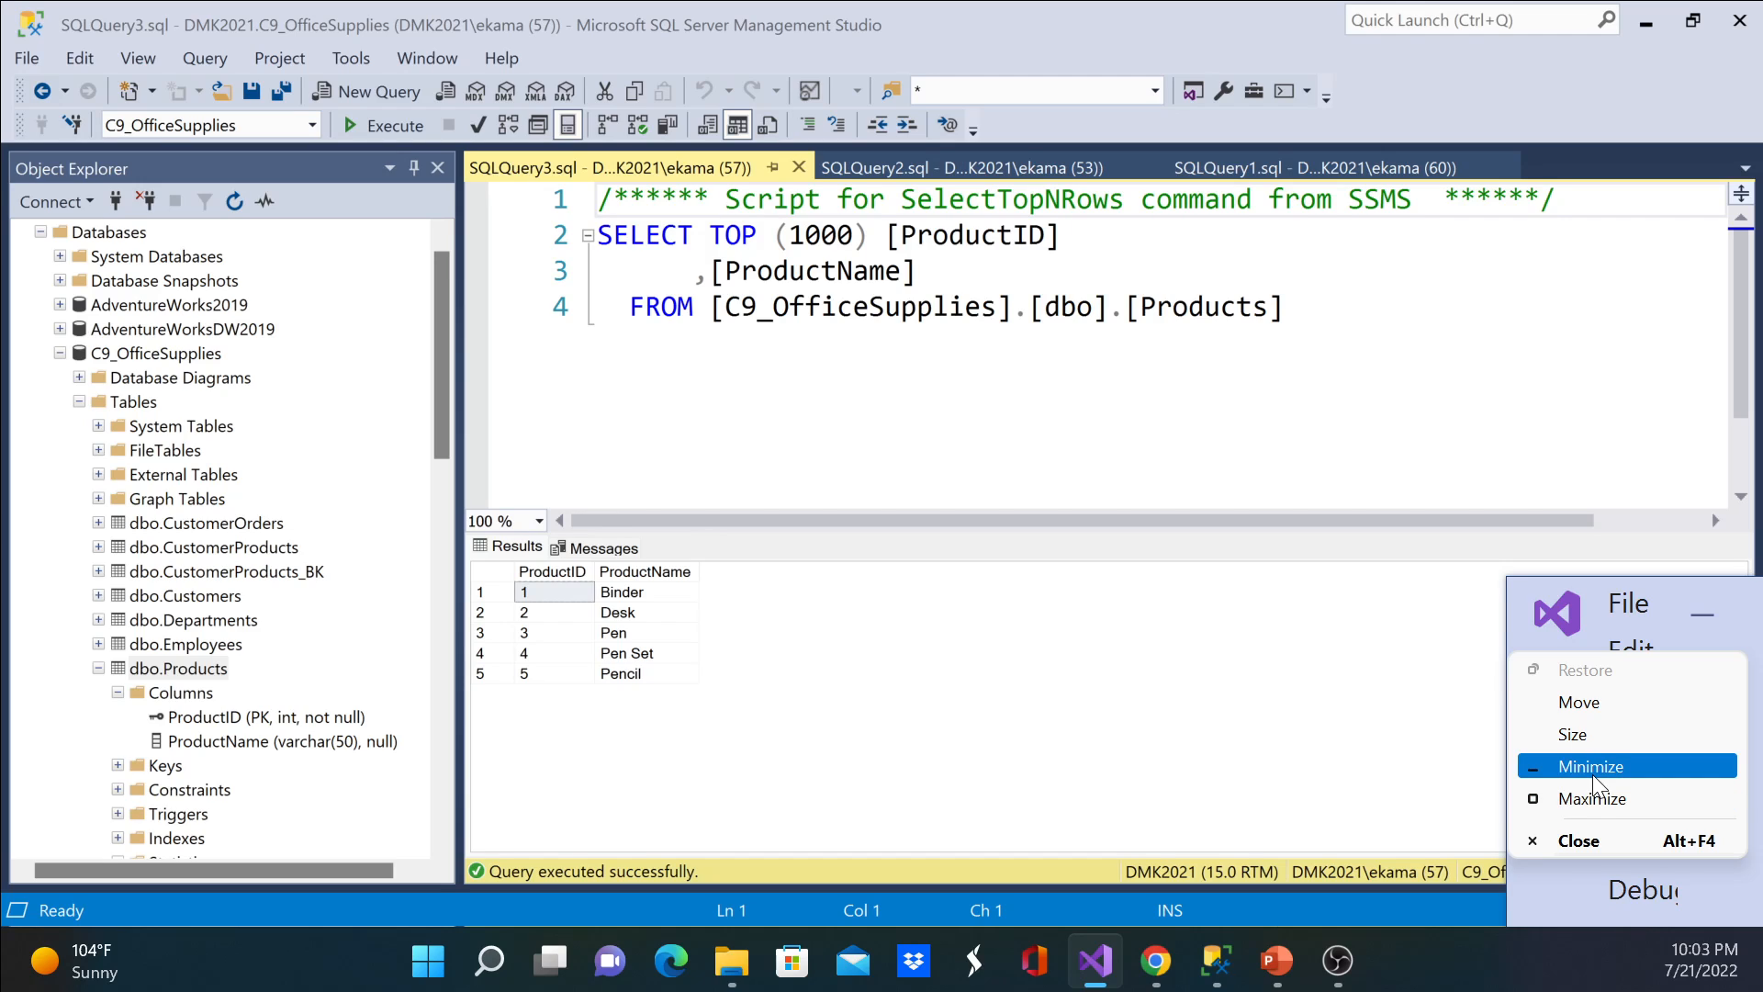
{"action": "left_click", "coordinate": [1591, 799]}
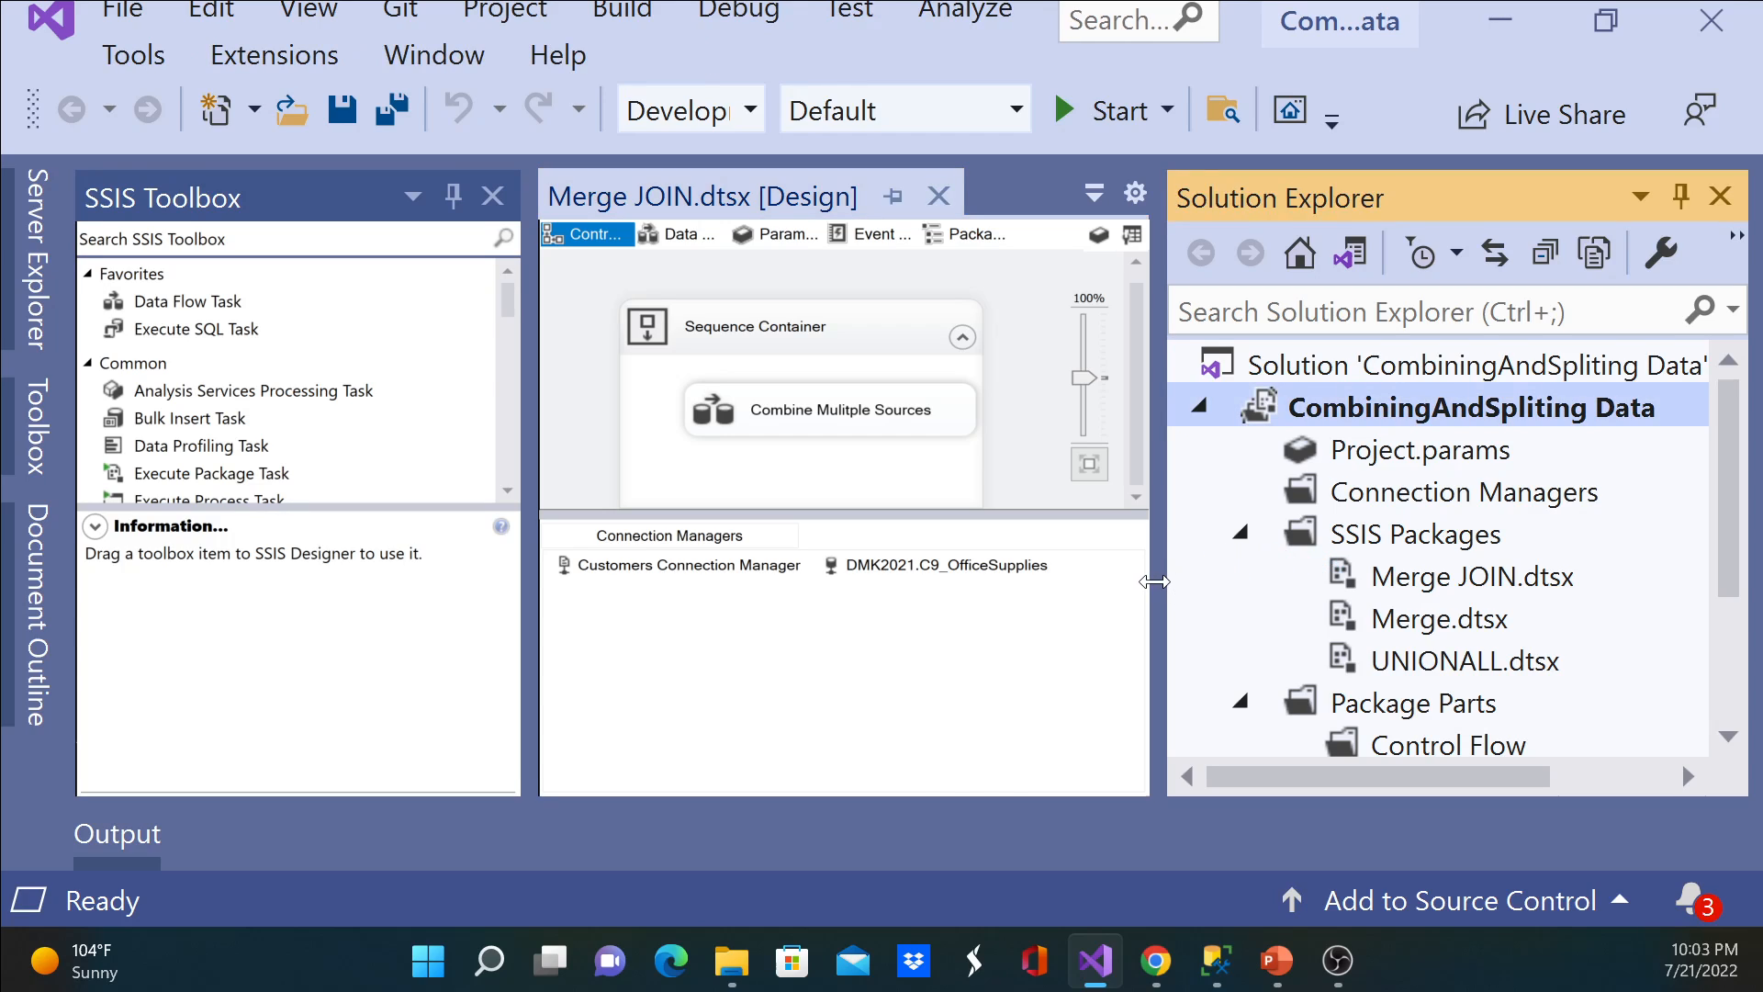
Step: Move the Visual Studio window onto the screen showing SQL Server Management Studio and maximize it
{"action": "left_click_drag", "start_coordinate": [1382, 584], "coordinate": [1384, 584]}
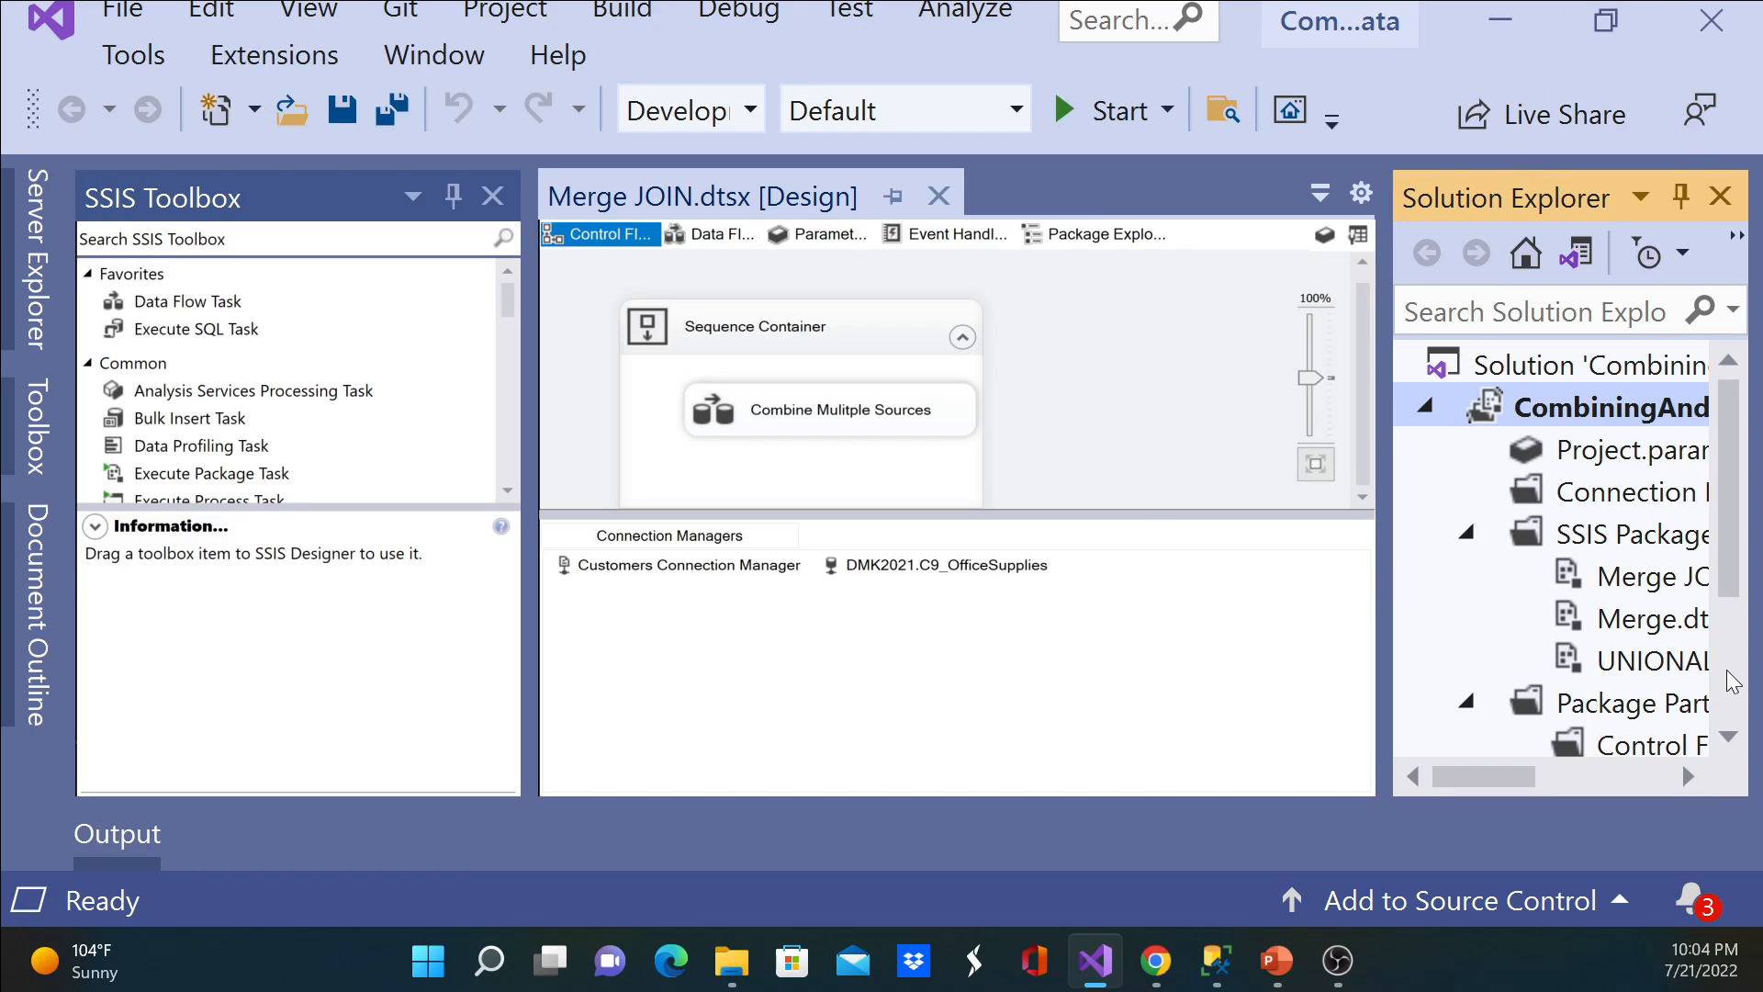
{"action": "left_click", "coordinate": [1500, 21]}
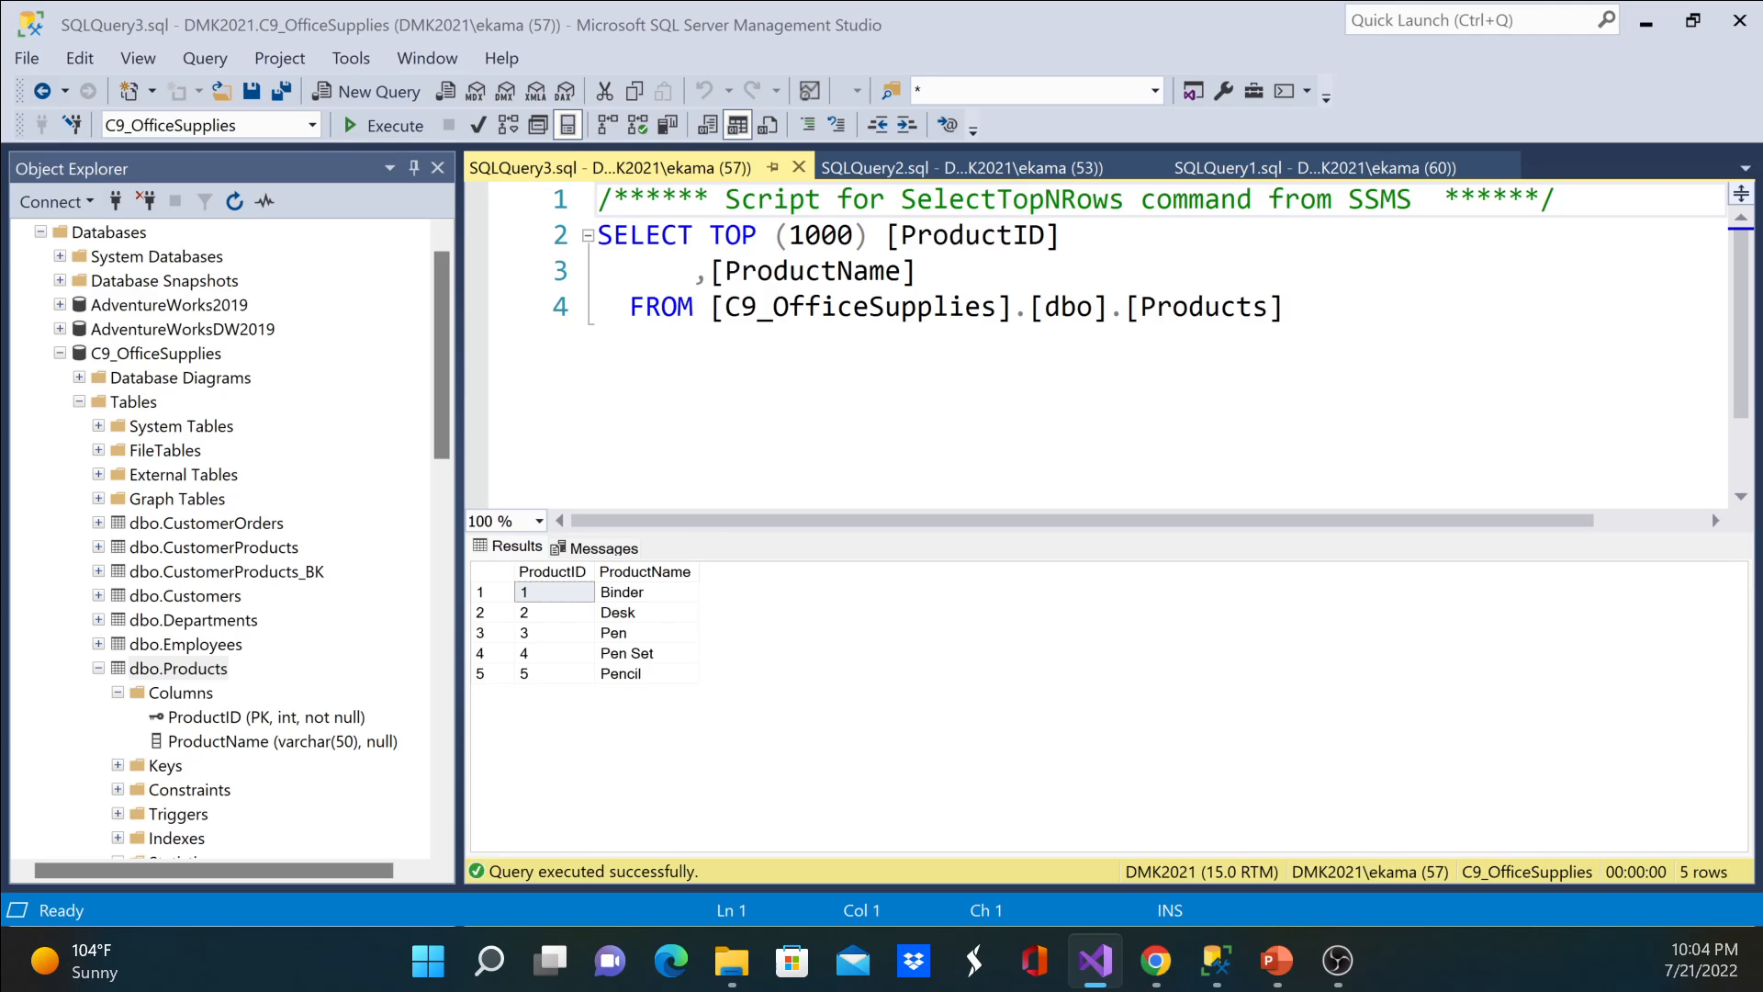
{"action": "left_click_drag", "start_coordinate": [1762, 230], "coordinate": [624, 164]}
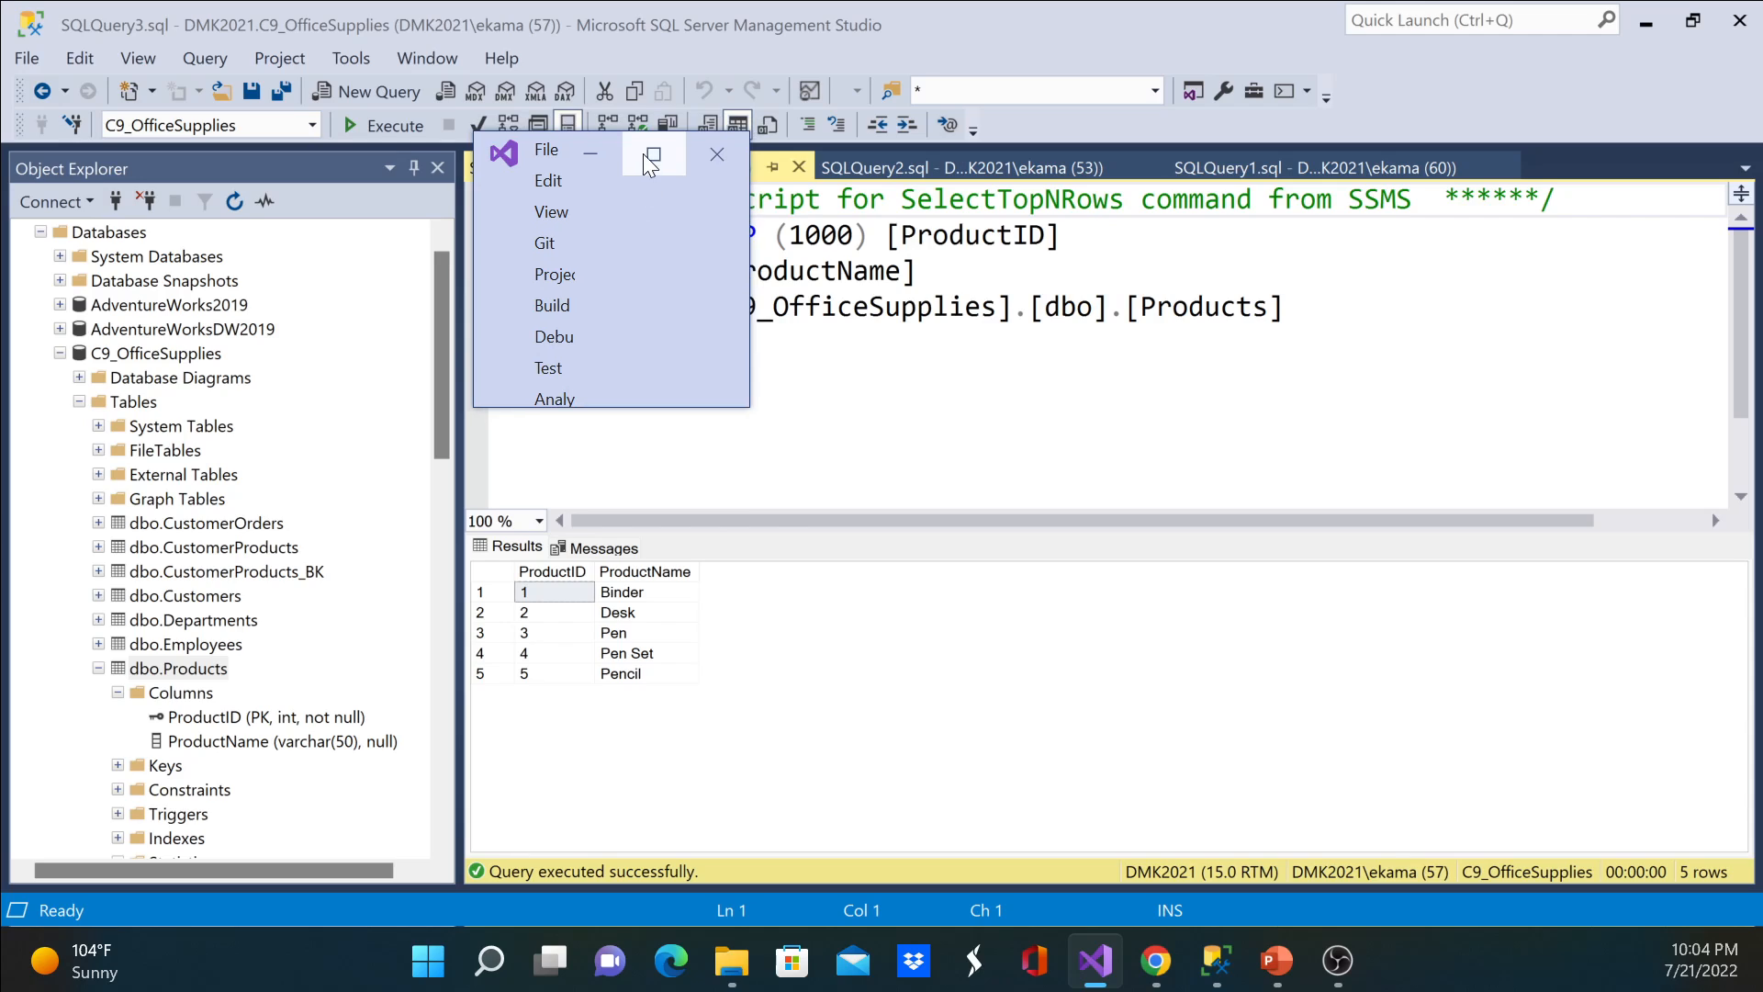
{"action": "double_click", "coordinate": [624, 163]}
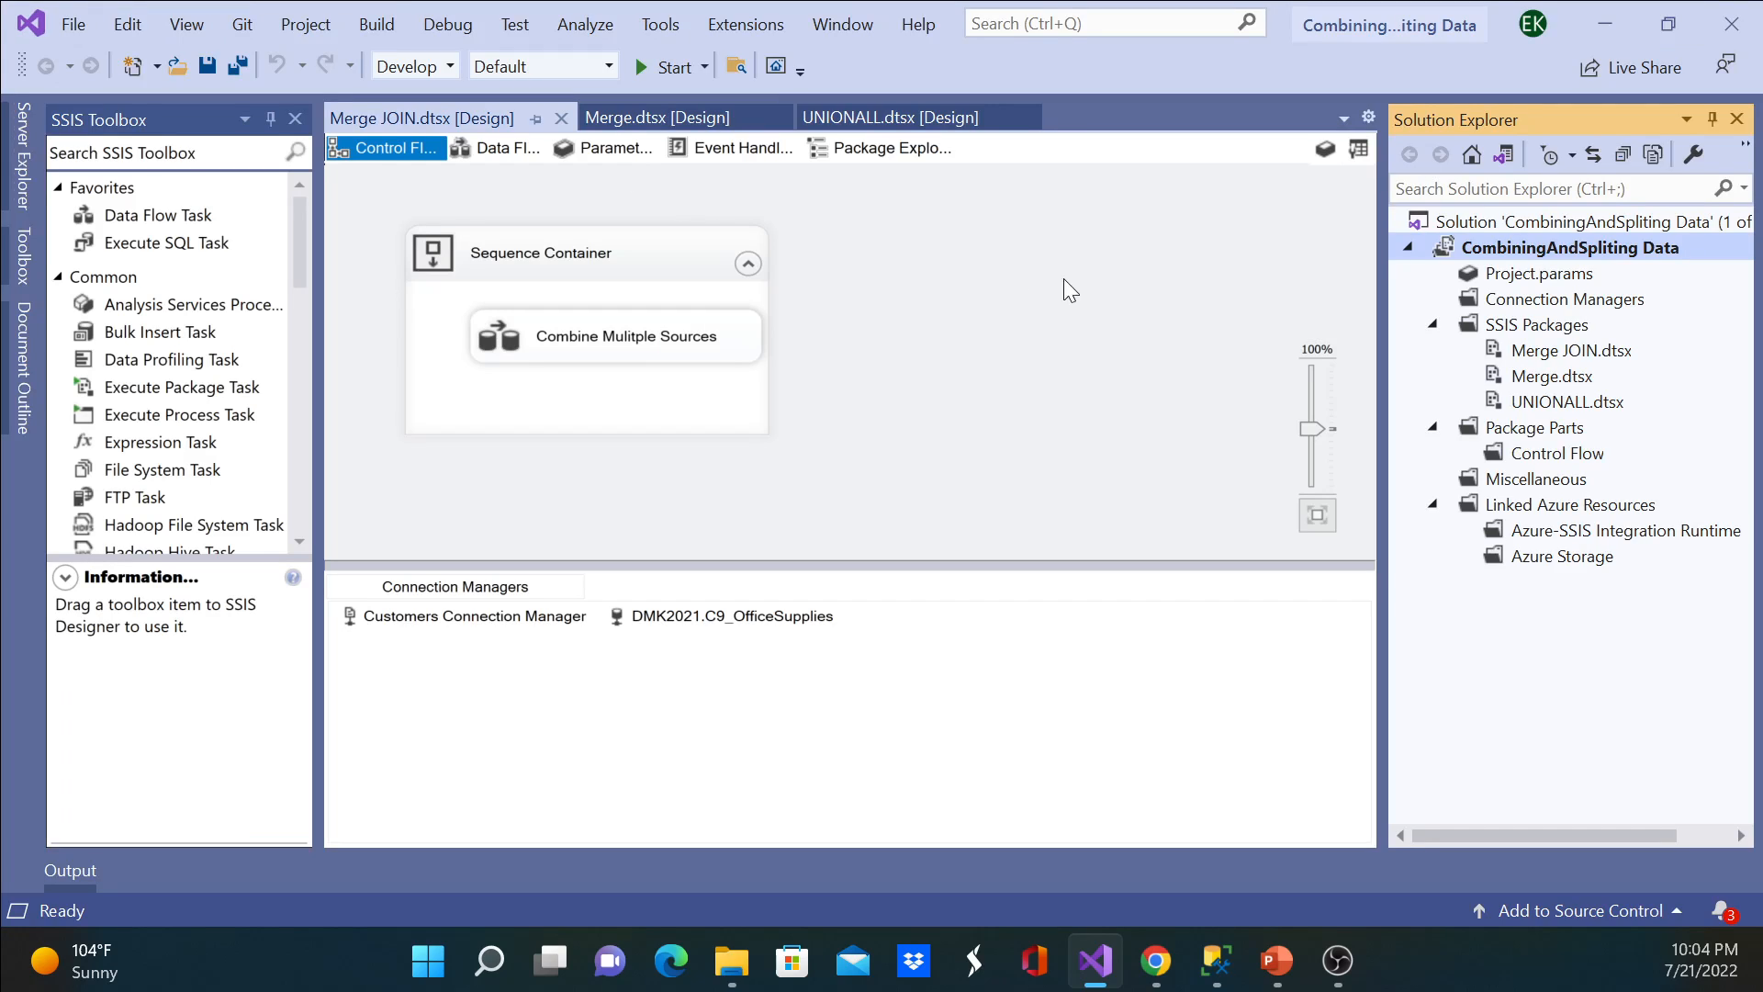
Step: Copy Merge JOIN.dtsx and paste it into the project's SSIS Packages folder
{"action": "right_click", "coordinate": [1578, 367]}
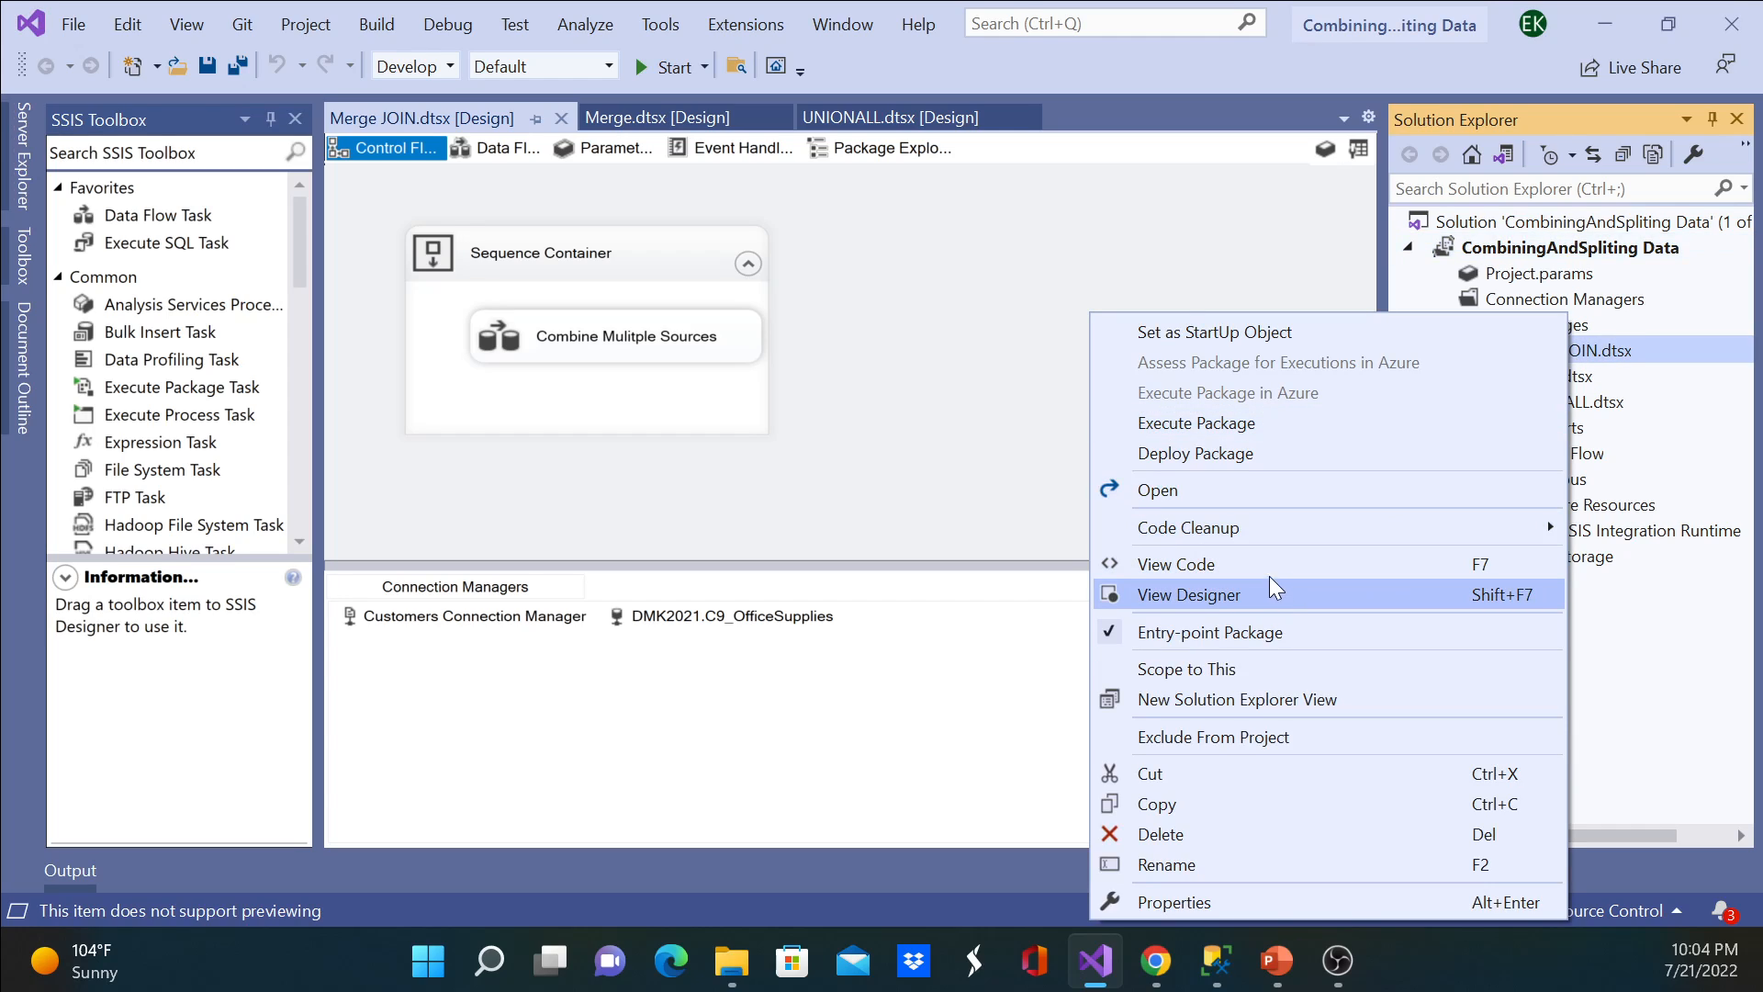
{"action": "left_click", "coordinate": [1198, 806]}
{"action": "right_click", "coordinate": [1554, 327]}
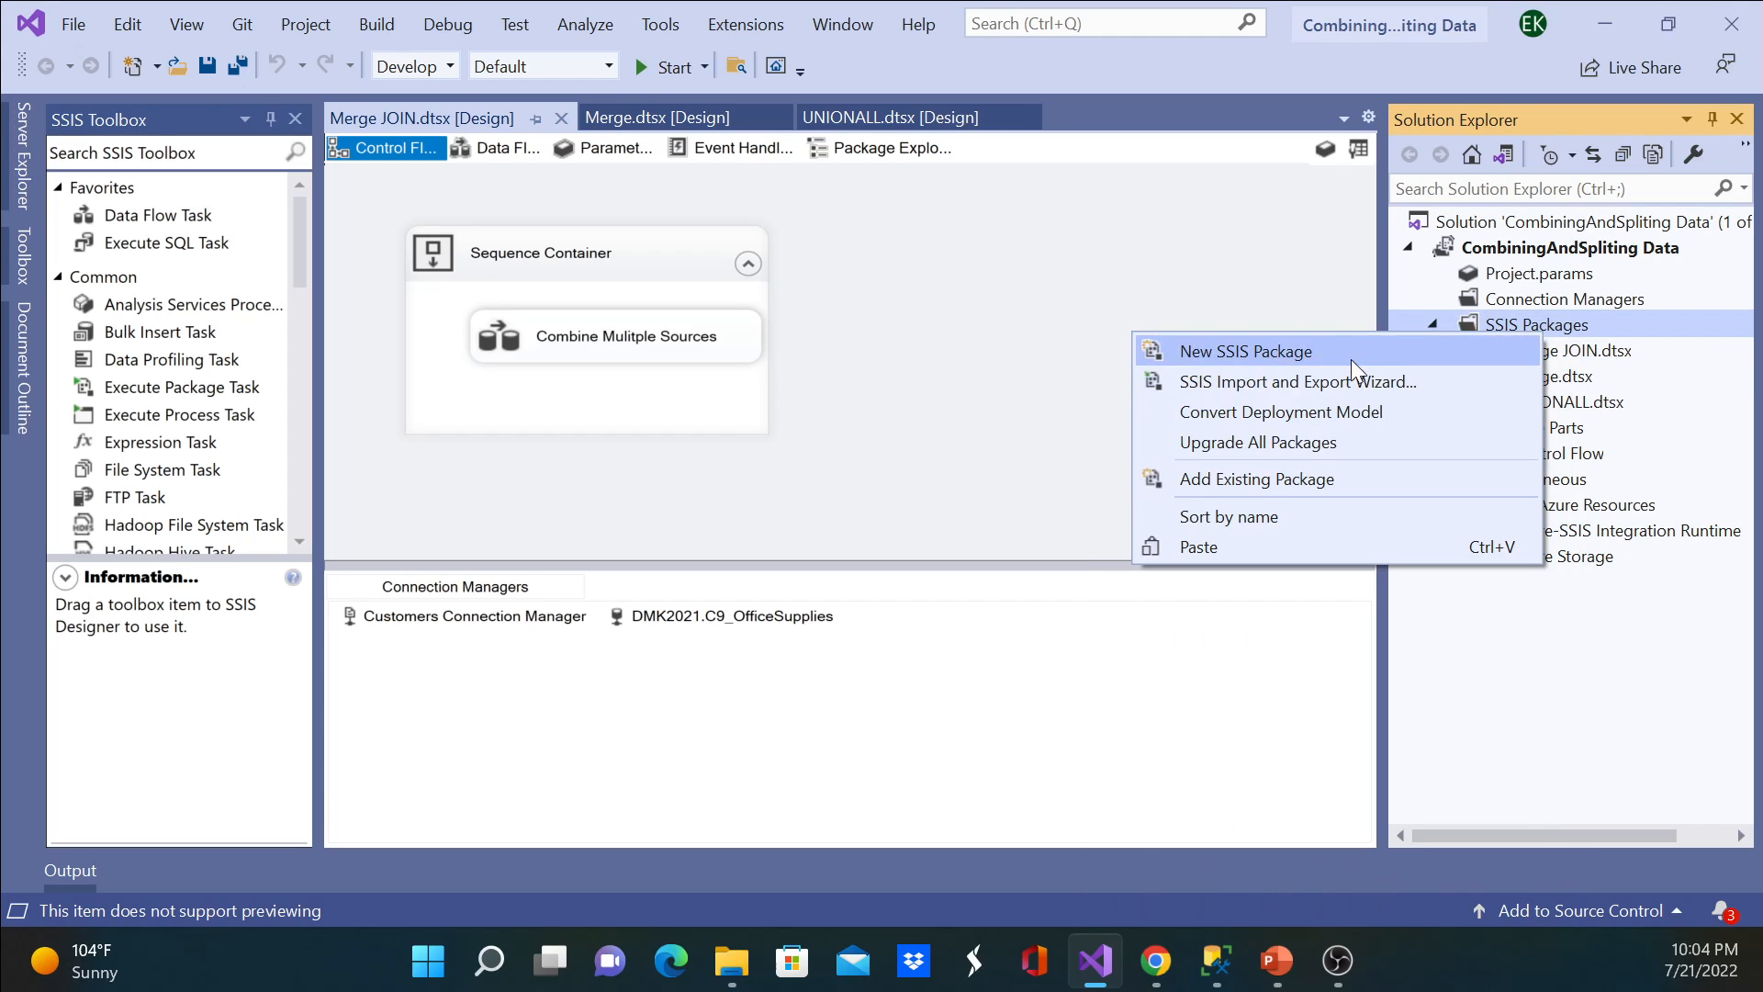
{"action": "left_click", "coordinate": [1255, 547]}
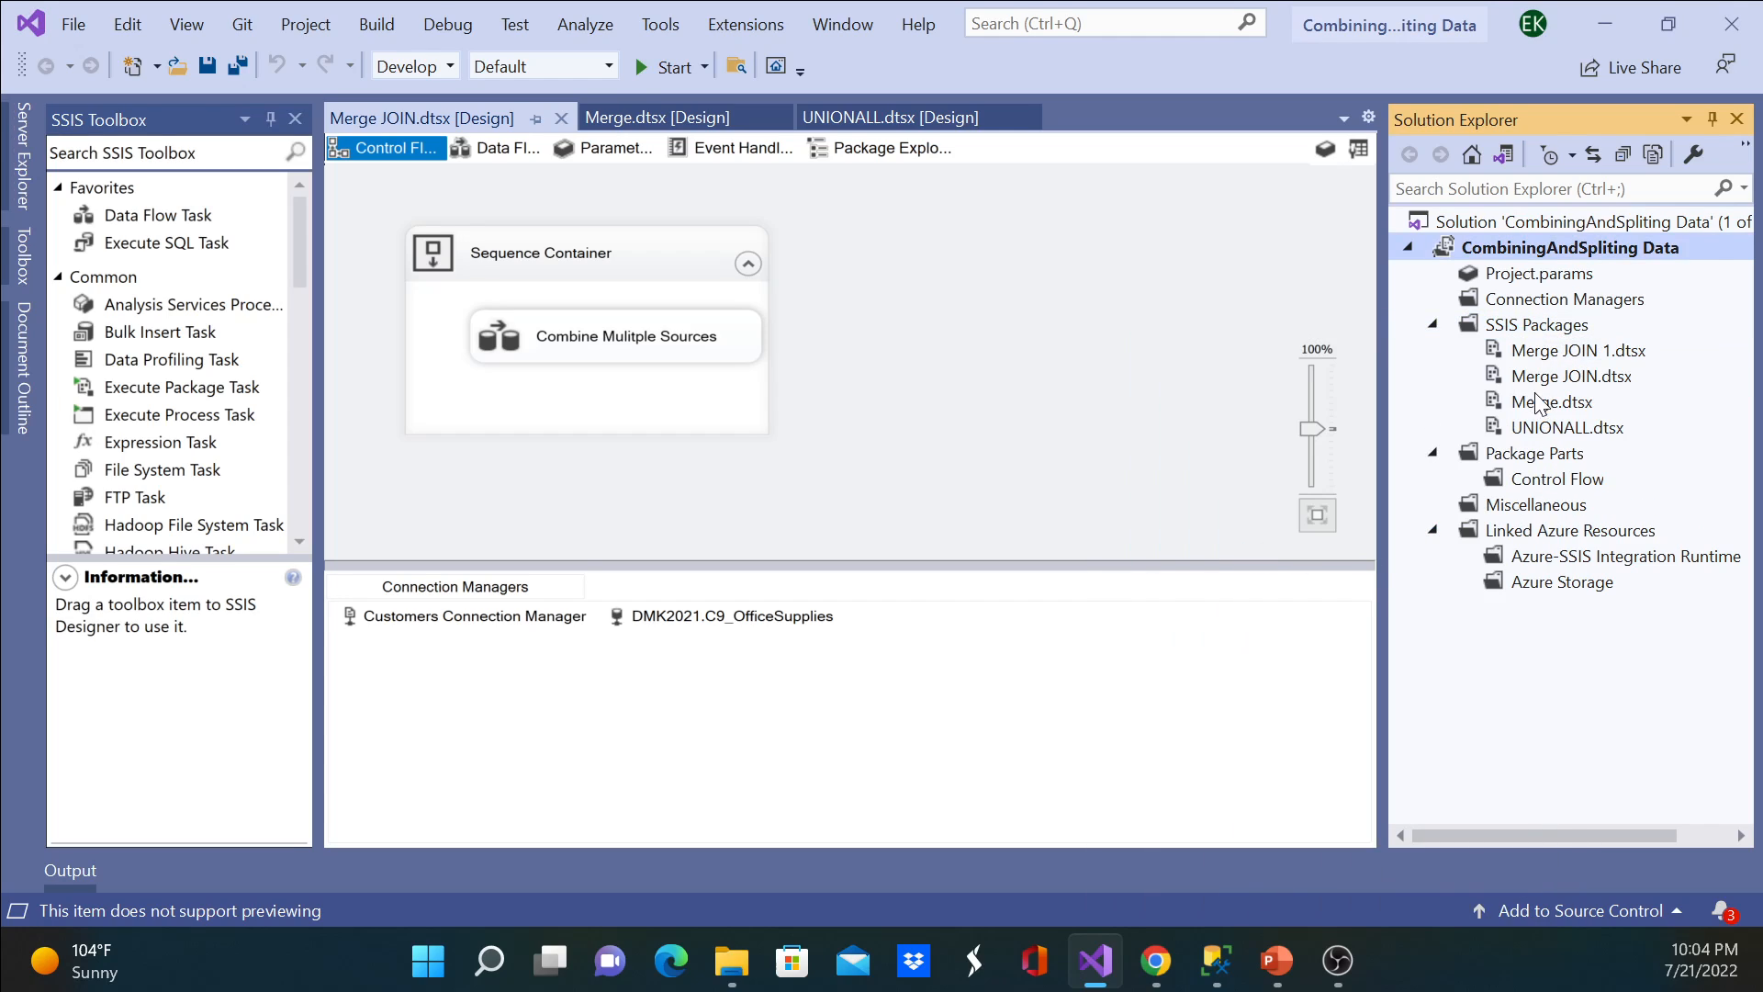
Step: Rename Merge JOIN 1.dtsx as Lookup.dtsx, overwriting the existing file of that name, and save the package
{"action": "left_click", "coordinate": [1558, 353]}
{"action": "right_click", "coordinate": [1558, 355]}
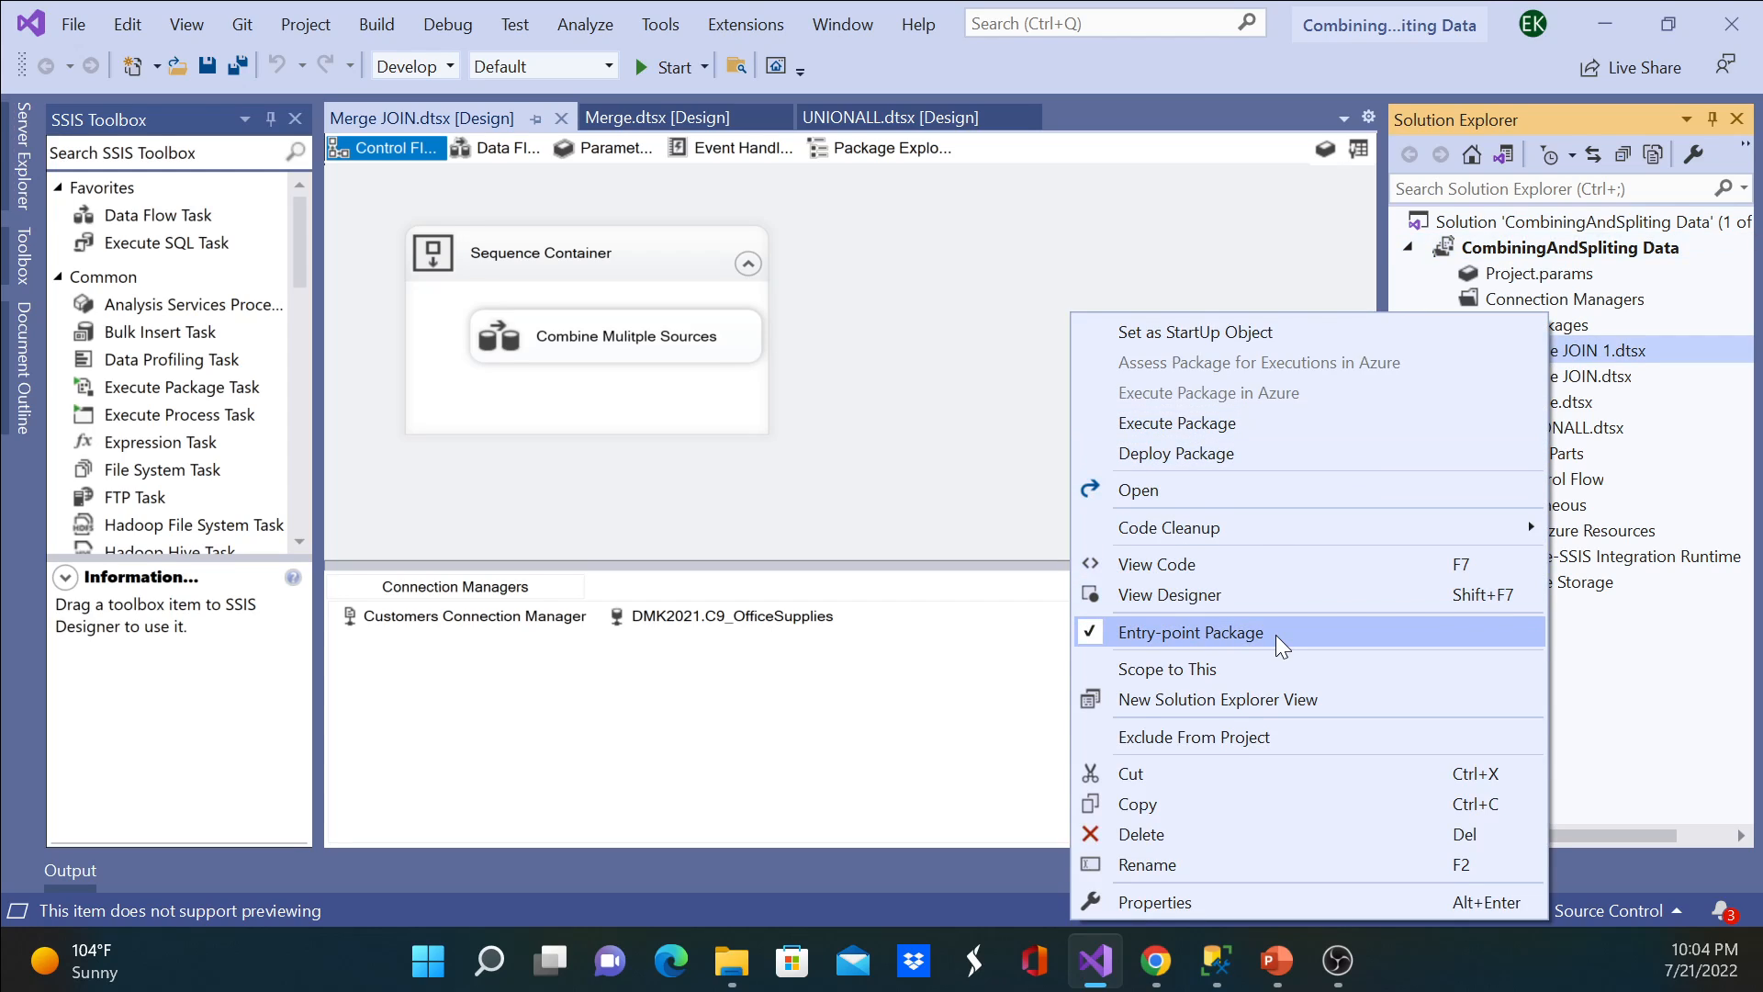
{"action": "left_click", "coordinate": [1209, 861]}
{"action": "type", "text": "Look"}
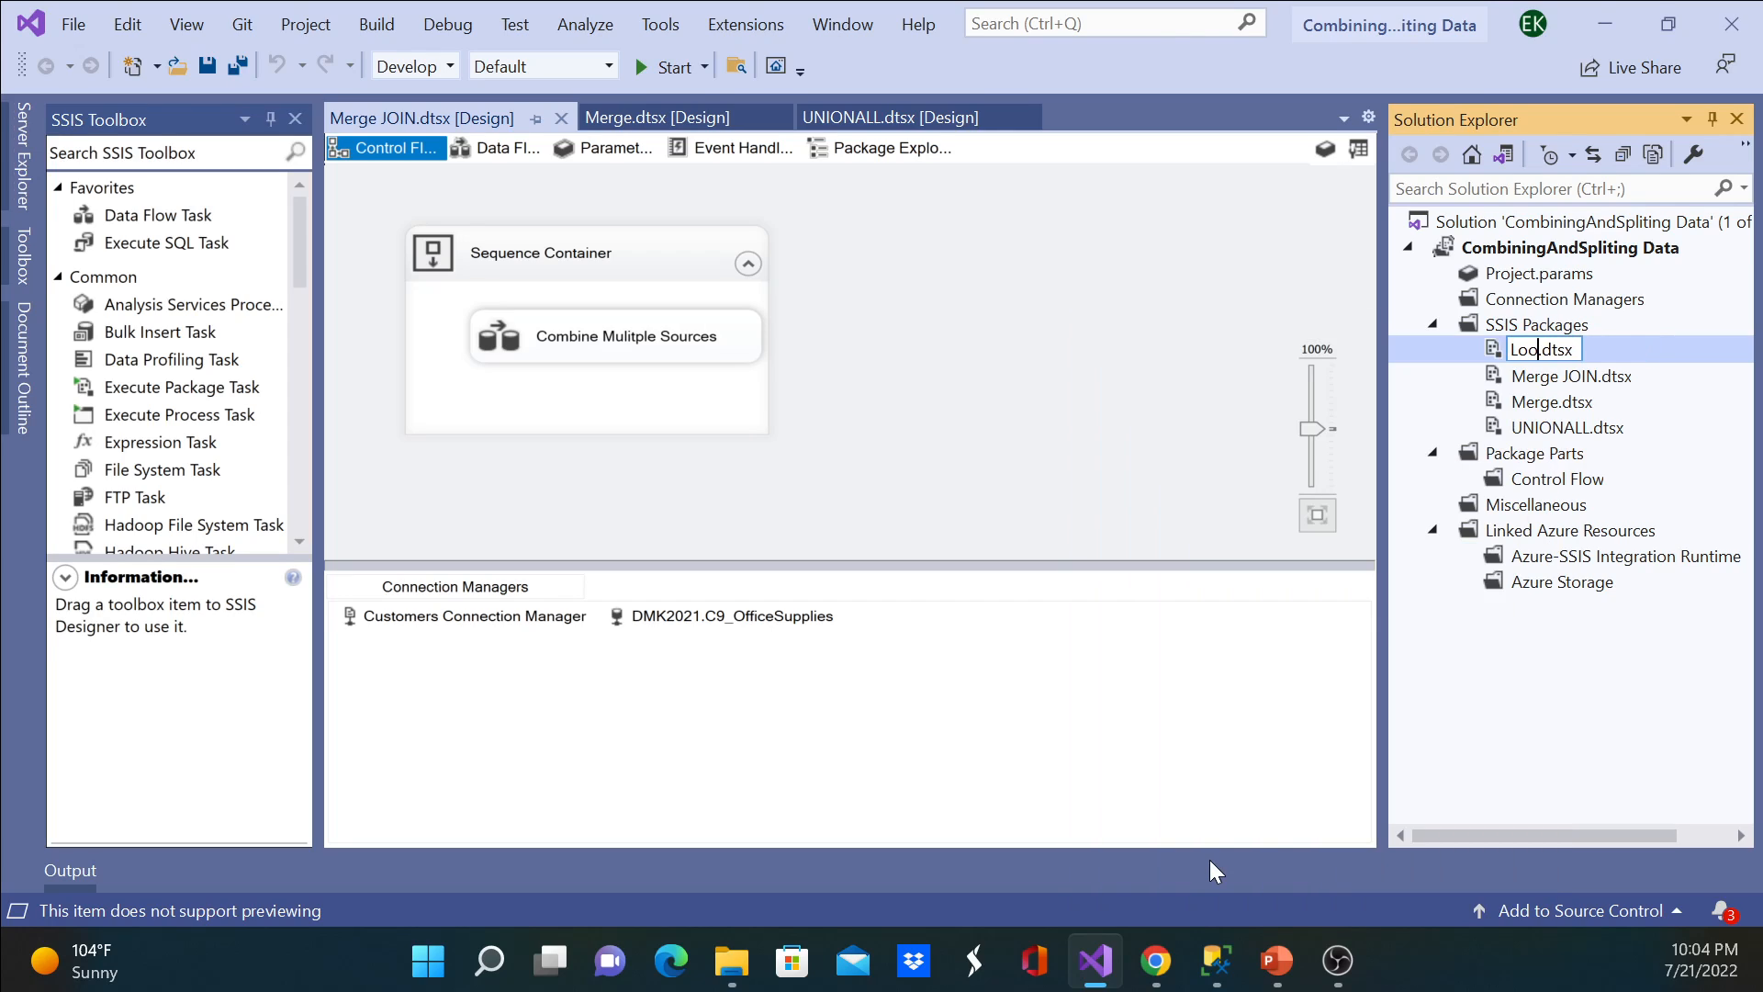
{"action": "type", "text": "up"}
{"action": "key", "text": "Return"}
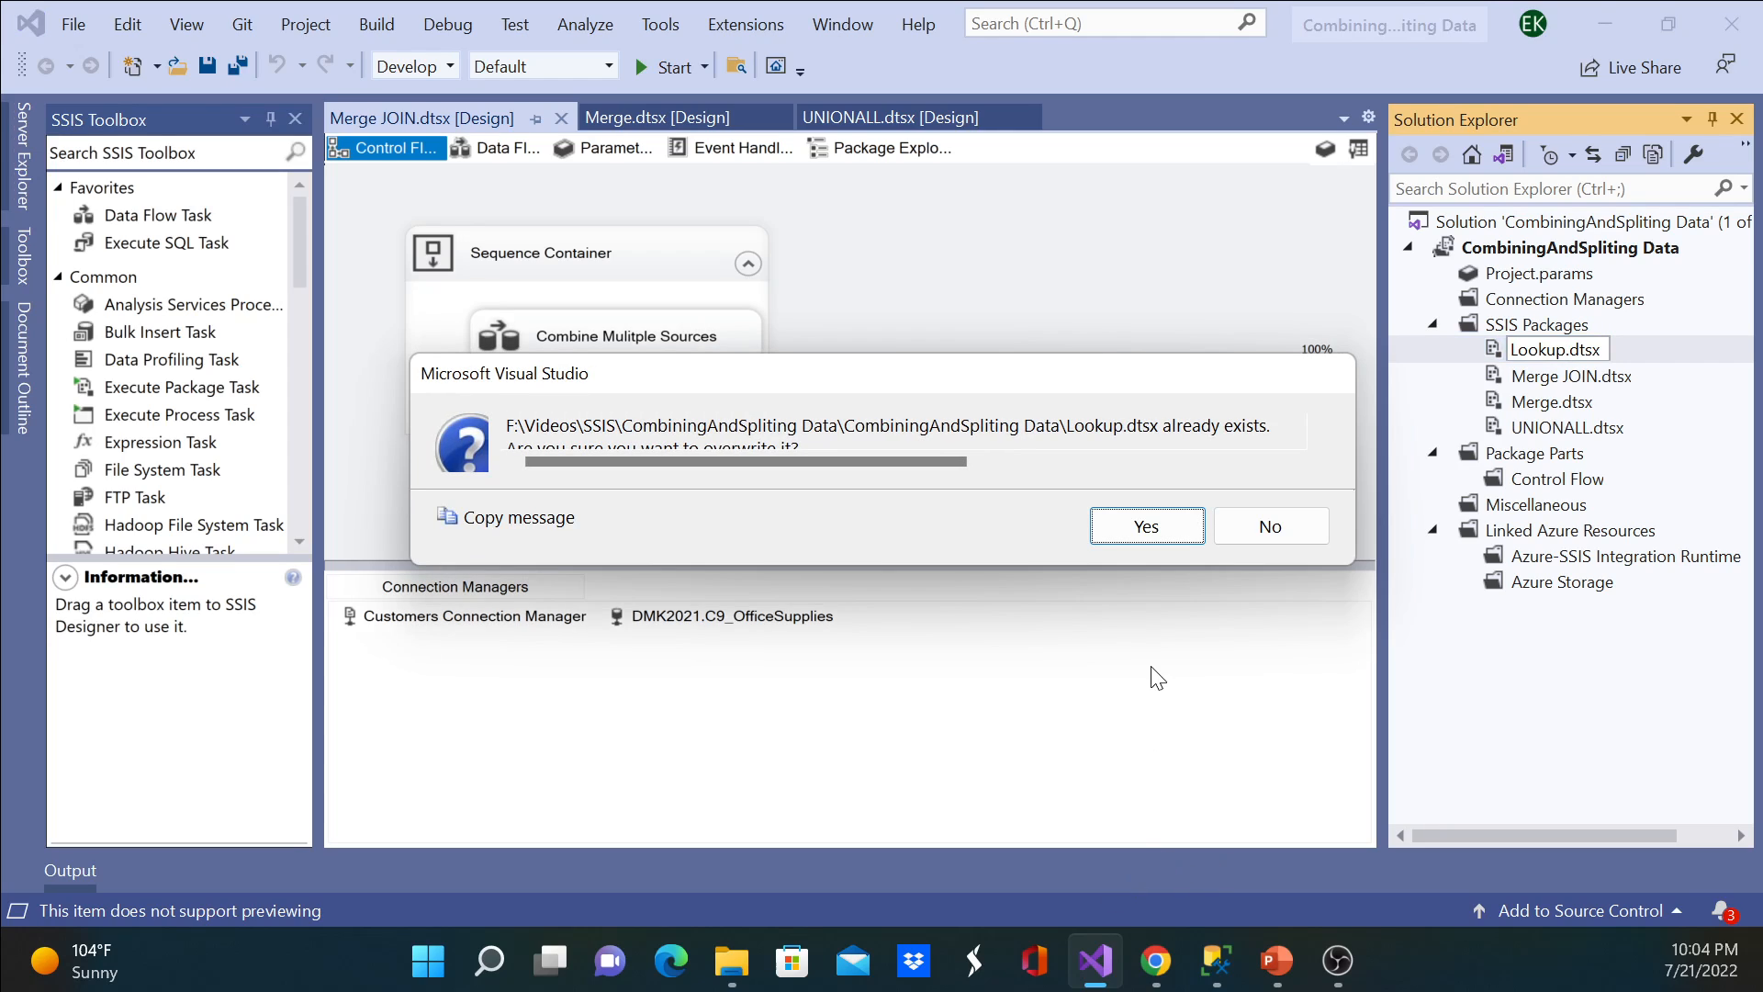
{"action": "left_click", "coordinate": [1148, 528]}
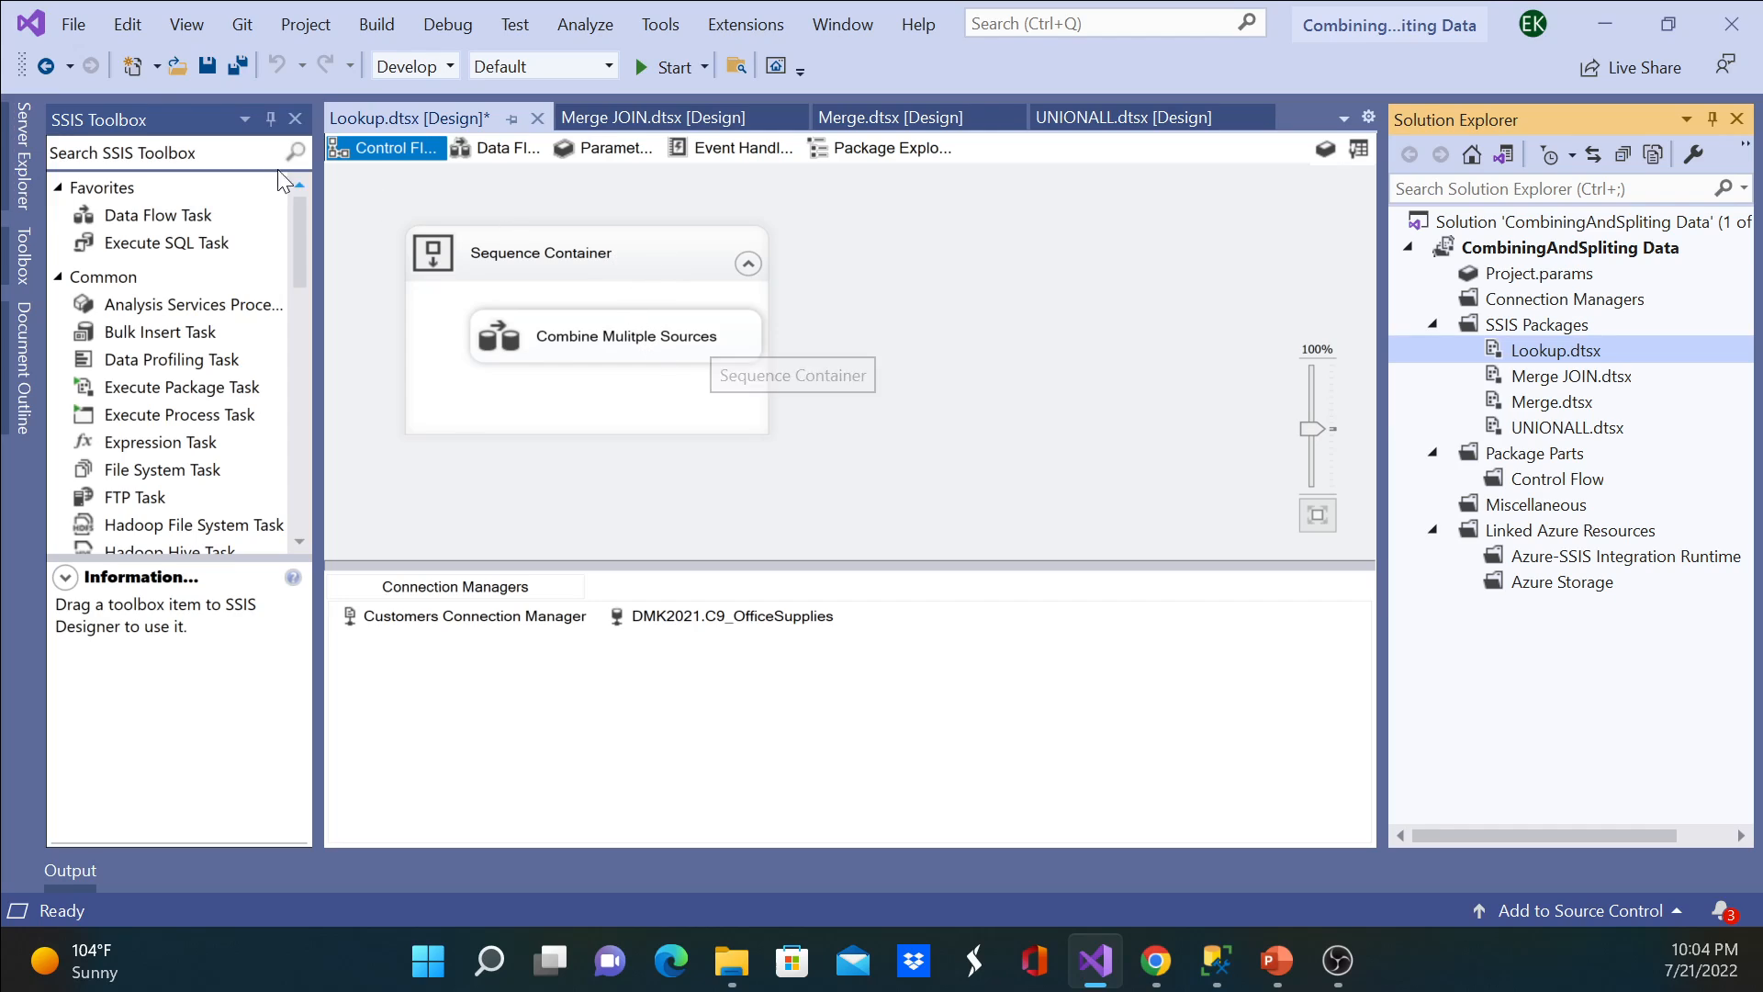
{"action": "key", "text": "ctrl+s"}
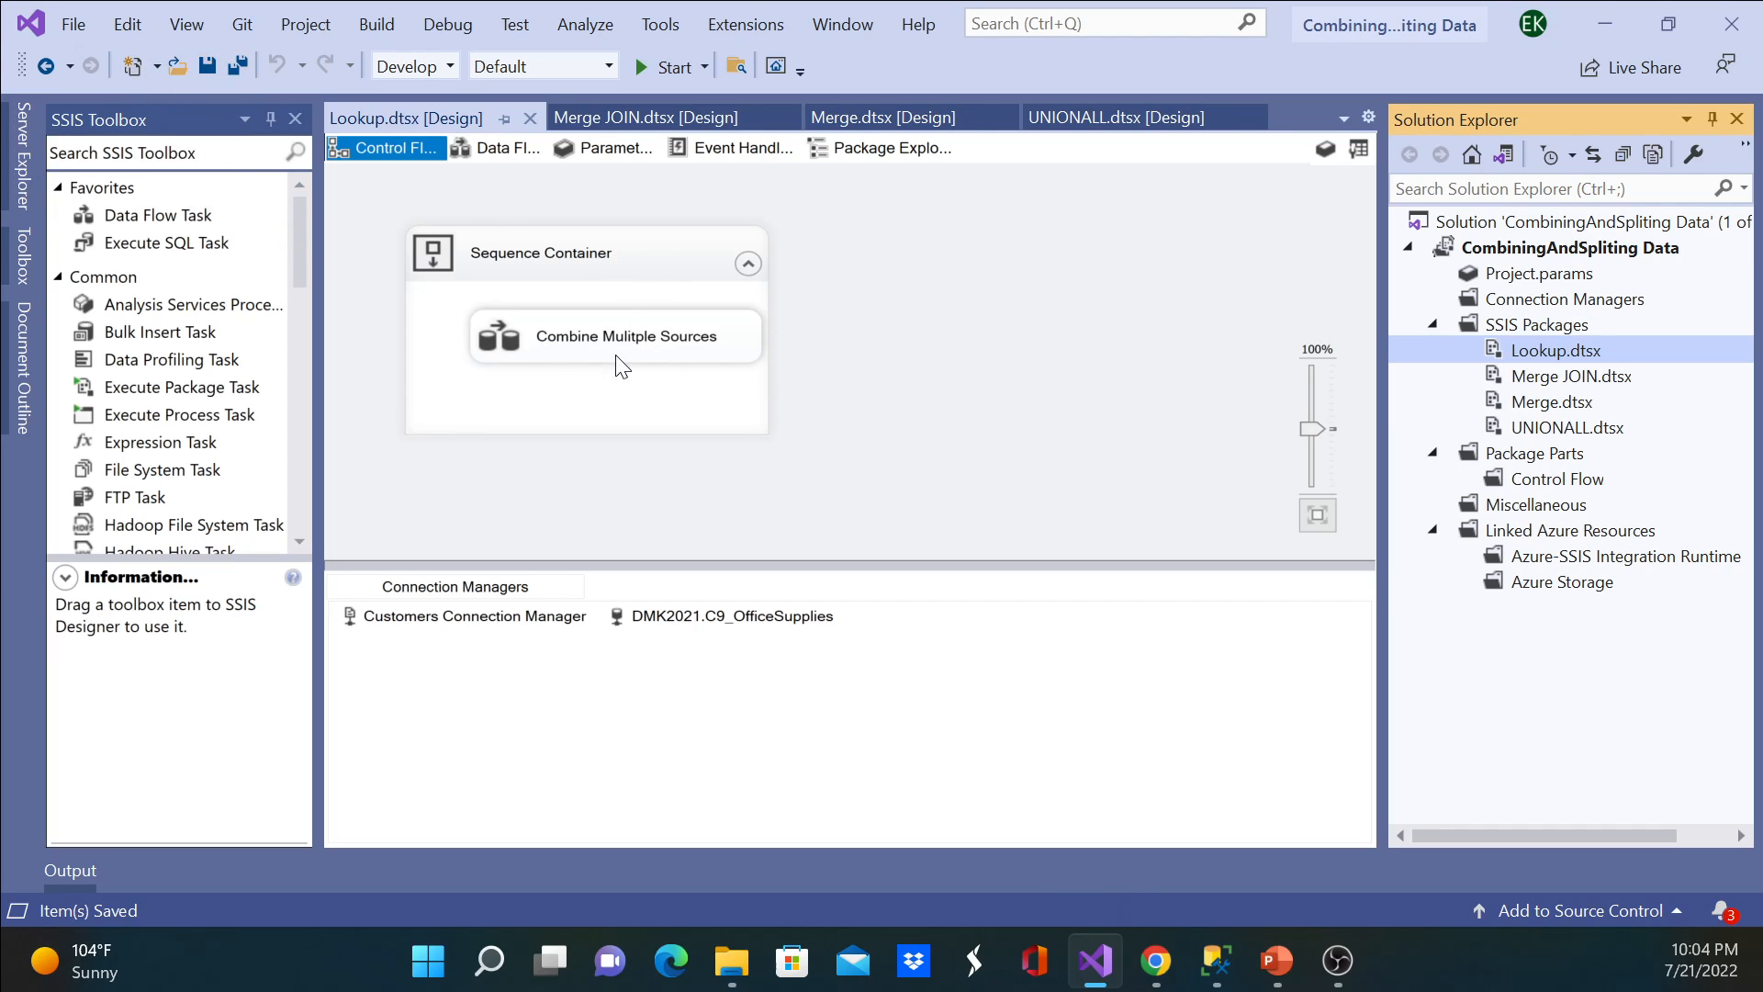
Step: Open the Combine Mulitple Sources data flow in Lookup.dtsx and enlarge its design area
{"action": "double_click", "coordinate": [542, 351]}
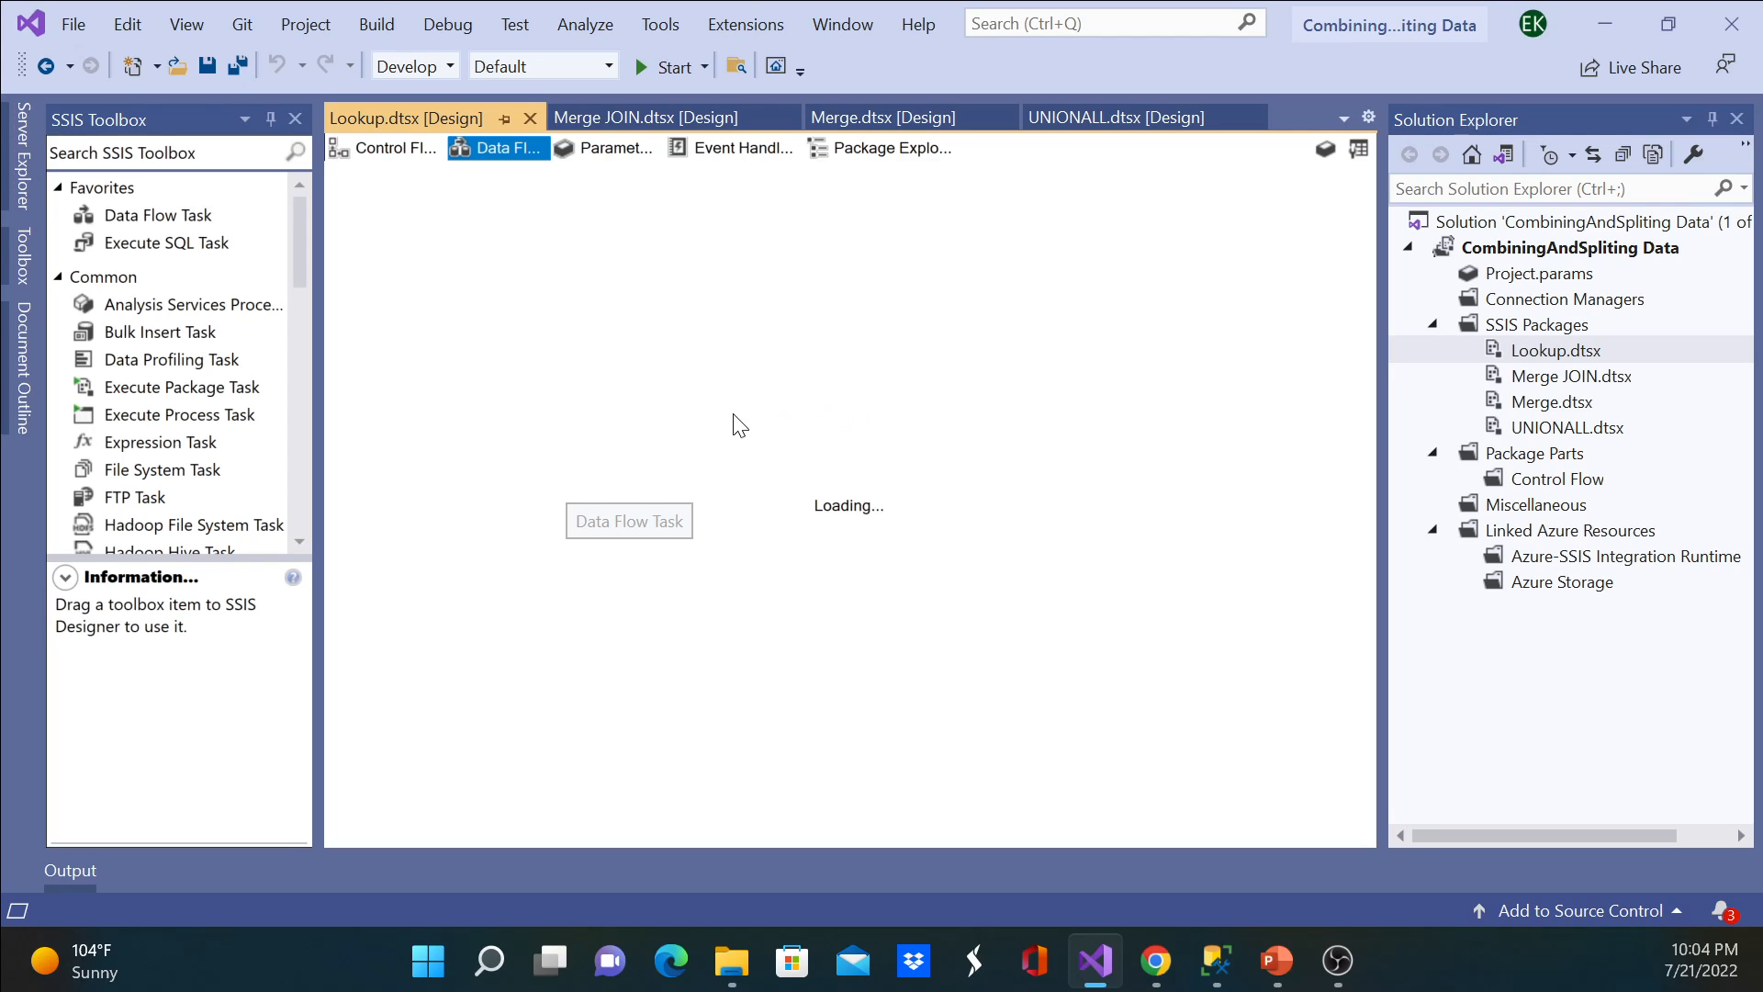
{"action": "scroll", "coordinate": [732, 414], "scroll_direction": "down", "scroll_amount": 5}
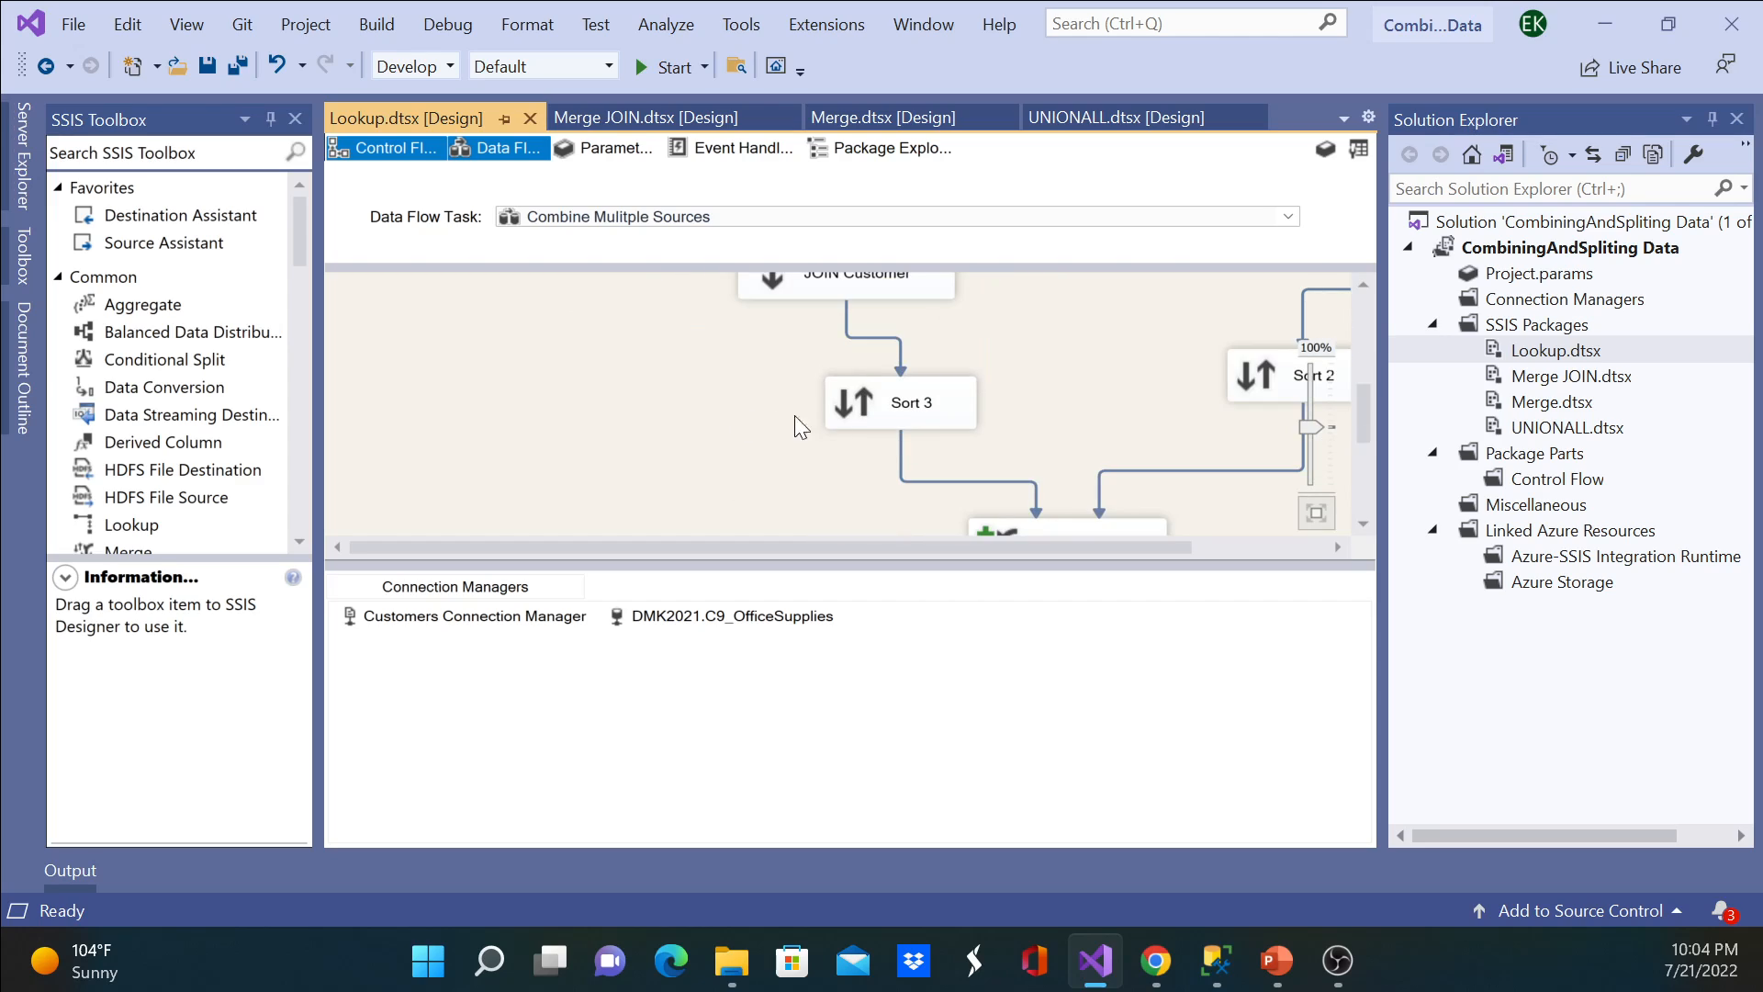
{"action": "left_click", "coordinate": [988, 549]}
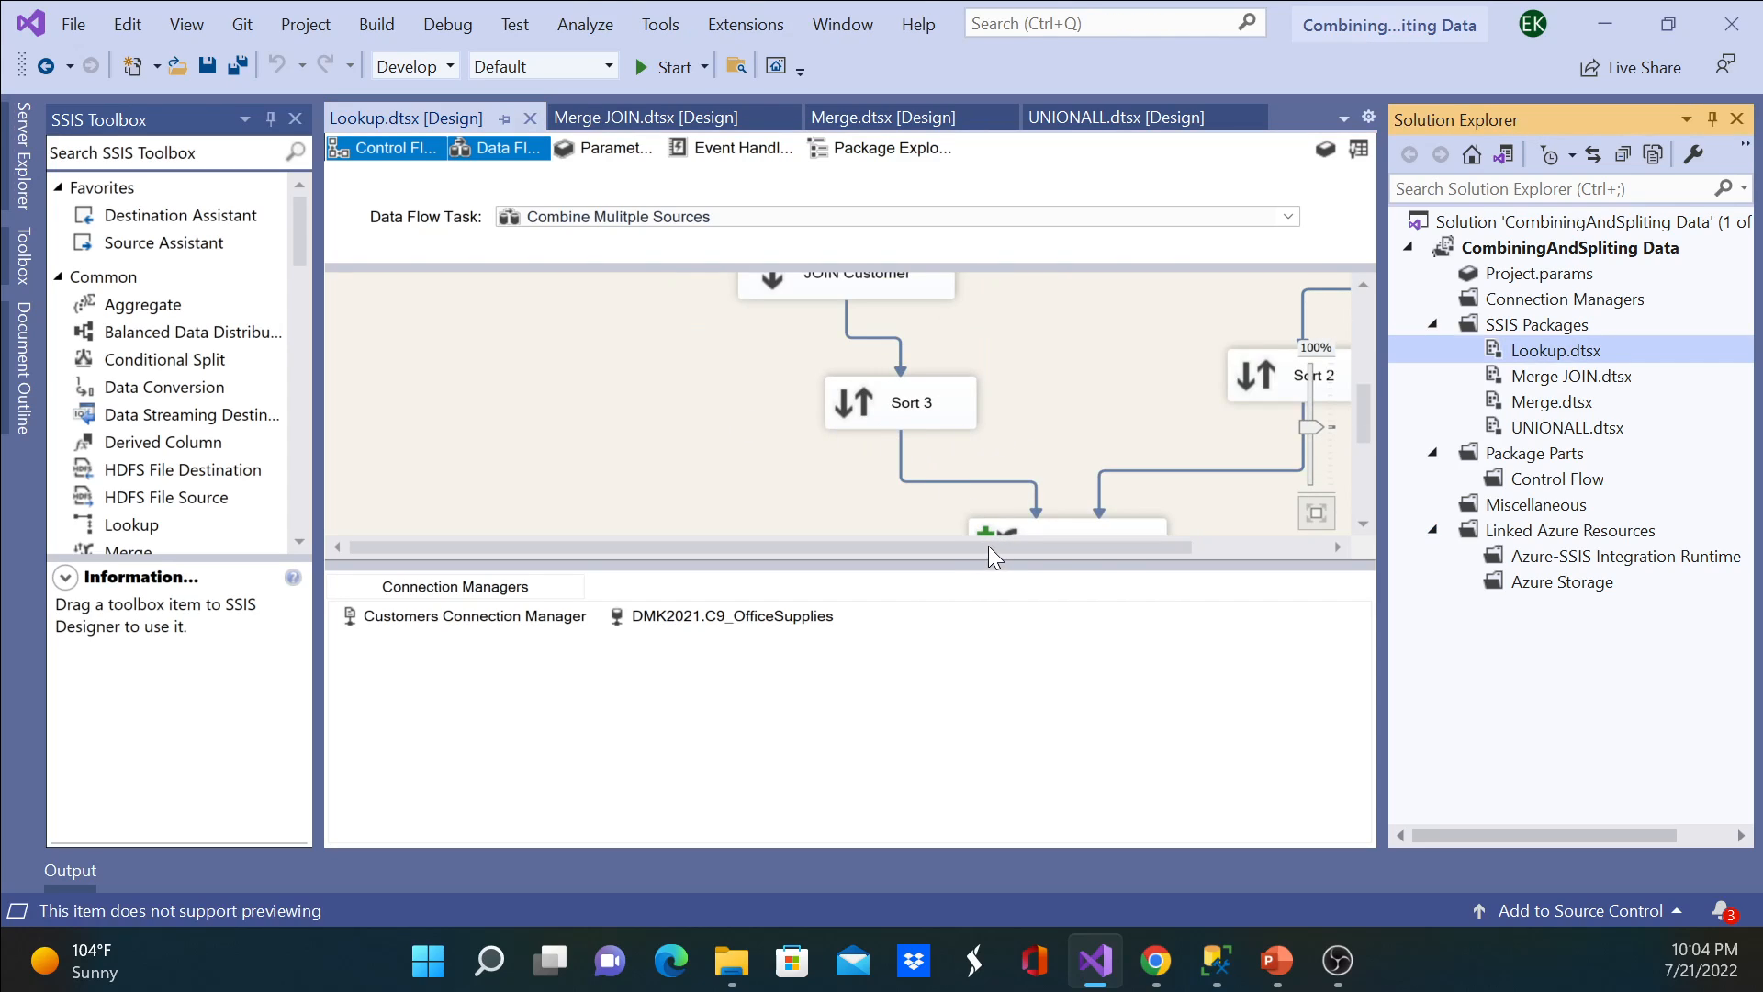
{"action": "left_click", "coordinate": [1236, 549]}
{"action": "left_click_drag", "start_coordinate": [1199, 562], "coordinate": [1172, 757]}
{"action": "scroll", "coordinate": [1024, 473], "scroll_direction": "down", "scroll_amount": 4}
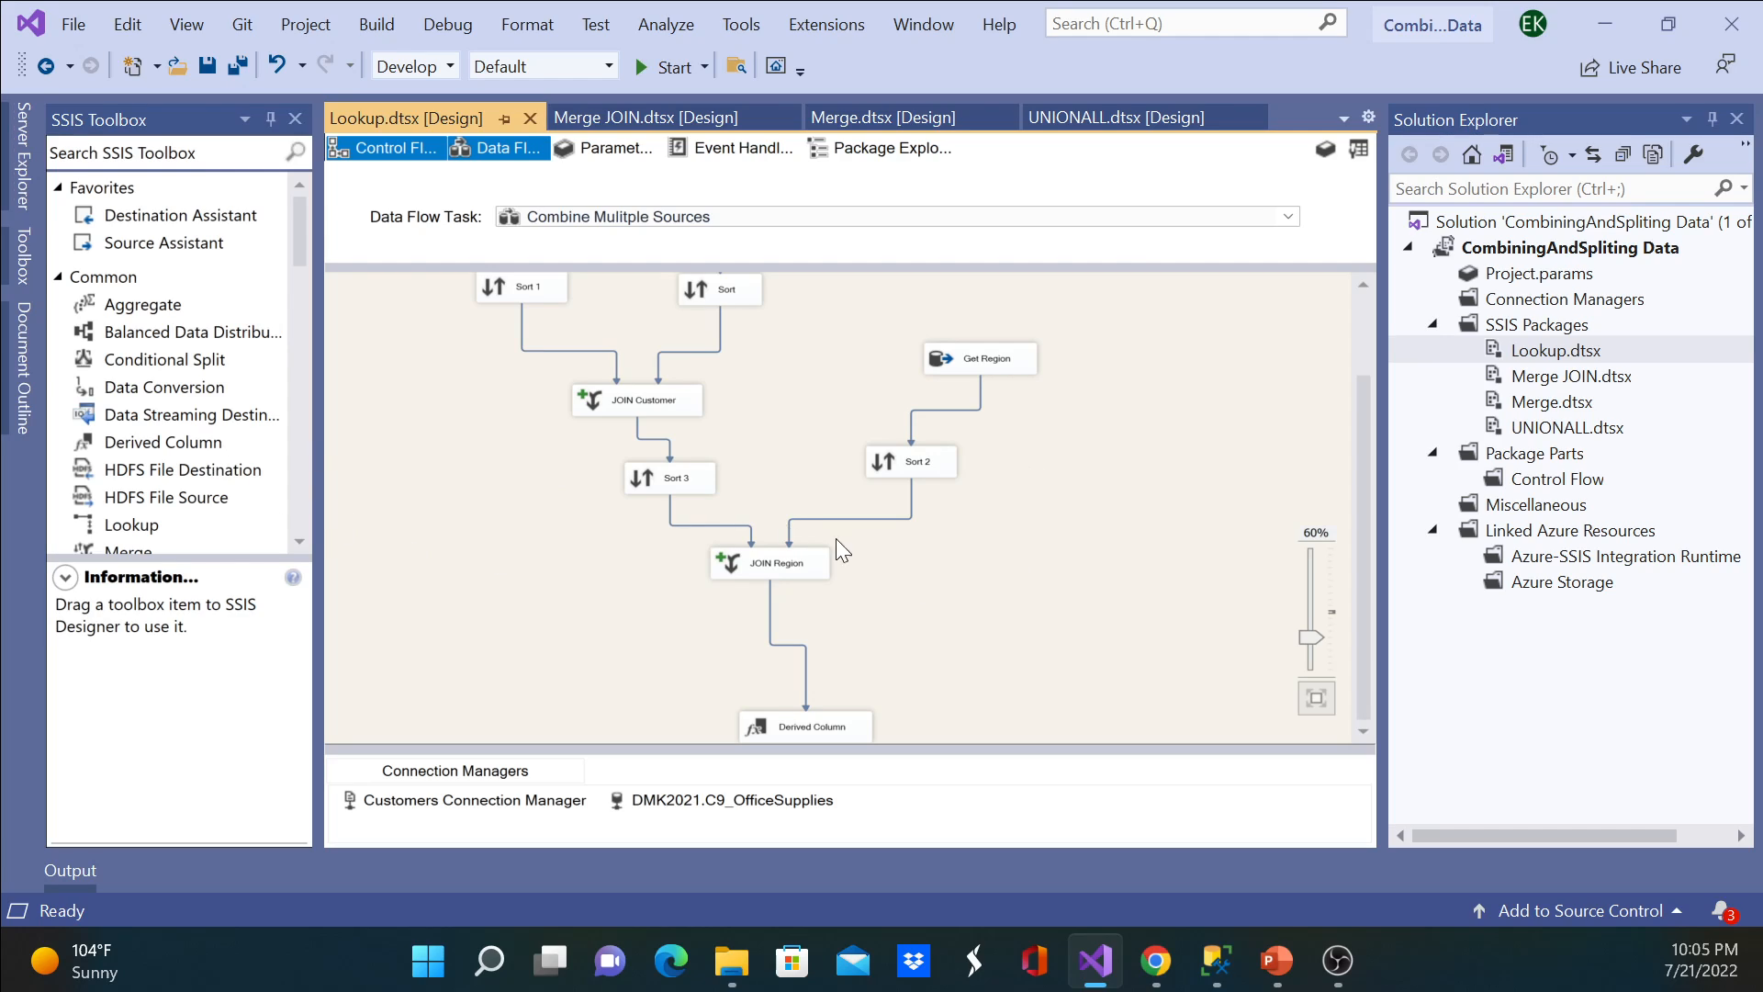
{"action": "left_click", "coordinate": [802, 725]}
Step: Close the UNIONALL.dtsx package designer
{"action": "left_click", "coordinate": [1566, 428]}
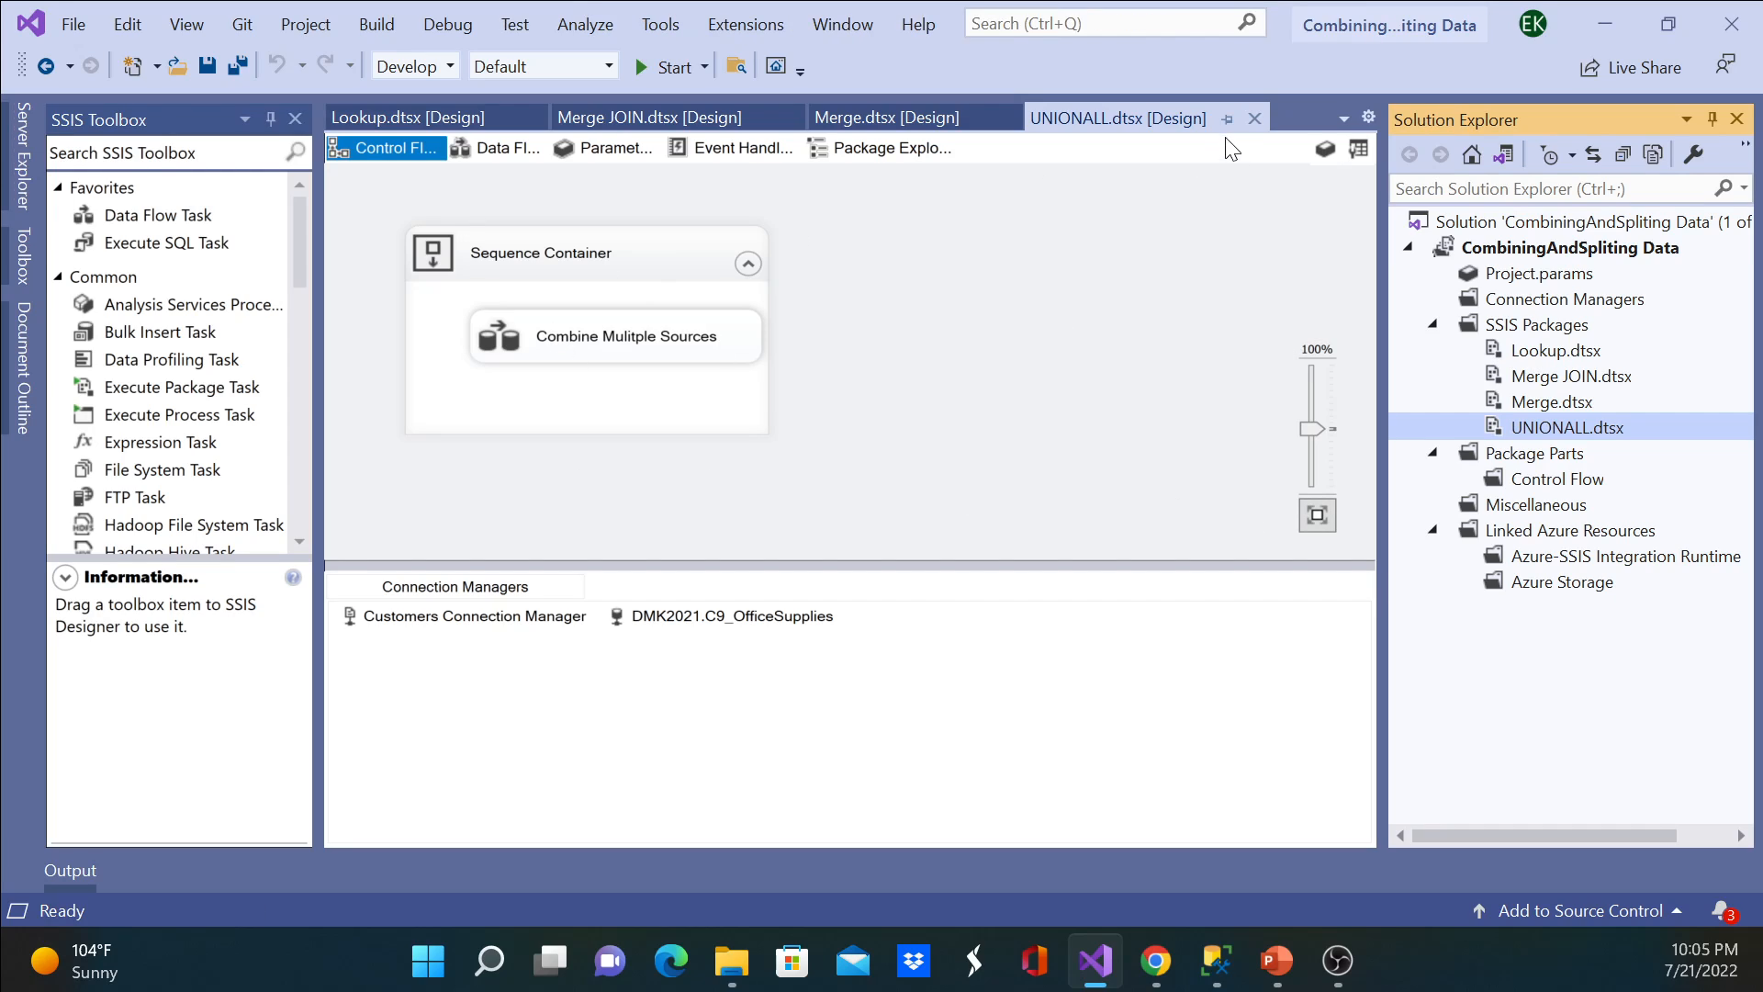
{"action": "left_click", "coordinate": [1253, 118]}
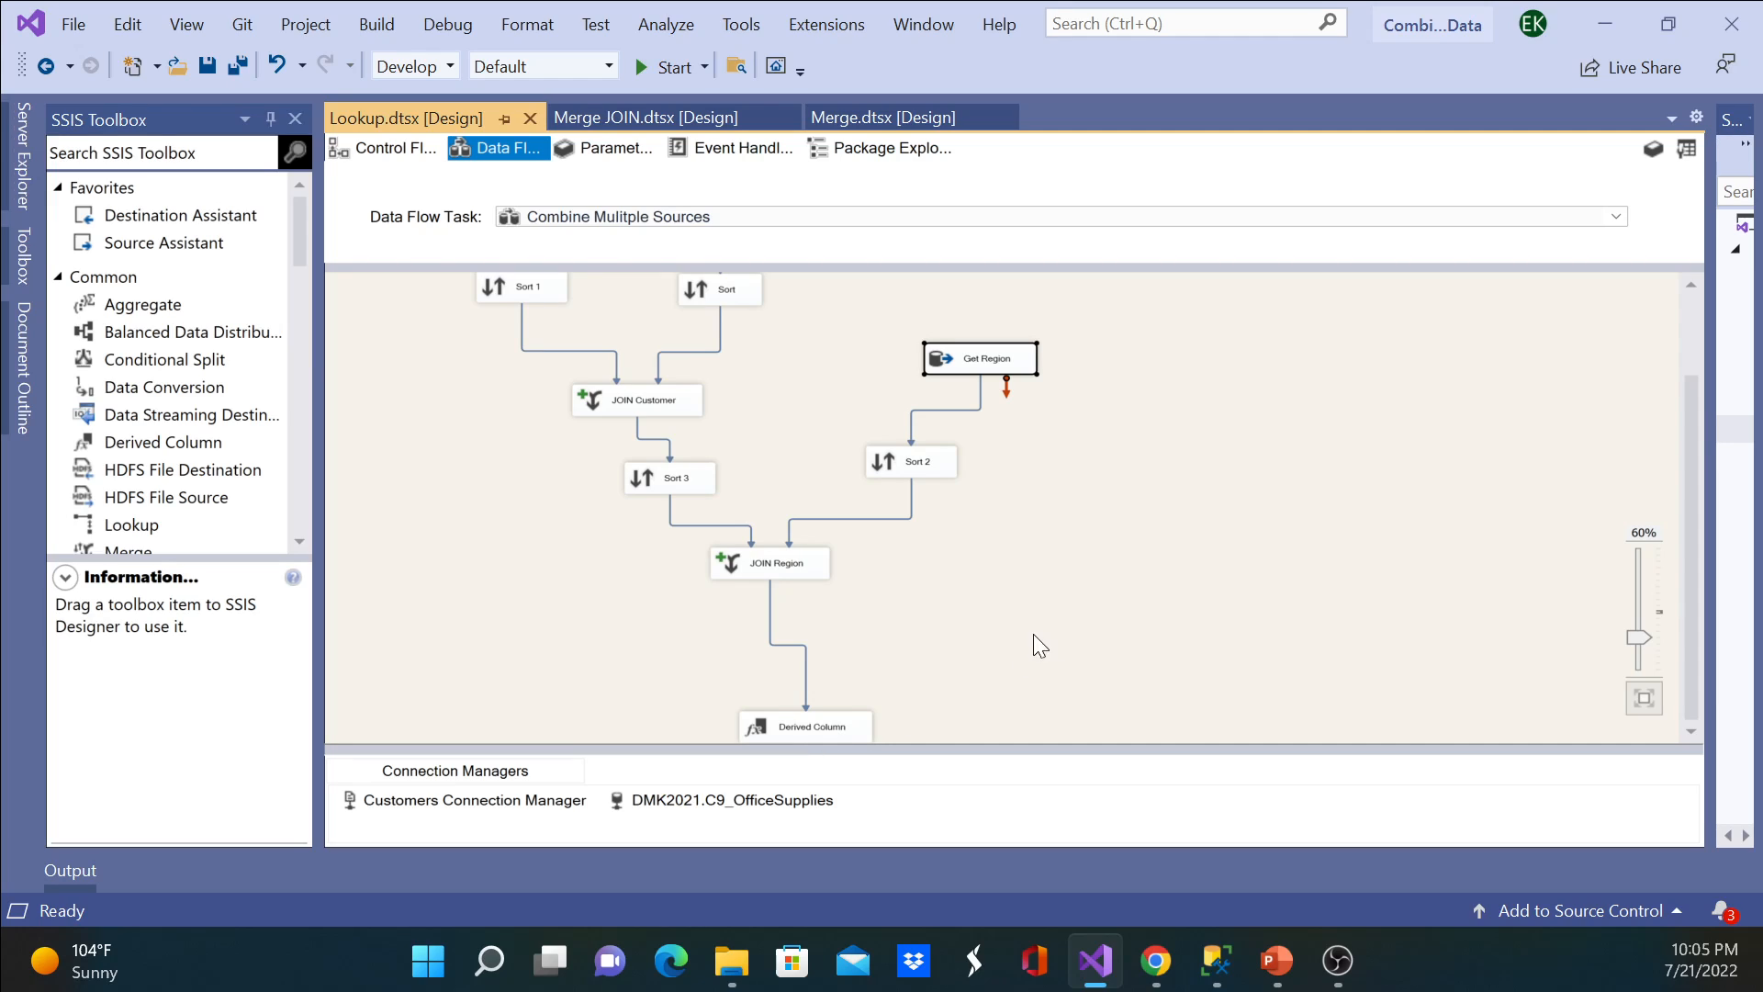
Step: Delete the data path between JOIN Region and Derived Column in the Lookup package's data flow
{"action": "left_click", "coordinate": [822, 735]}
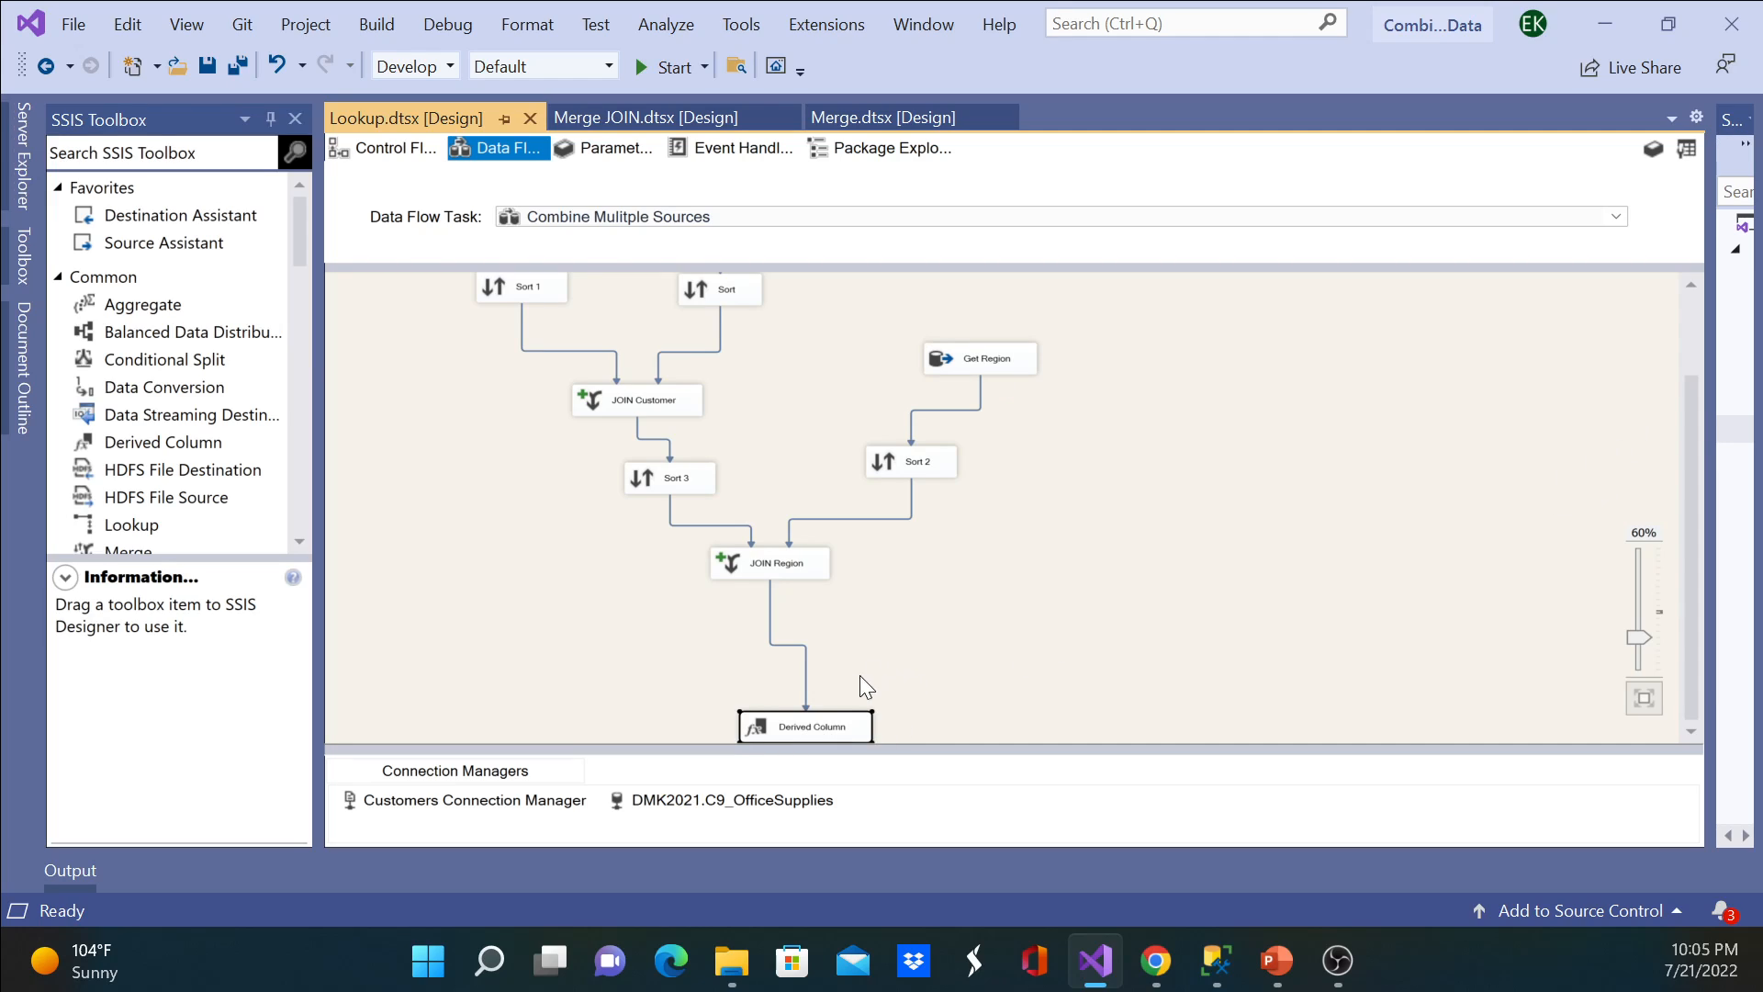
{"action": "left_click", "coordinate": [794, 659]}
{"action": "key", "text": "Delete"}
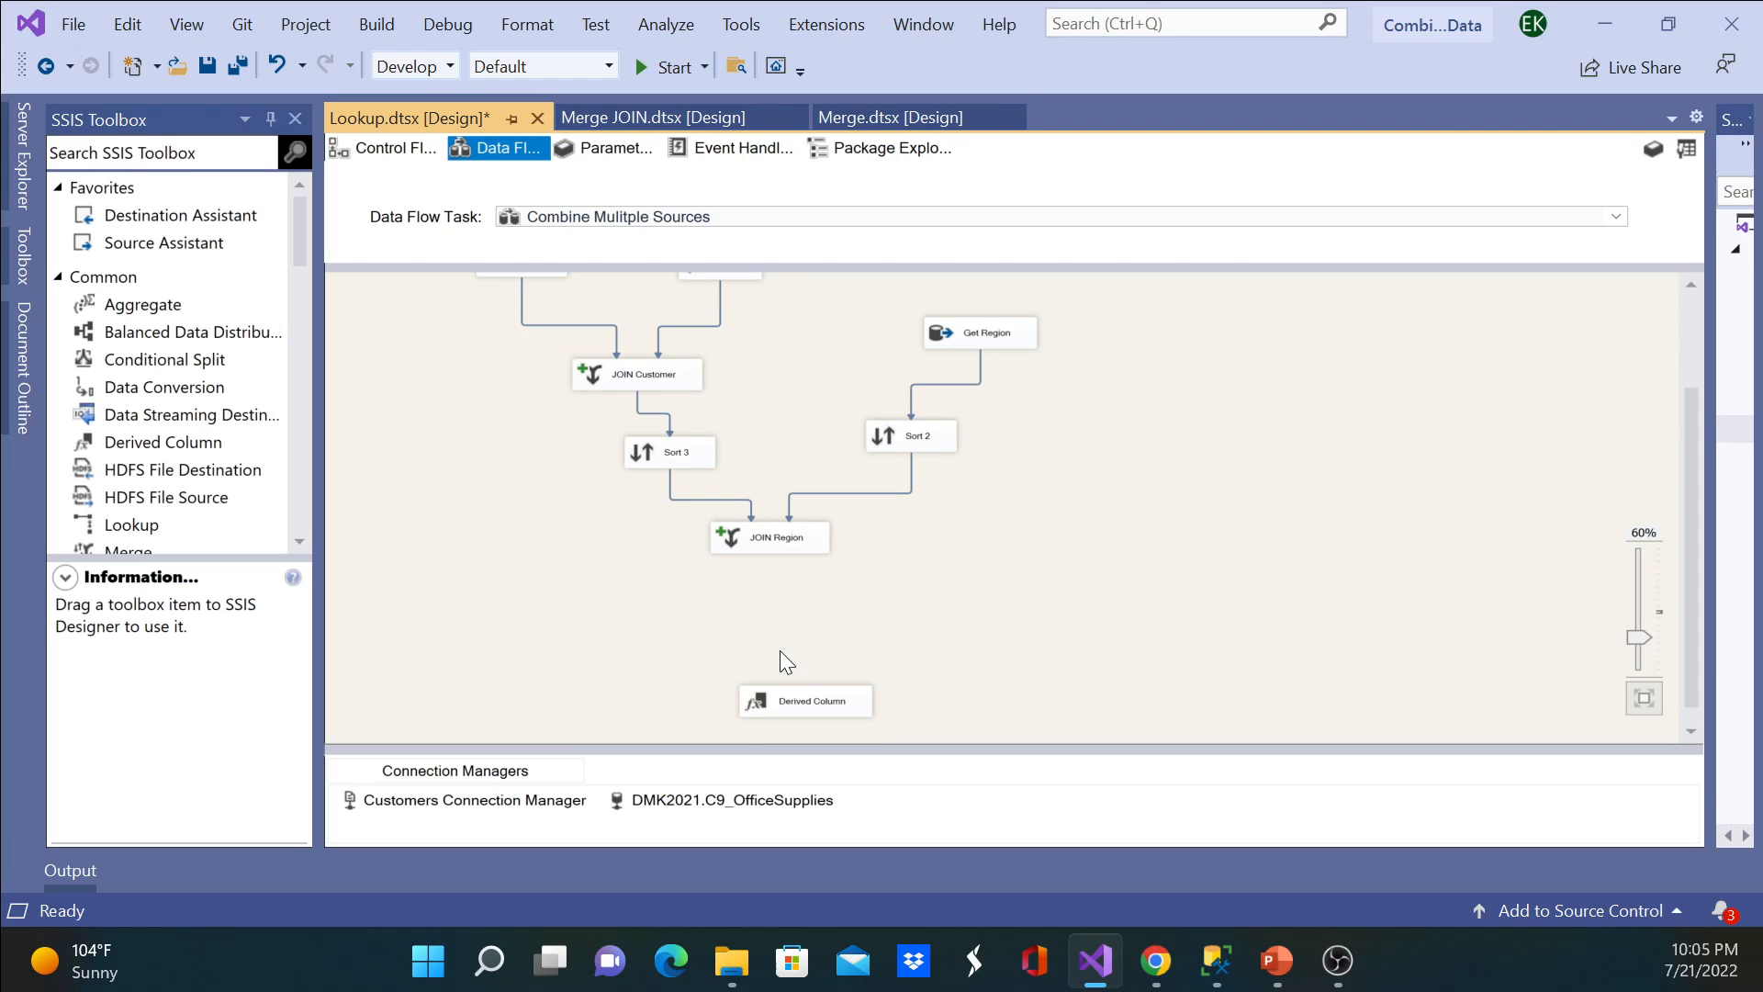
Step: Add a Lookup transformation near Derived Column and connect the output of JOIN Region to it
{"action": "left_click", "coordinate": [136, 526]}
{"action": "left_click_drag", "start_coordinate": [147, 531], "coordinate": [948, 624]}
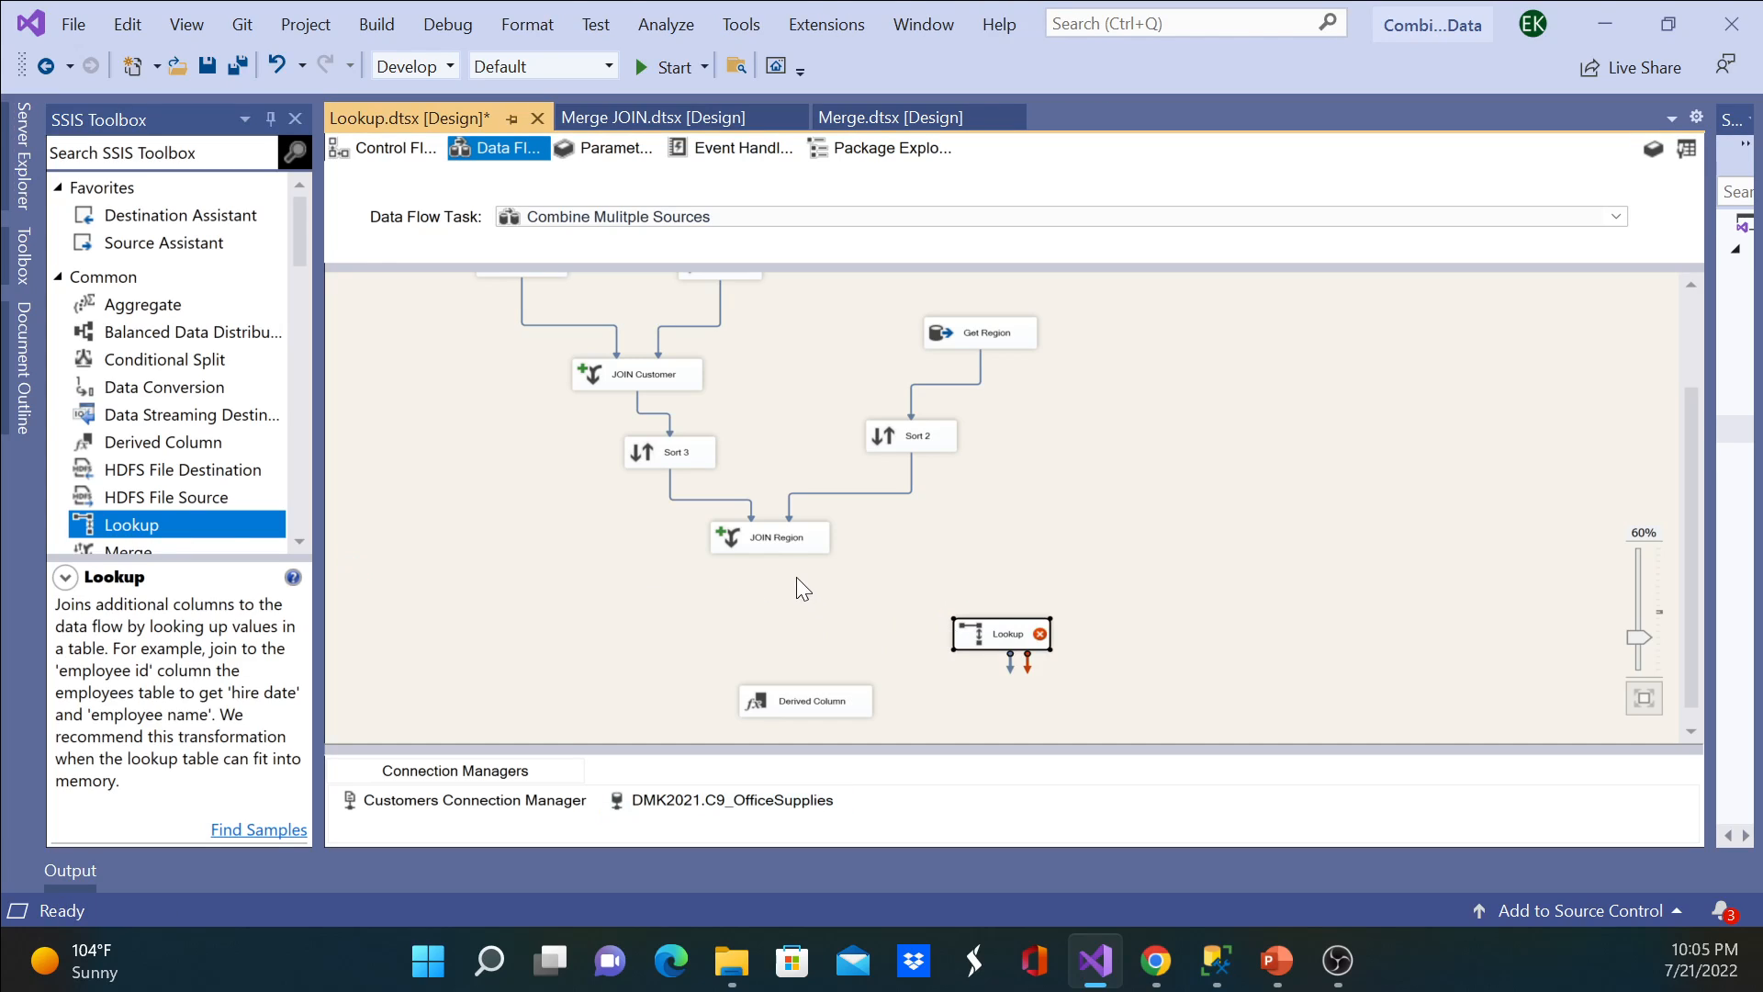
{"action": "left_click", "coordinate": [773, 543]}
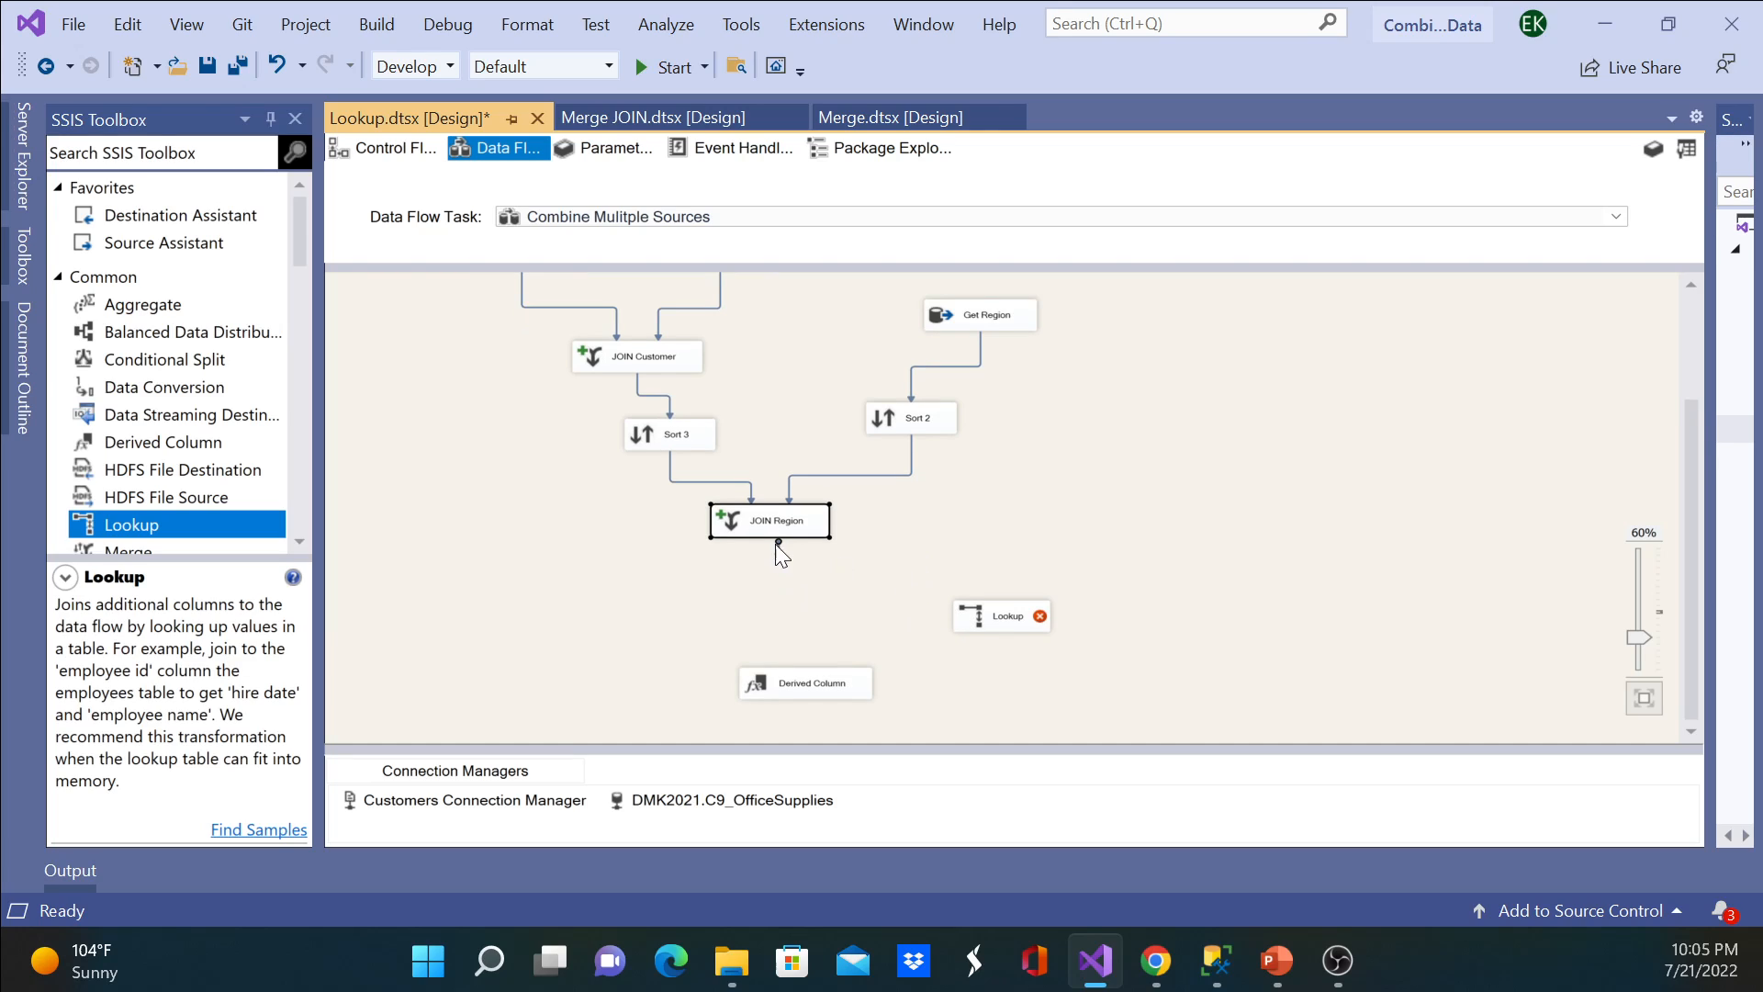
{"action": "scroll", "coordinate": [774, 541], "scroll_direction": "down", "scroll_amount": 5}
{"action": "scroll", "coordinate": [572, 475], "scroll_direction": "up", "scroll_amount": 3}
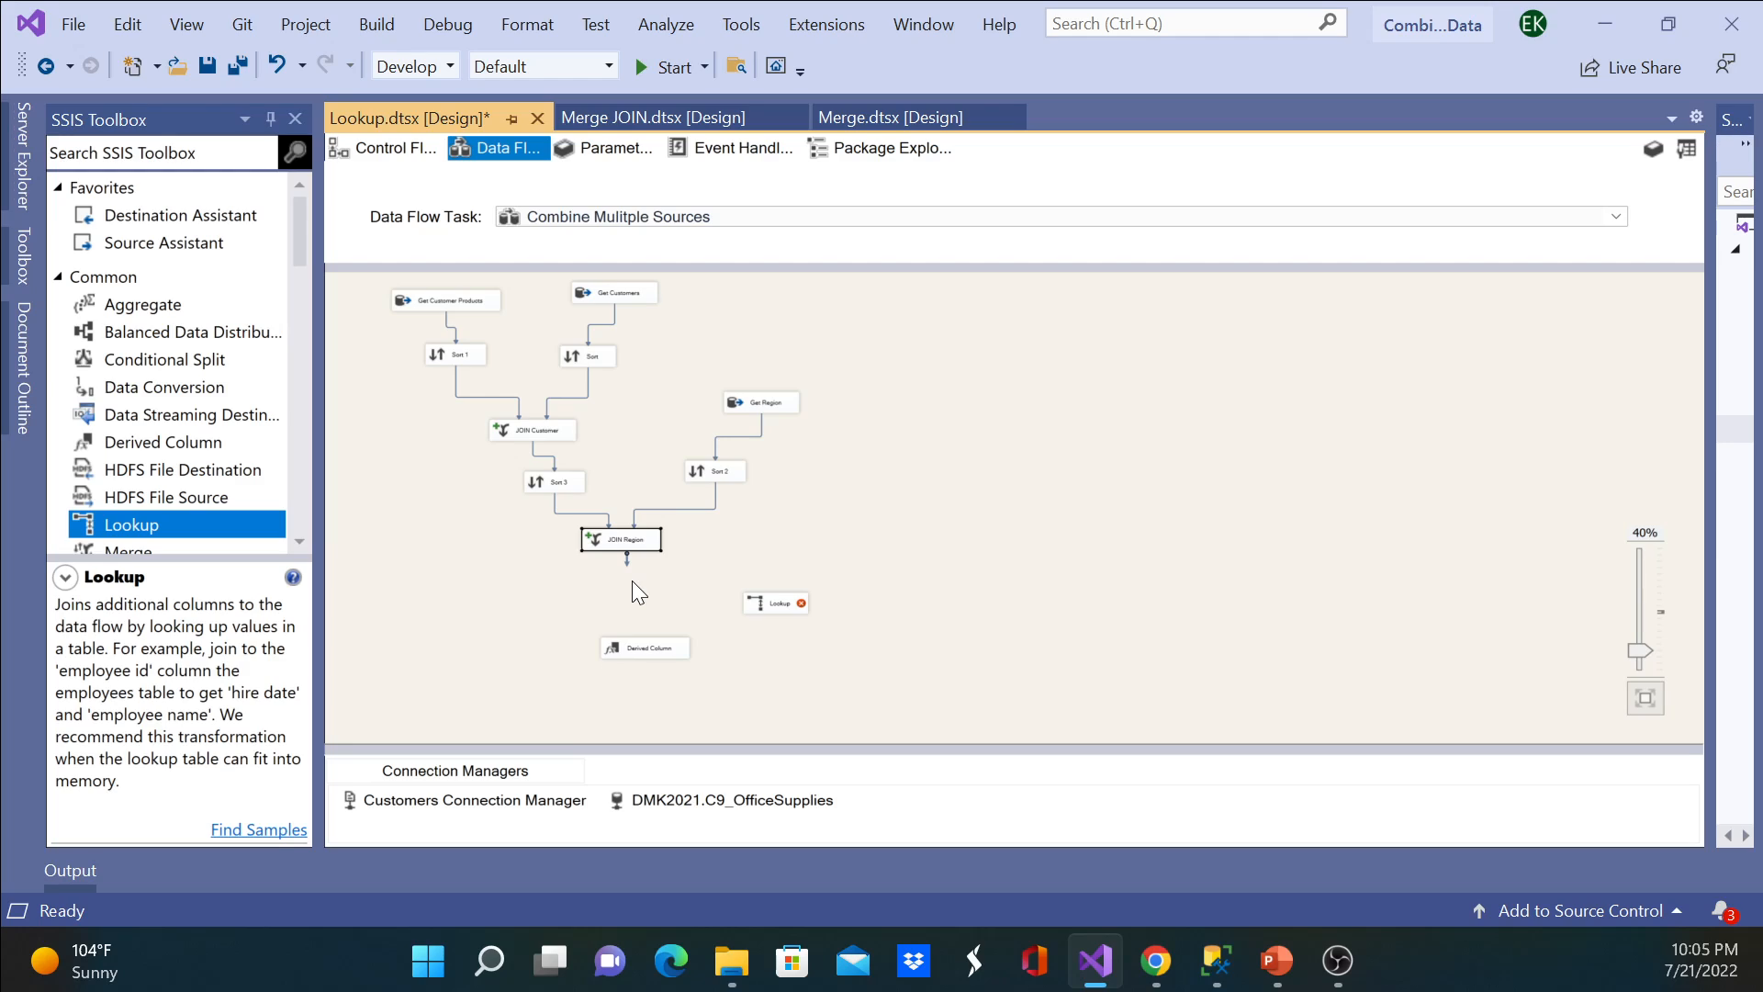
{"action": "left_click", "coordinate": [613, 525]}
{"action": "left_click_drag", "start_coordinate": [627, 556], "coordinate": [786, 607]}
{"action": "scroll", "coordinate": [786, 608], "scroll_direction": "down", "scroll_amount": 1}
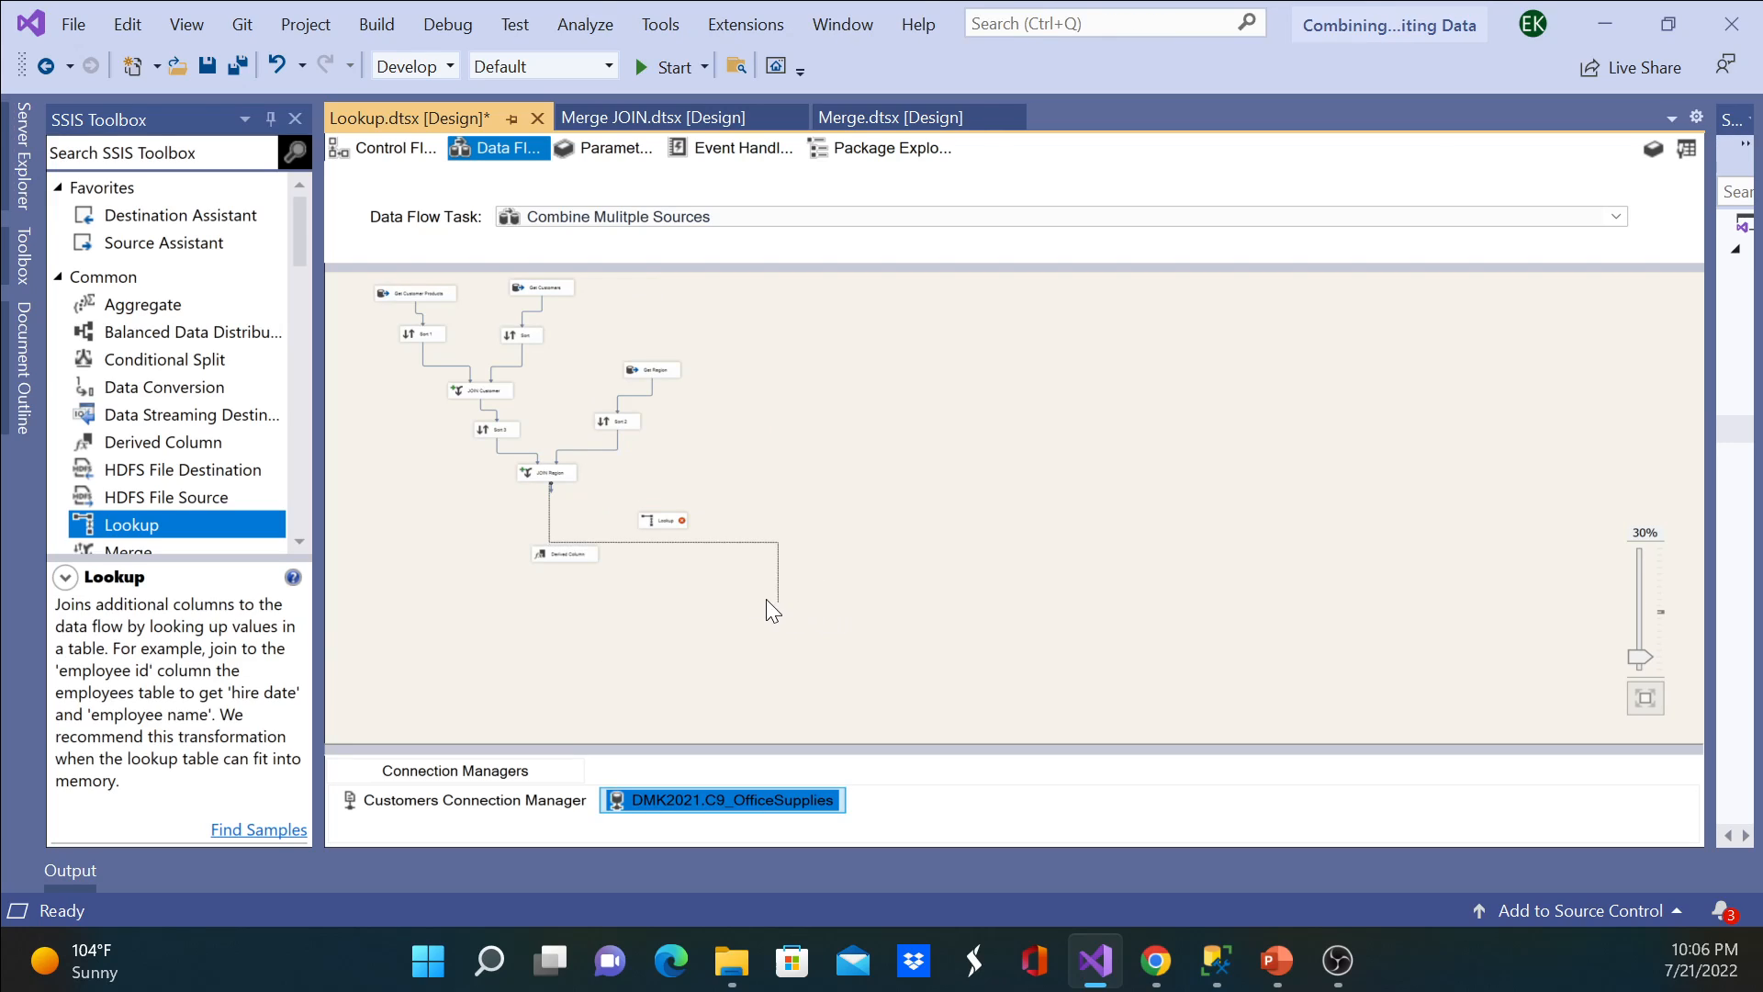
{"action": "left_click", "coordinate": [659, 525]}
{"action": "left_click_drag", "start_coordinate": [659, 525], "coordinate": [661, 527]}
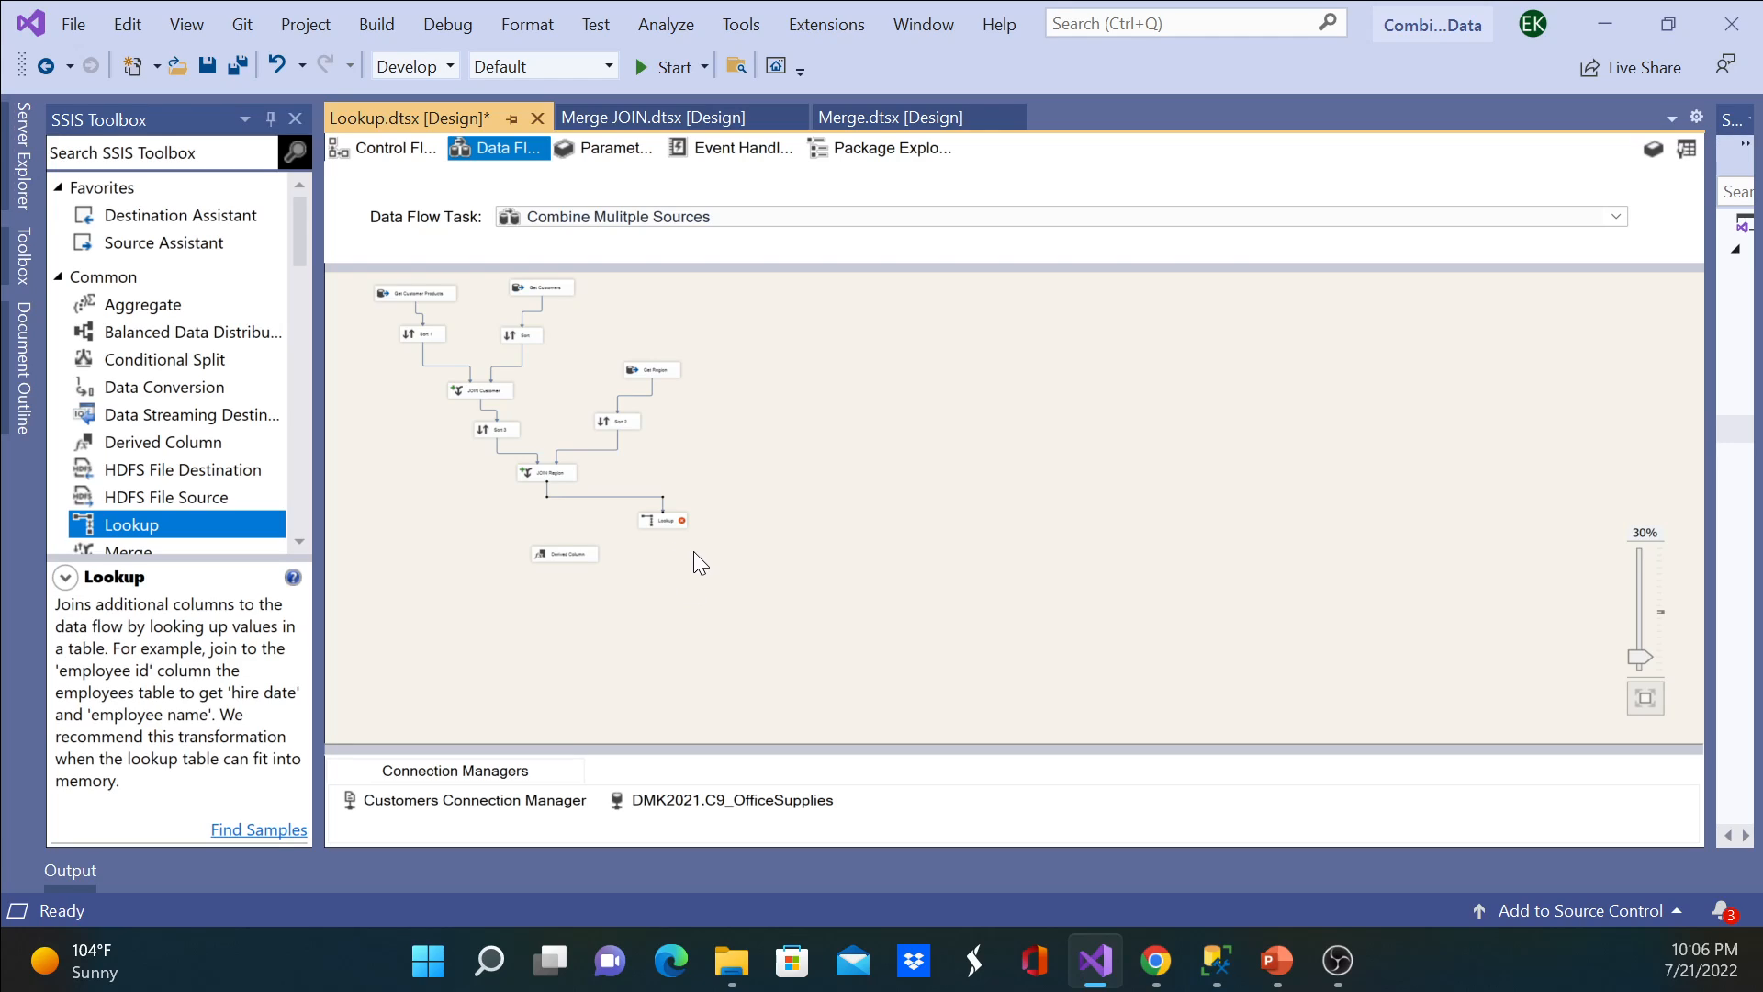
Step: Edit the Lookup transformation and set the handling of rows with no matching entries to Ignore failure
{"action": "double_click", "coordinate": [650, 522]}
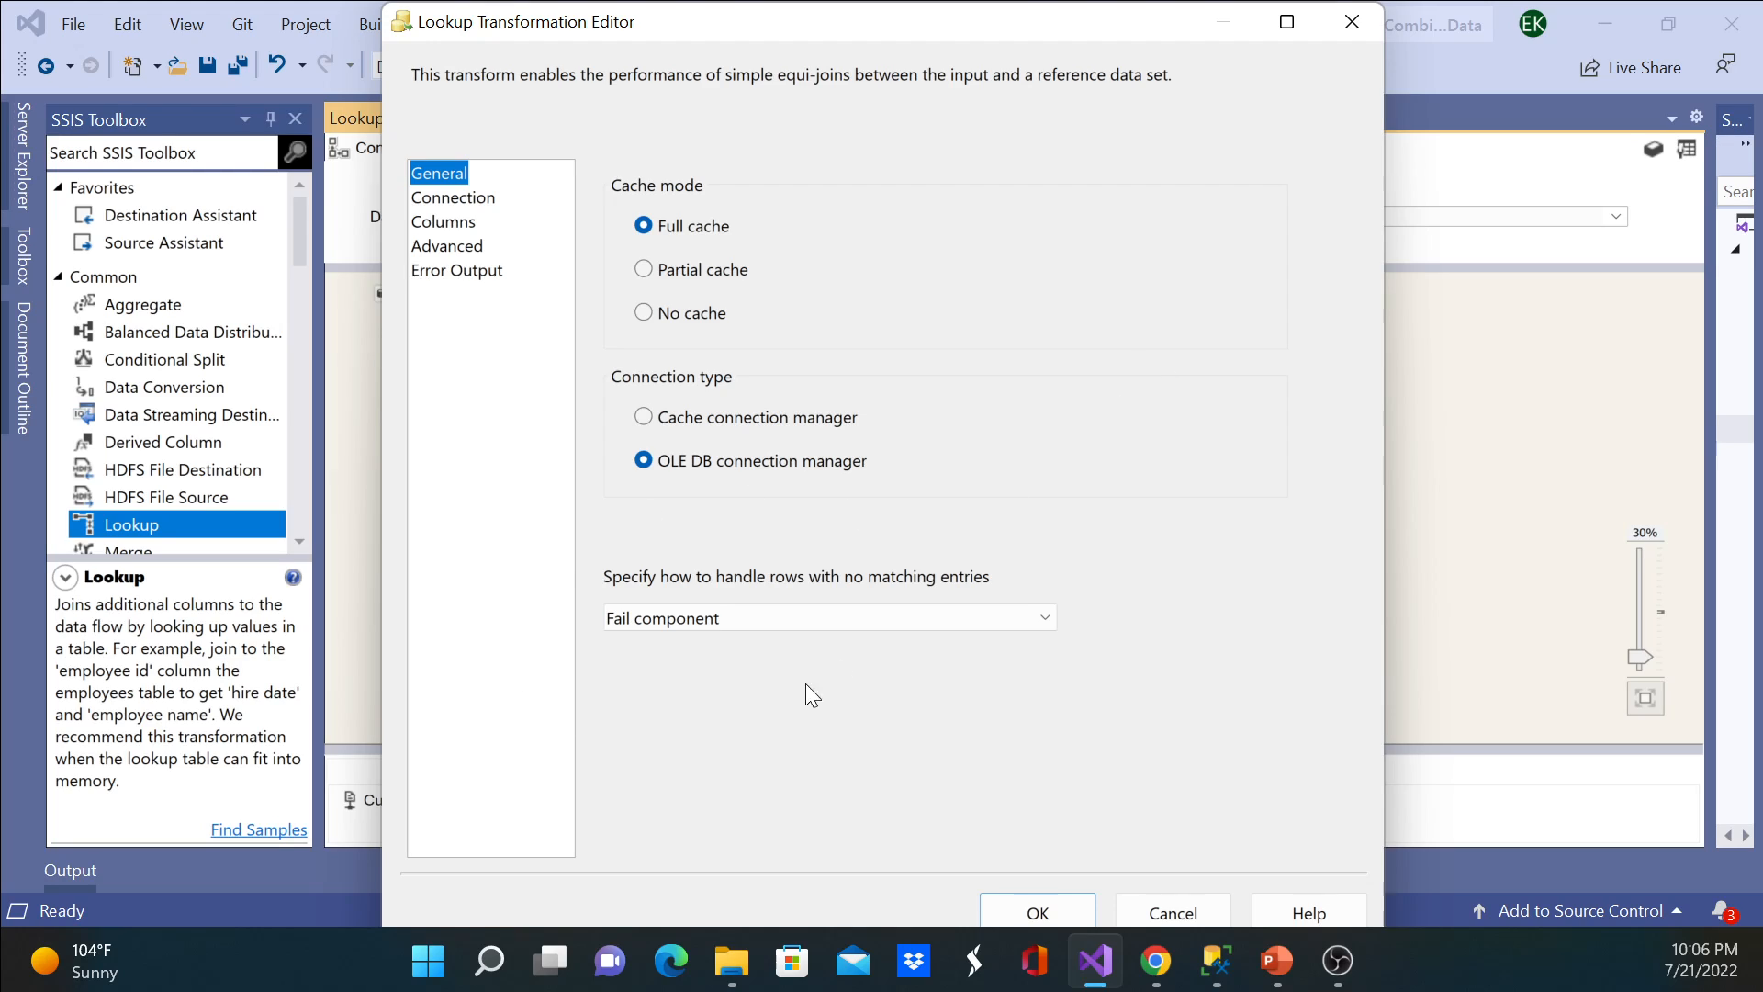
{"action": "left_click", "coordinate": [1049, 619]}
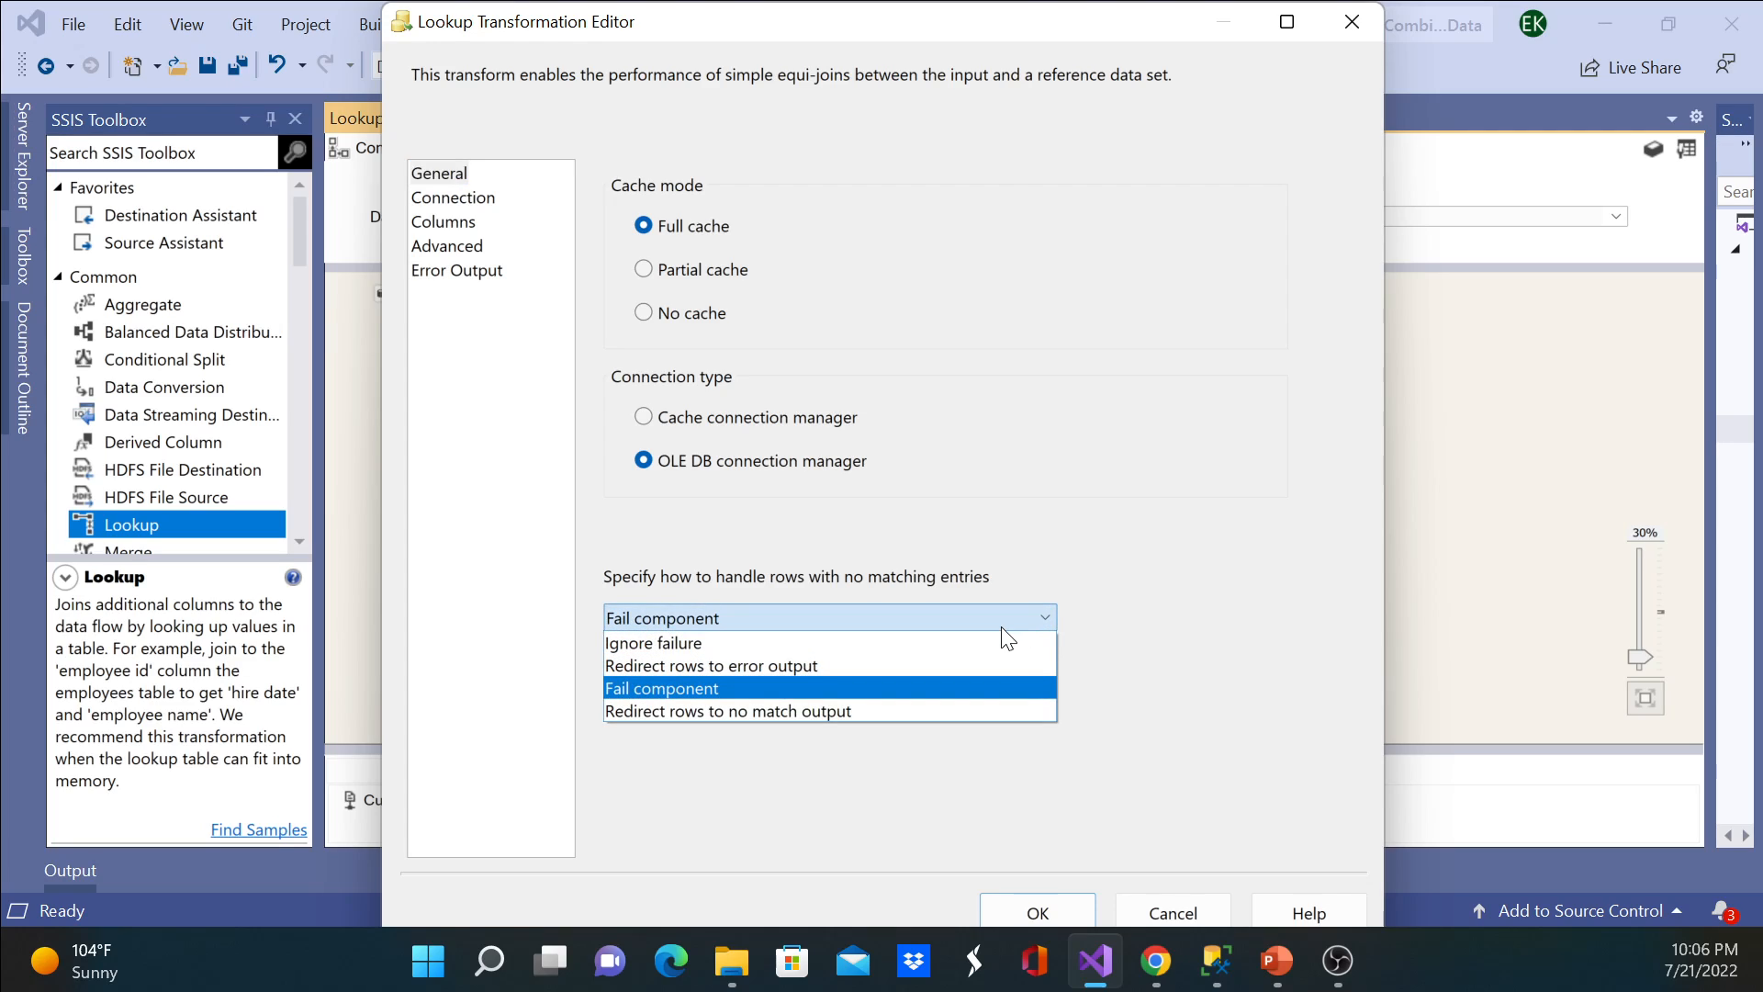
{"action": "left_click", "coordinate": [877, 642]}
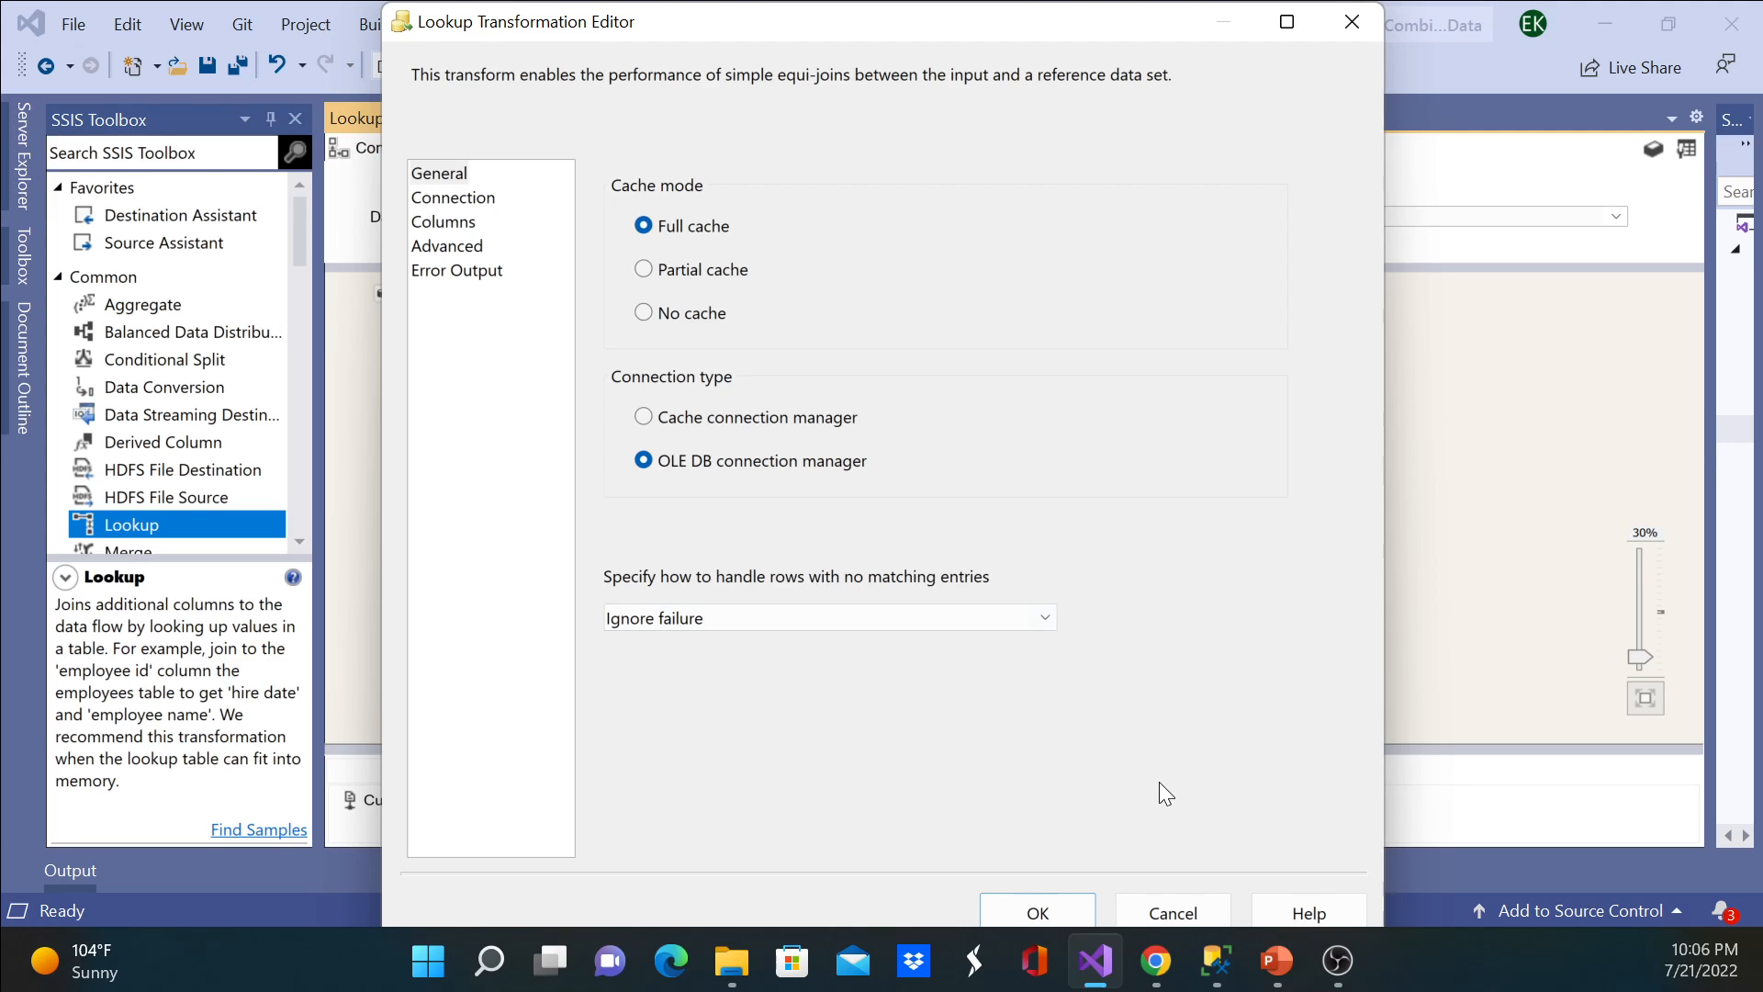
Step: Switch to SQL Server Management Studio and compare the ProductID values in the Products and CustomerProducts query results
{"action": "left_click", "coordinate": [1226, 960]}
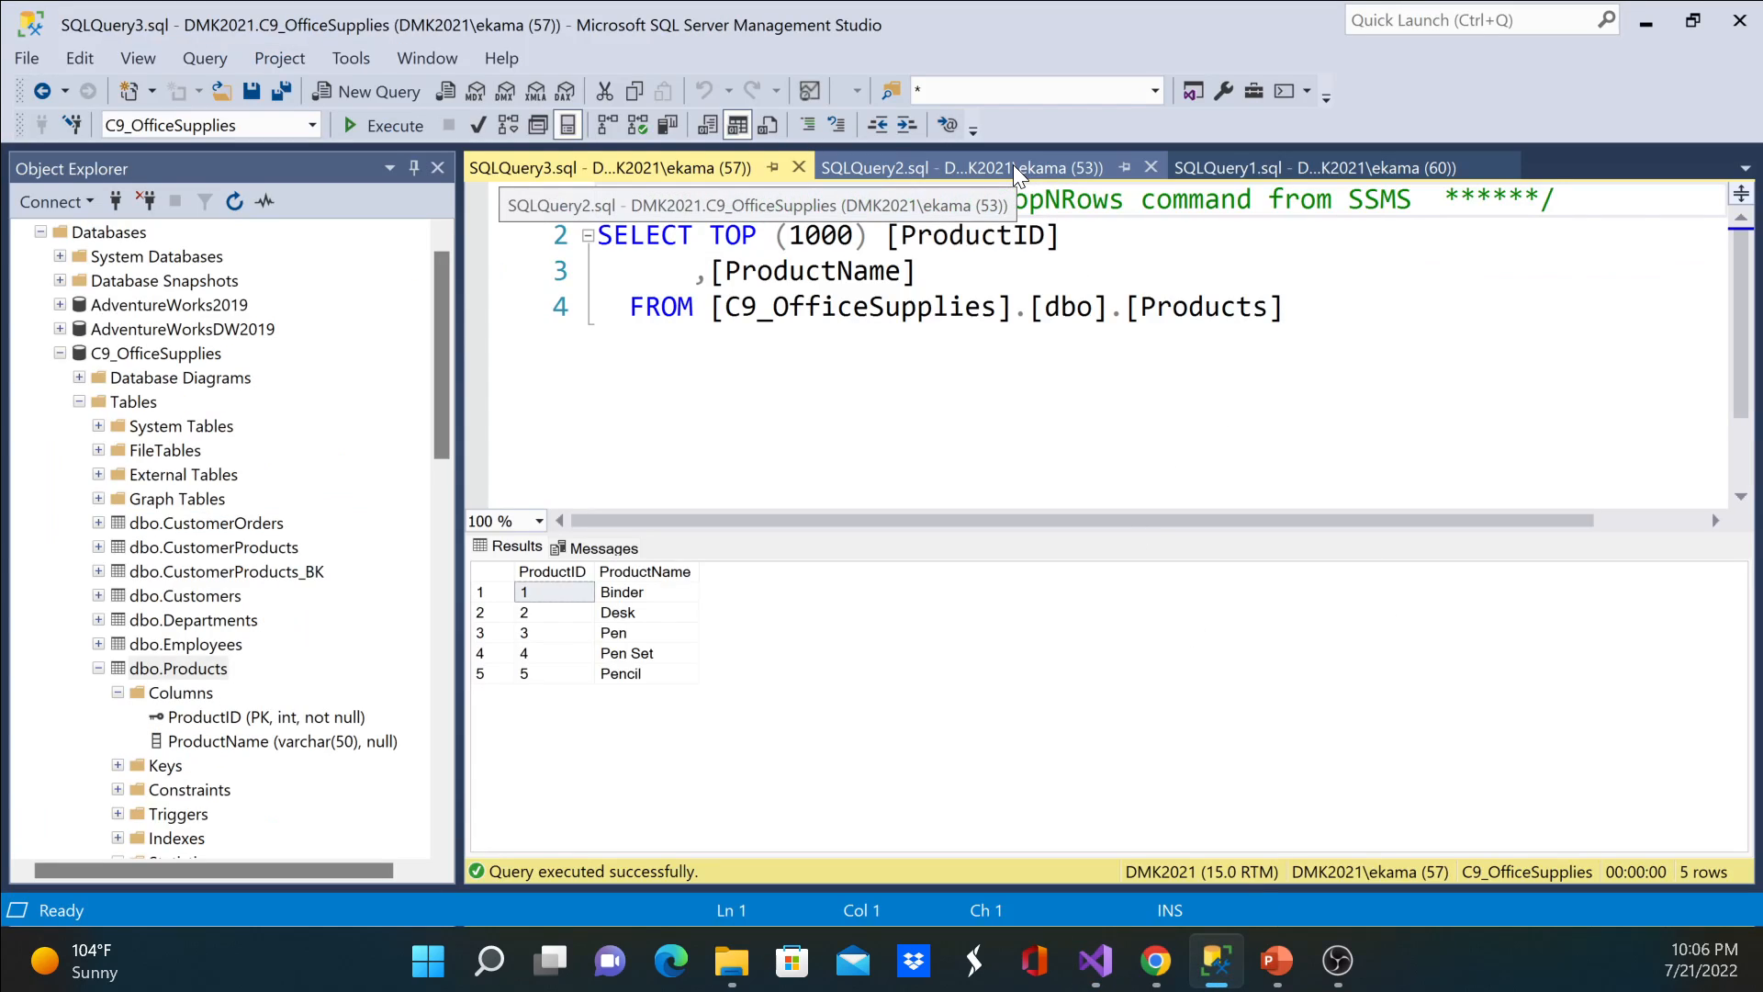
{"action": "left_click", "coordinate": [554, 674]}
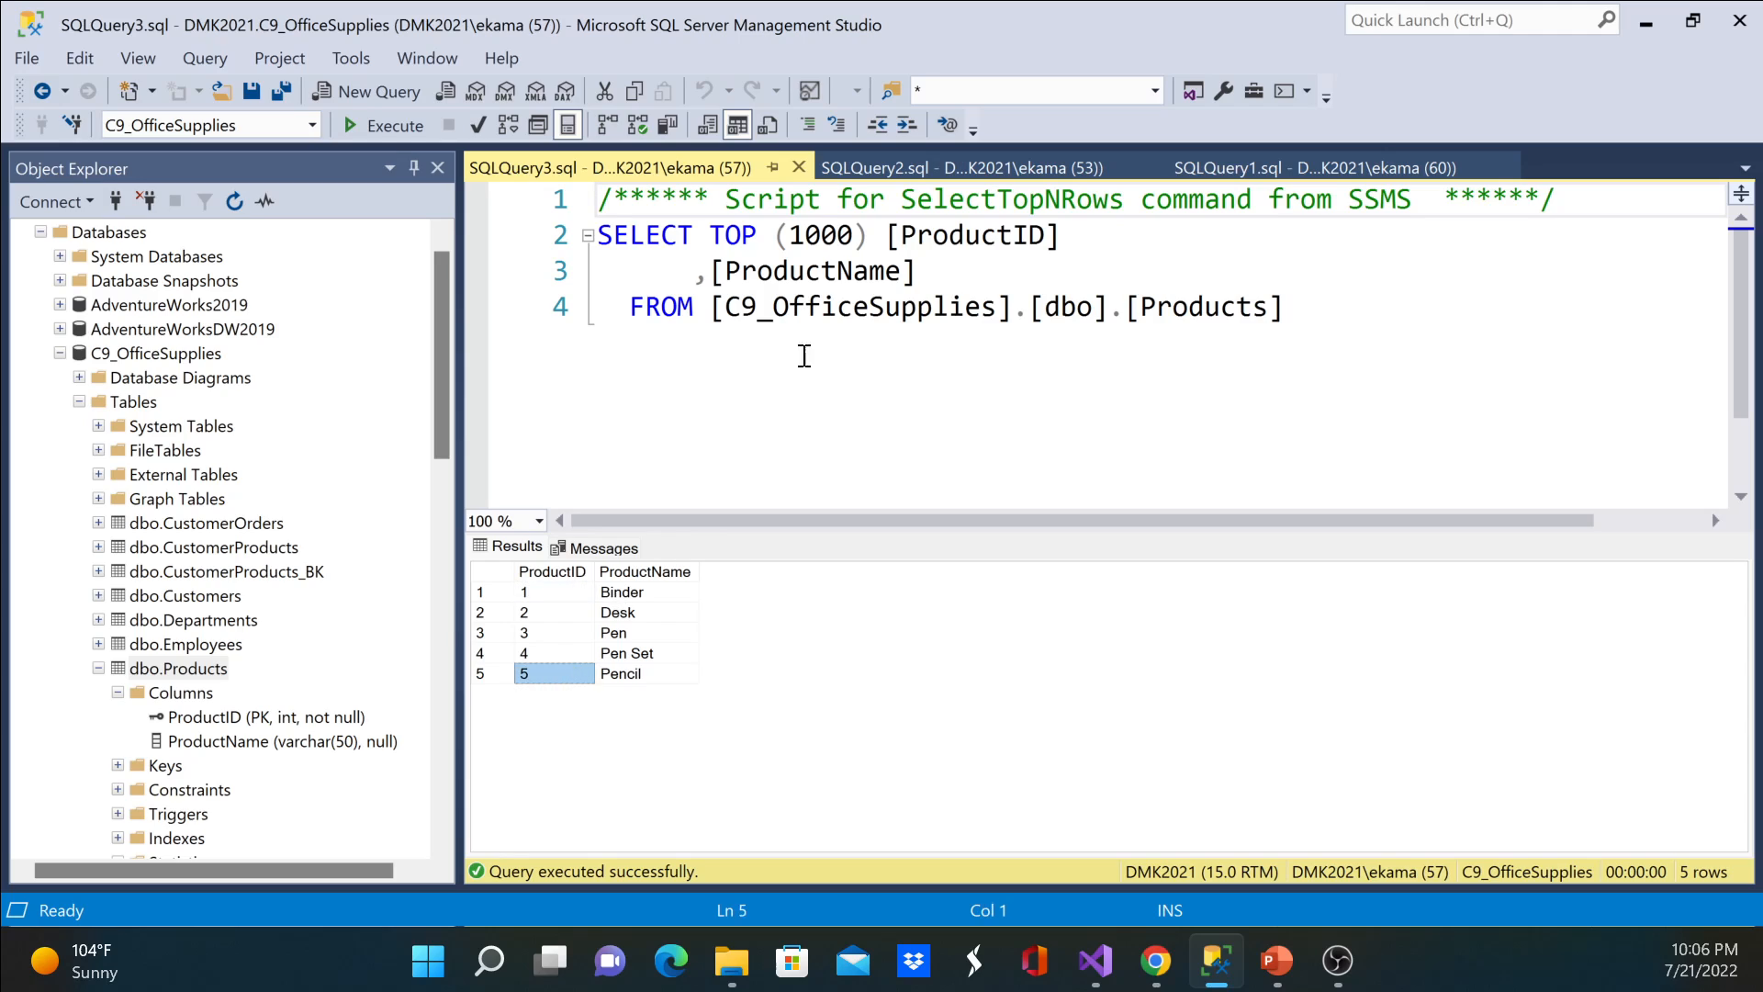
{"action": "left_click", "coordinate": [939, 174]}
{"action": "scroll", "coordinate": [877, 636], "scroll_direction": "down", "scroll_amount": 5}
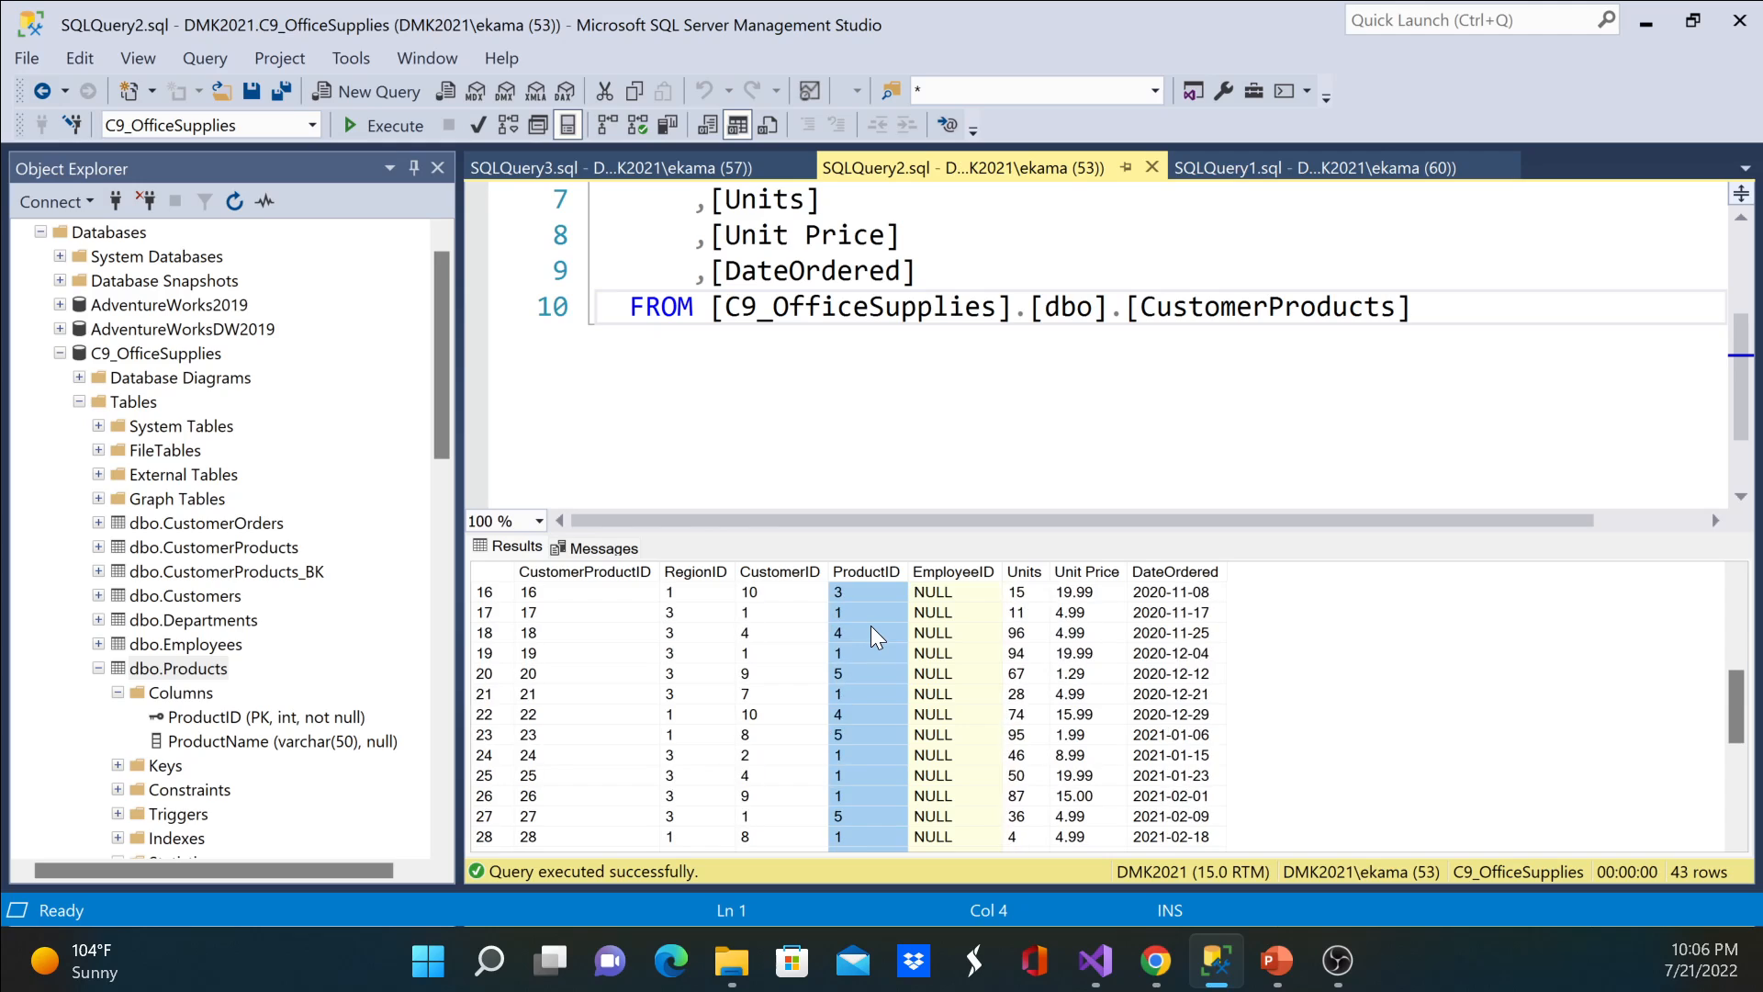
{"action": "scroll", "coordinate": [877, 636], "scroll_direction": "down", "scroll_amount": 5}
{"action": "scroll", "coordinate": [867, 702], "scroll_direction": "up", "scroll_amount": 6}
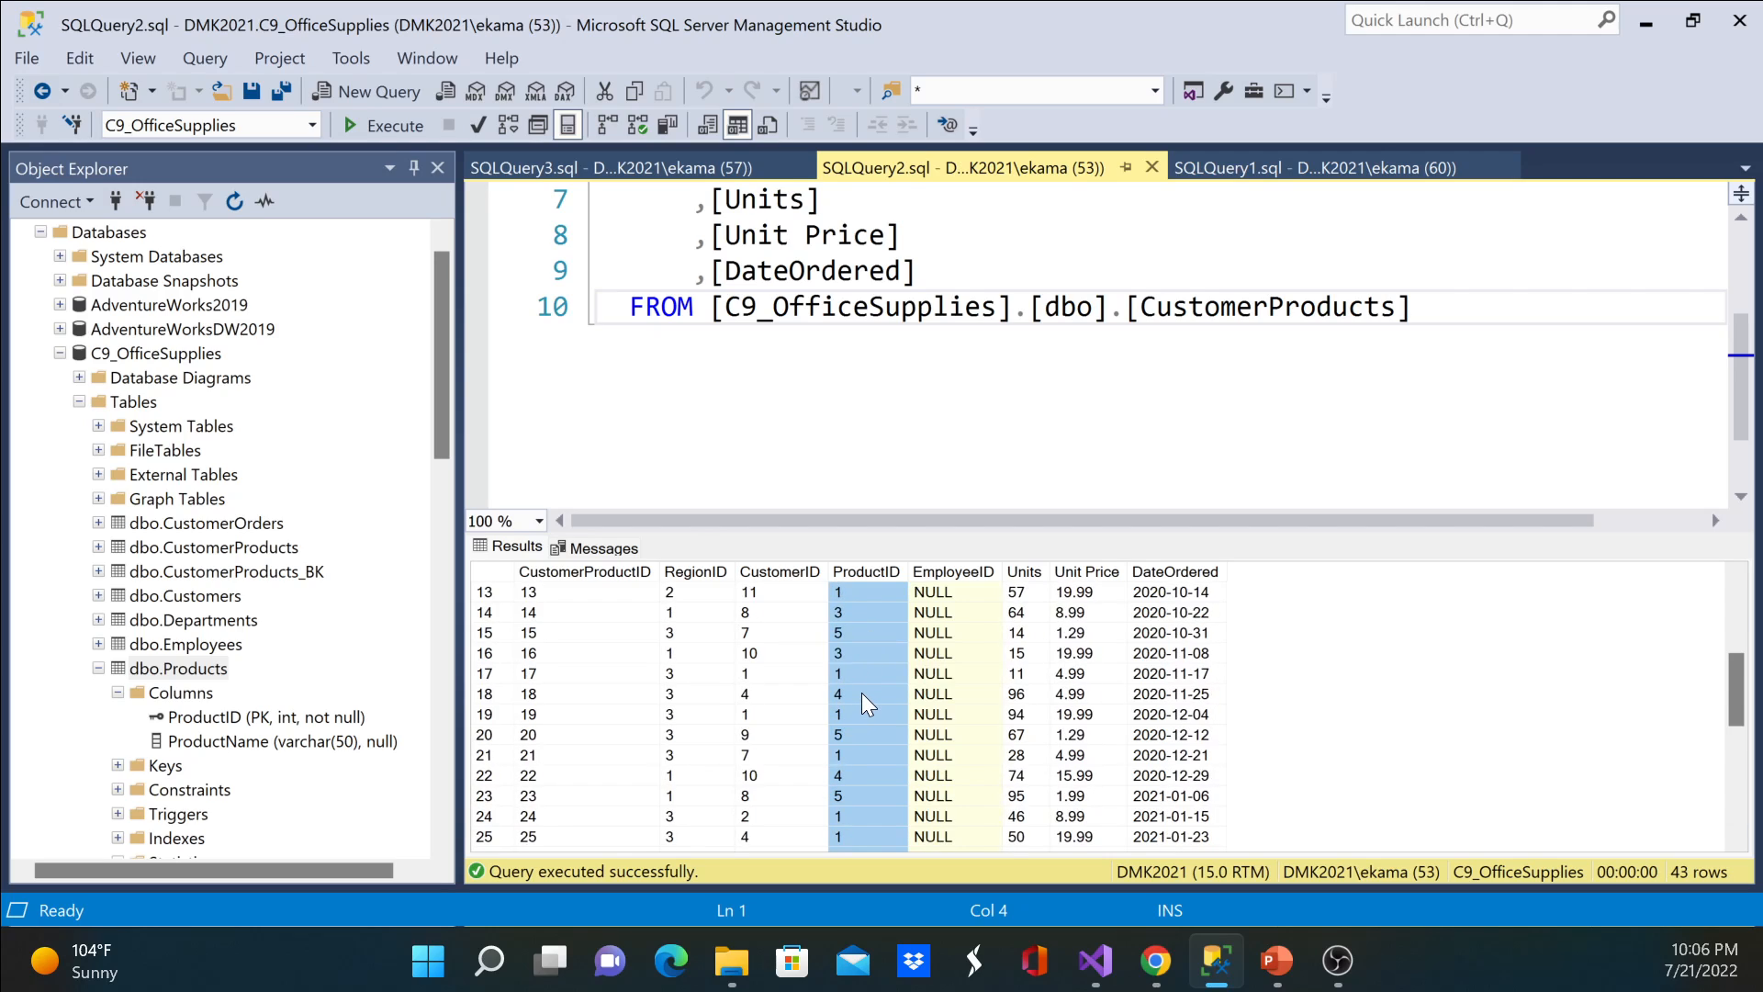
{"action": "scroll", "coordinate": [868, 702], "scroll_direction": "up", "scroll_amount": 4}
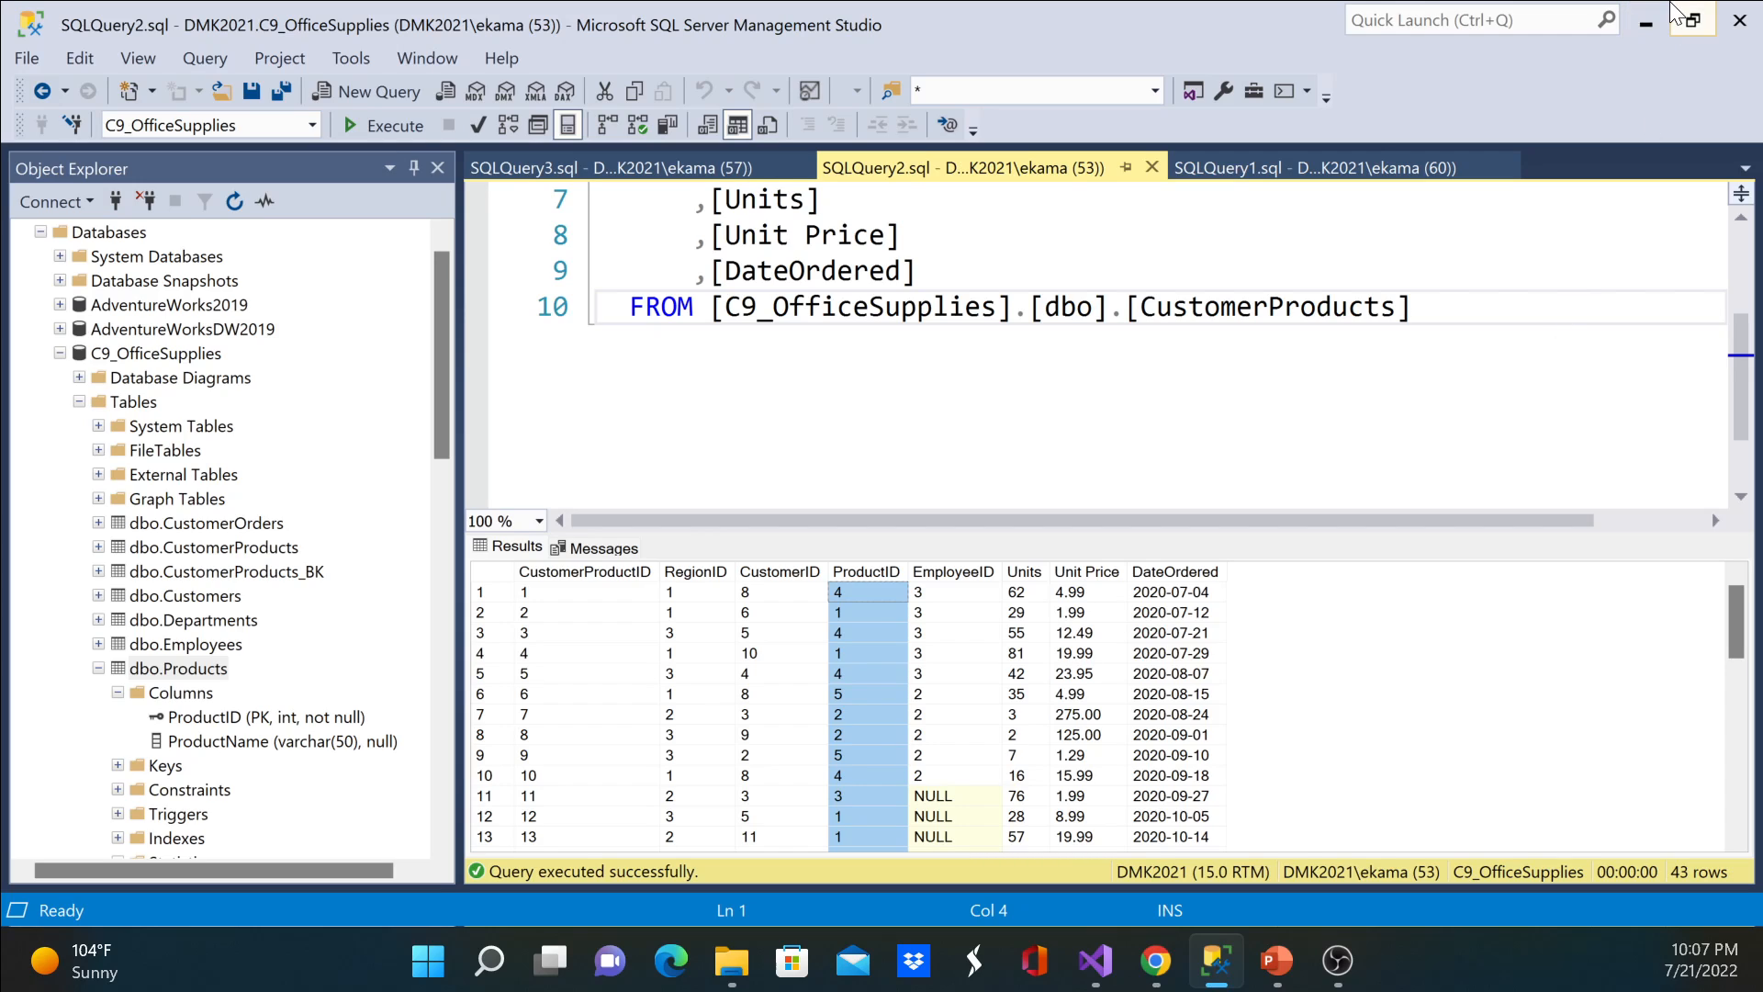
Step: Return to the Lookup Transformation Editor in Visual Studio and set the reference table to [dbo].[Products]
{"action": "left_click", "coordinate": [1658, 35]}
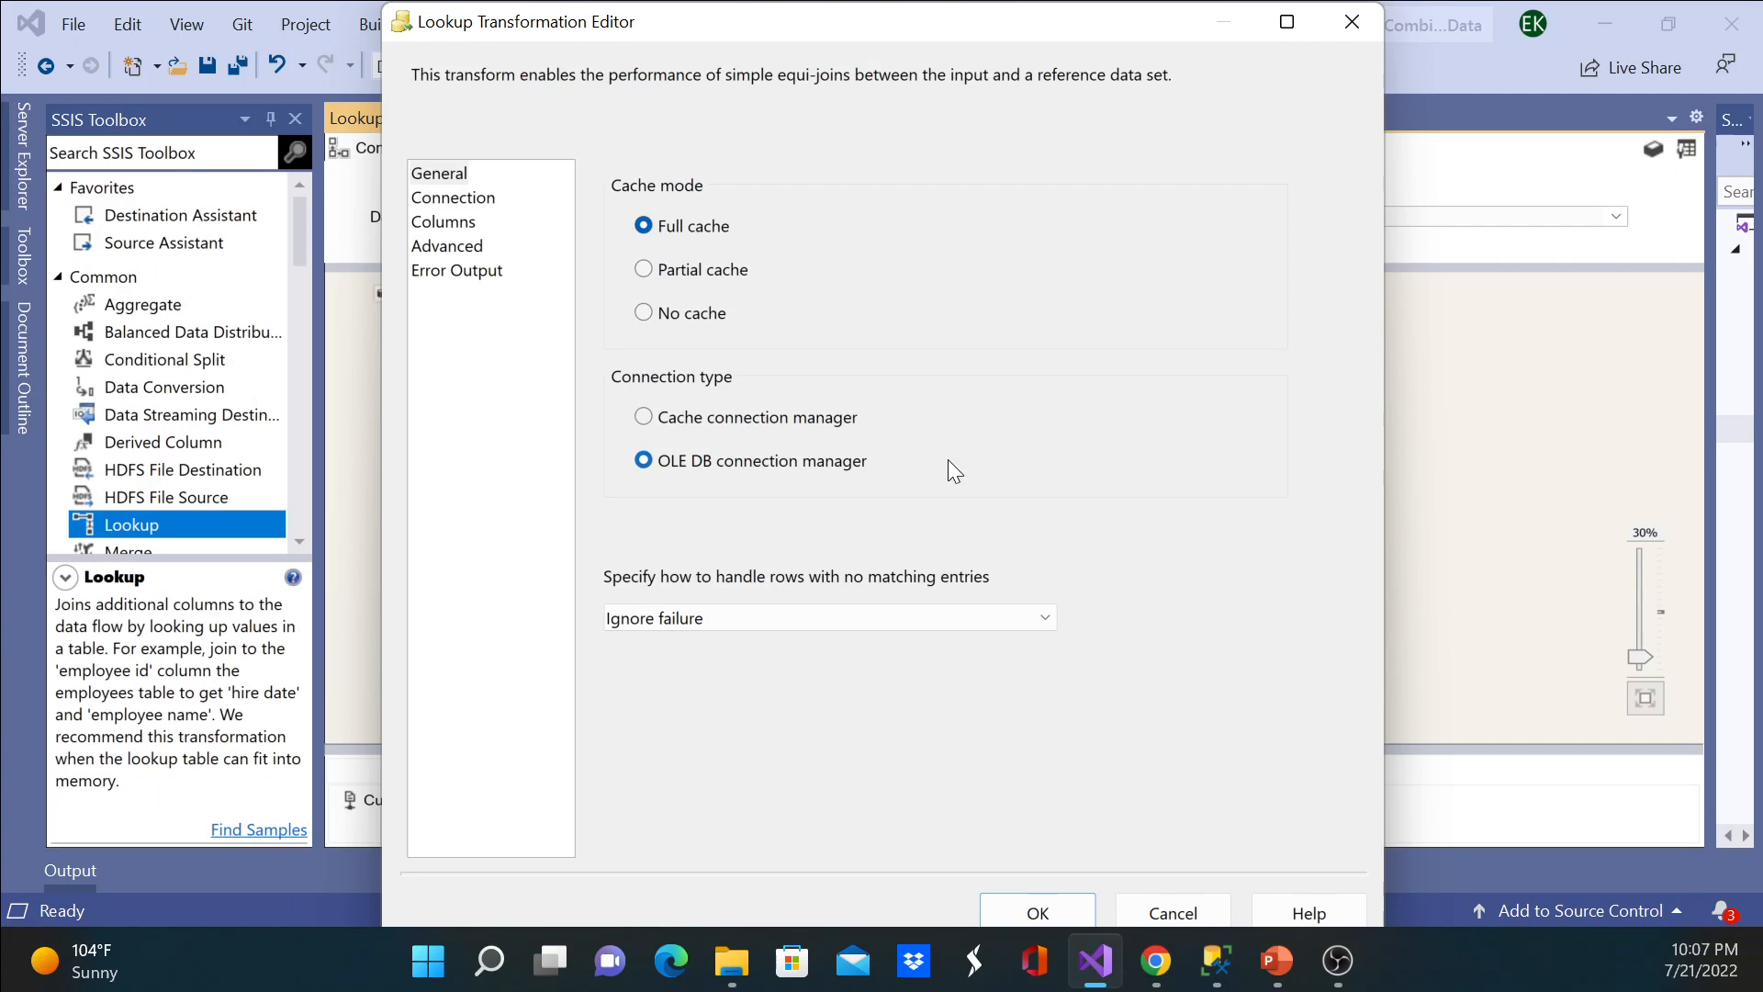
{"action": "left_click", "coordinate": [472, 197]}
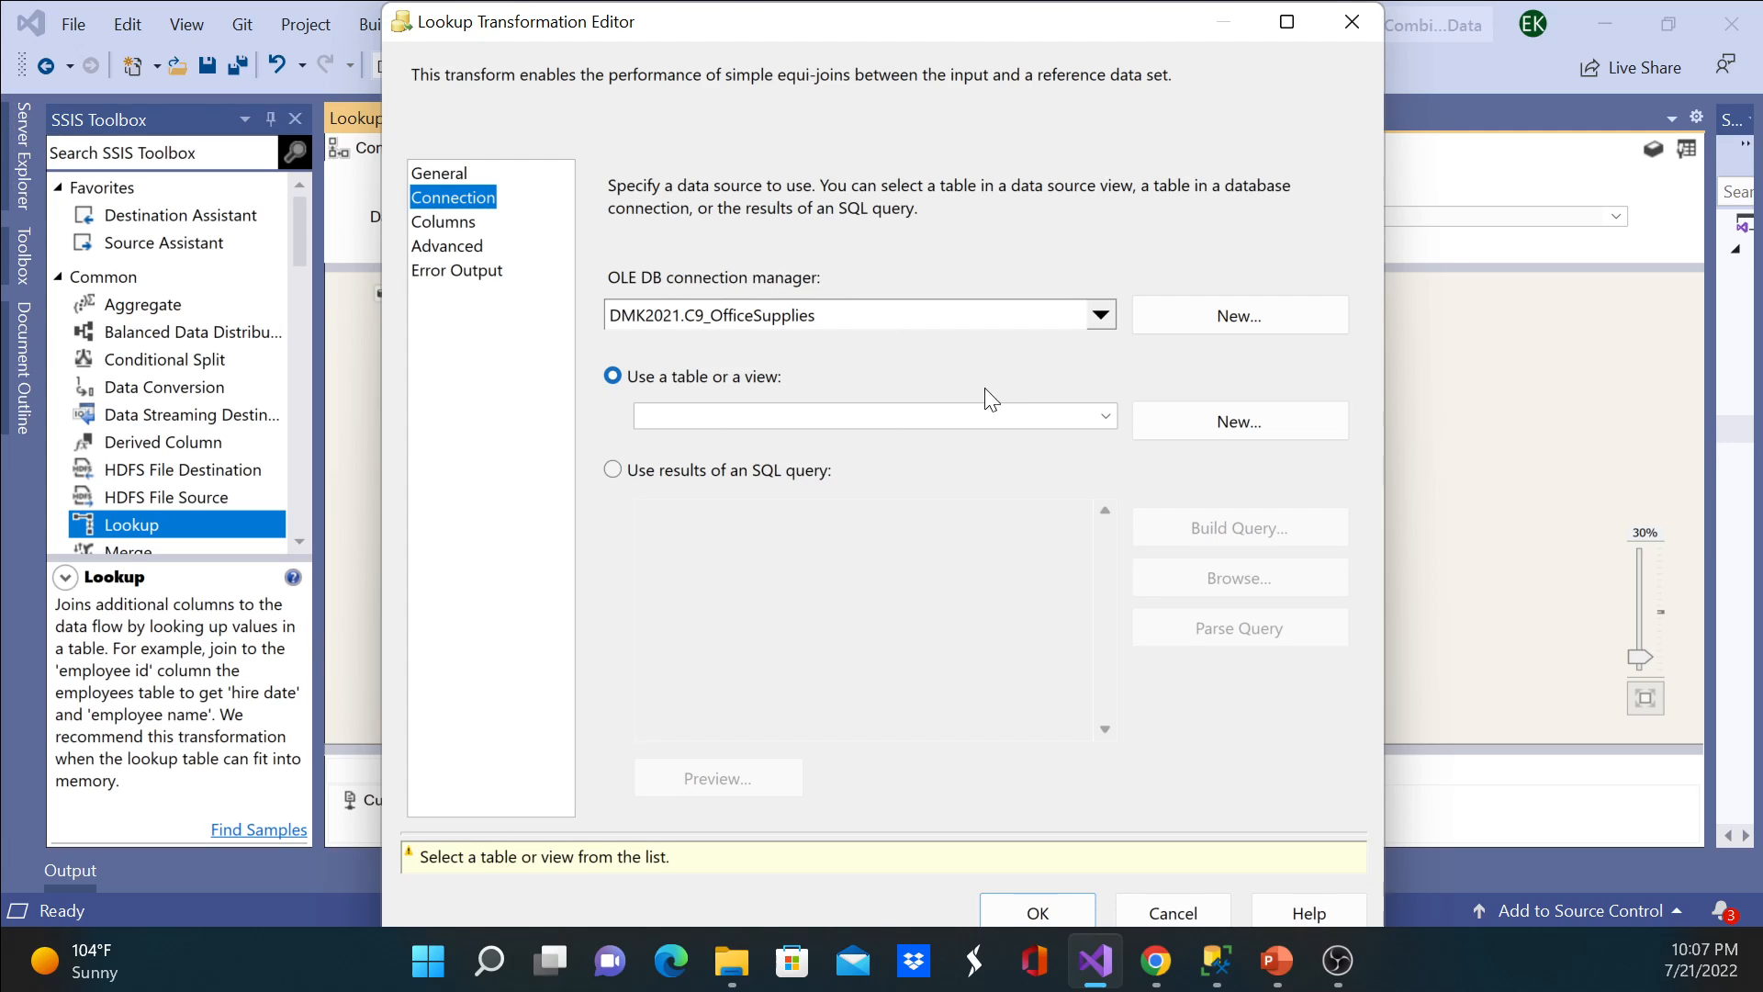
{"action": "left_click", "coordinate": [1105, 417]}
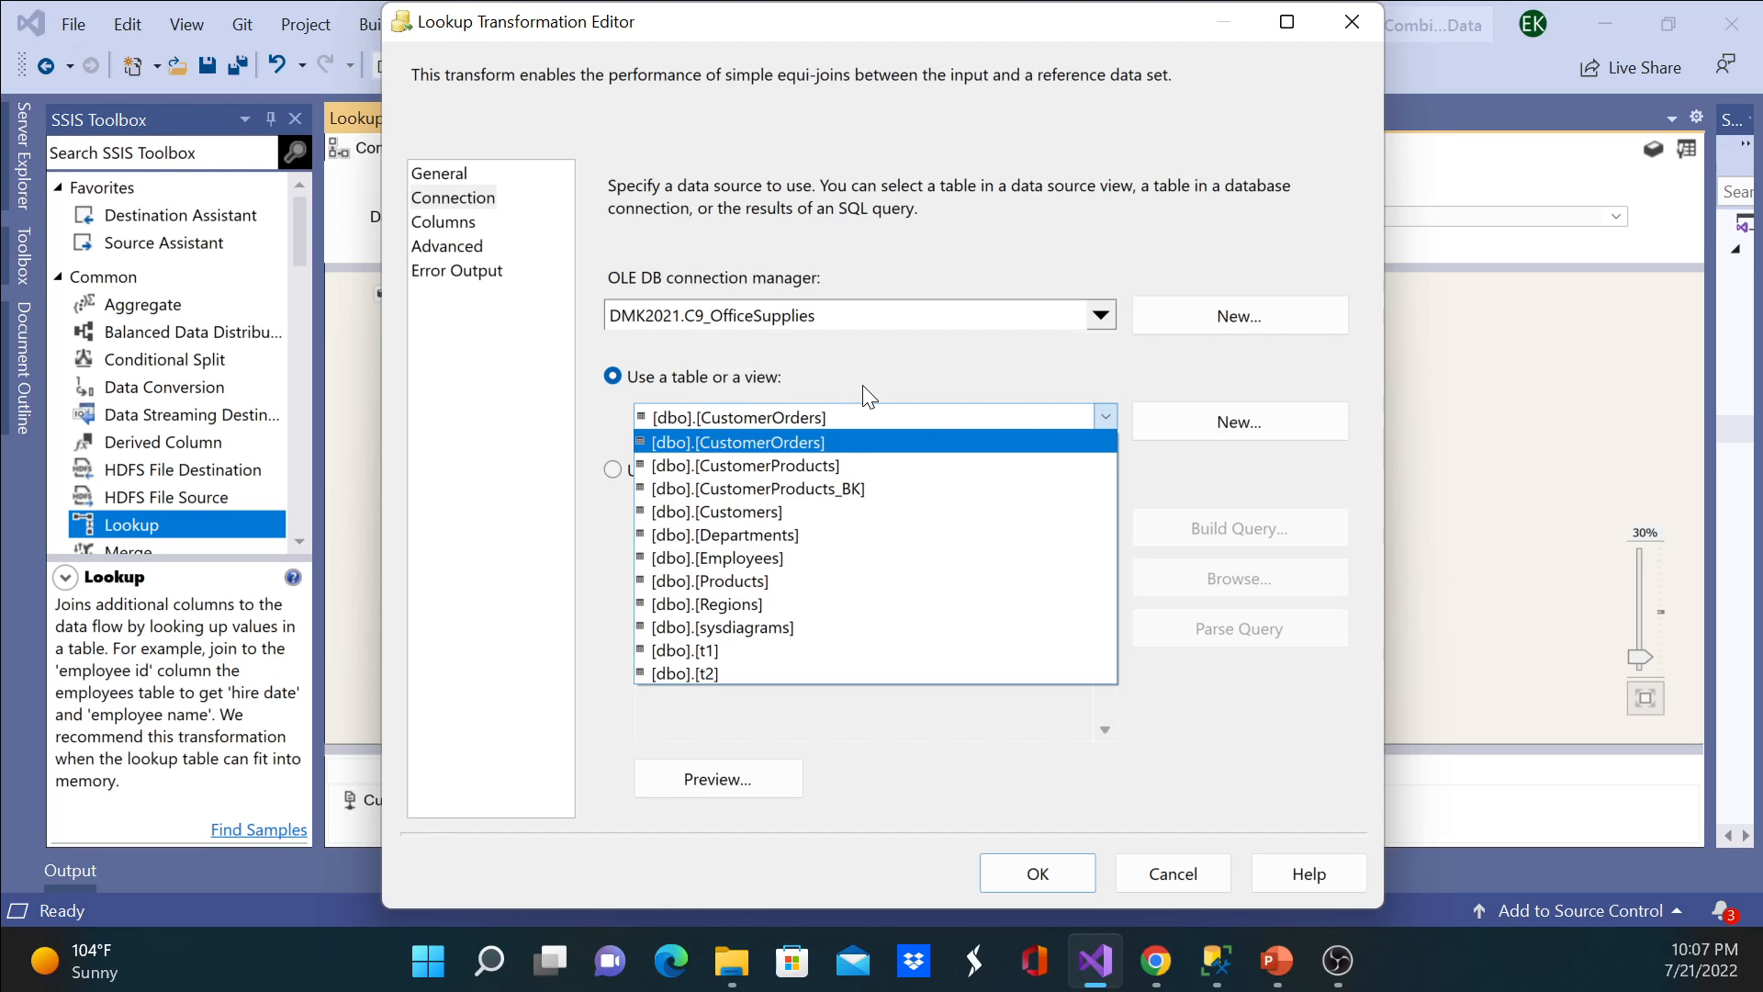
{"action": "left_click", "coordinate": [801, 579]}
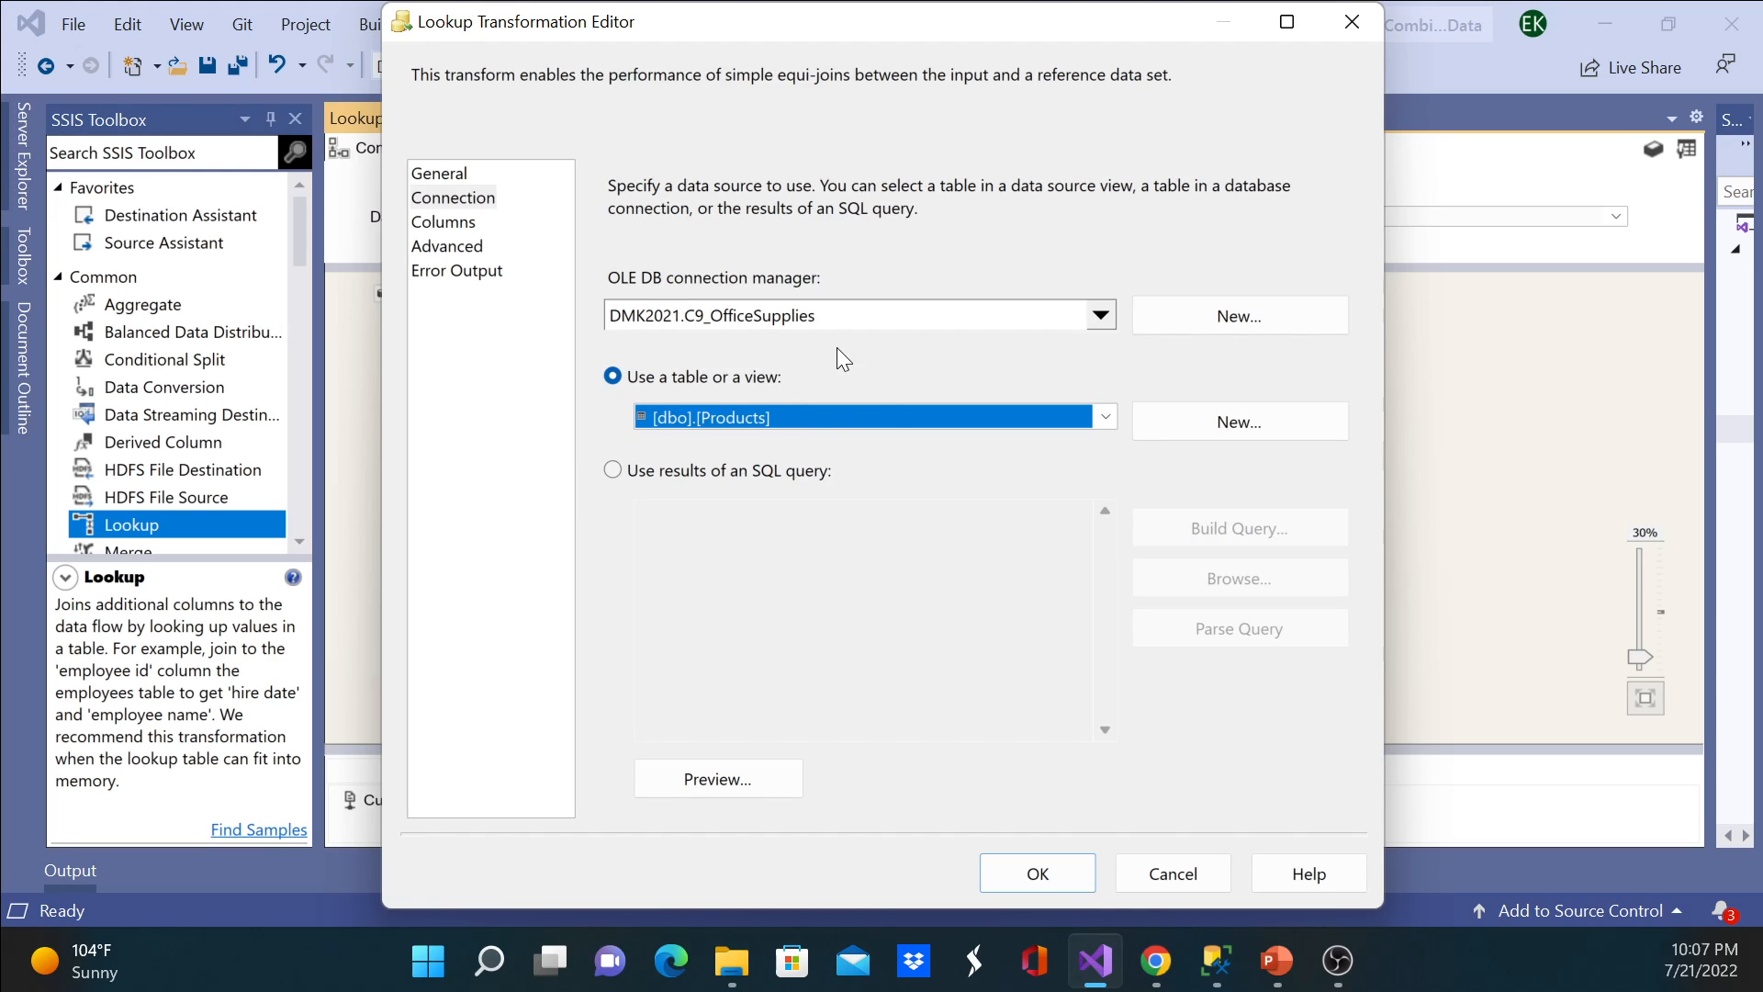
Step: Map the input column ProductID to the lookup column ProductID and apply the Lookup settings
{"action": "left_click", "coordinate": [442, 222]}
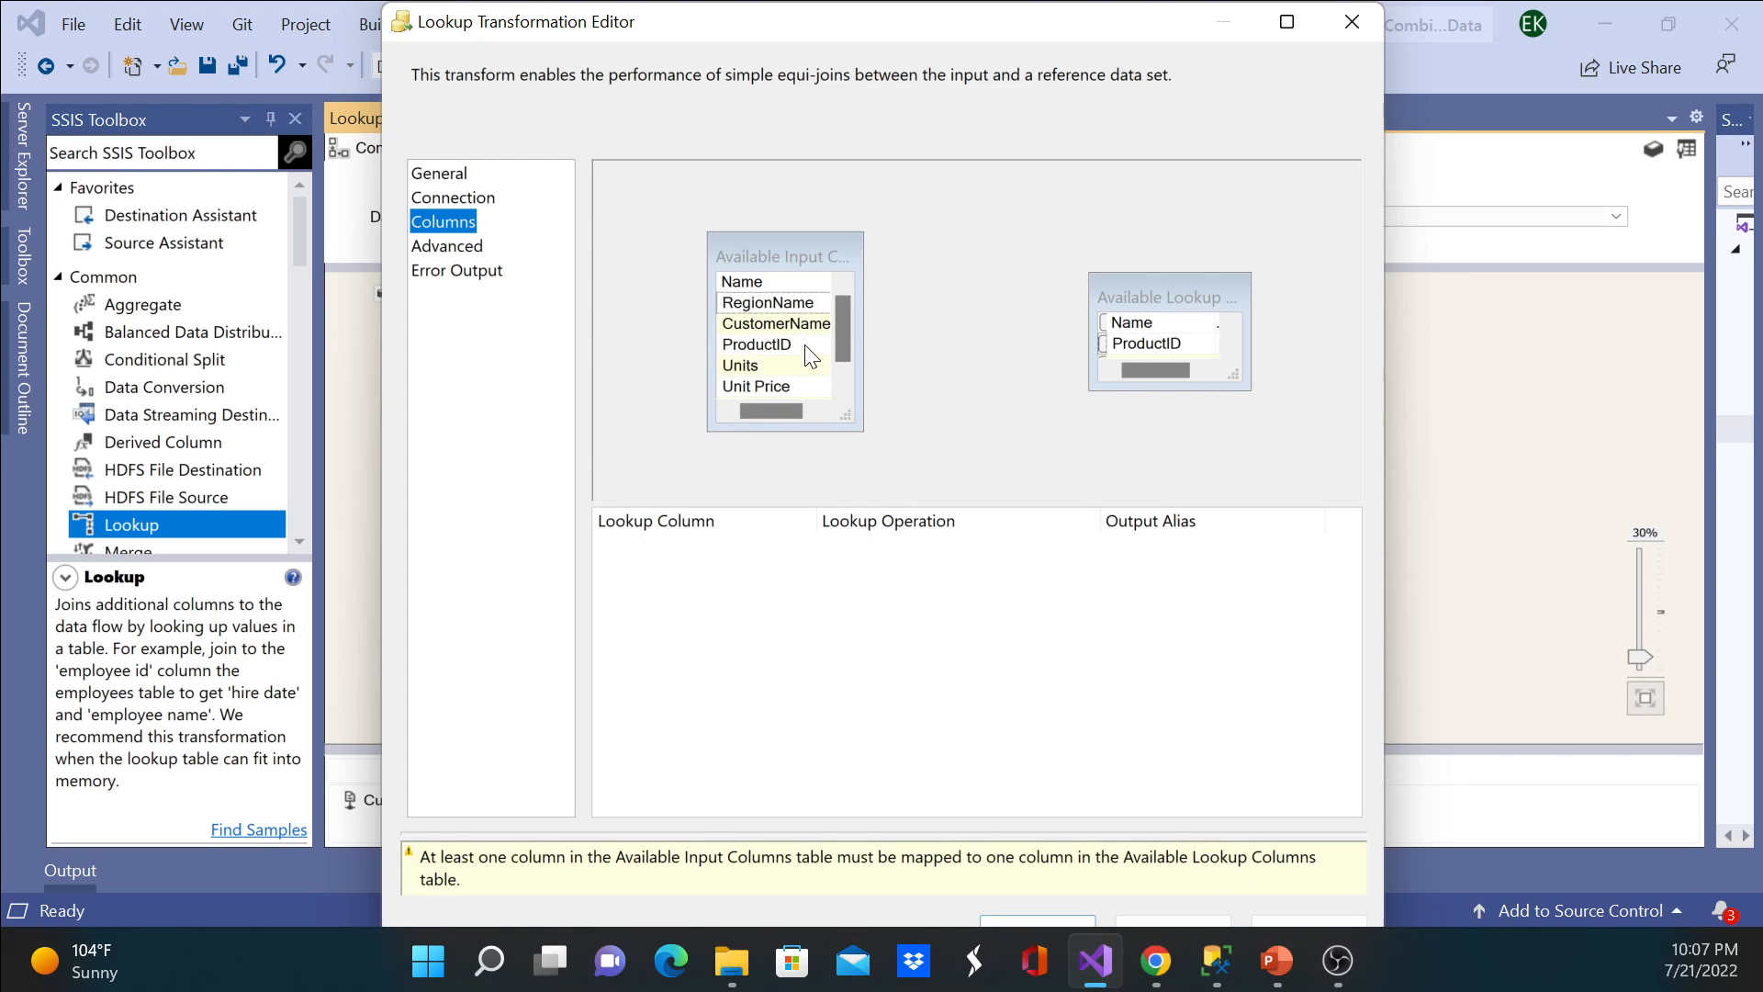
{"action": "left_click_drag", "start_coordinate": [805, 345], "coordinate": [1154, 344]}
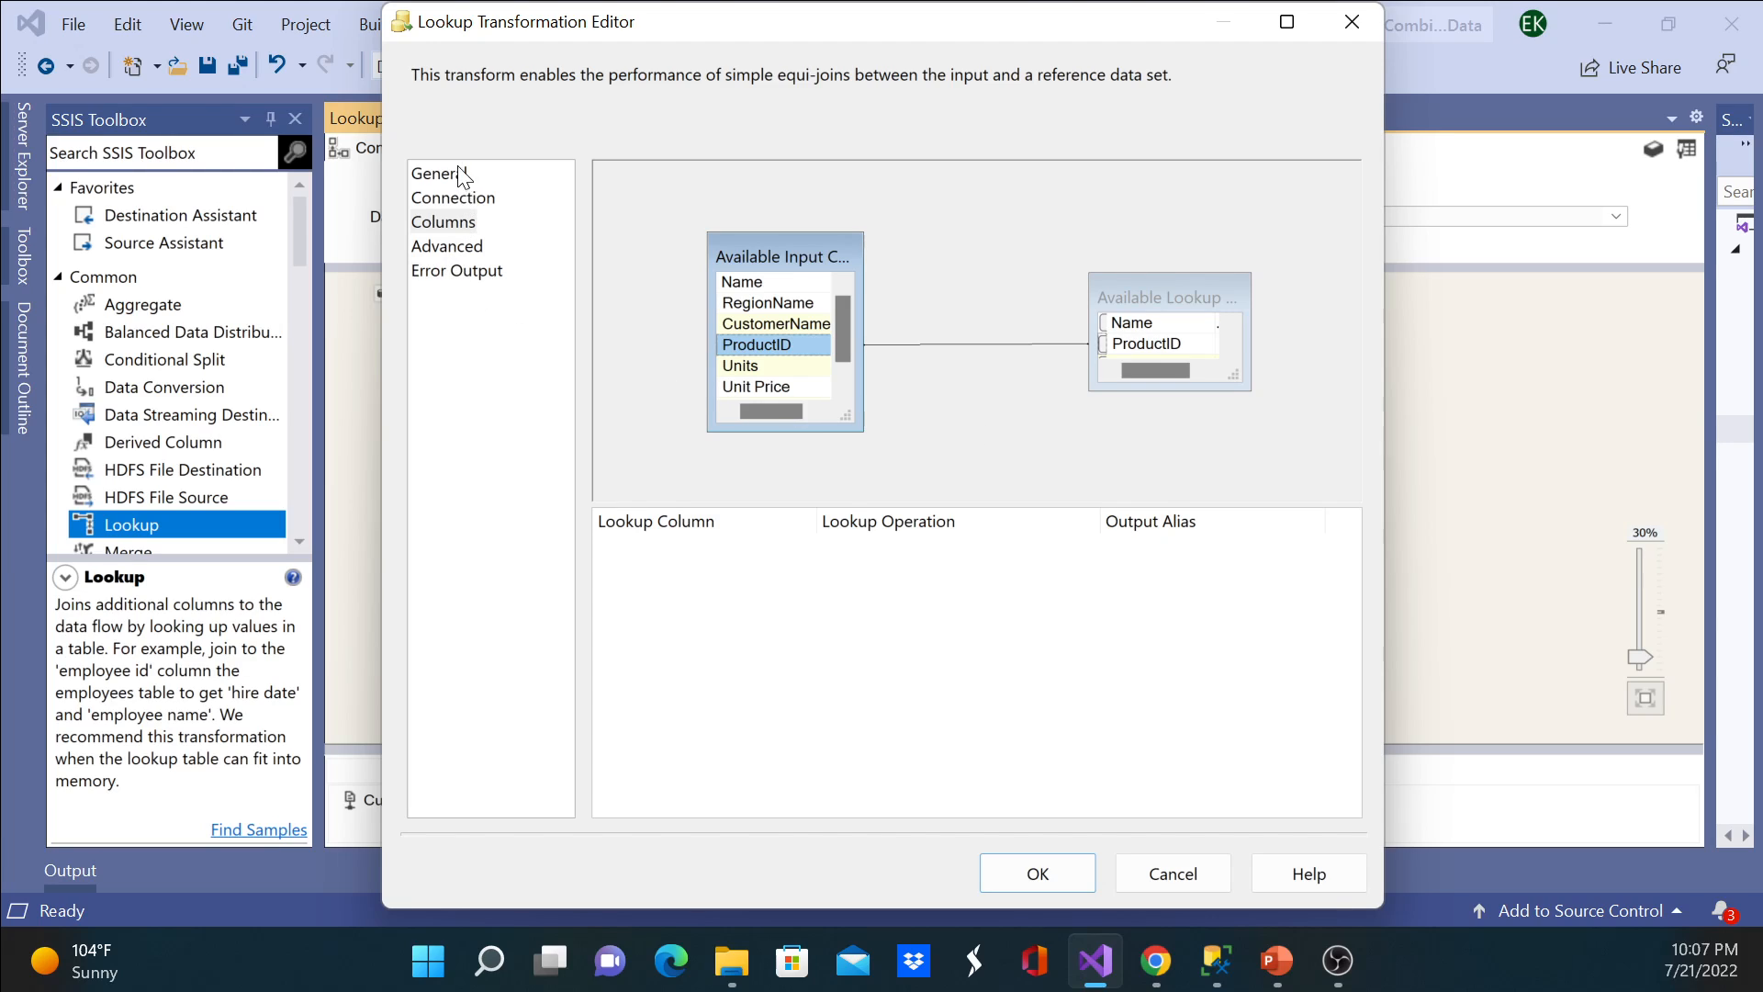
{"action": "left_click", "coordinate": [1048, 872]}
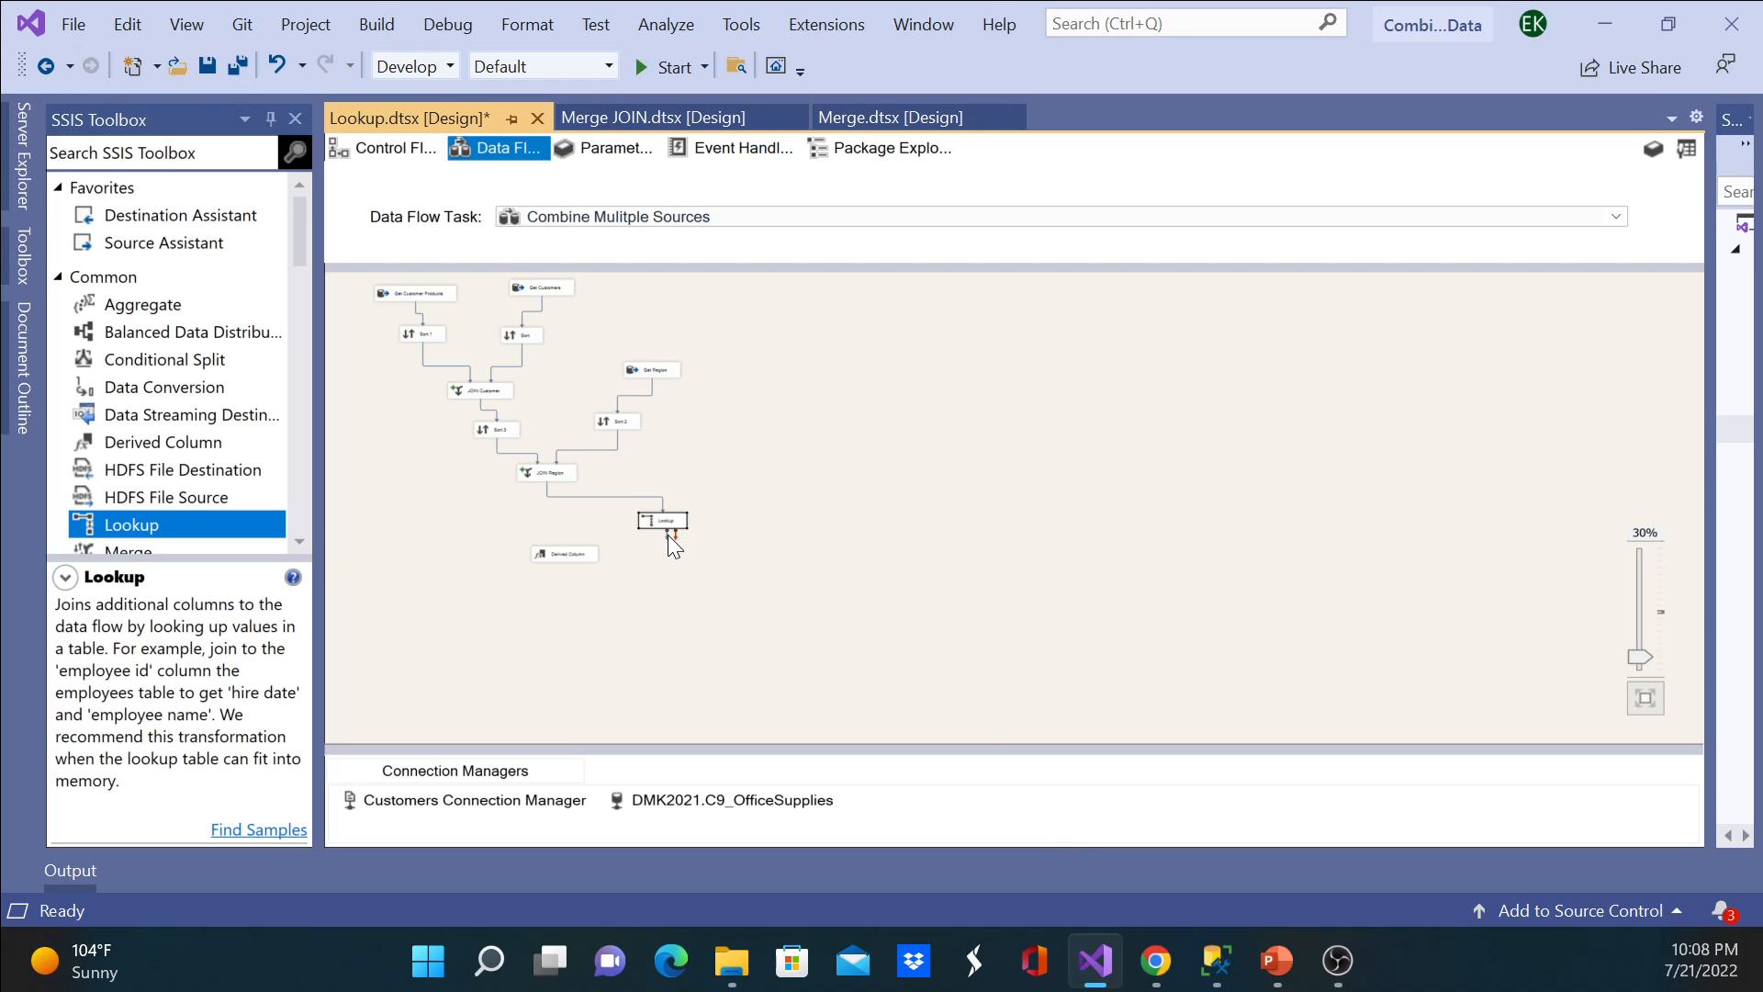
Step: Connect the Lookup Match Output of the Lookup transformation to the Derived Column input
{"action": "left_click_drag", "start_coordinate": [564, 556], "coordinate": [562, 549]}
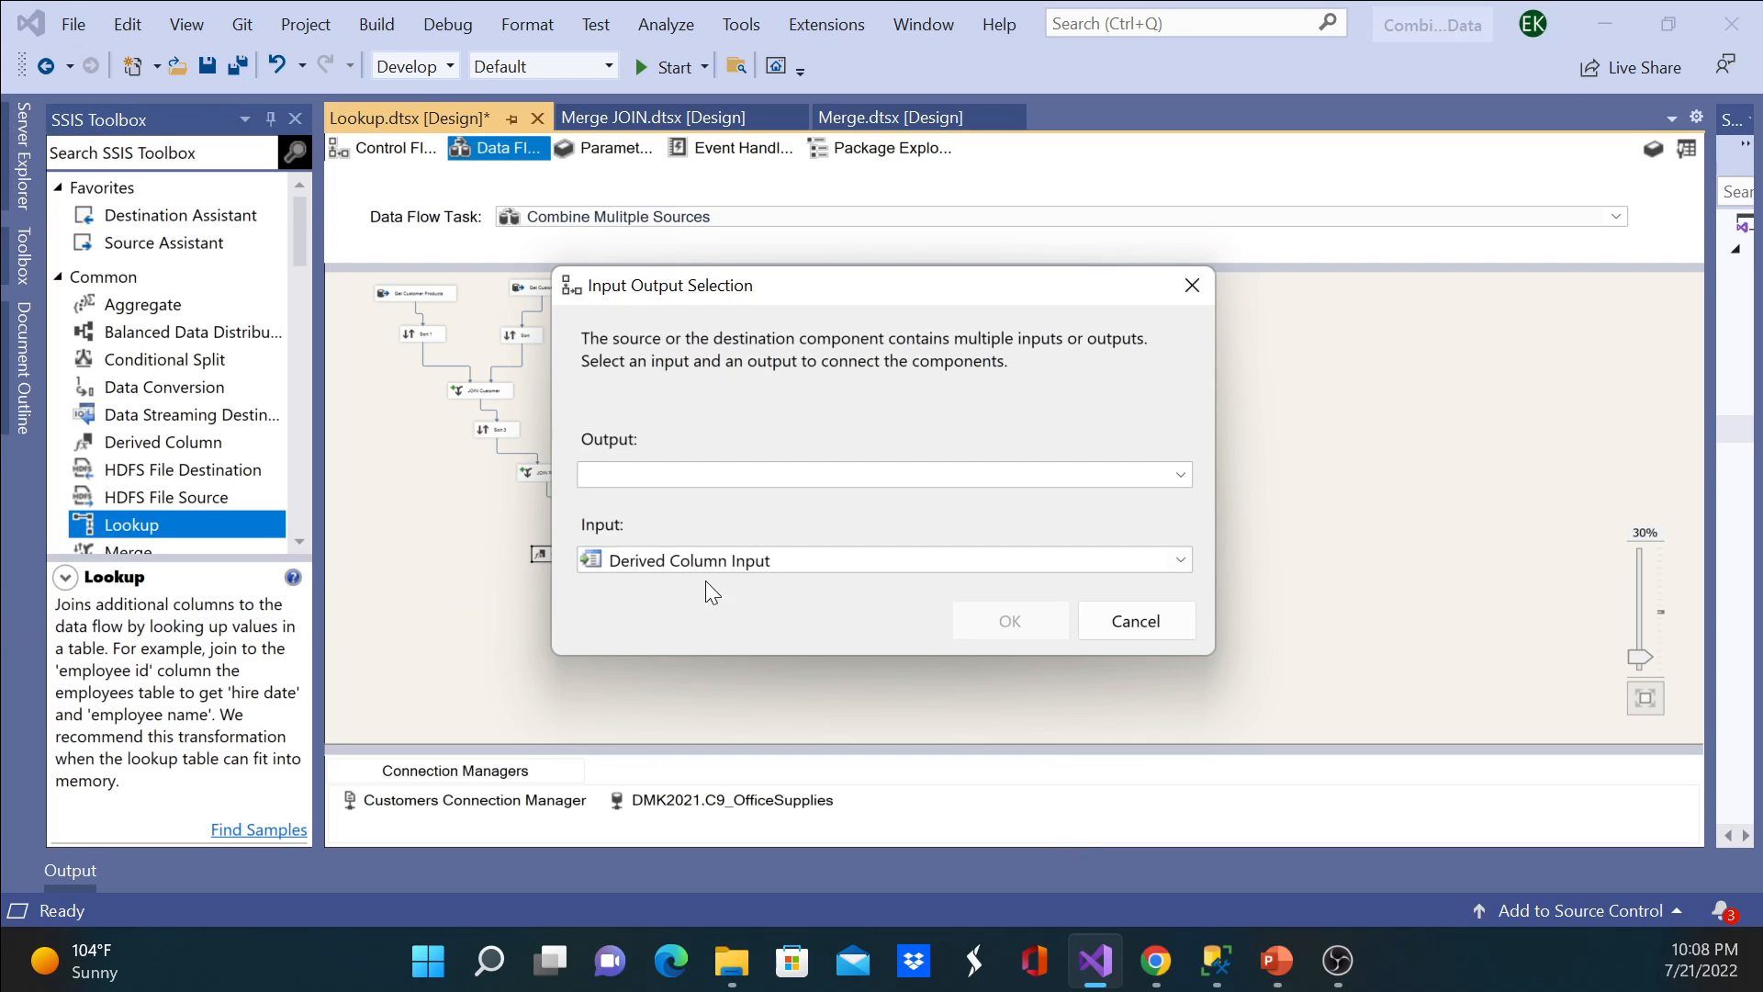
{"action": "left_click", "coordinate": [1182, 472]}
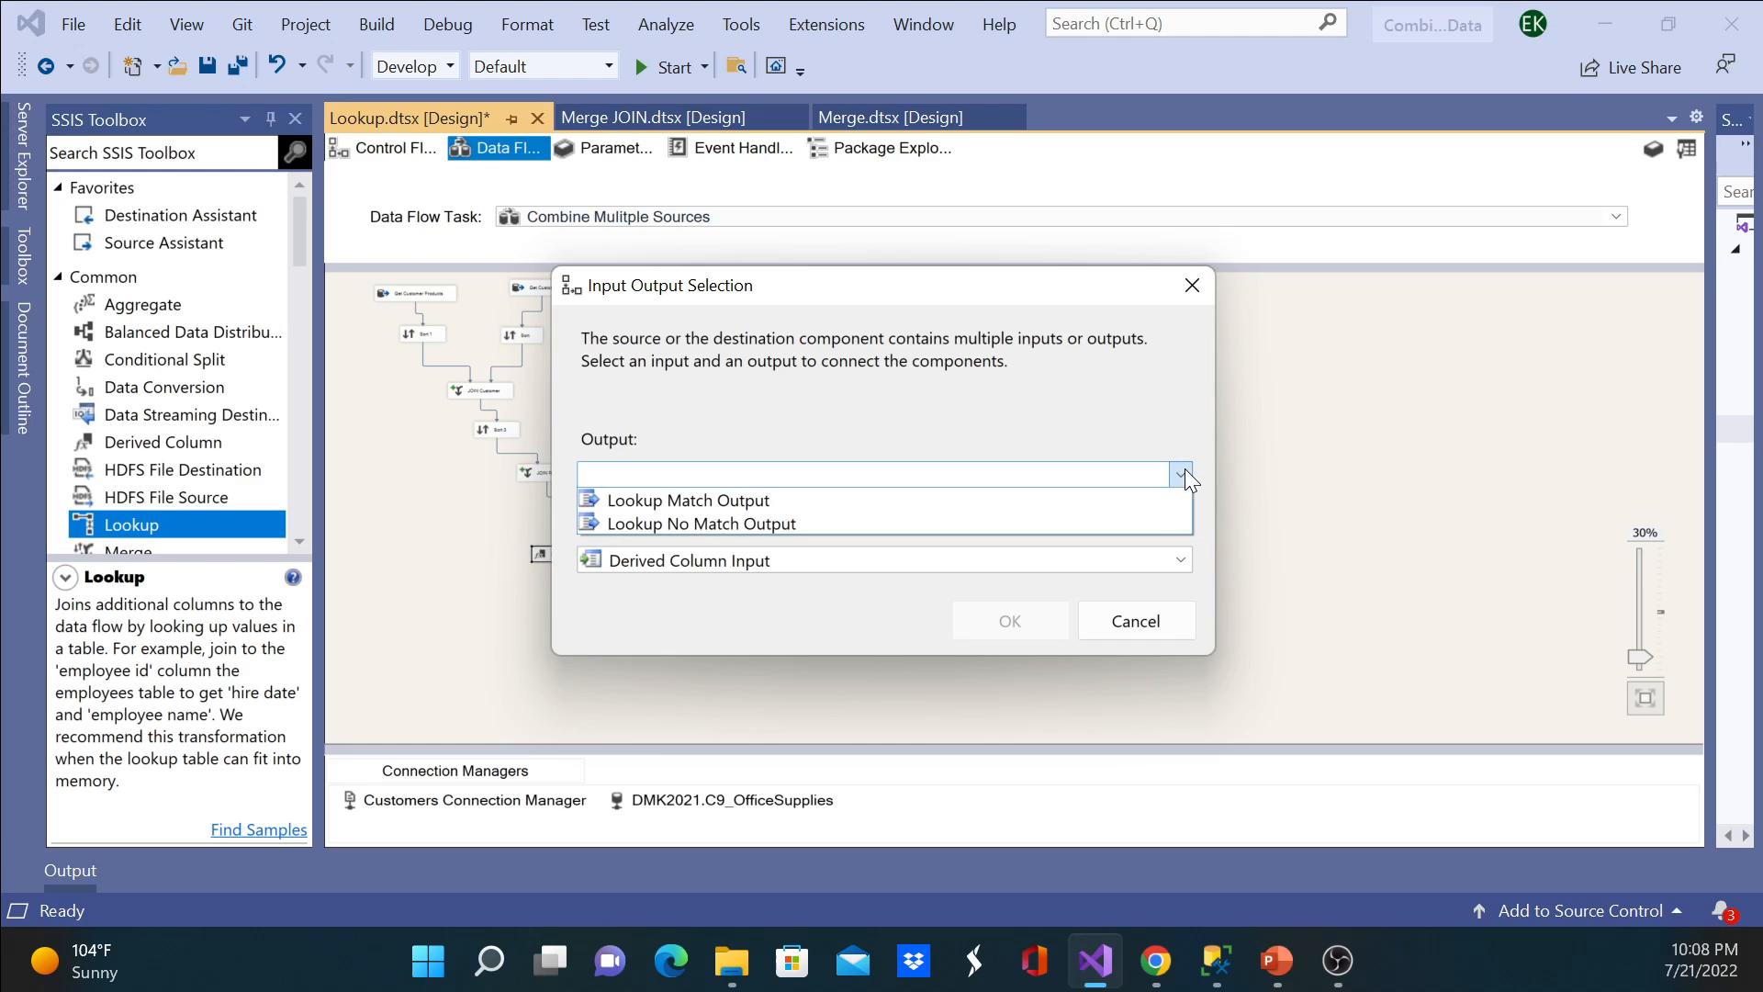
{"action": "left_click", "coordinate": [1127, 499]}
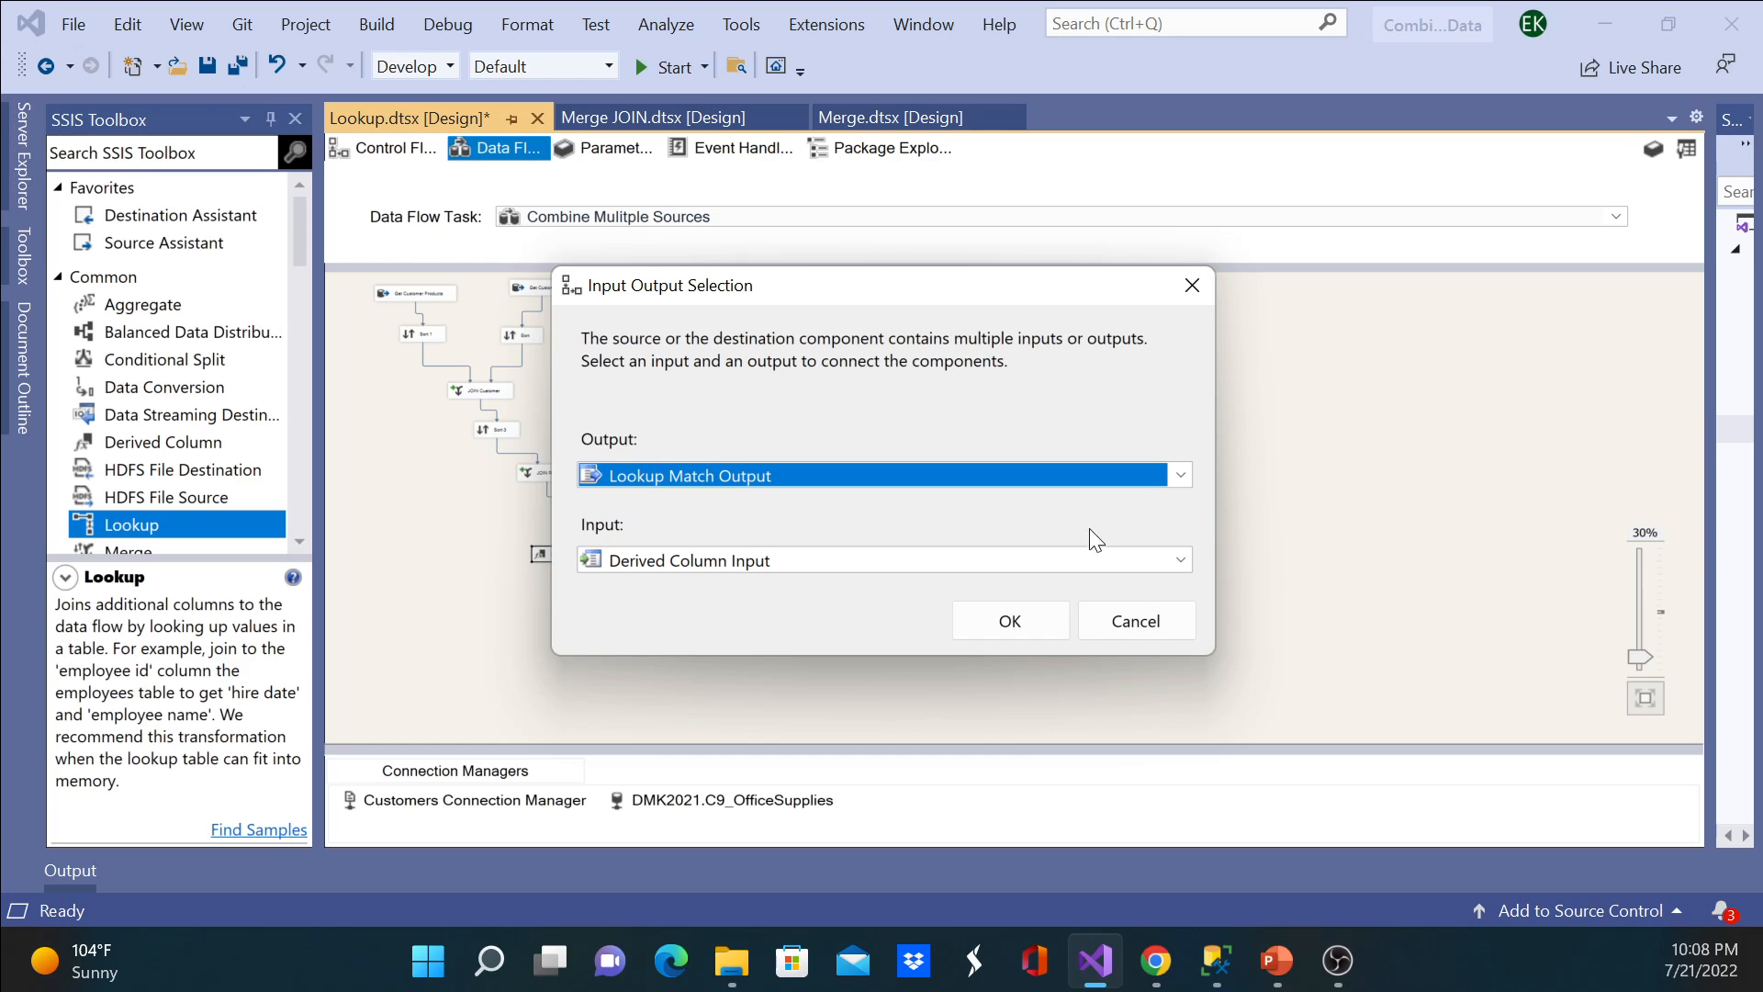
{"action": "left_click", "coordinate": [1023, 629]}
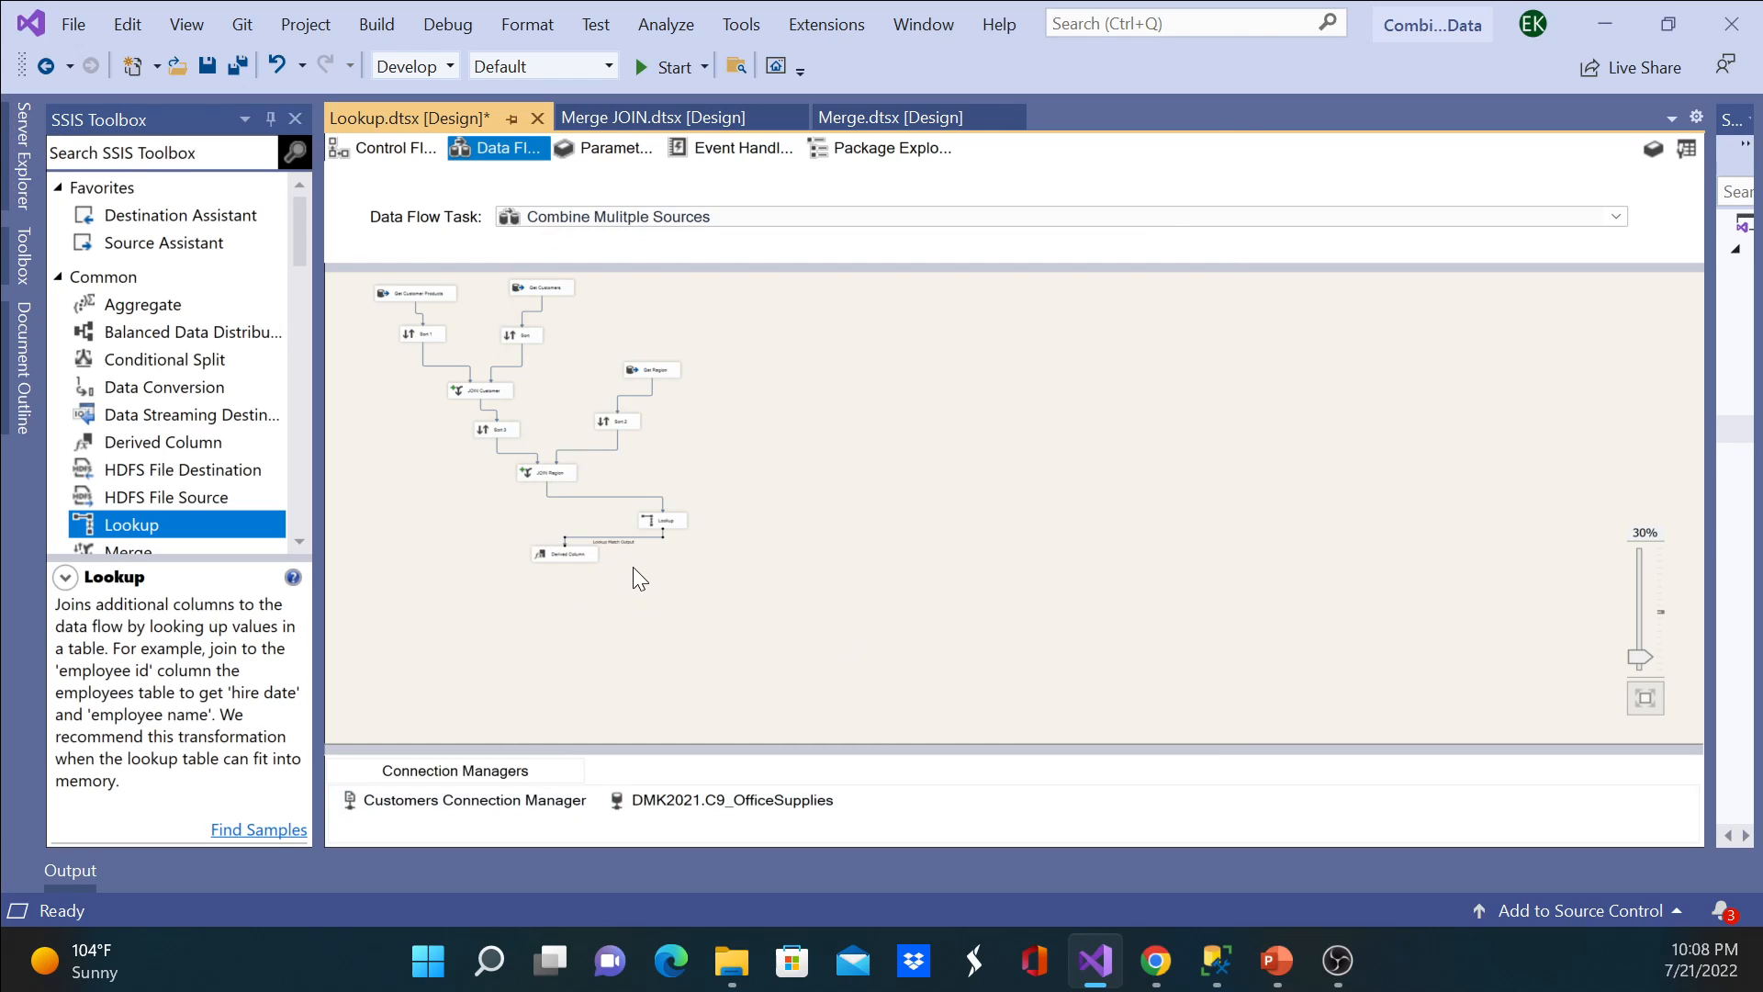
Step: Check which columns the path between Lookup and Derived Column offers for its data viewer
{"action": "double_click", "coordinate": [616, 542]}
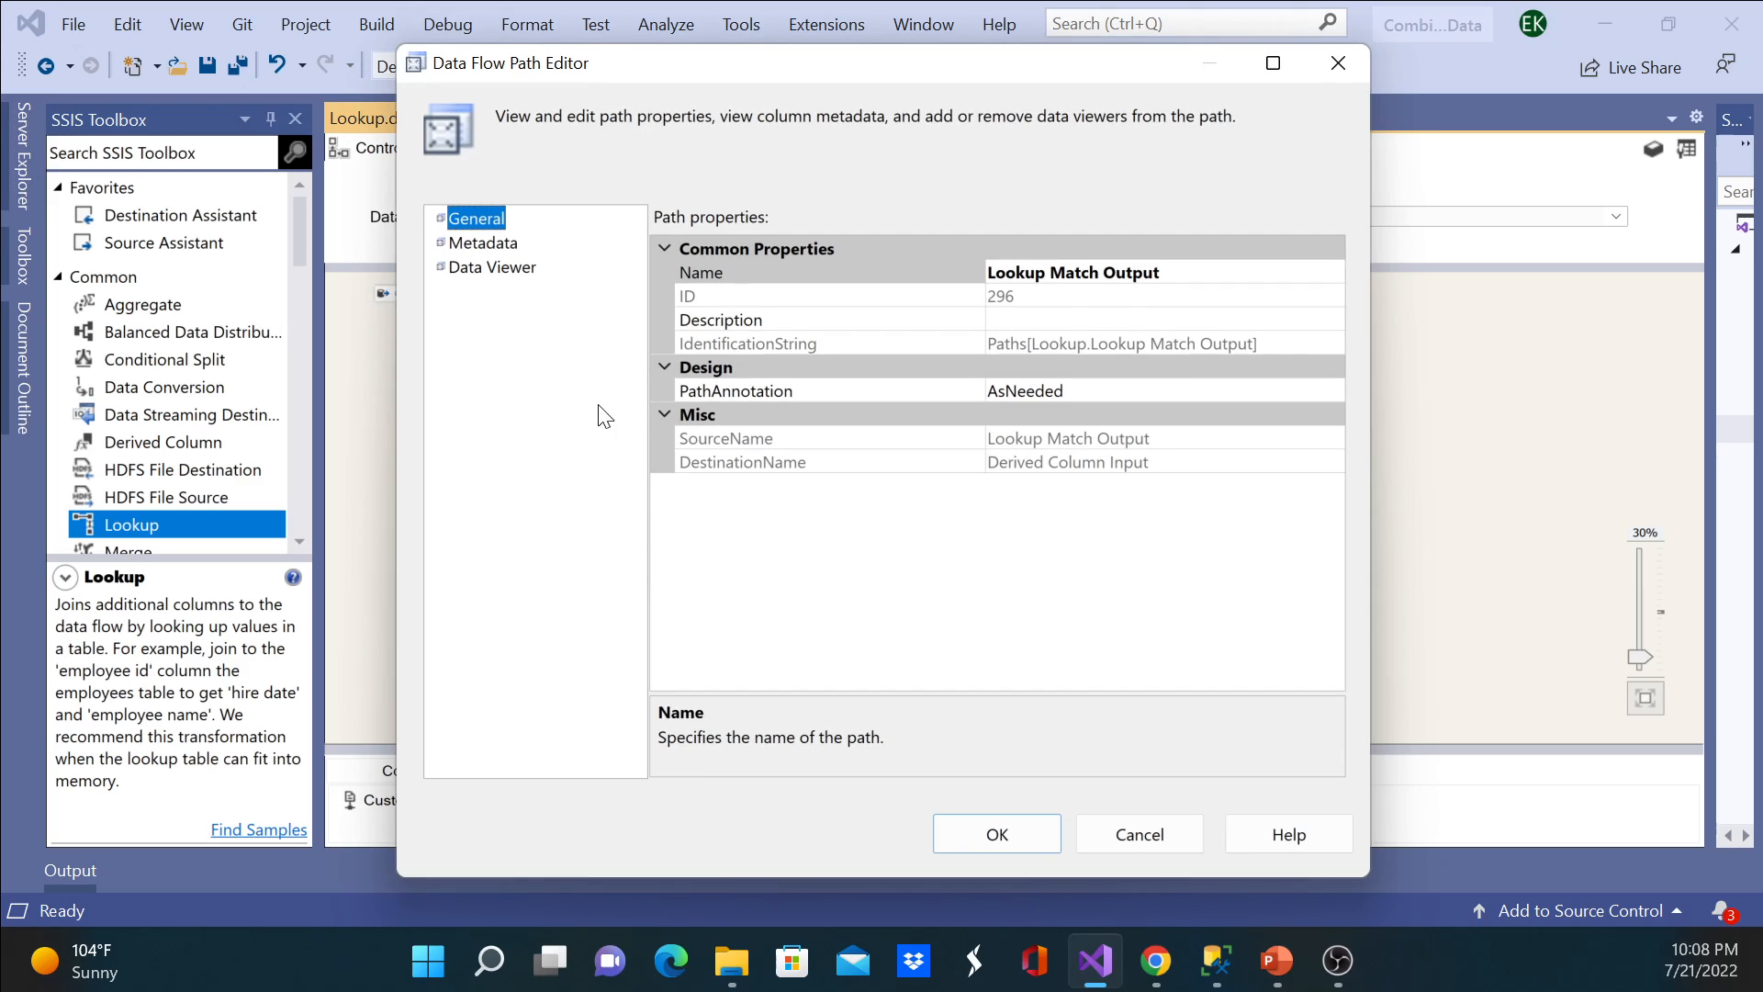
{"action": "left_click", "coordinate": [520, 270]}
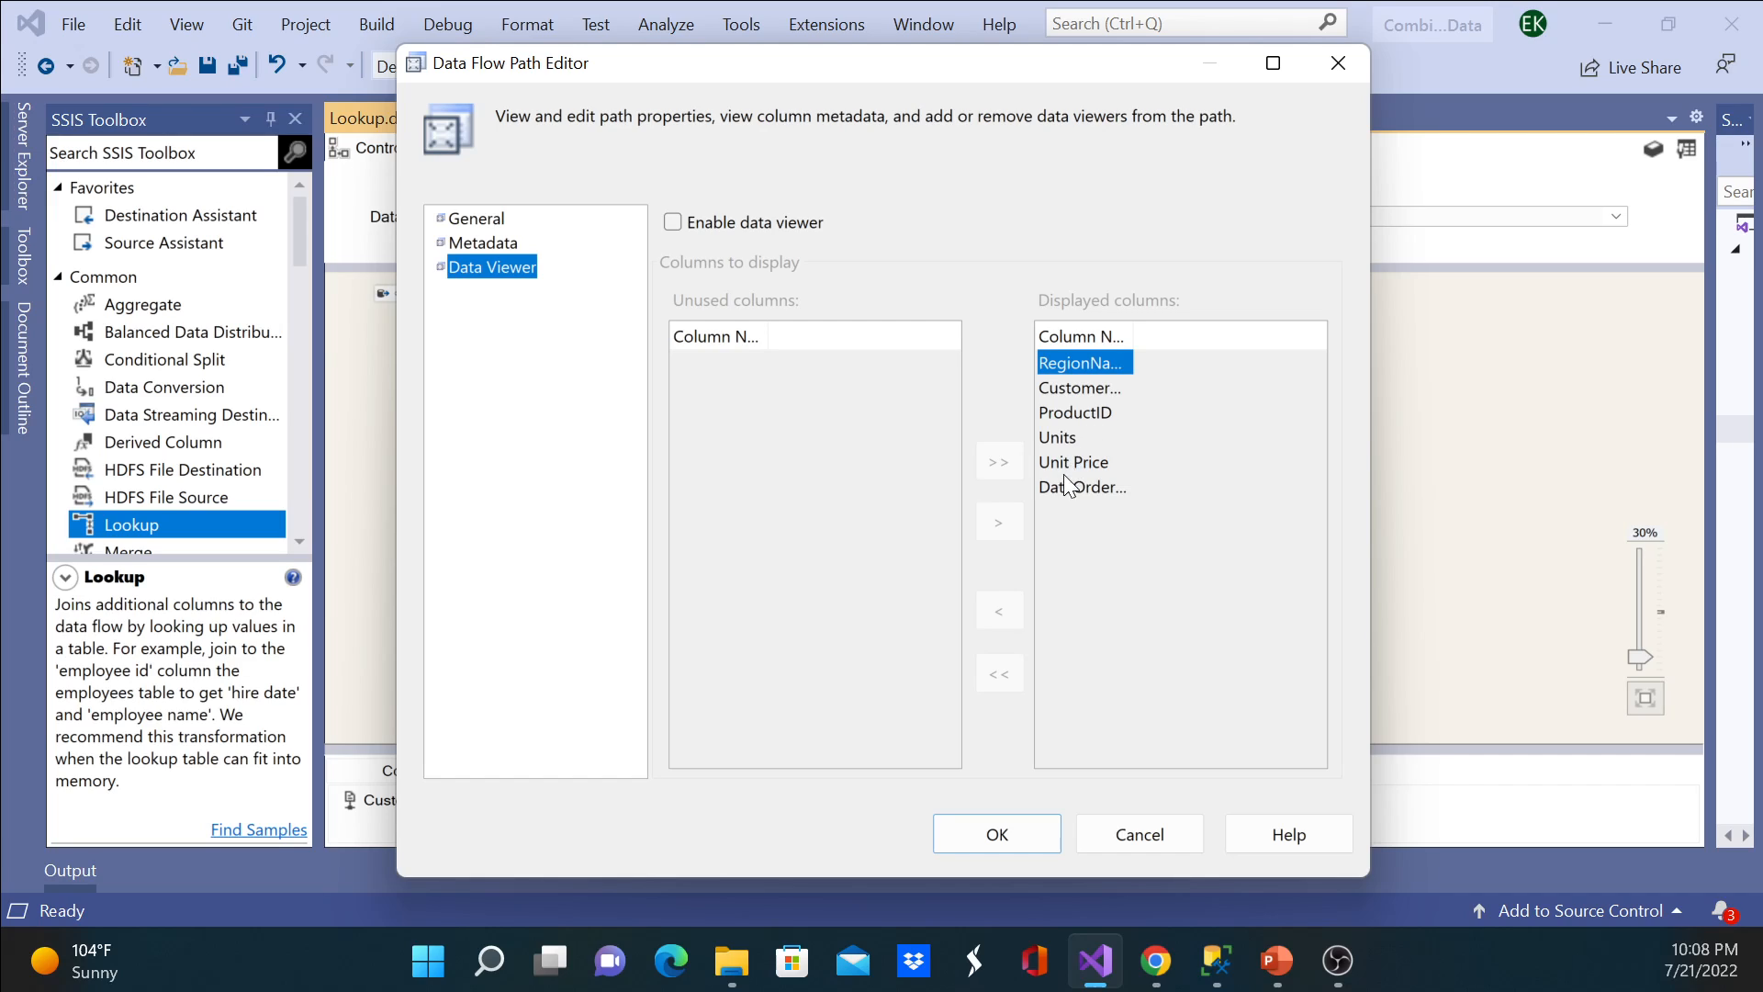
{"action": "left_click", "coordinate": [1013, 826]}
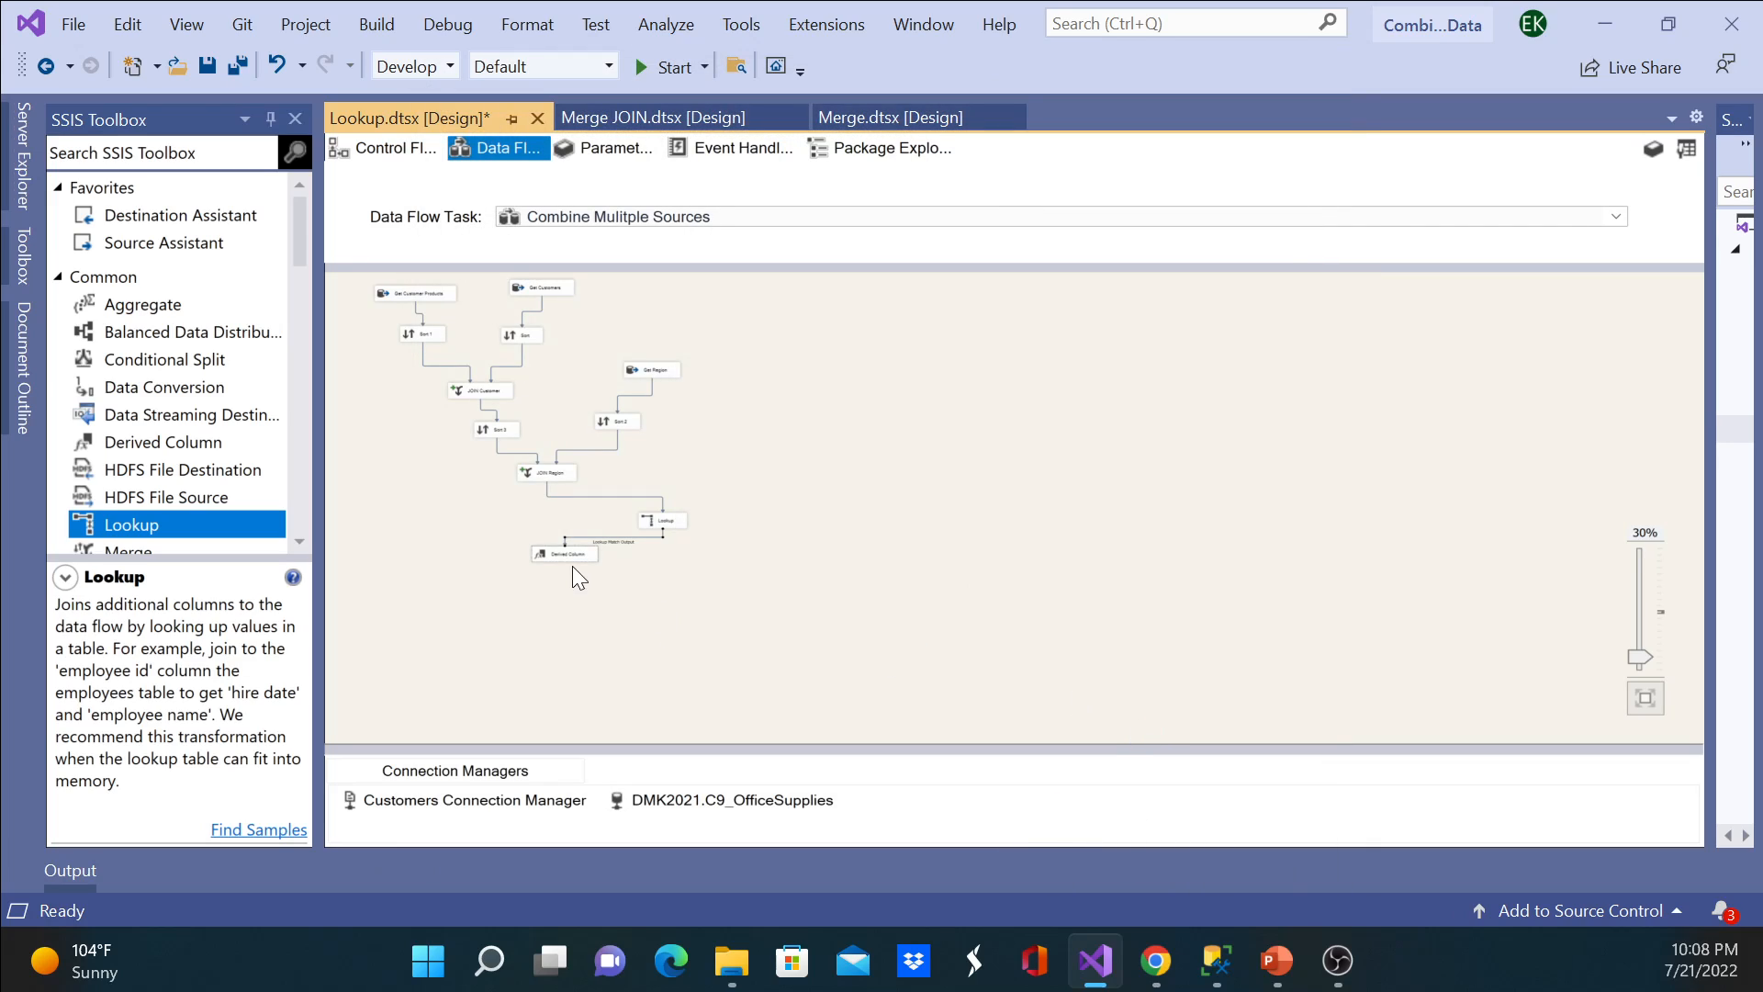
Step: Move Derived Column lower in the data flow and place Lookup between it and JOIN Region
{"action": "left_click_drag", "start_coordinate": [561, 552], "coordinate": [564, 625]}
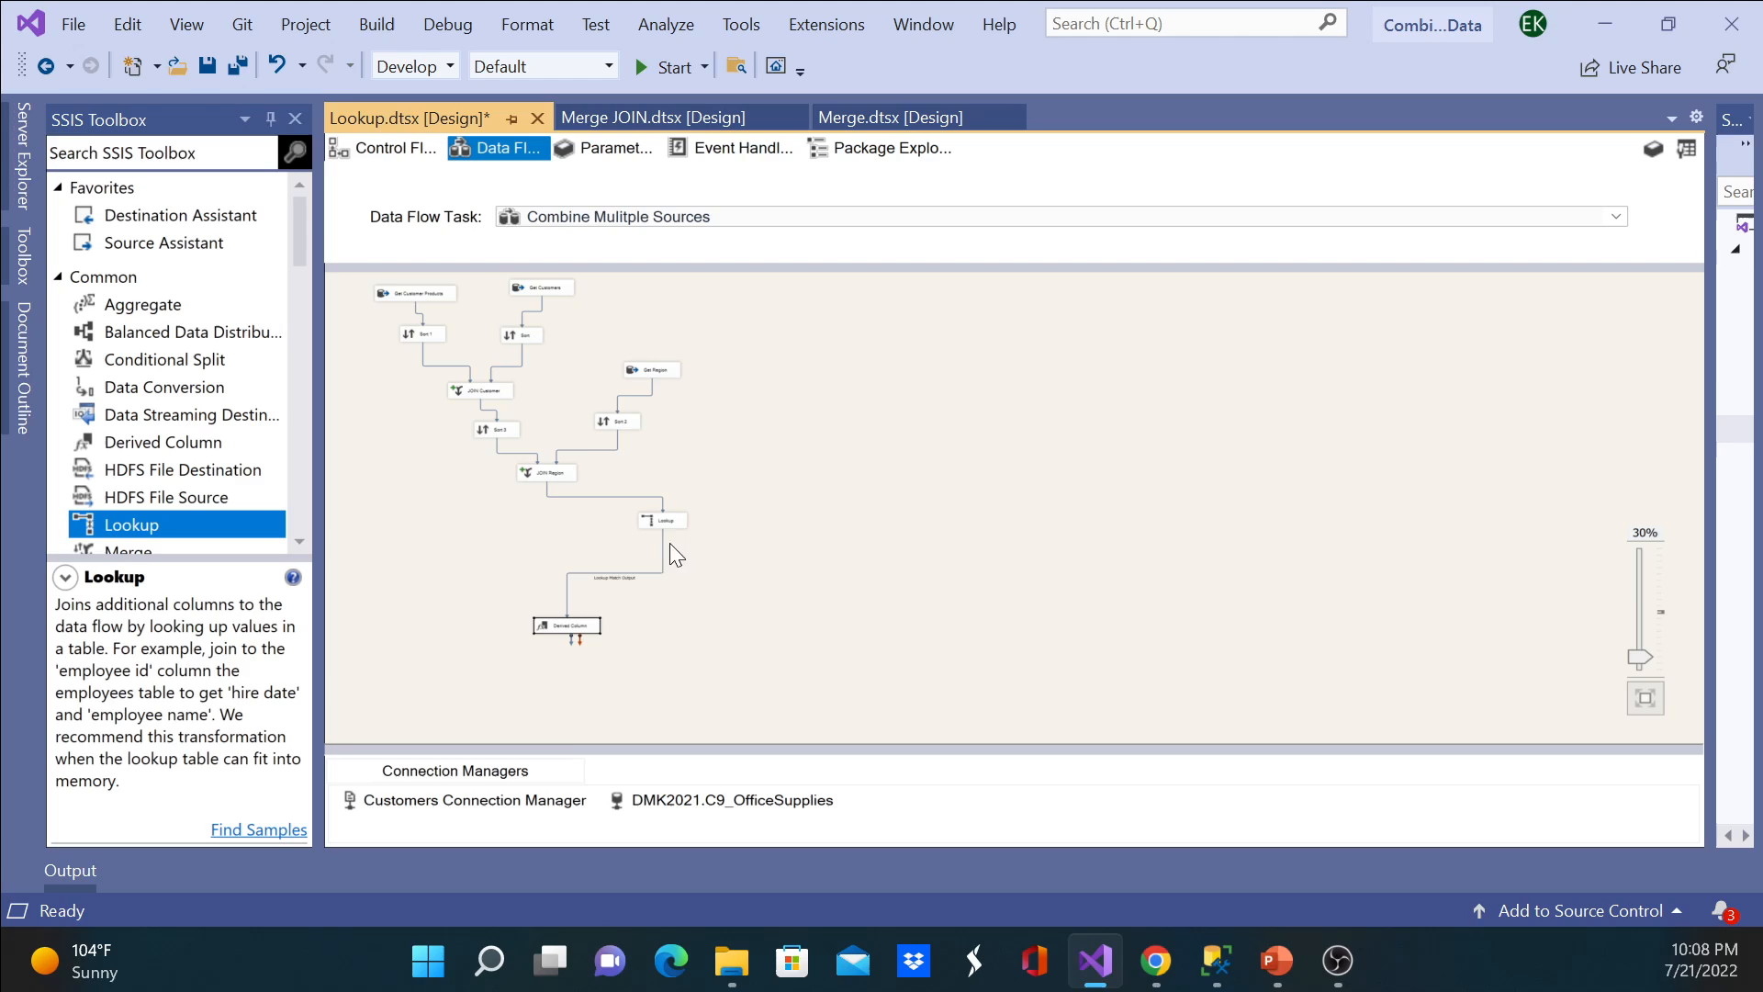
{"action": "left_click_drag", "start_coordinate": [668, 525], "coordinate": [580, 549]}
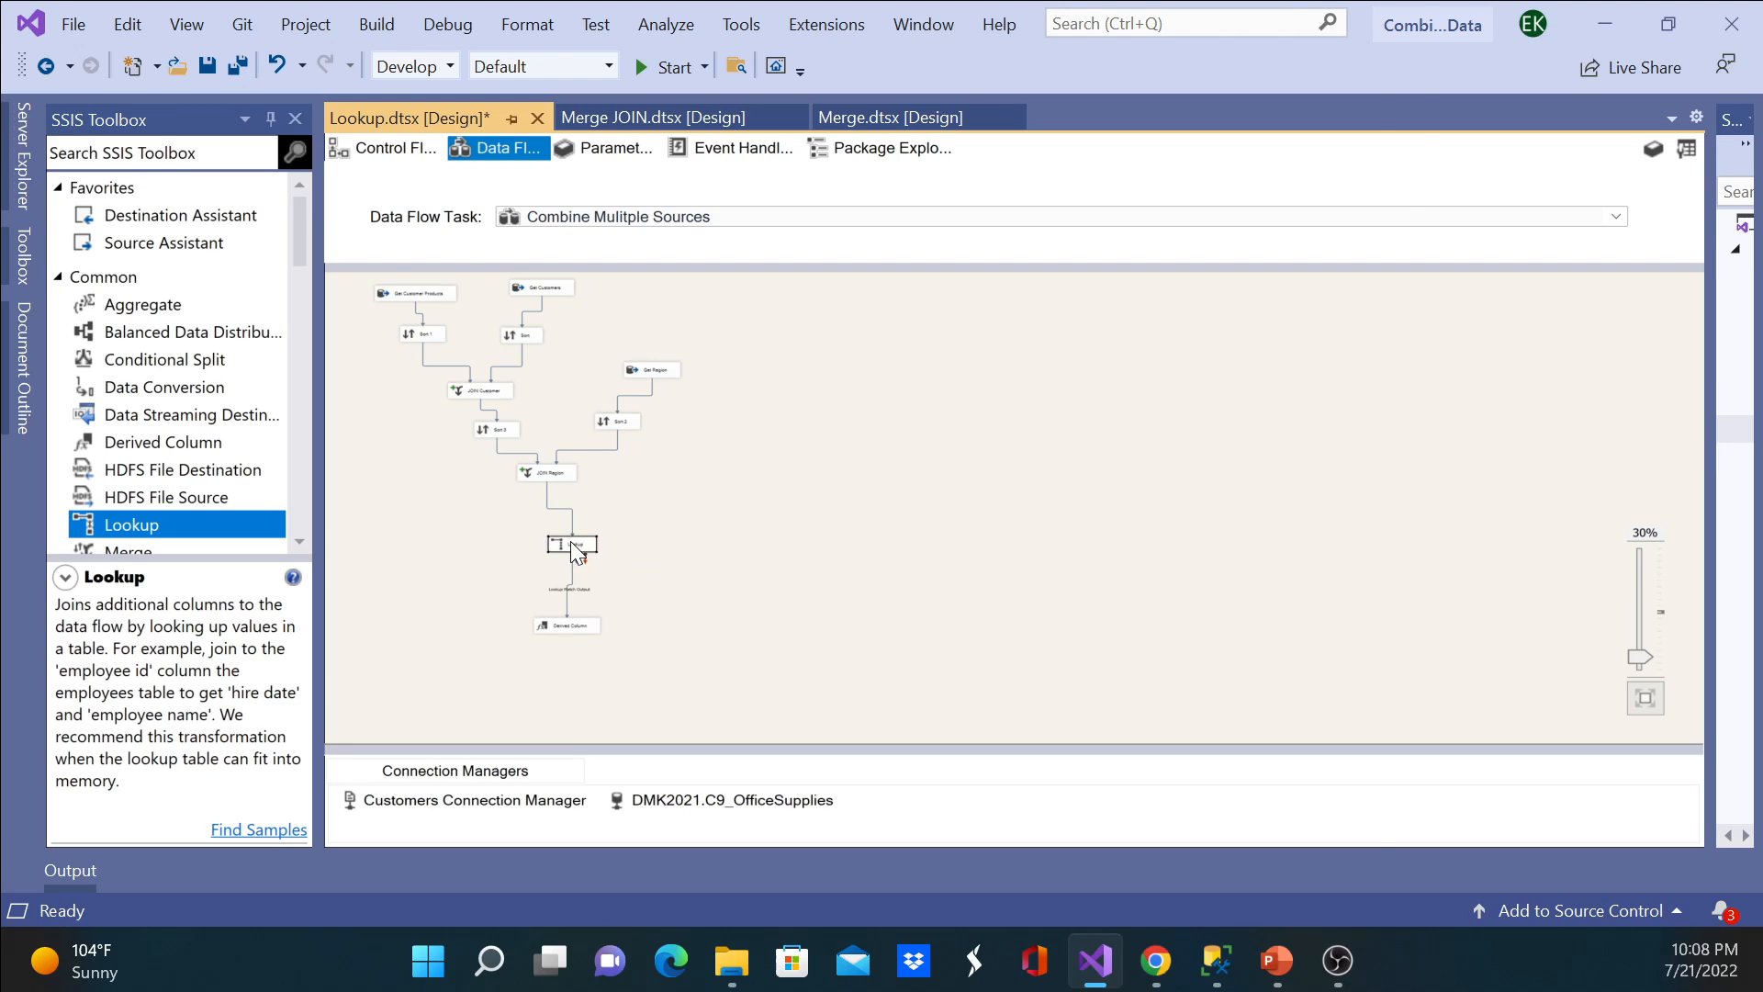
Step: Edit the Lookup transformation to return ProductName from the Products table as a new column
{"action": "double_click", "coordinate": [570, 541]}
{"action": "left_click", "coordinate": [441, 223]}
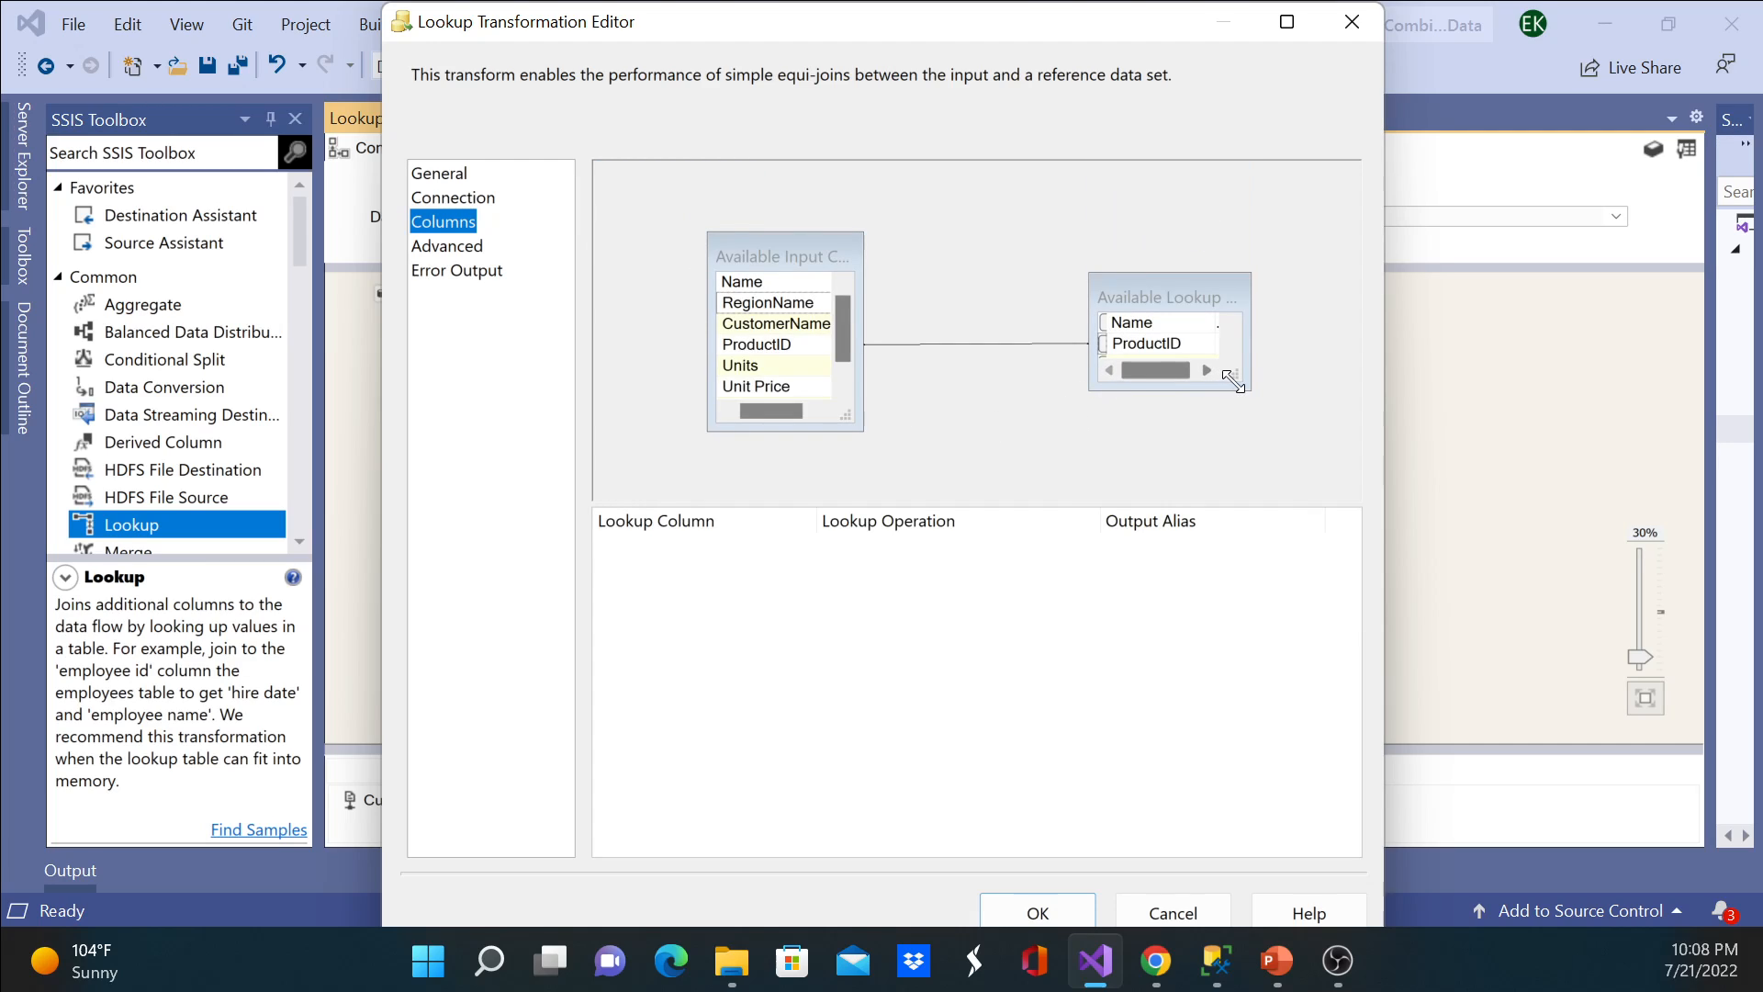
{"action": "left_click_drag", "start_coordinate": [1233, 374], "coordinate": [1271, 448]}
{"action": "left_click", "coordinate": [1103, 365]}
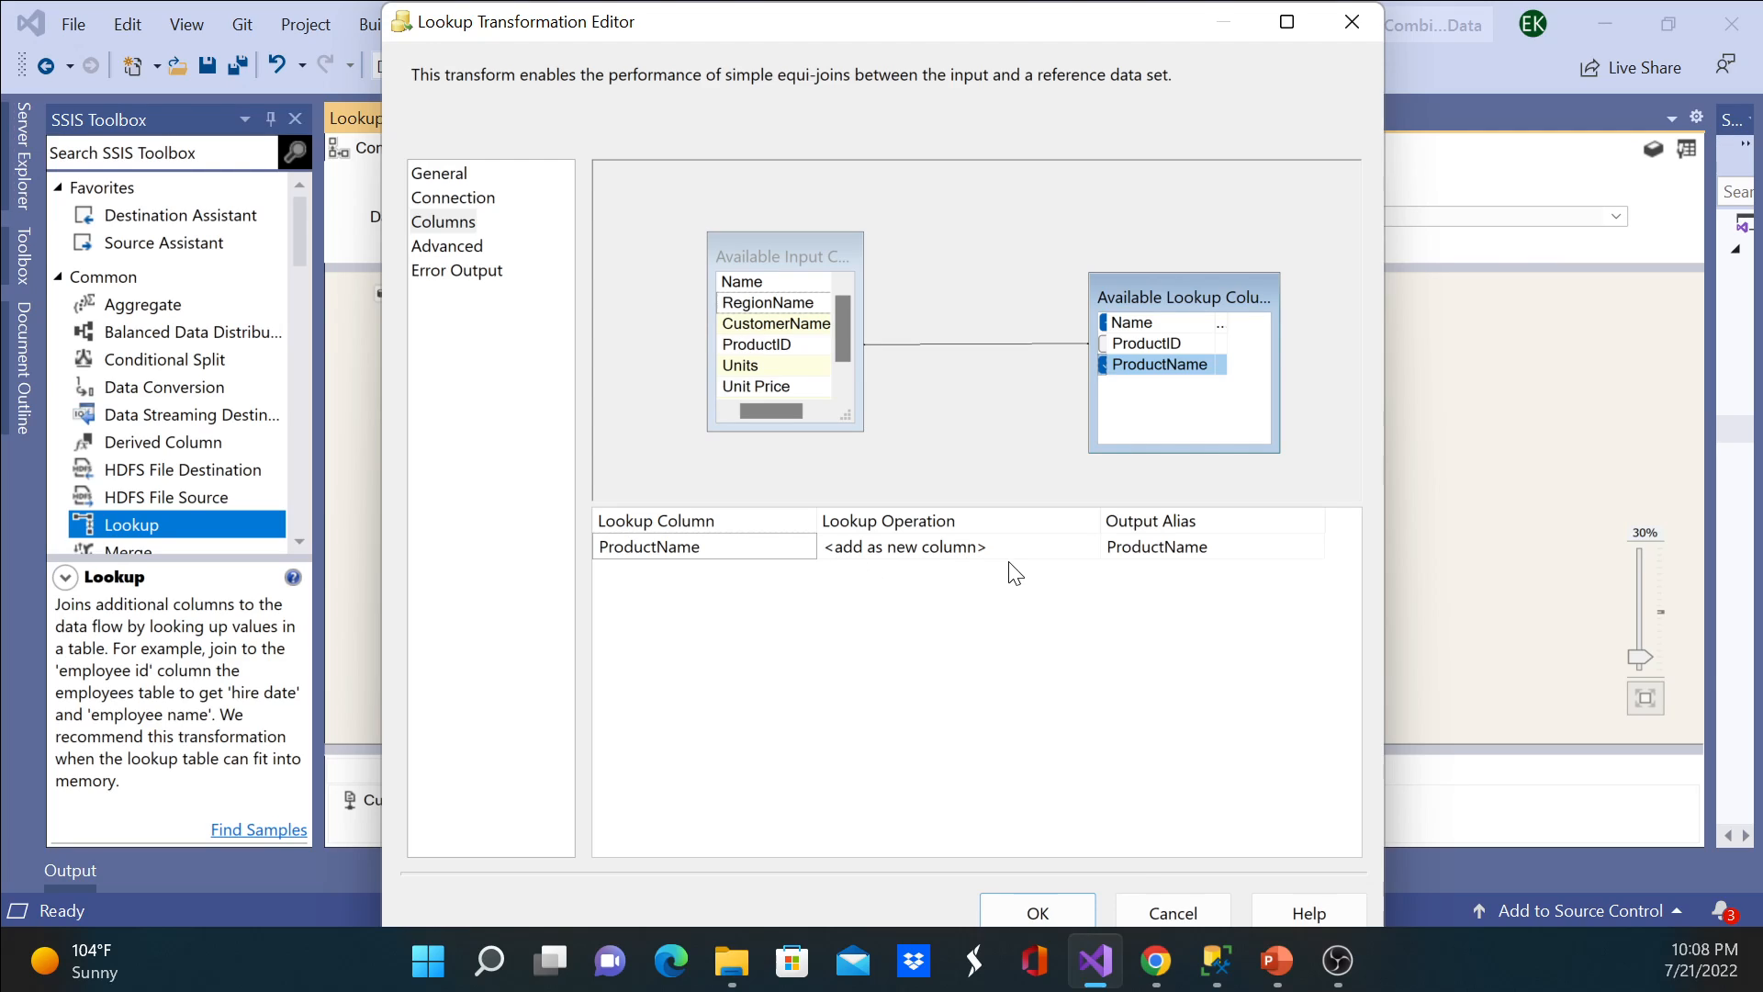
{"action": "left_click", "coordinate": [1084, 551]}
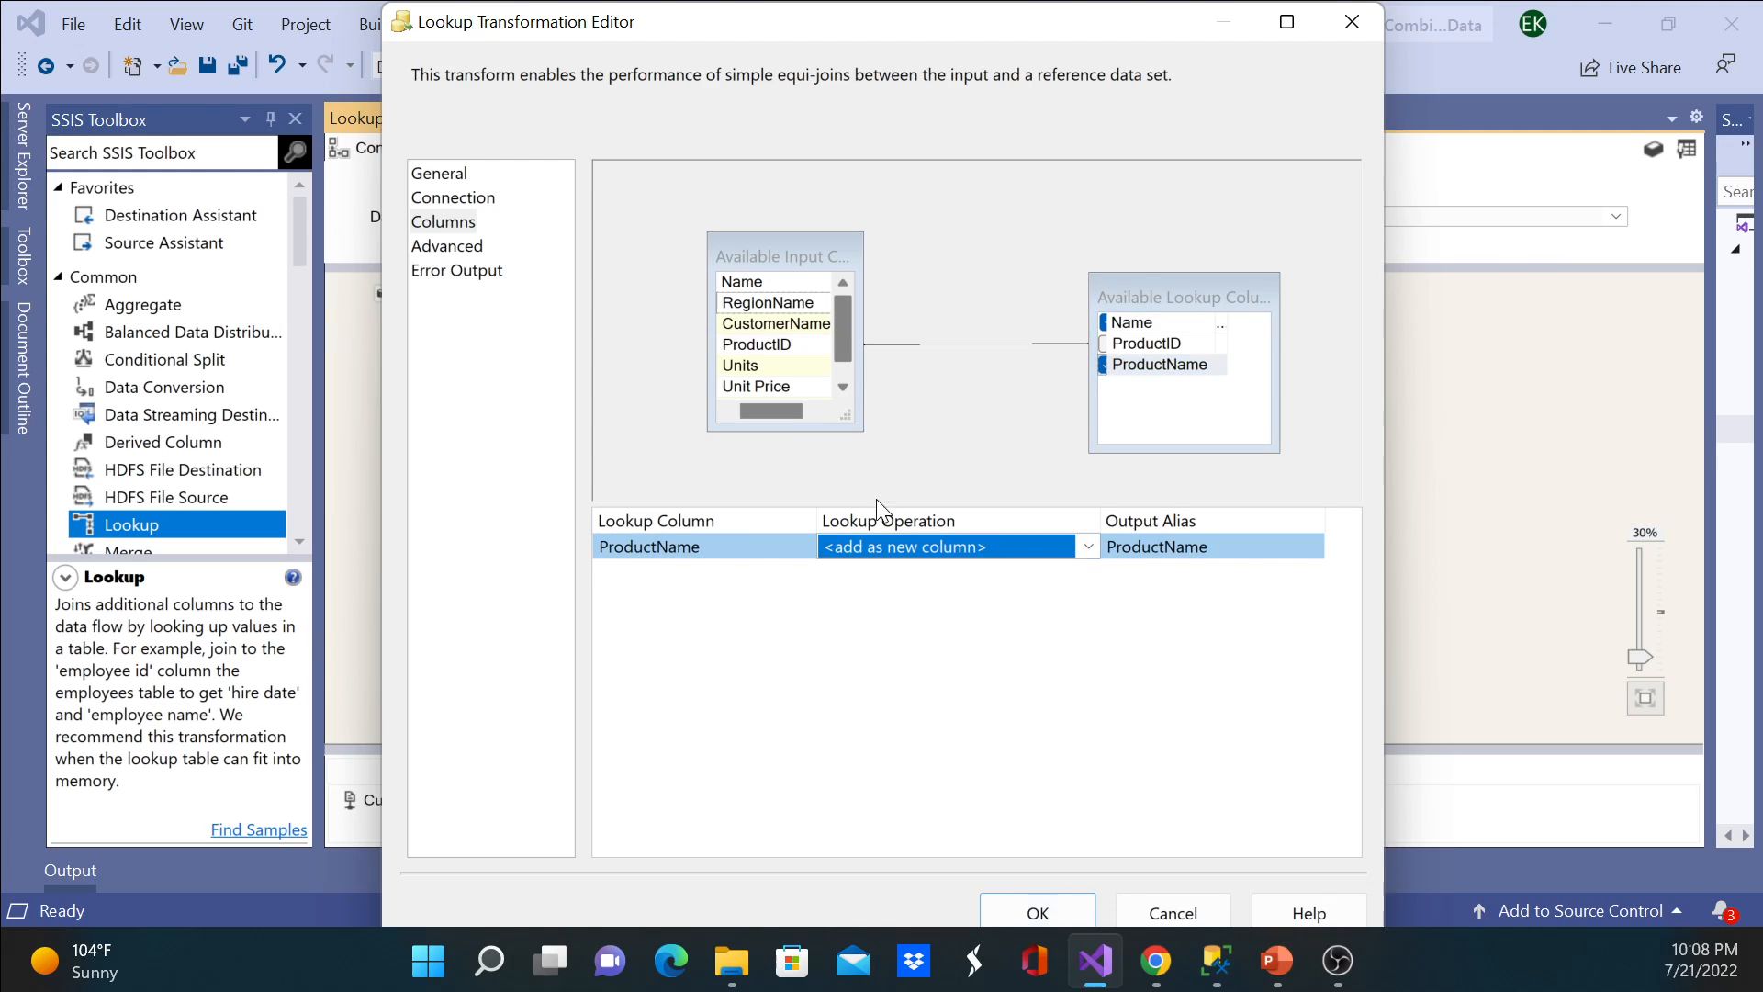
{"action": "left_click", "coordinate": [1034, 909]}
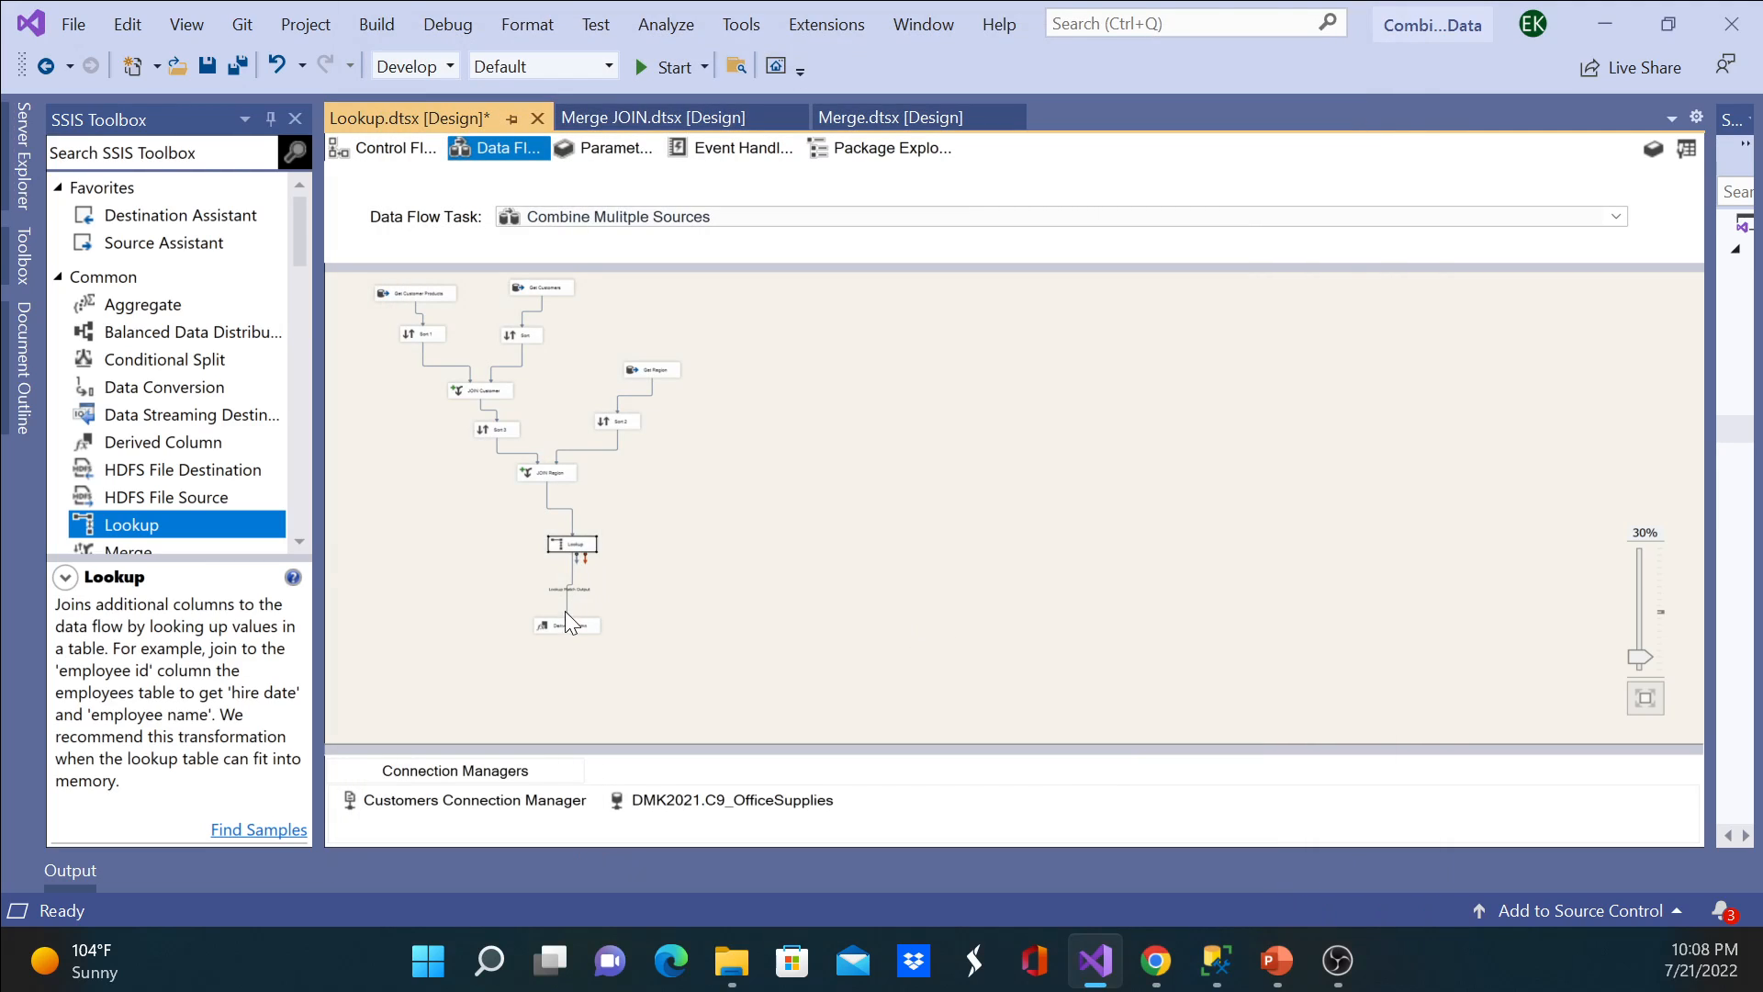
Step: Recheck the data viewer's column list on the Lookup Match Output path for ProductName
{"action": "double_click", "coordinate": [573, 588]}
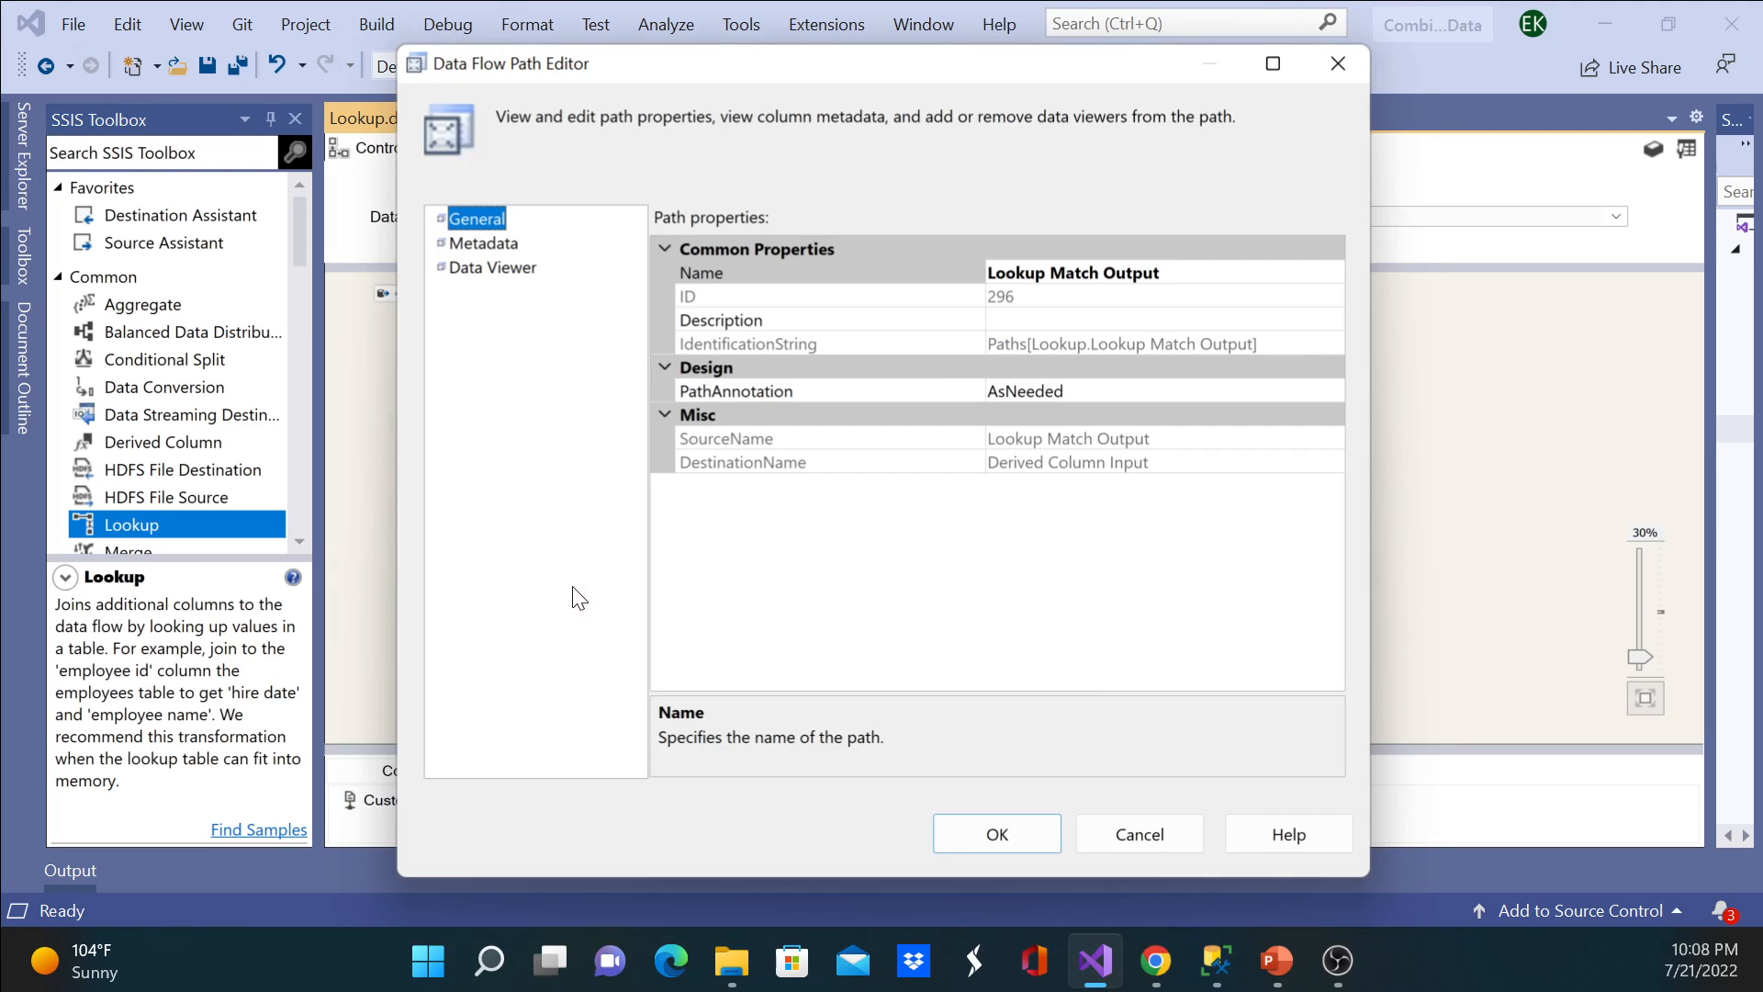
{"action": "left_click", "coordinate": [520, 274]}
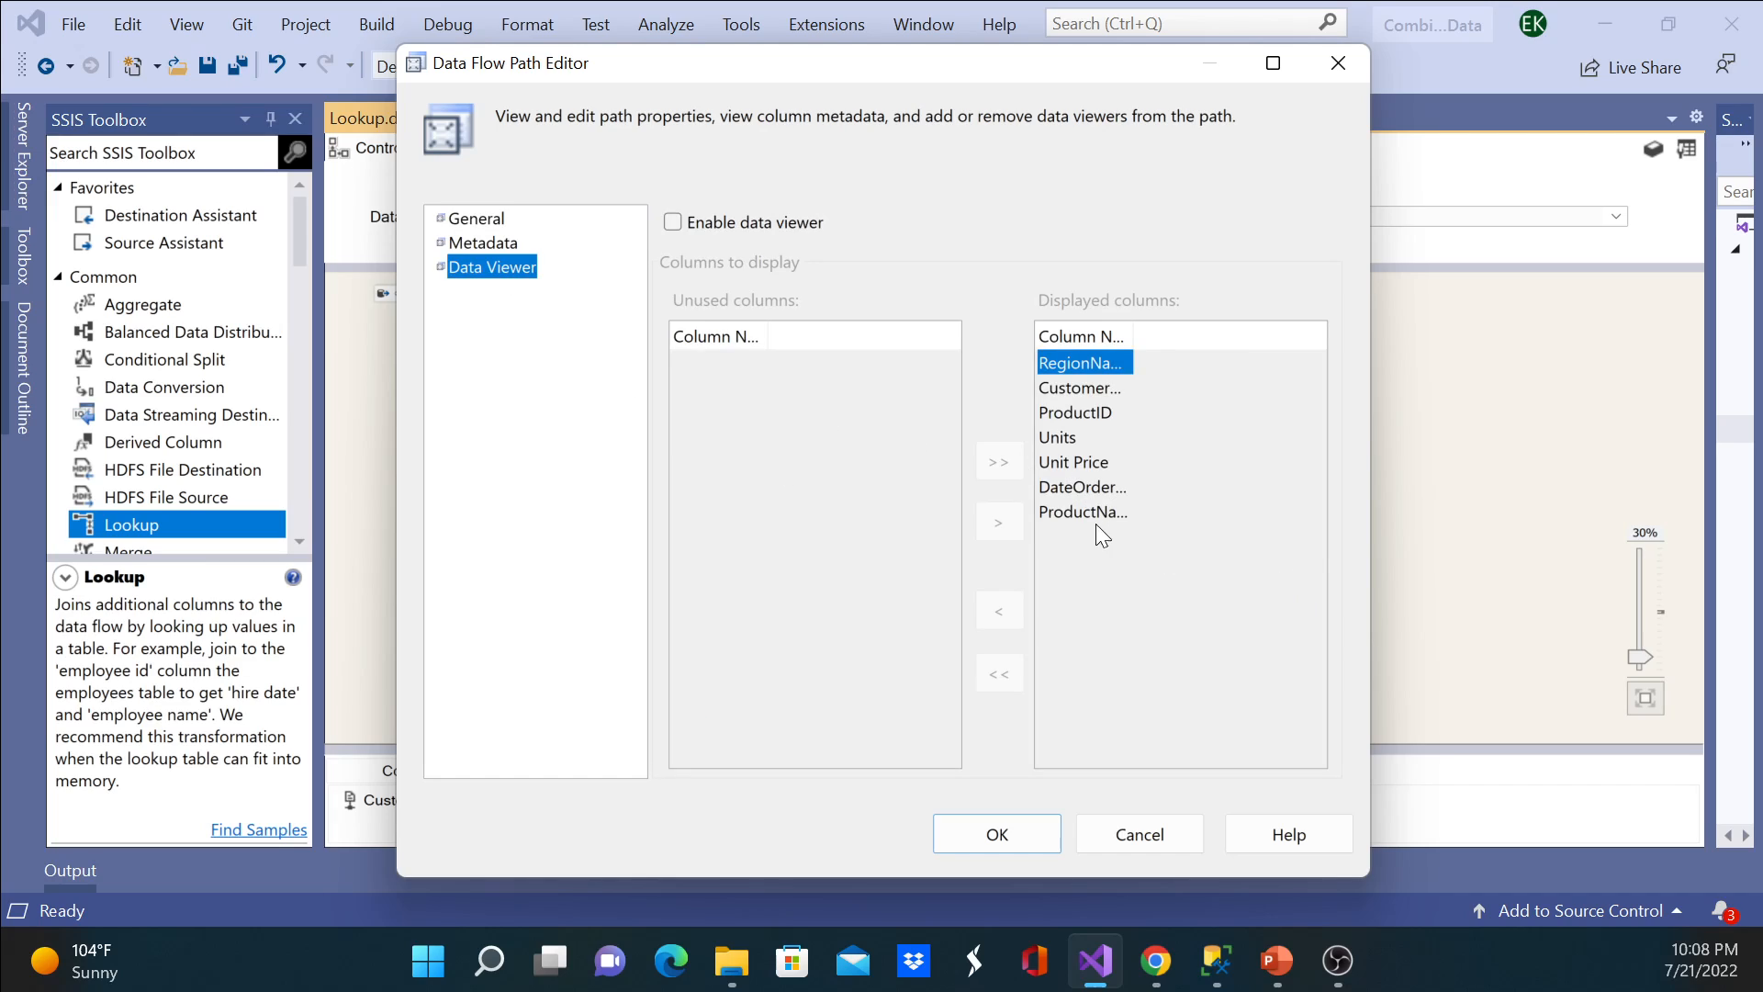
{"action": "left_click", "coordinate": [1003, 829]}
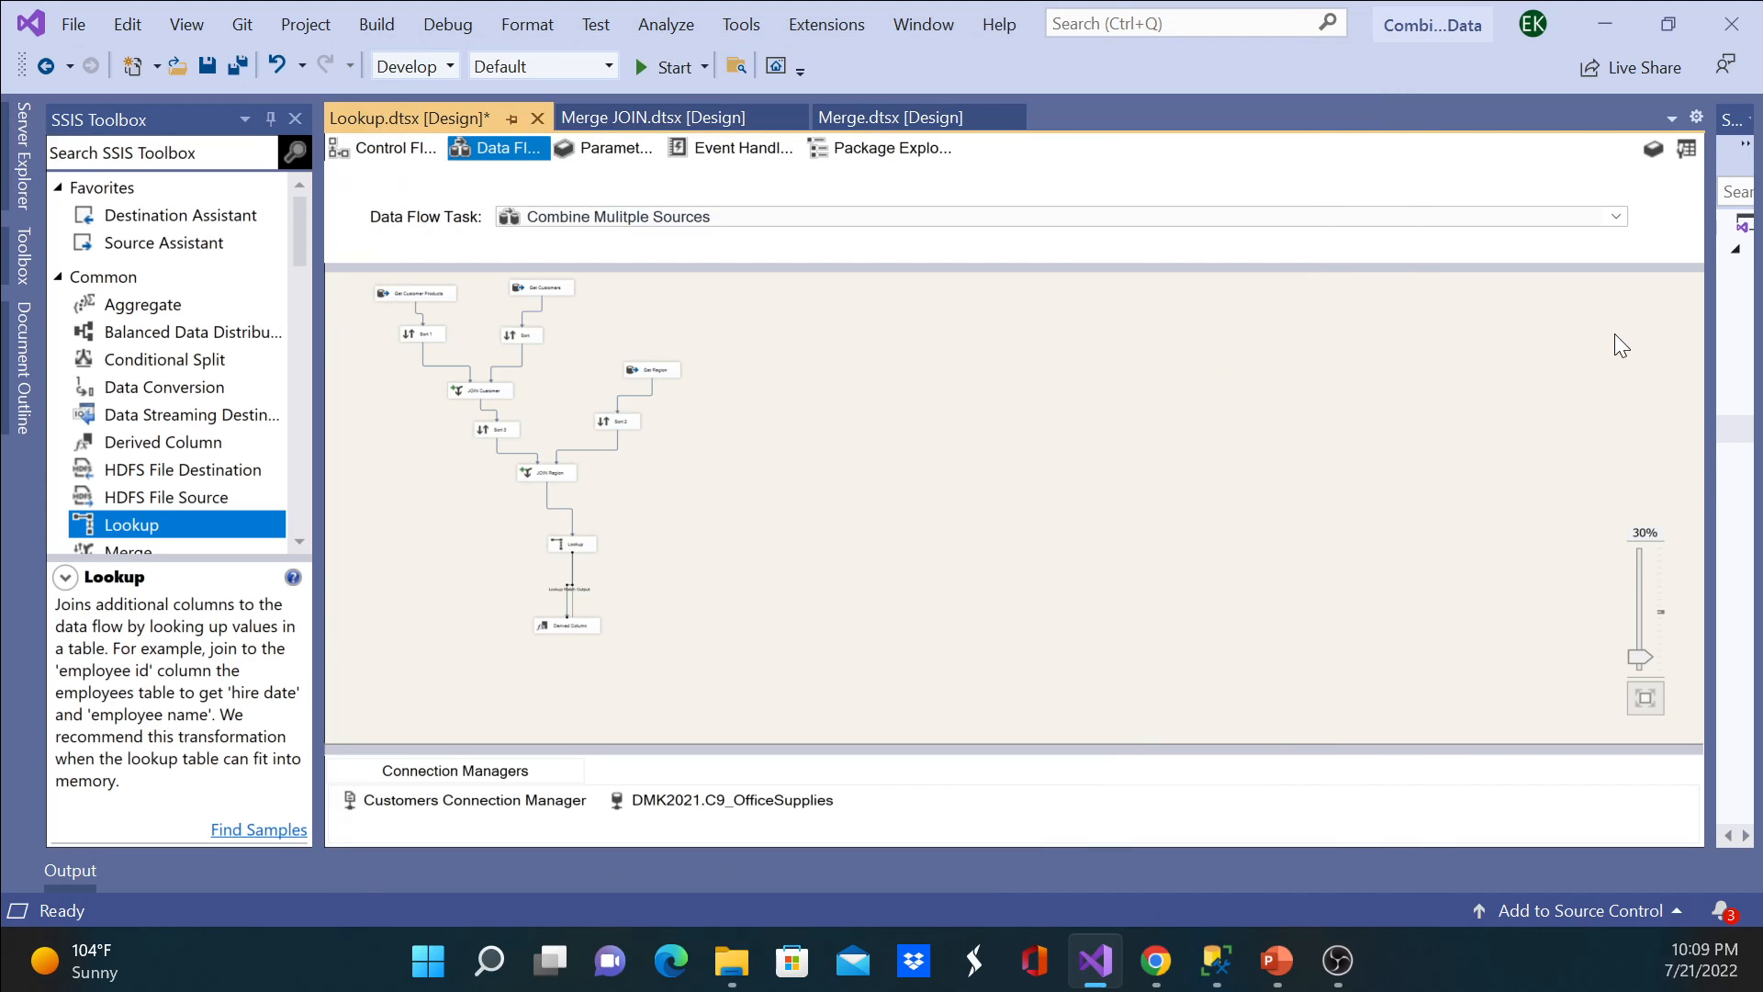
Step: Widen Solution Explorer, save the Lookup.dtsx package and execute it
{"action": "left_click_drag", "start_coordinate": [1709, 362], "coordinate": [1436, 396]}
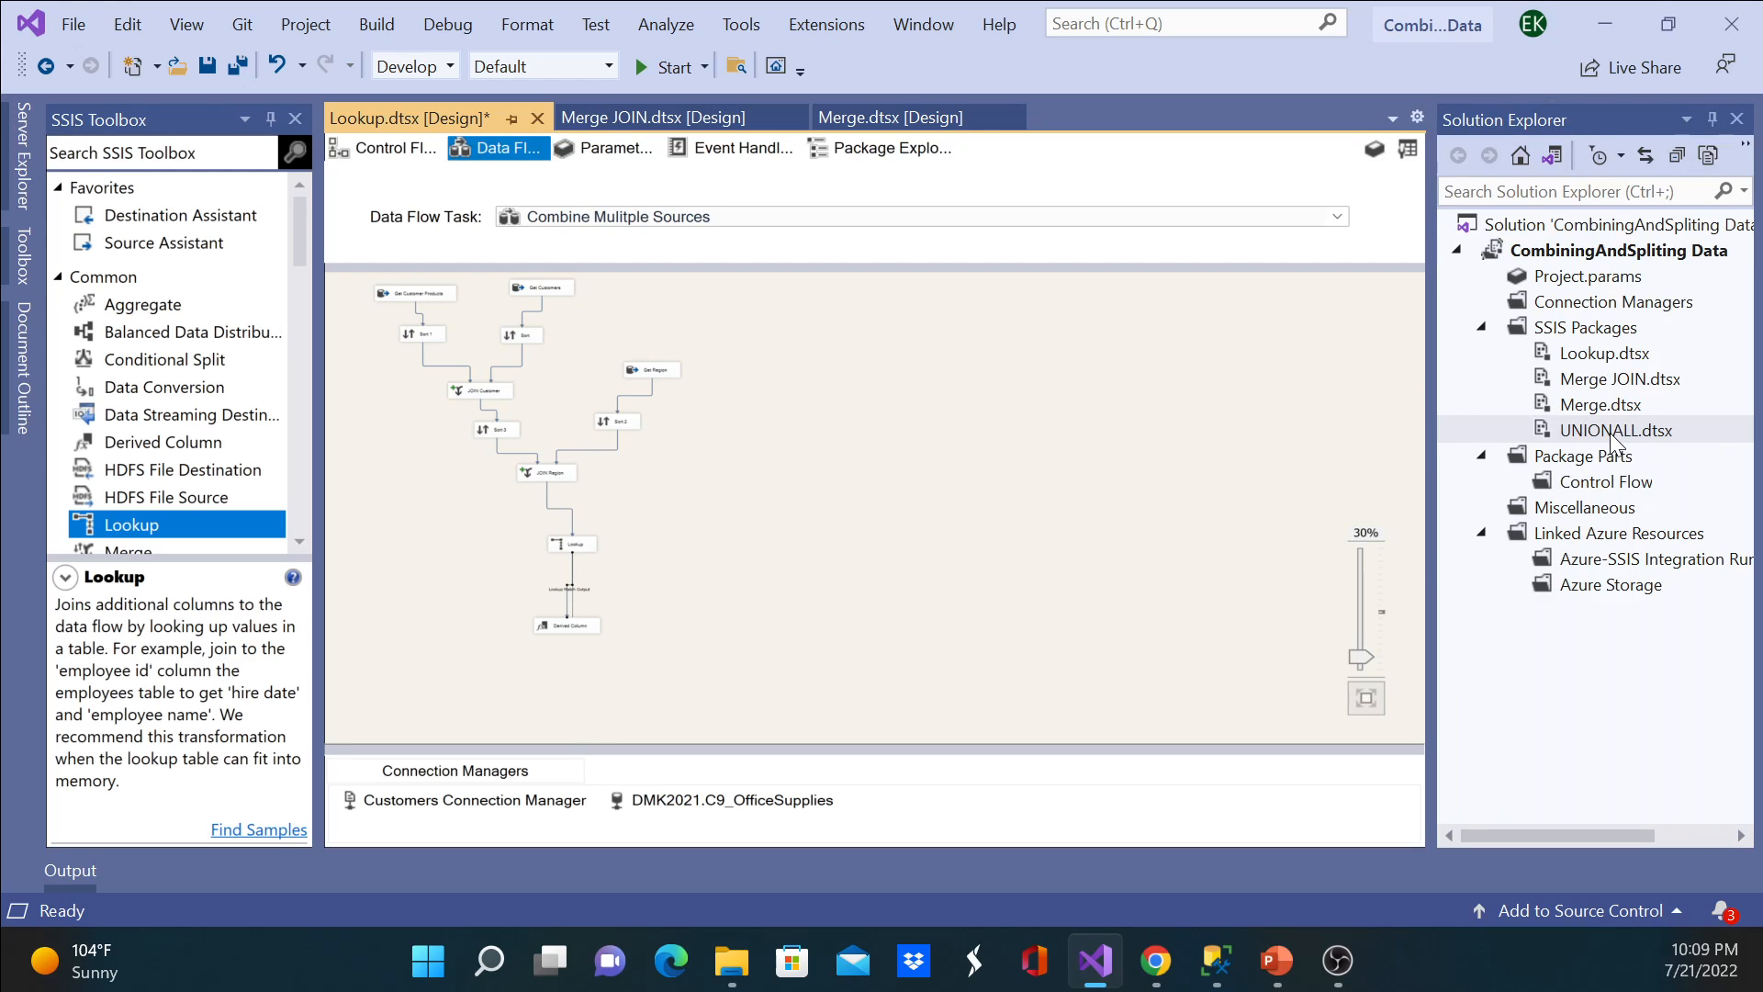
{"action": "left_click", "coordinate": [1599, 351]}
{"action": "right_click", "coordinate": [1599, 351]}
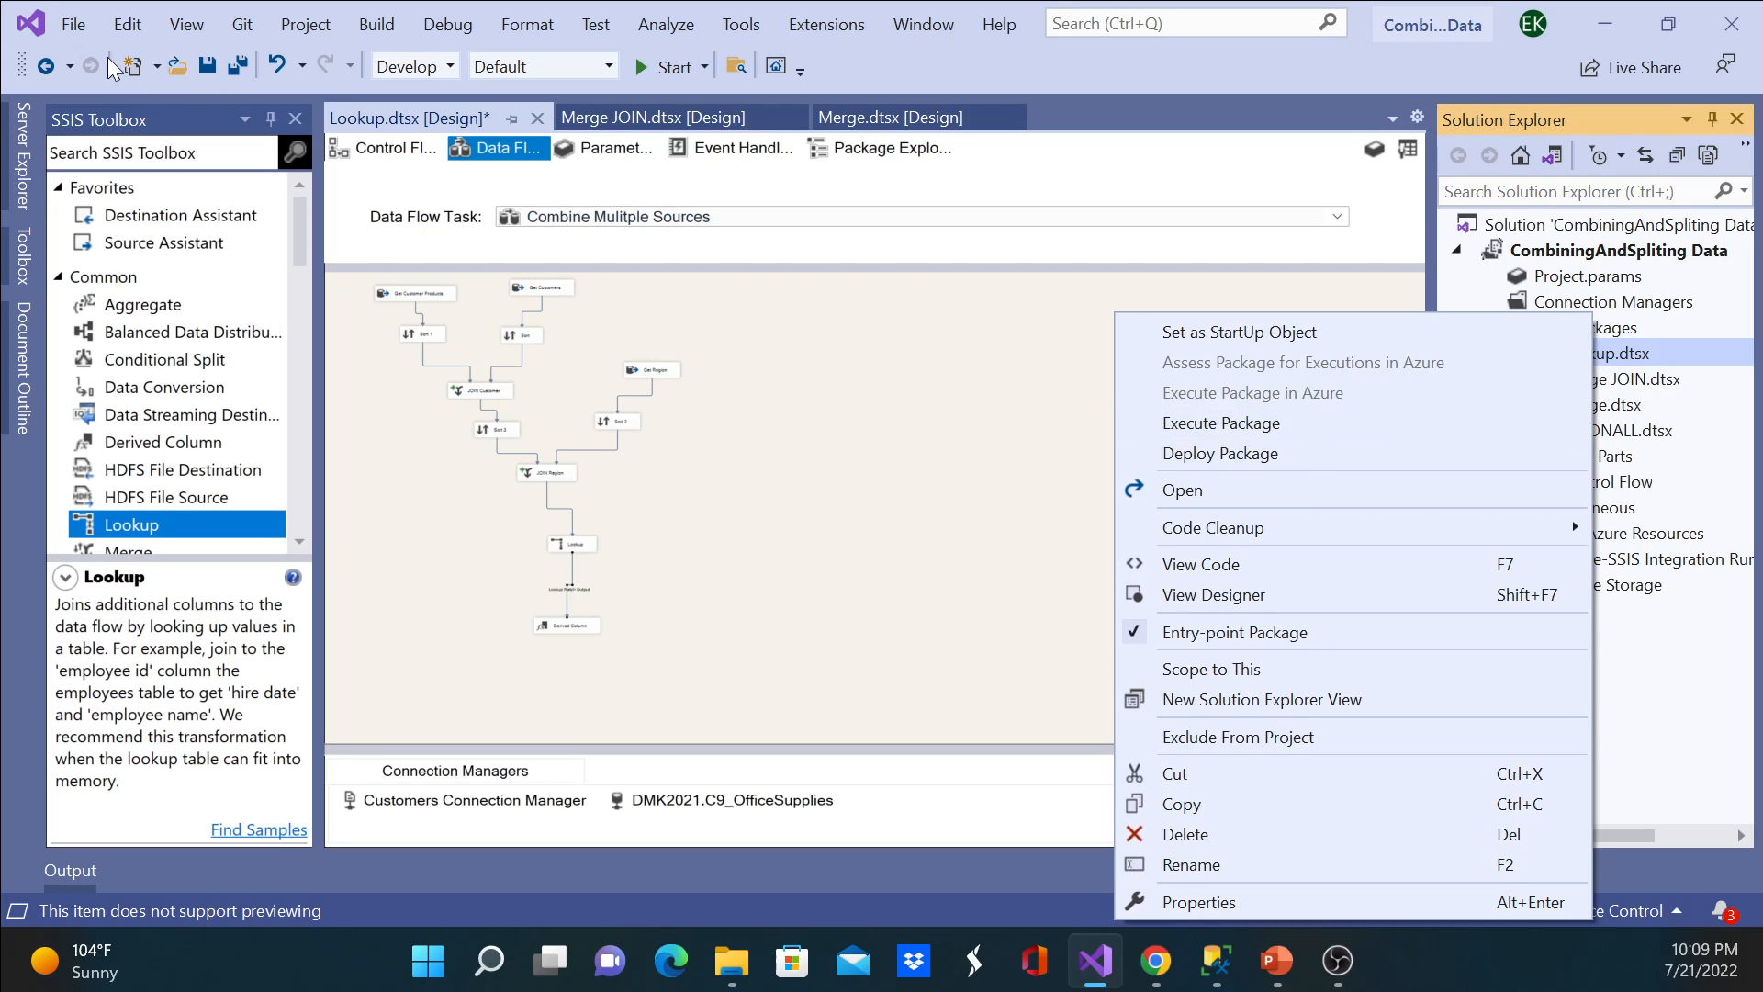
{"action": "left_click", "coordinate": [201, 62]}
{"action": "left_click", "coordinate": [201, 63]}
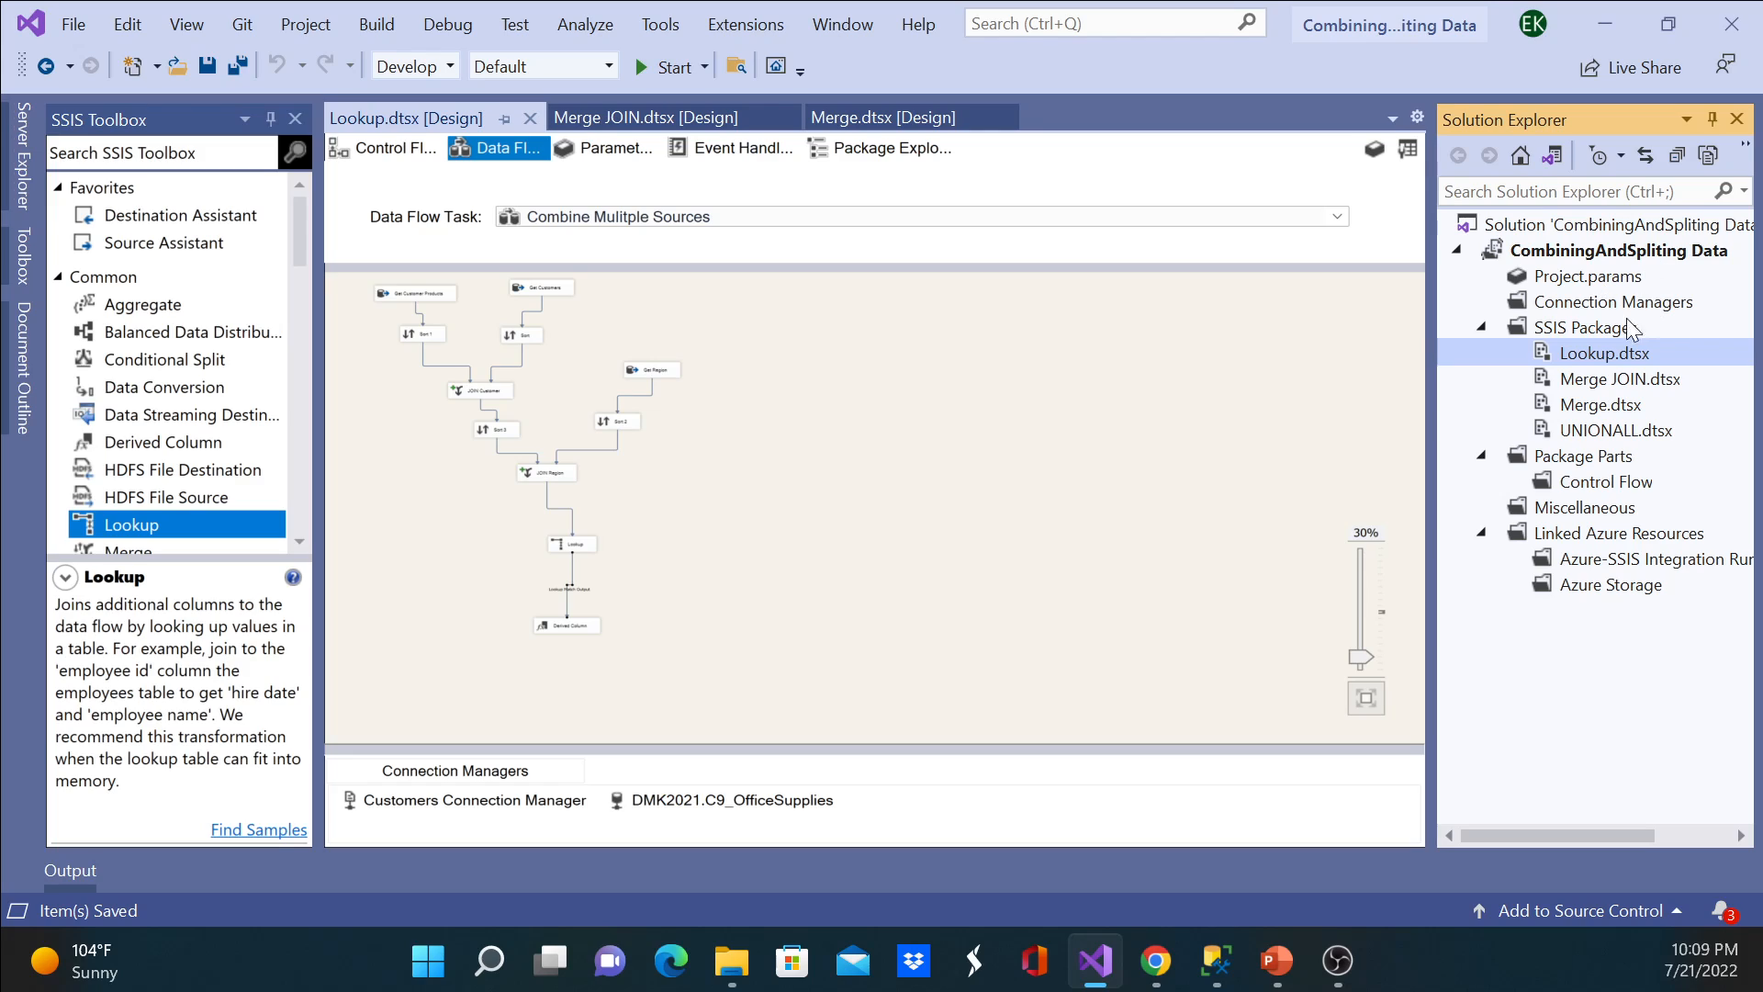
{"action": "right_click", "coordinate": [1596, 353]}
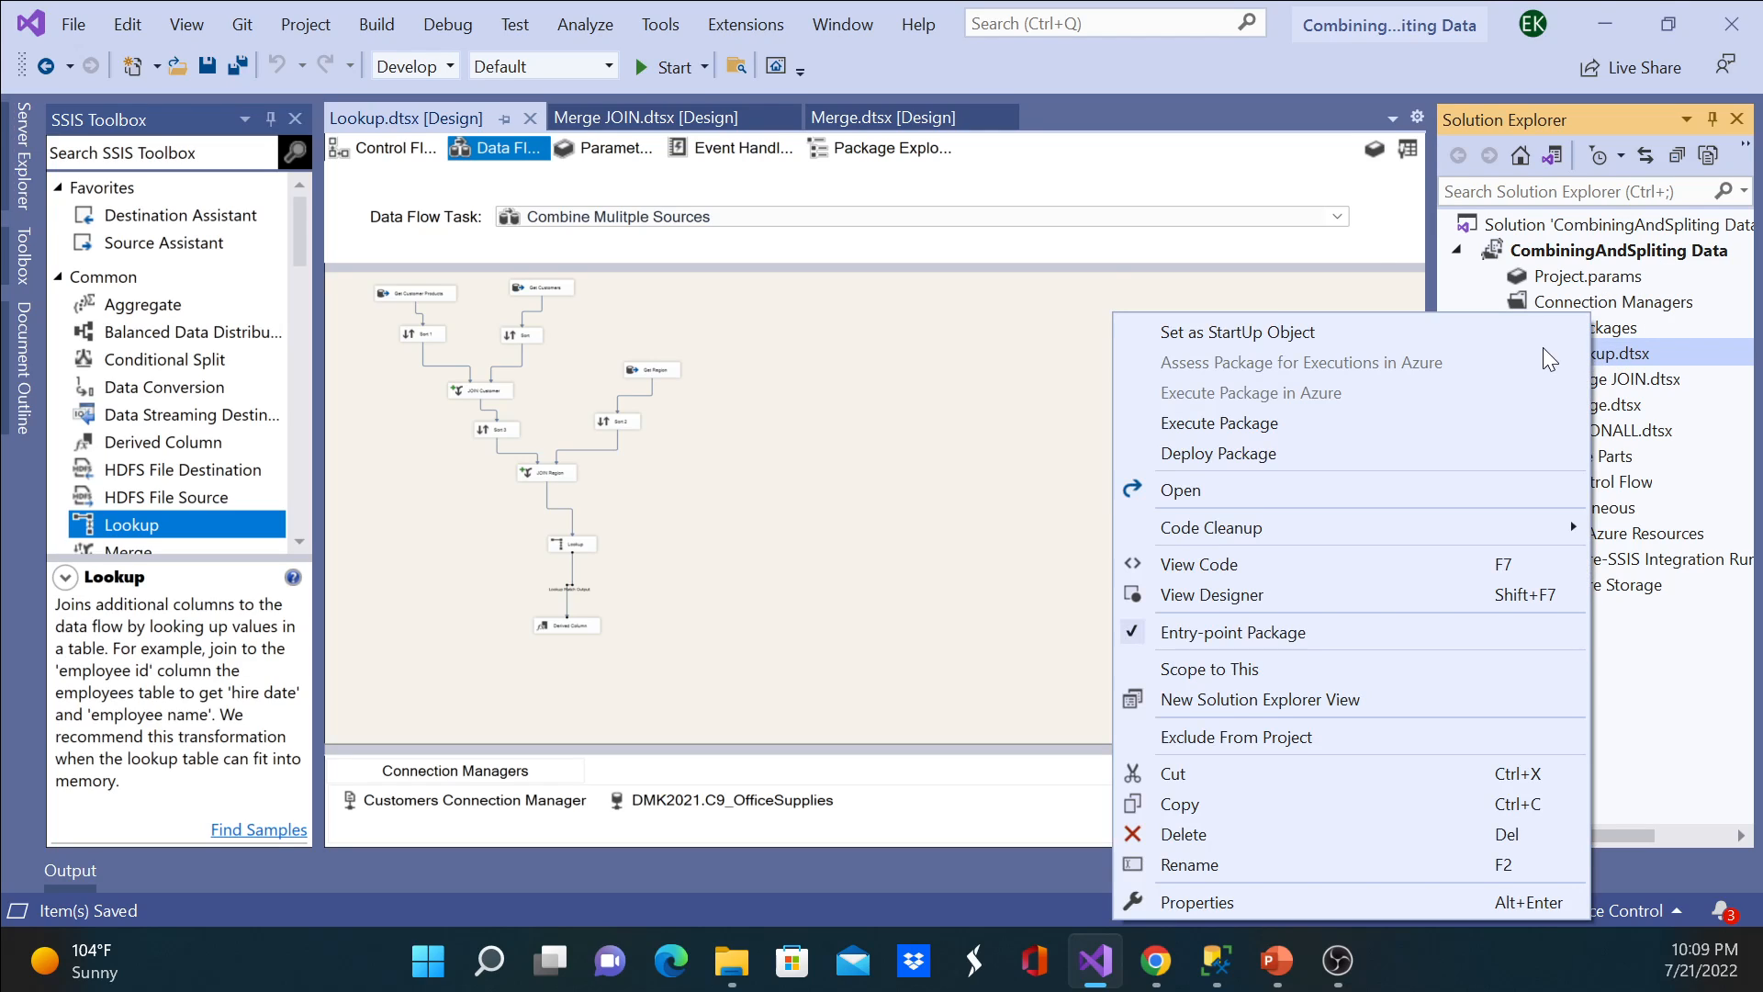
{"action": "left_click", "coordinate": [1246, 426]}
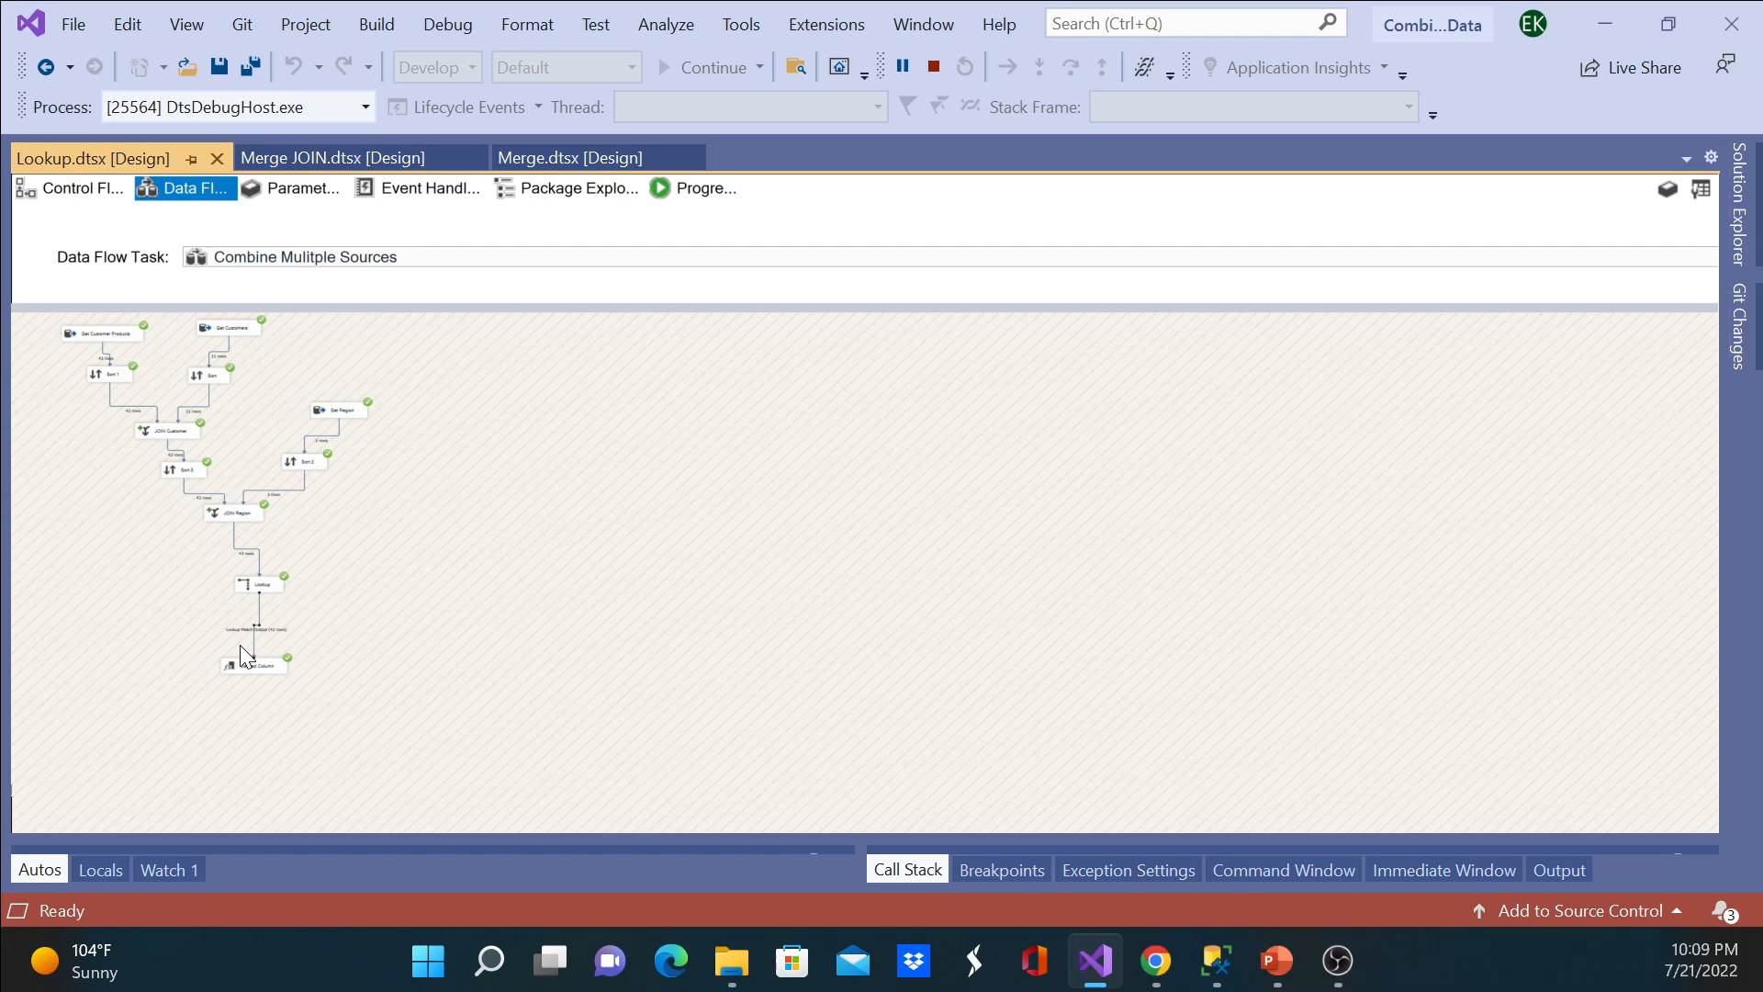
Step: Stop the debugging session of the Lookup package and return to design mode
{"action": "left_click", "coordinate": [123, 871]}
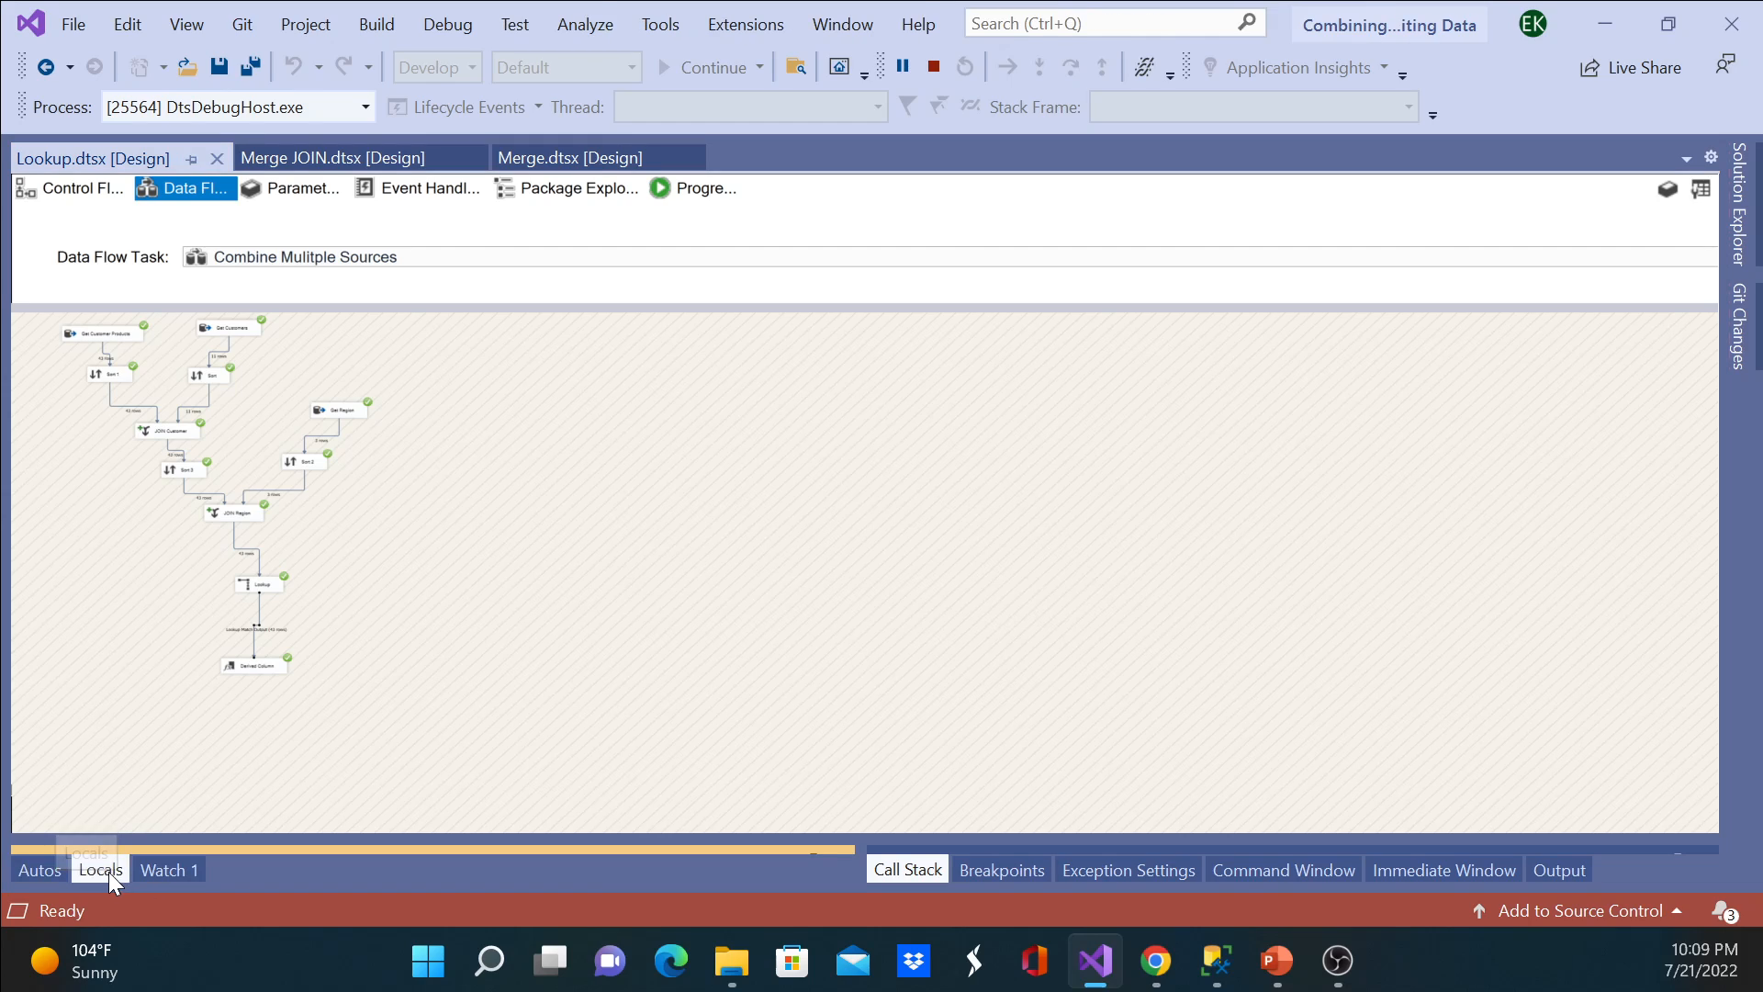
{"action": "left_click", "coordinate": [66, 869]}
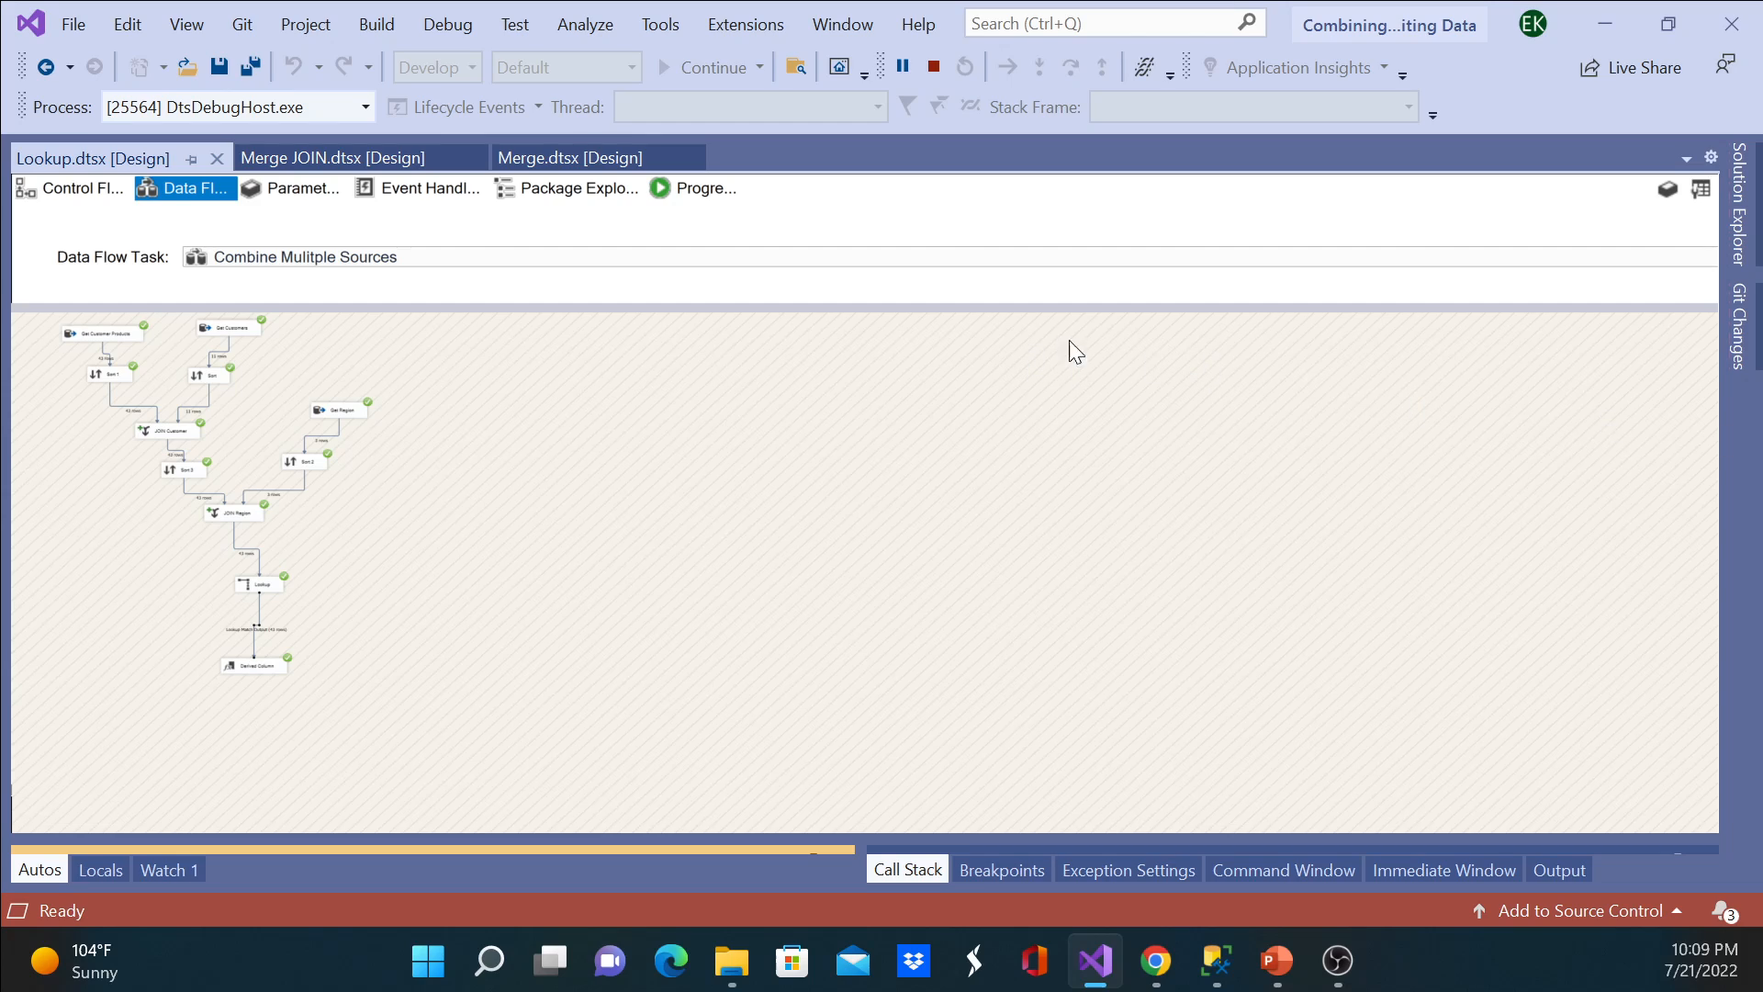
{"action": "left_click", "coordinate": [933, 66]}
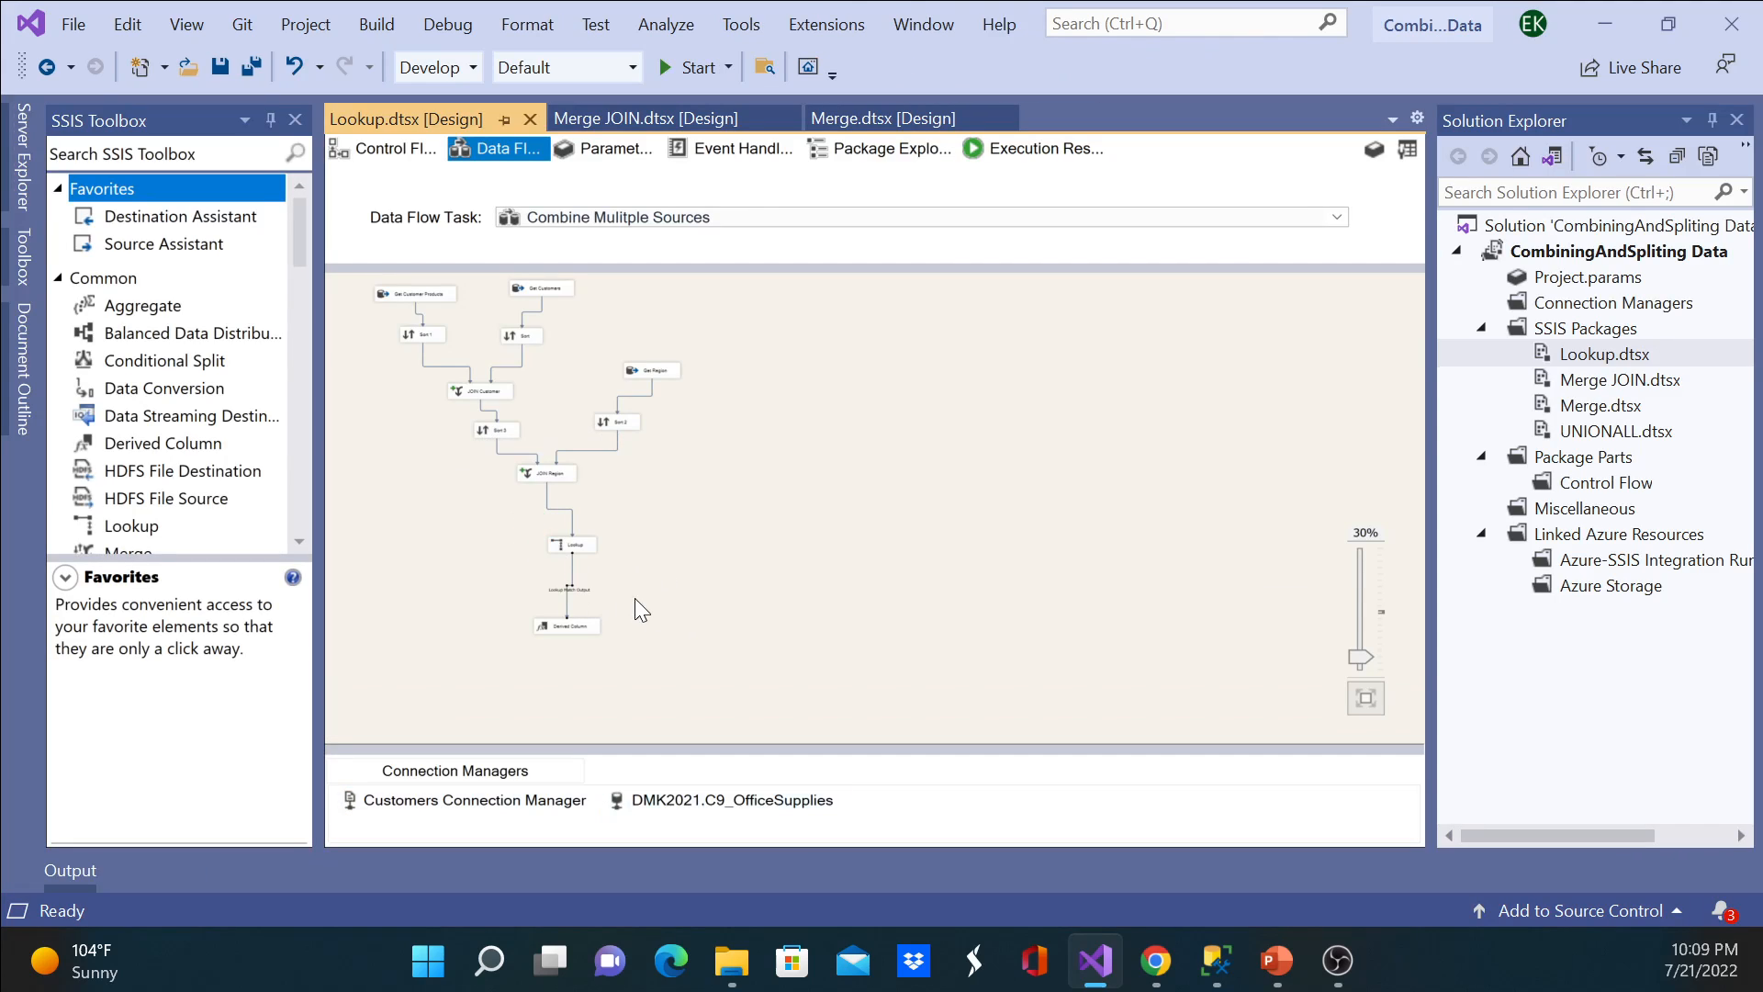
Step: Enable a data viewer on the Lookup Match Output path and widen the displayed columns list to show full names
{"action": "left_click", "coordinate": [561, 626]}
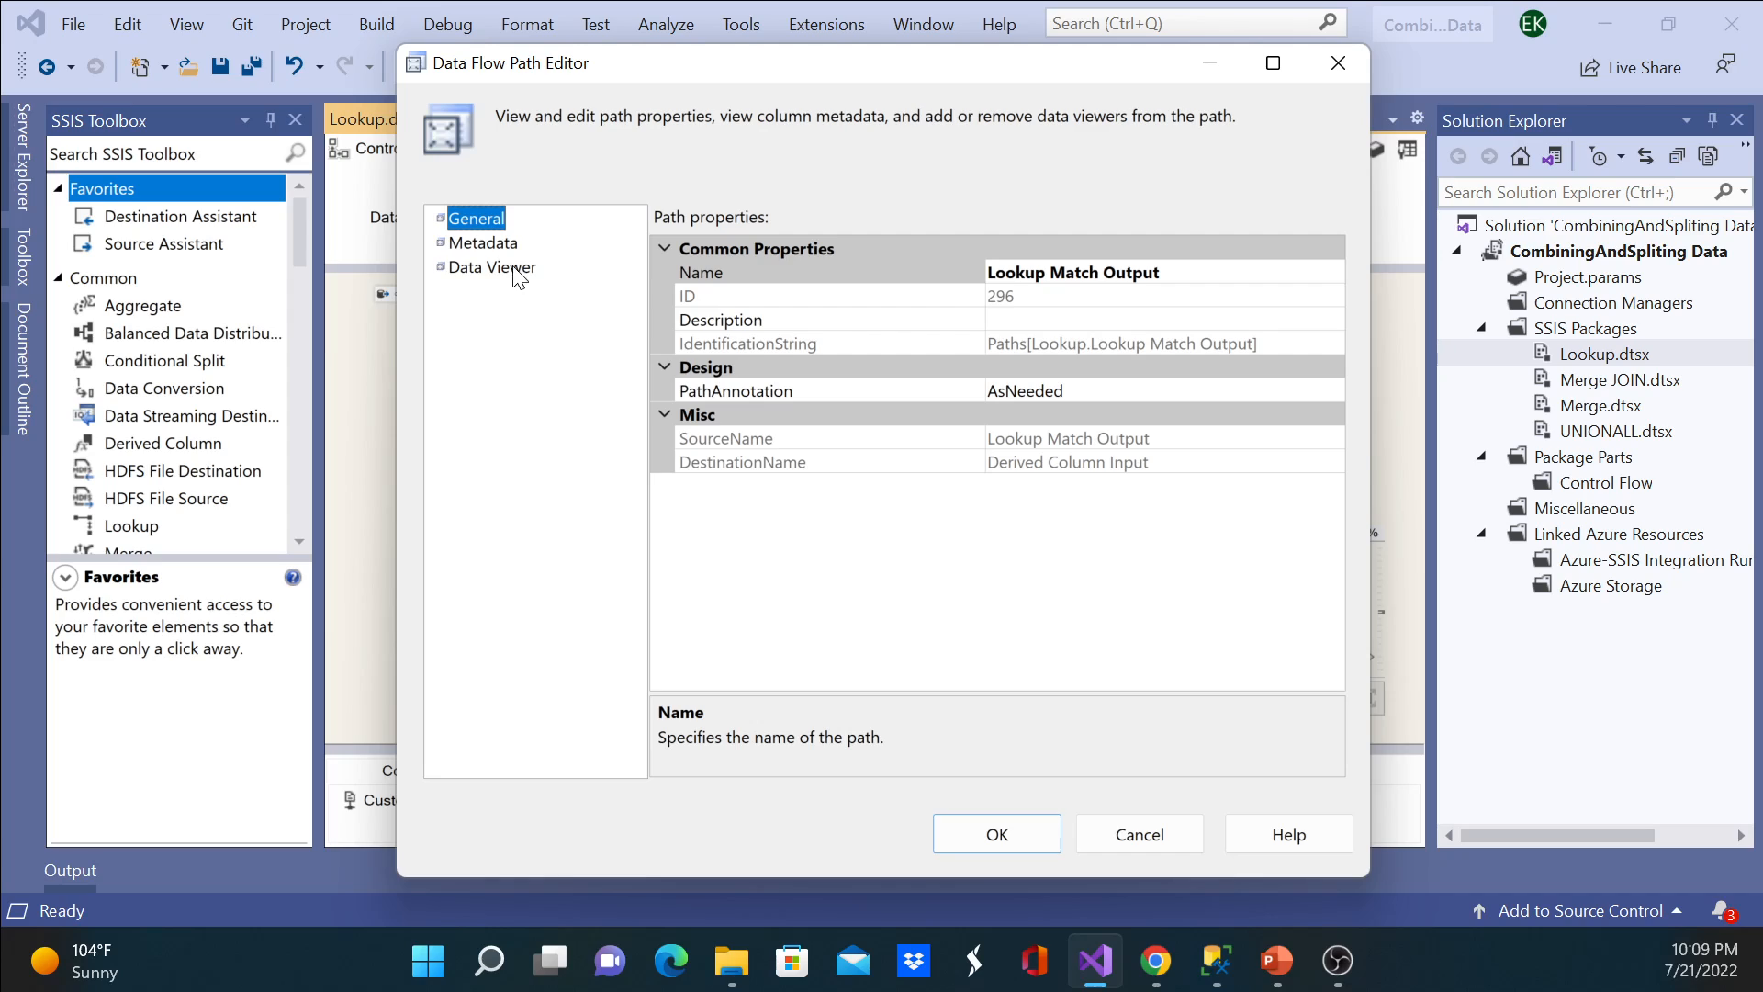
{"action": "left_click", "coordinate": [514, 268]}
{"action": "left_click", "coordinate": [674, 222]}
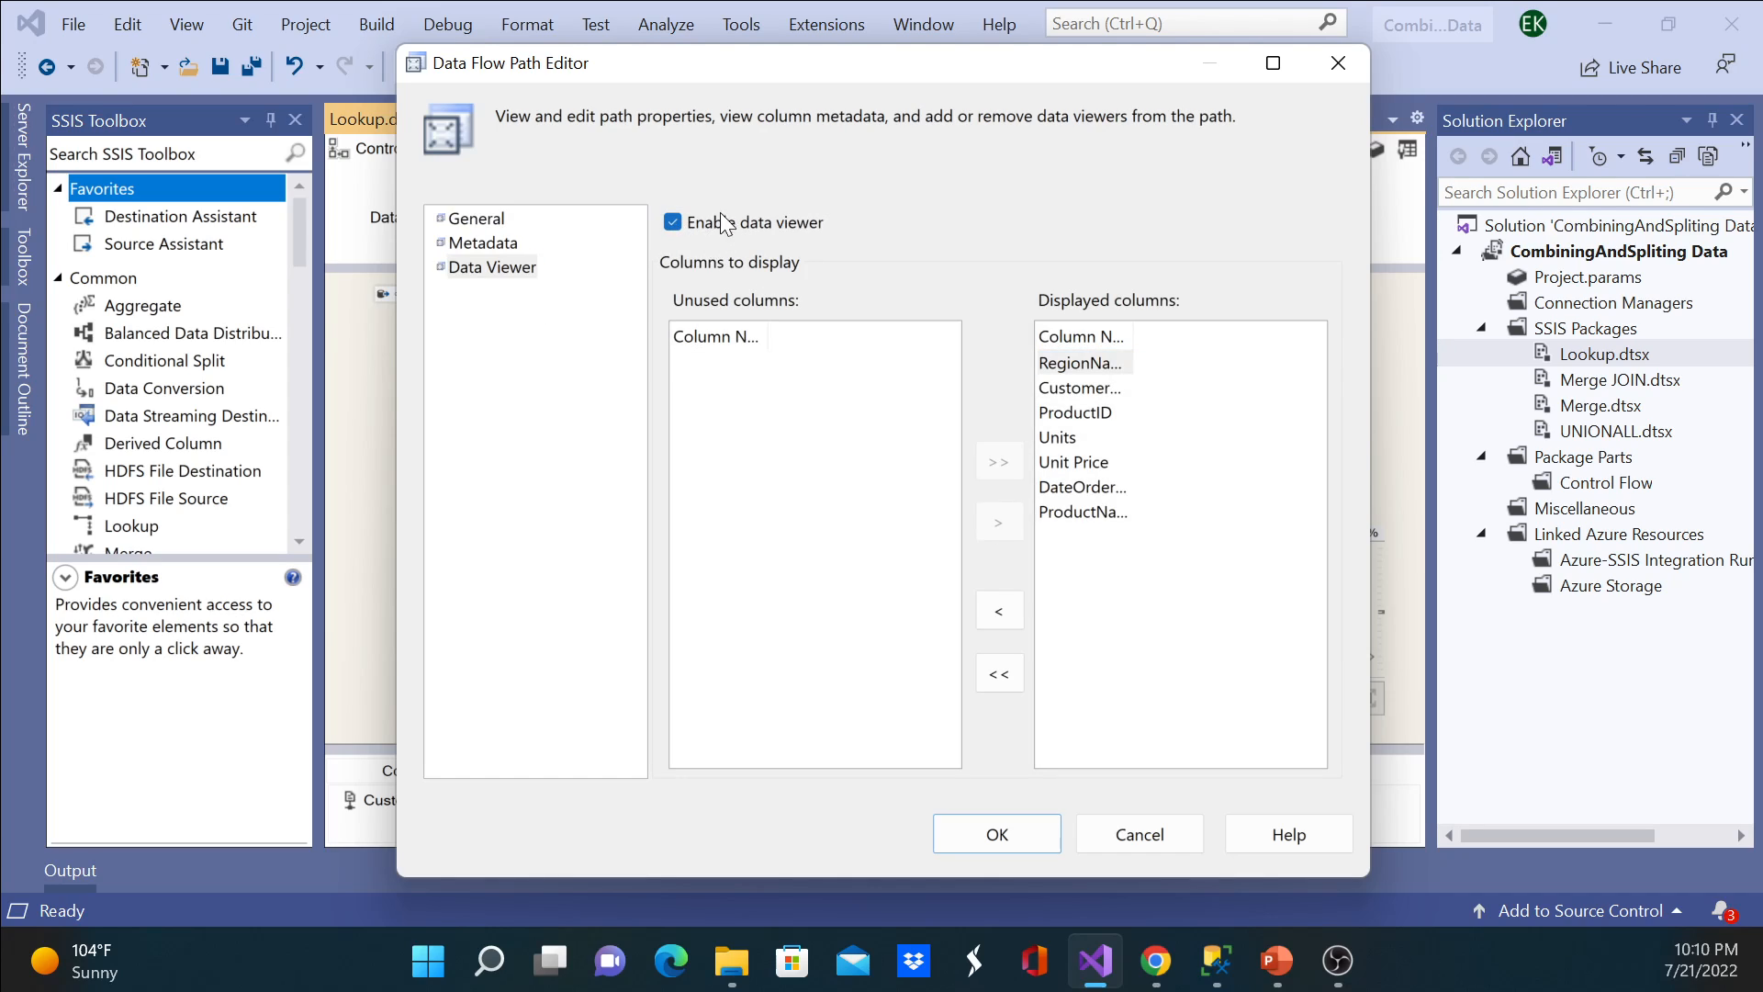
{"action": "left_click_drag", "start_coordinate": [1143, 336], "coordinate": [1220, 336]}
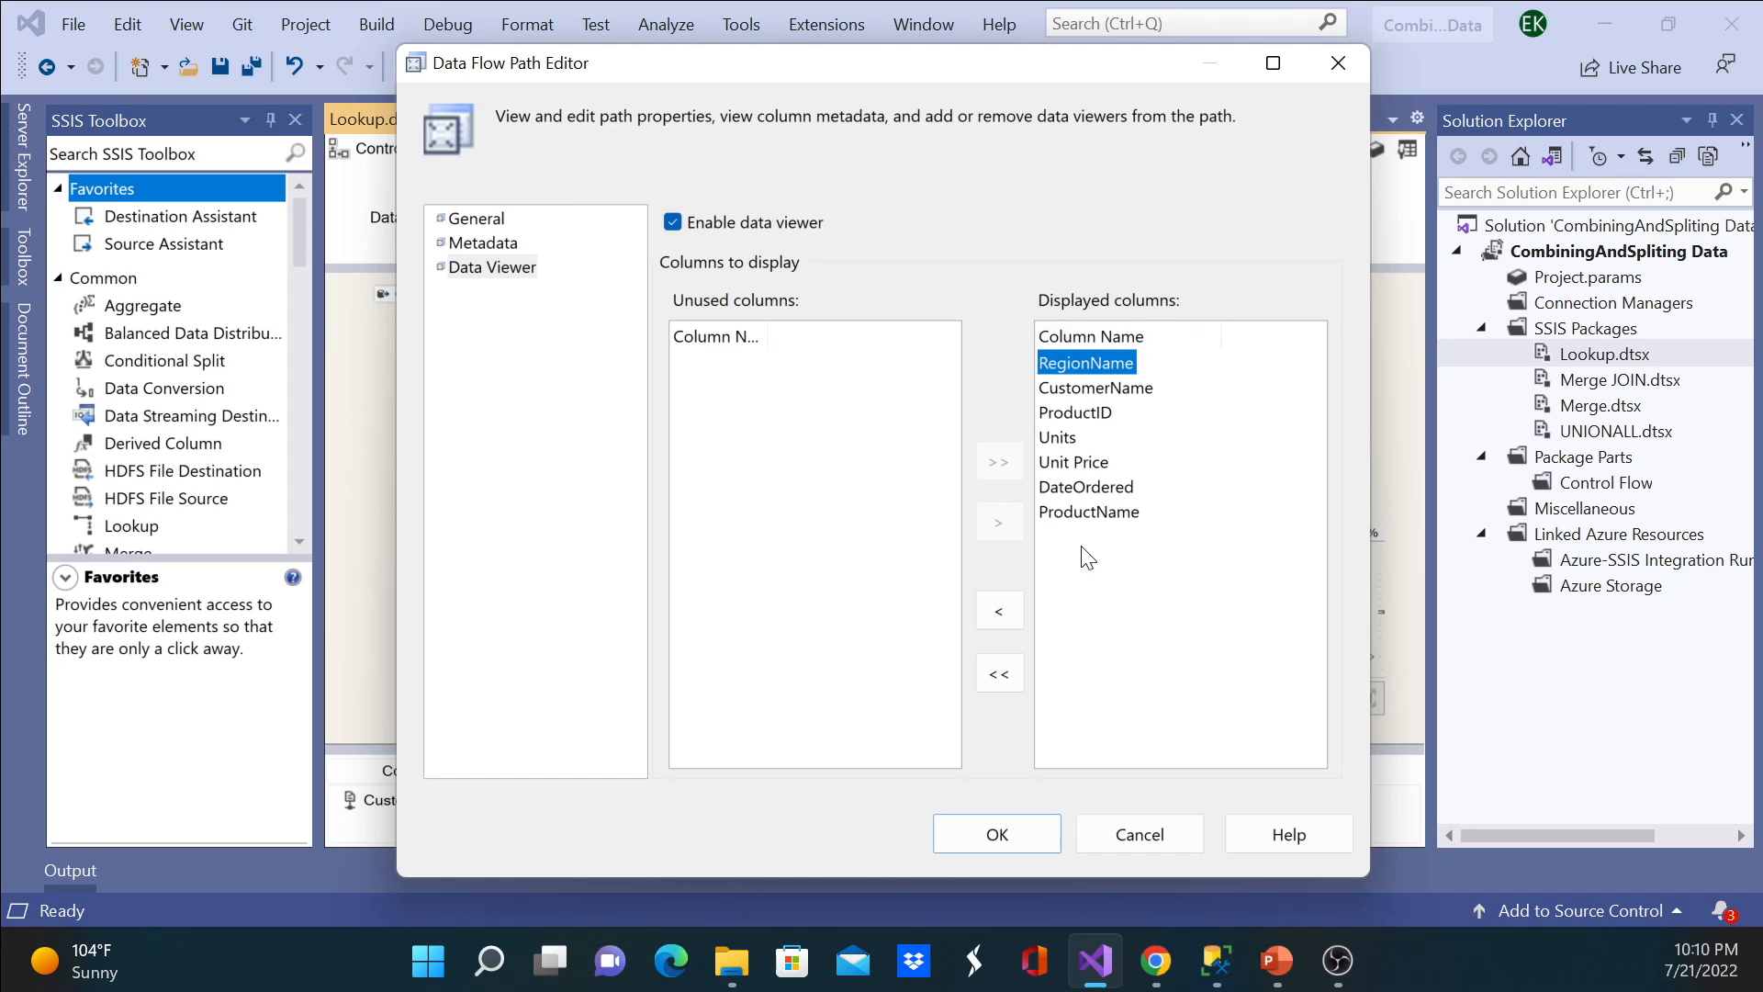
Step: Place ProductName directly after ProductID in the data viewer's displayed columns
{"action": "left_click", "coordinate": [1097, 515]}
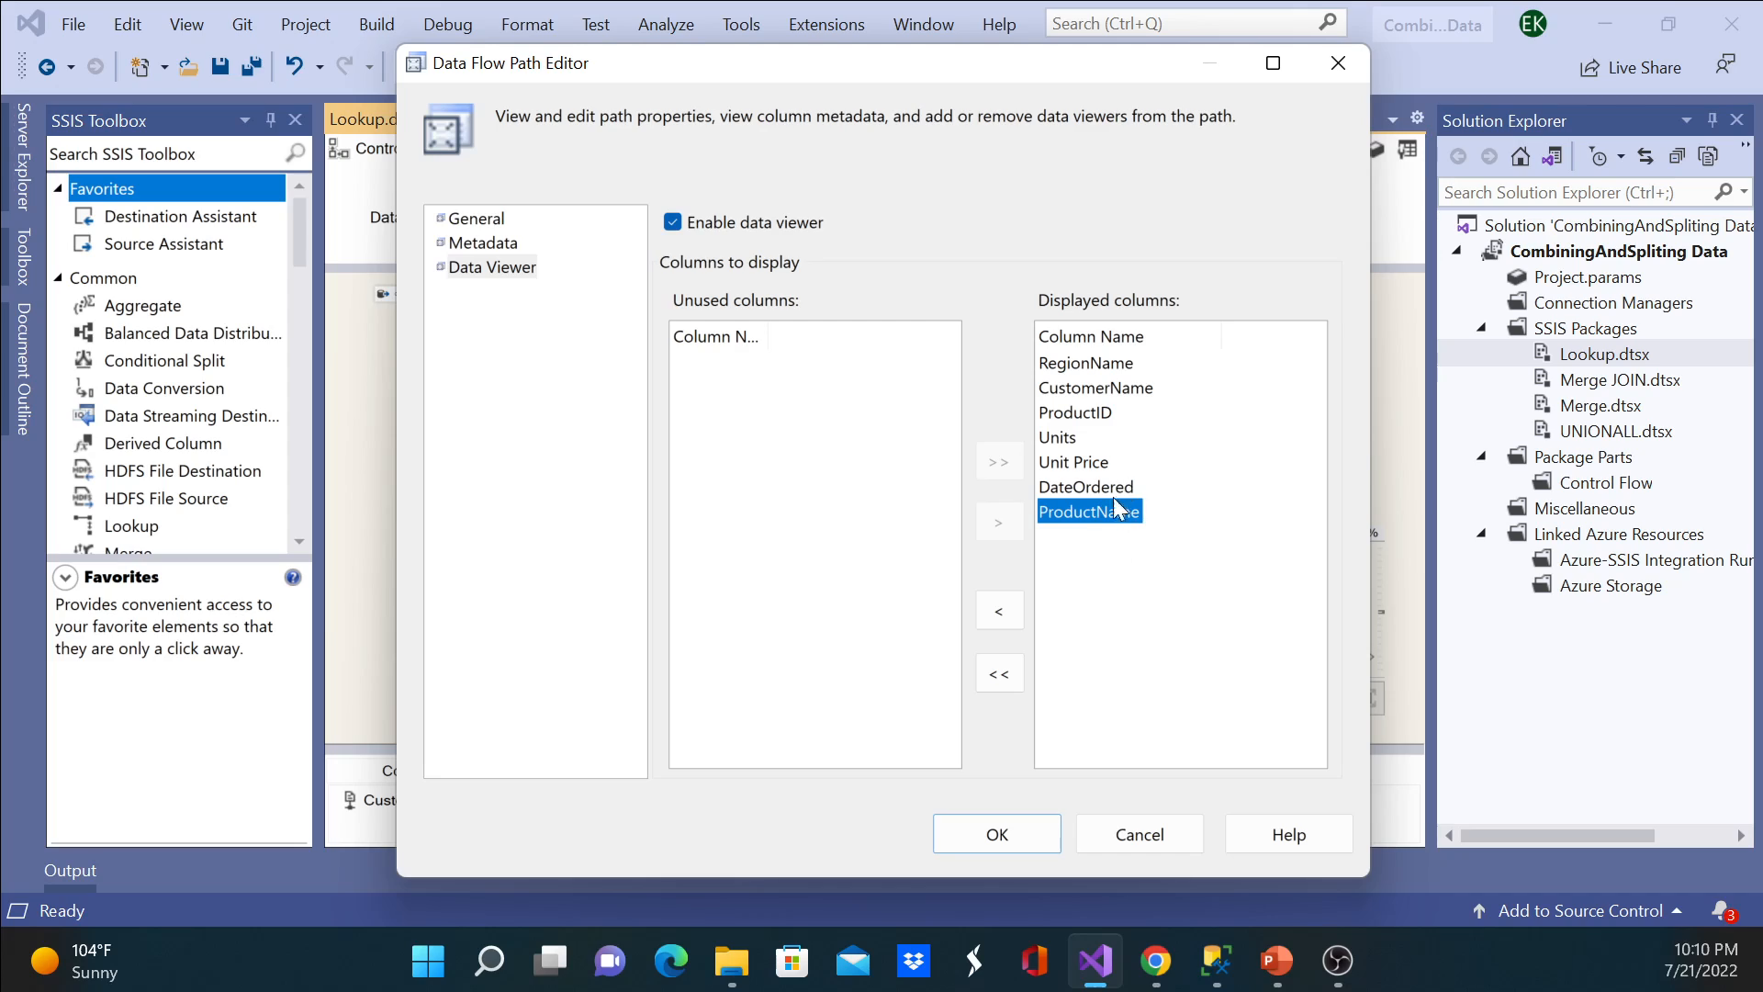
{"action": "left_click", "coordinate": [998, 613]}
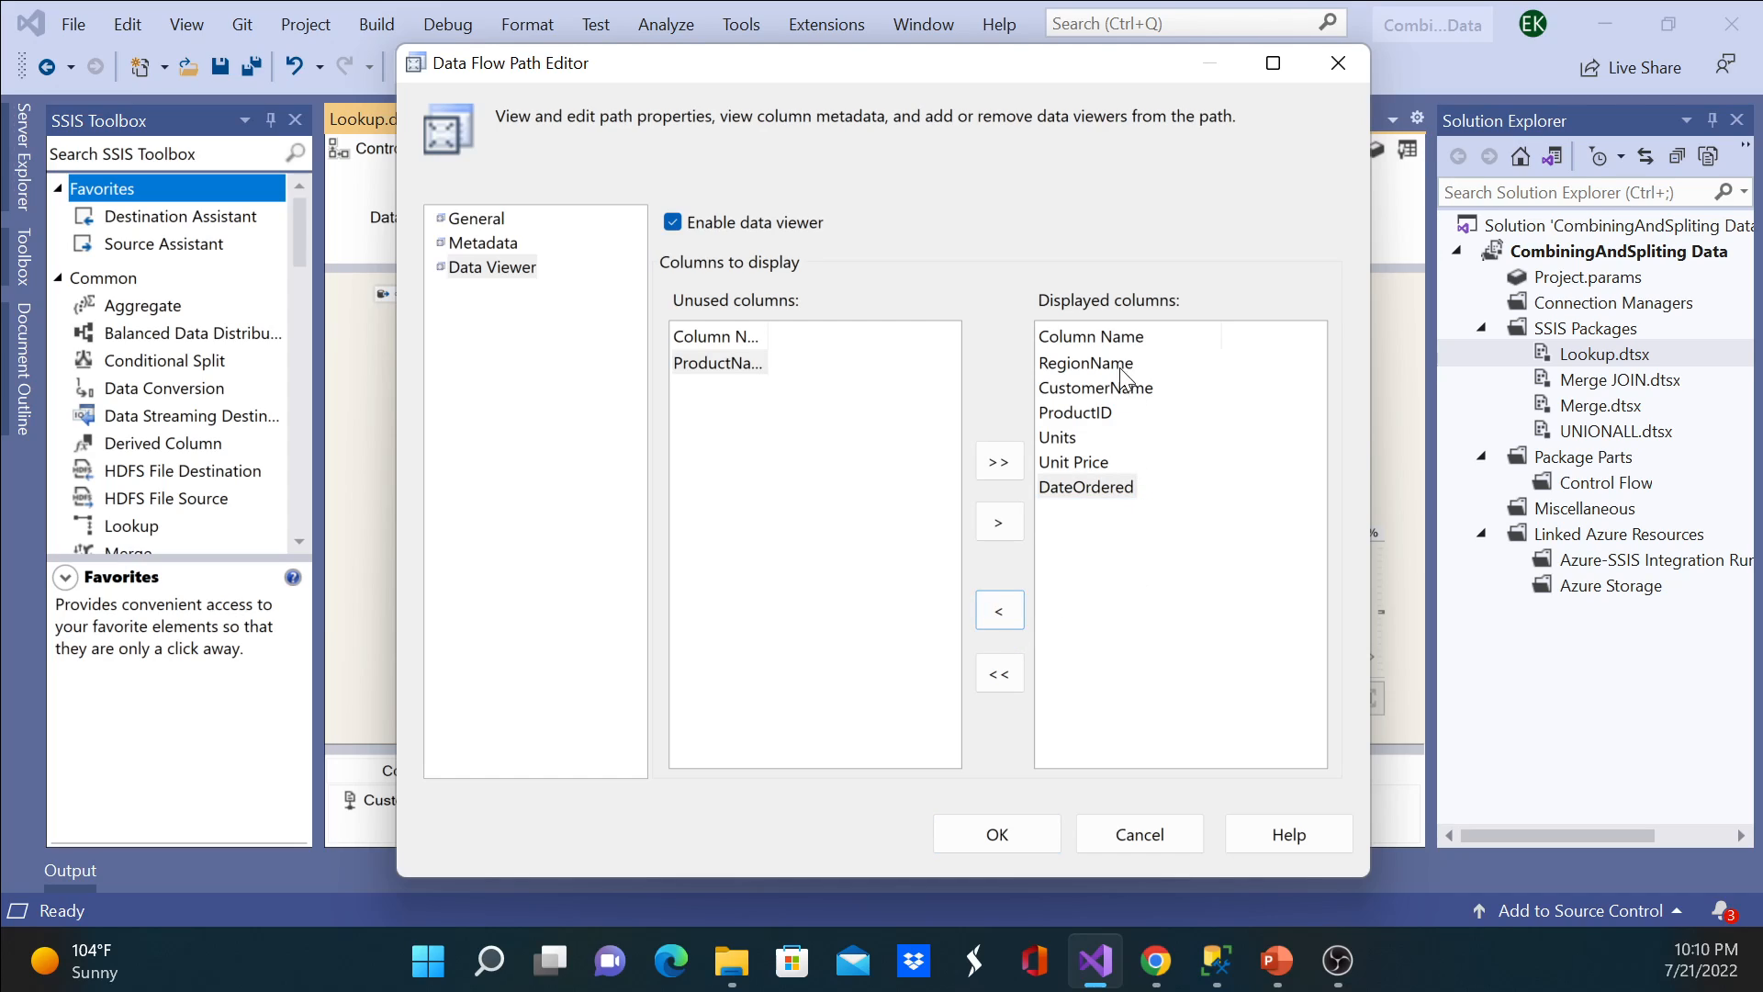
{"action": "left_click", "coordinate": [1091, 418]}
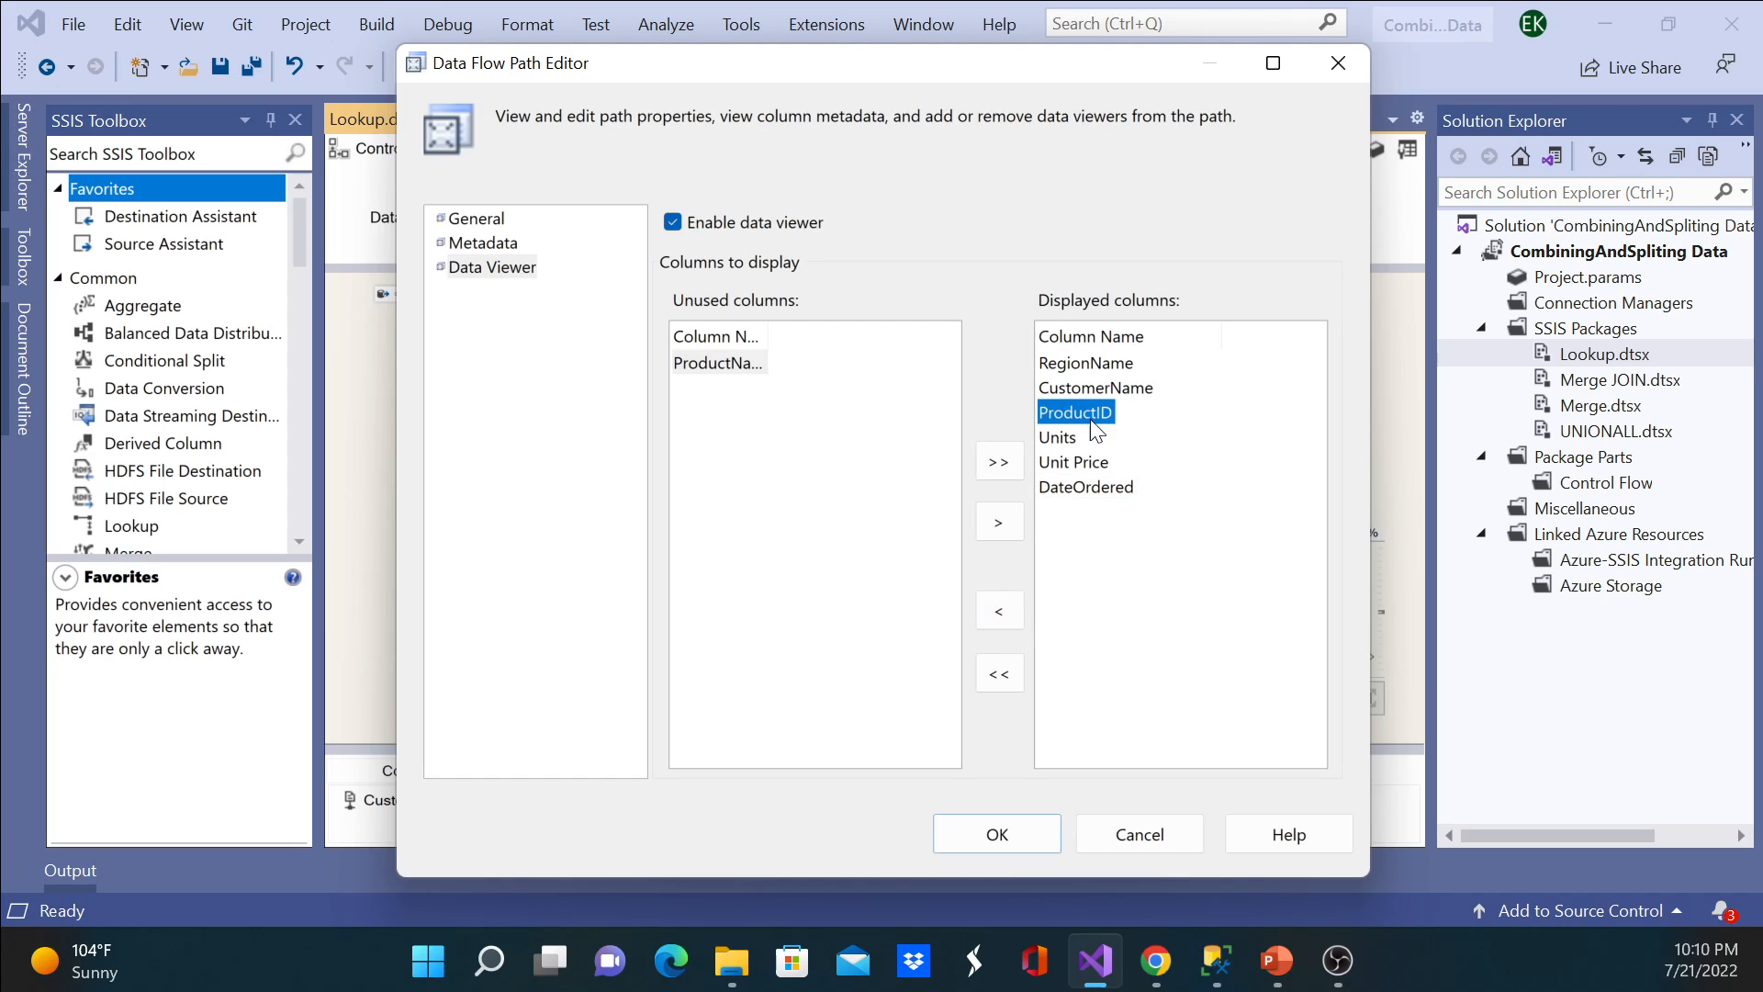
{"action": "left_click", "coordinate": [1006, 522]}
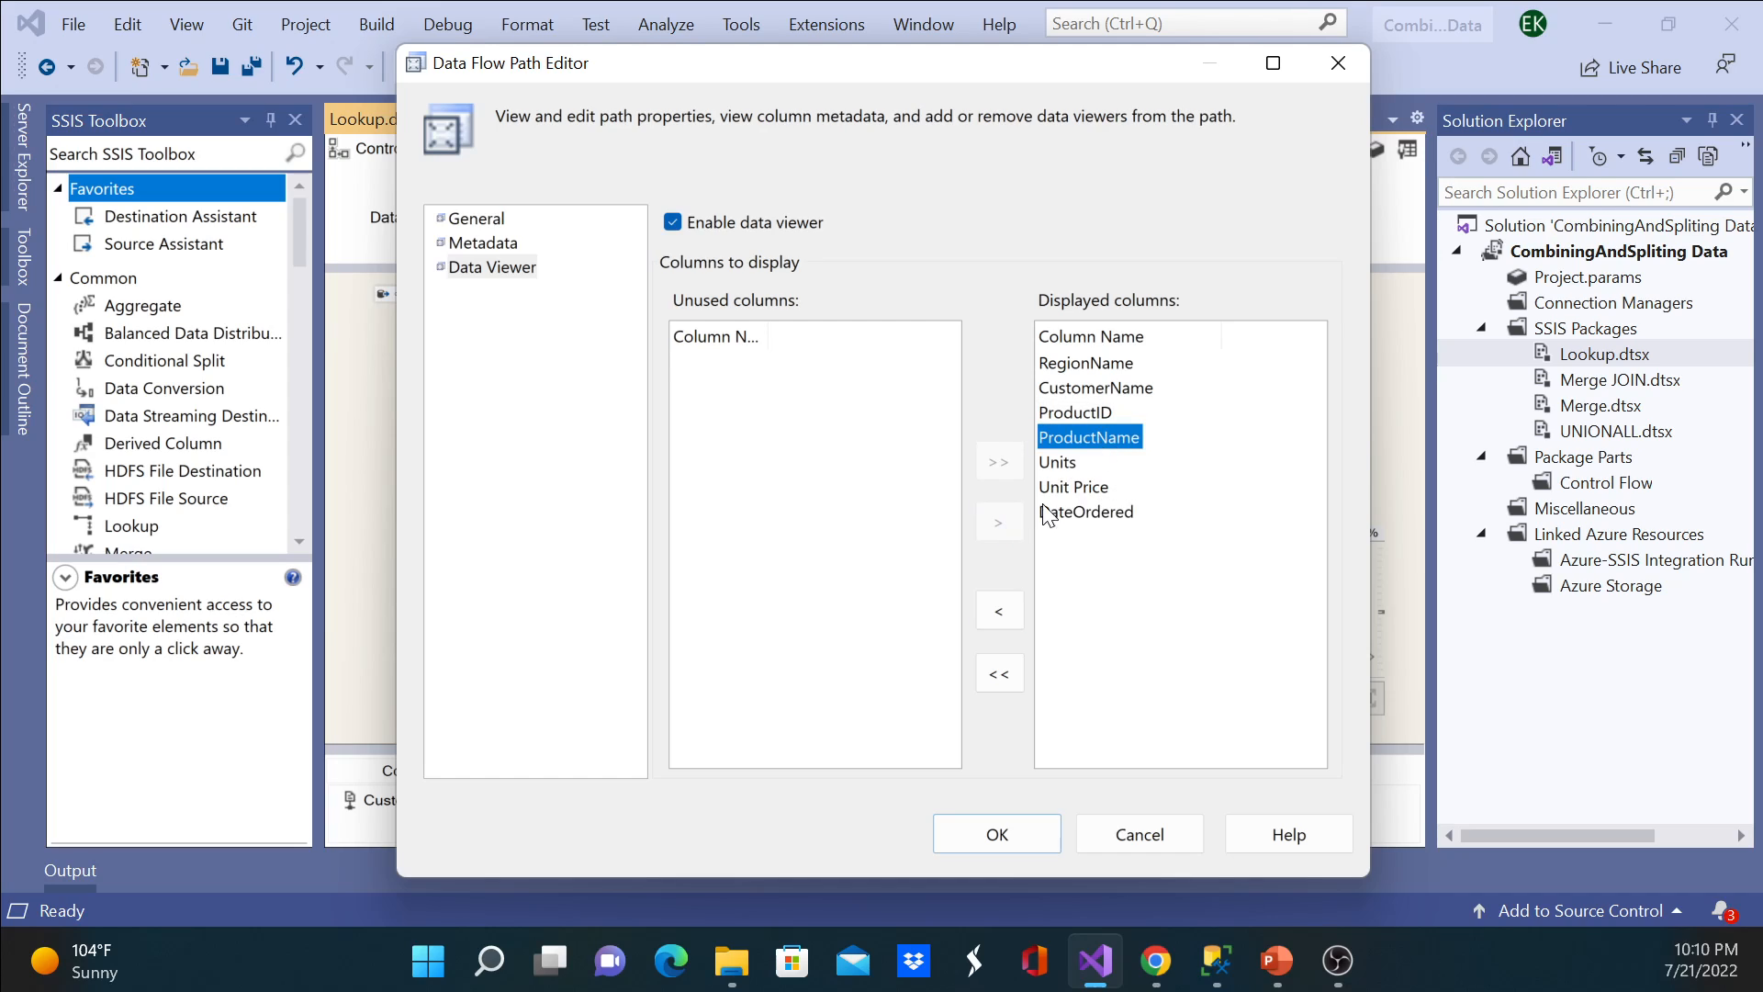
Step: Reposition ProductName between CustomerName and ProductID in the data viewer's displayed columns and accept the path settings
{"action": "left_click", "coordinate": [1000, 614]}
{"action": "left_click", "coordinate": [1102, 389]}
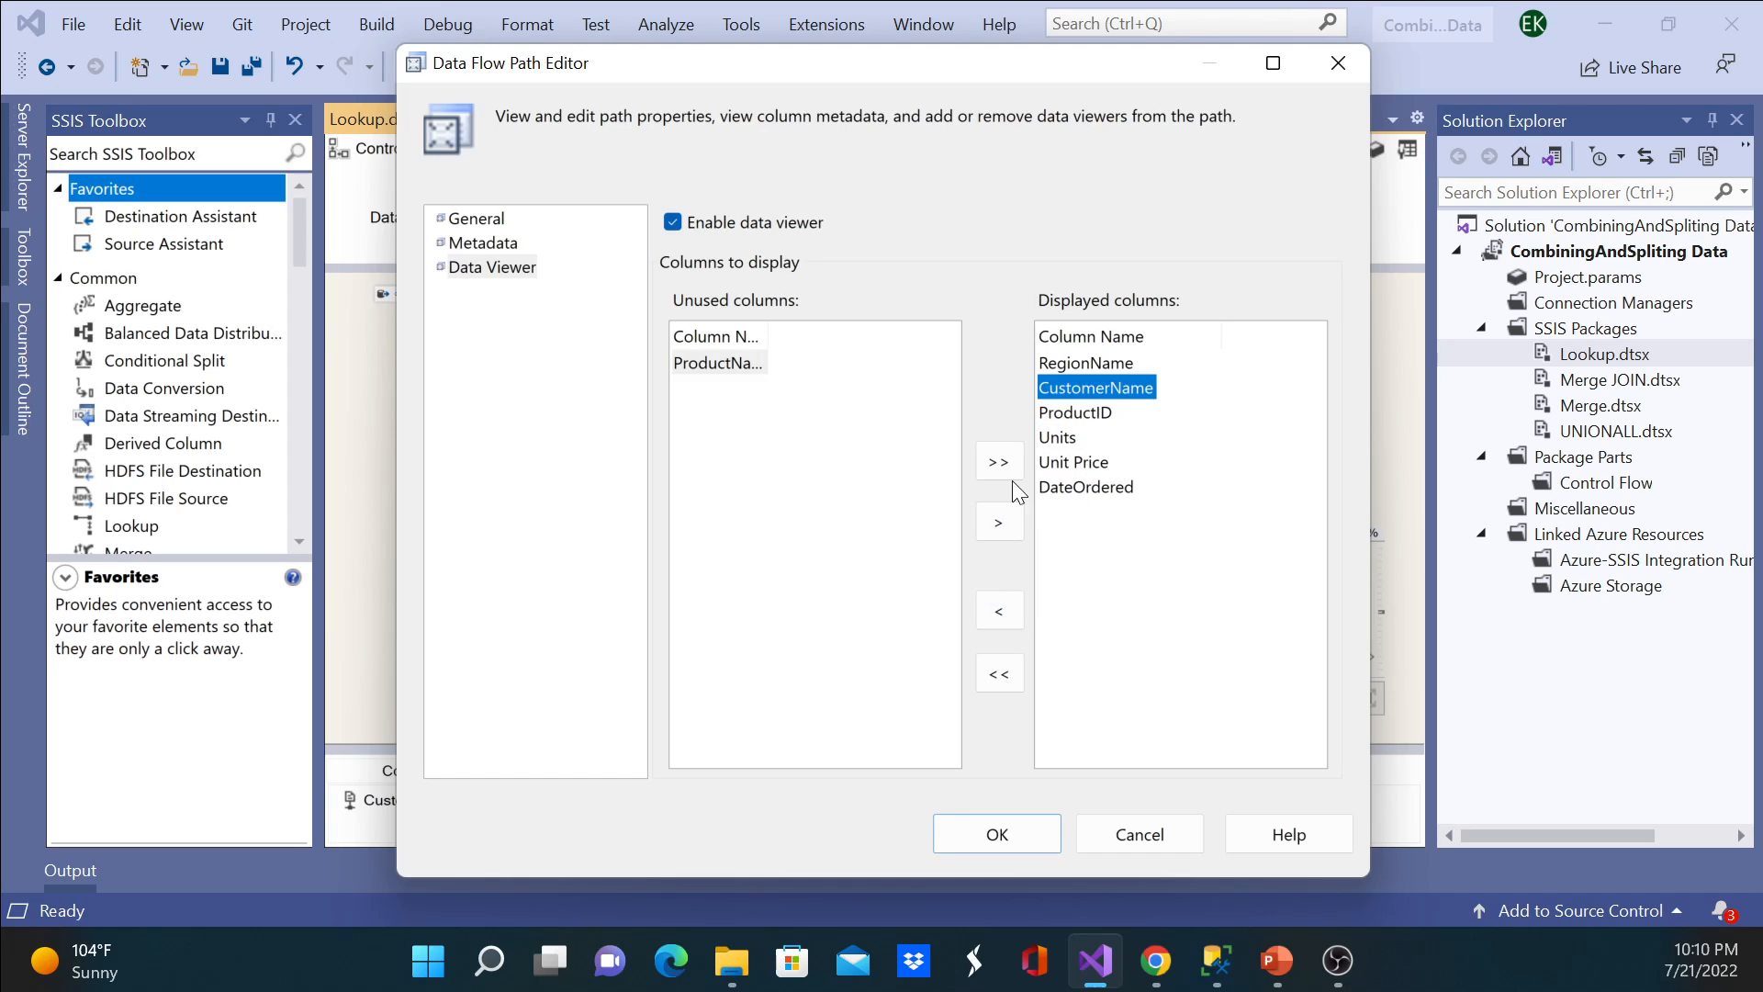
{"action": "left_click", "coordinate": [999, 522]}
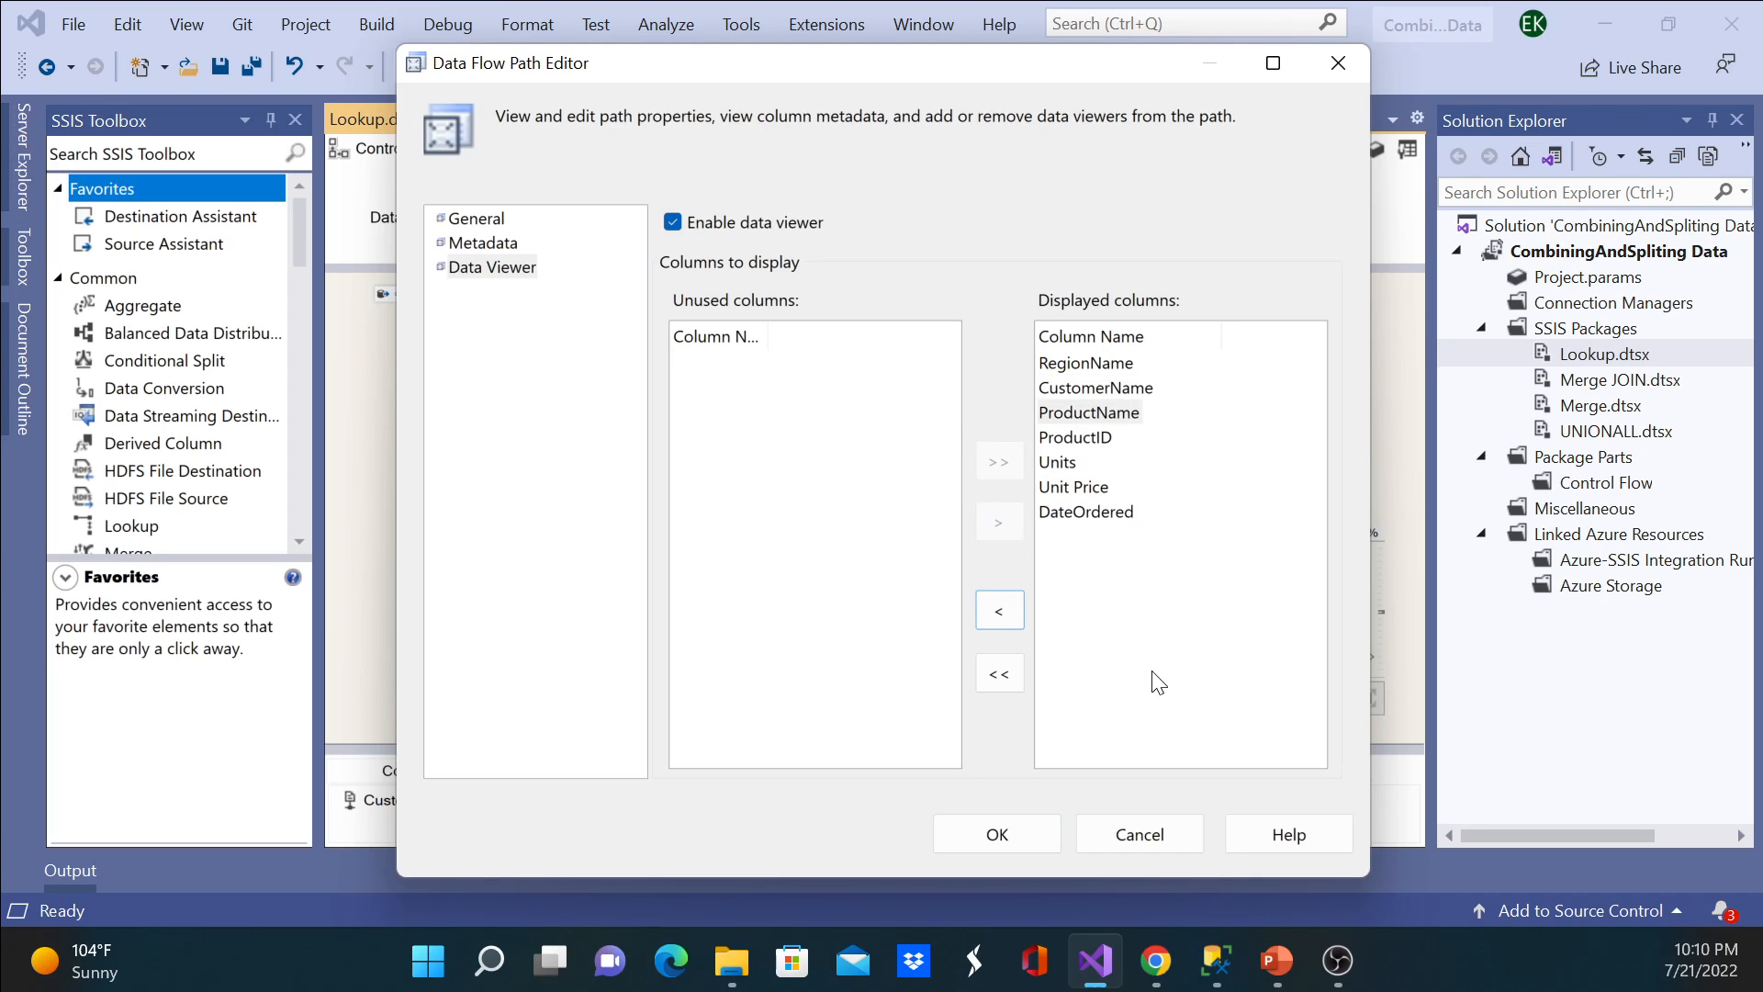
{"action": "left_click", "coordinate": [1008, 840]}
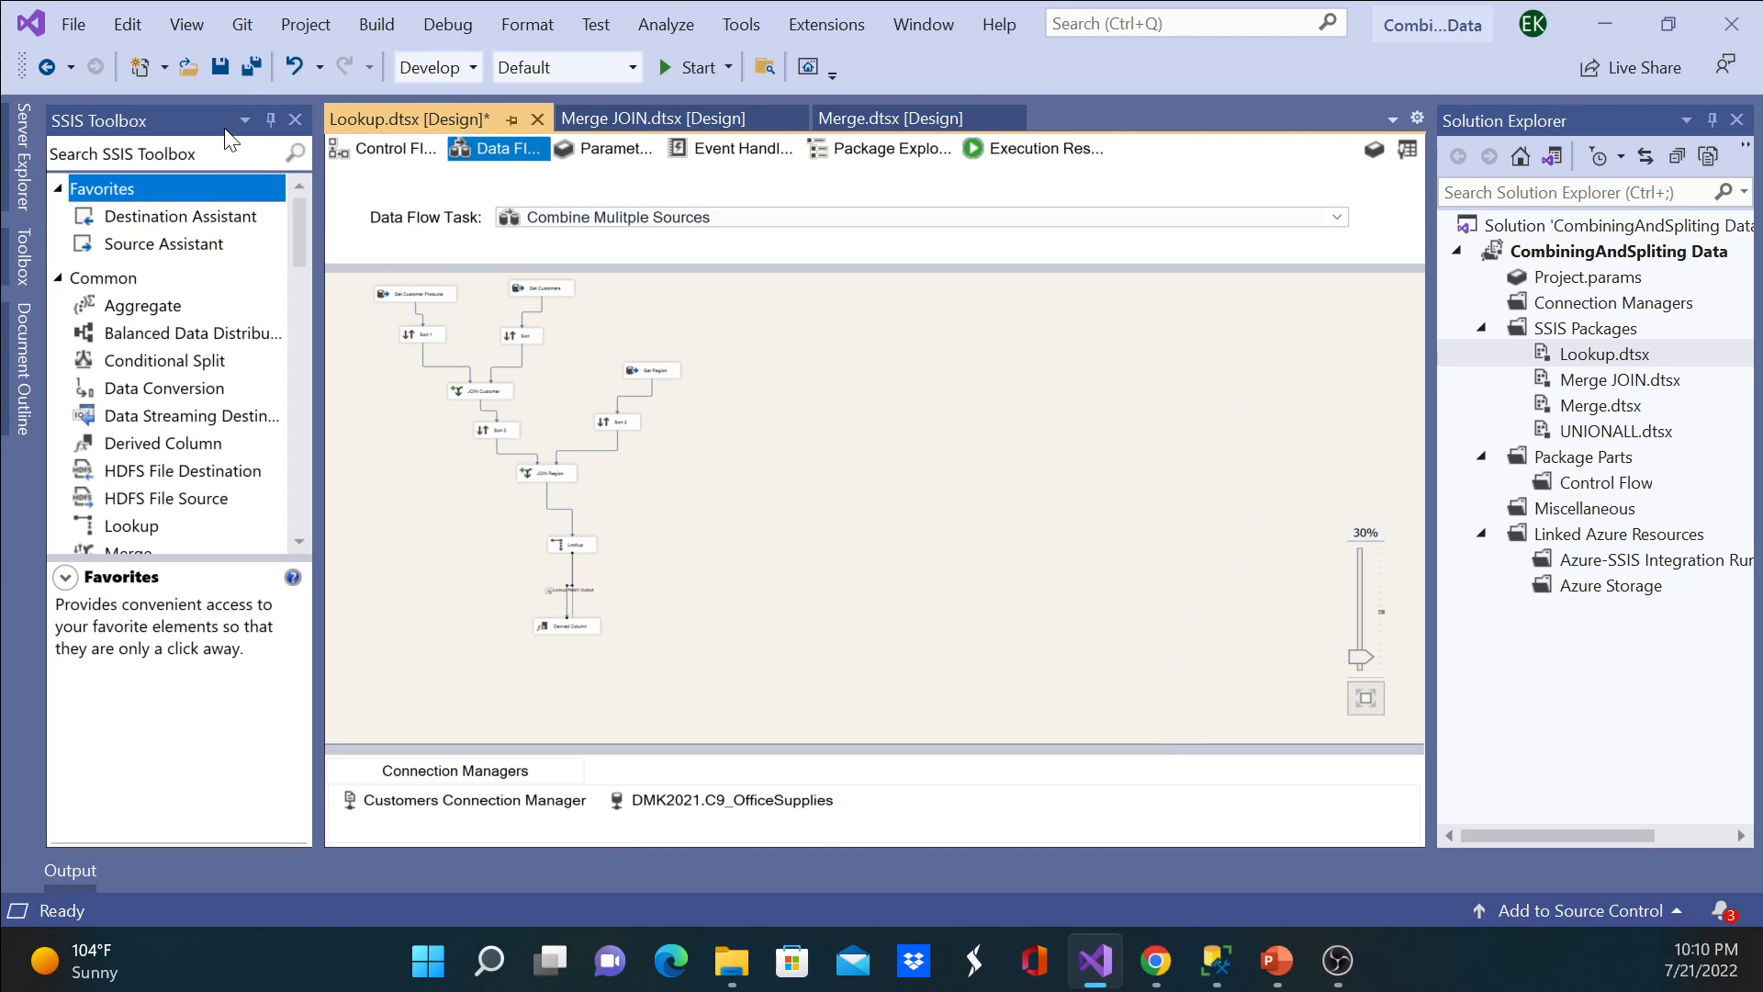
Step: Save the Lookup.dtsx package and execute it from the project's SSIS packages
{"action": "left_click", "coordinate": [219, 66]}
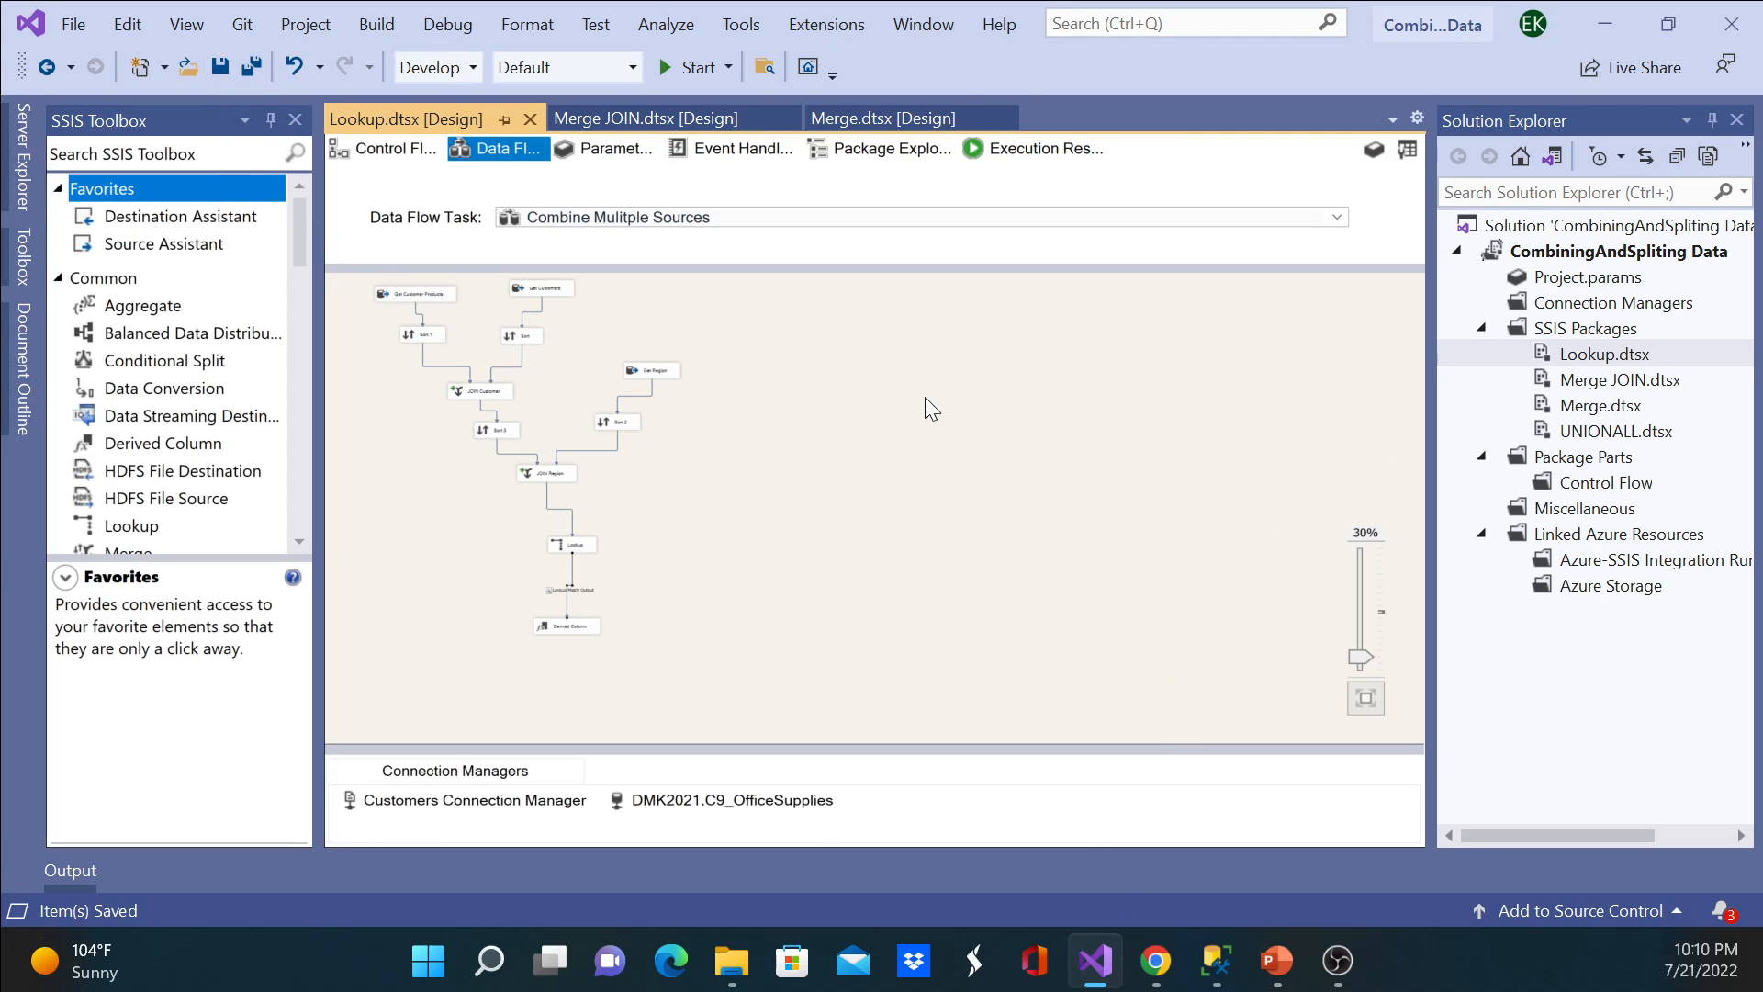
{"action": "right_click", "coordinate": [1572, 360]}
{"action": "left_click", "coordinate": [1216, 424]}
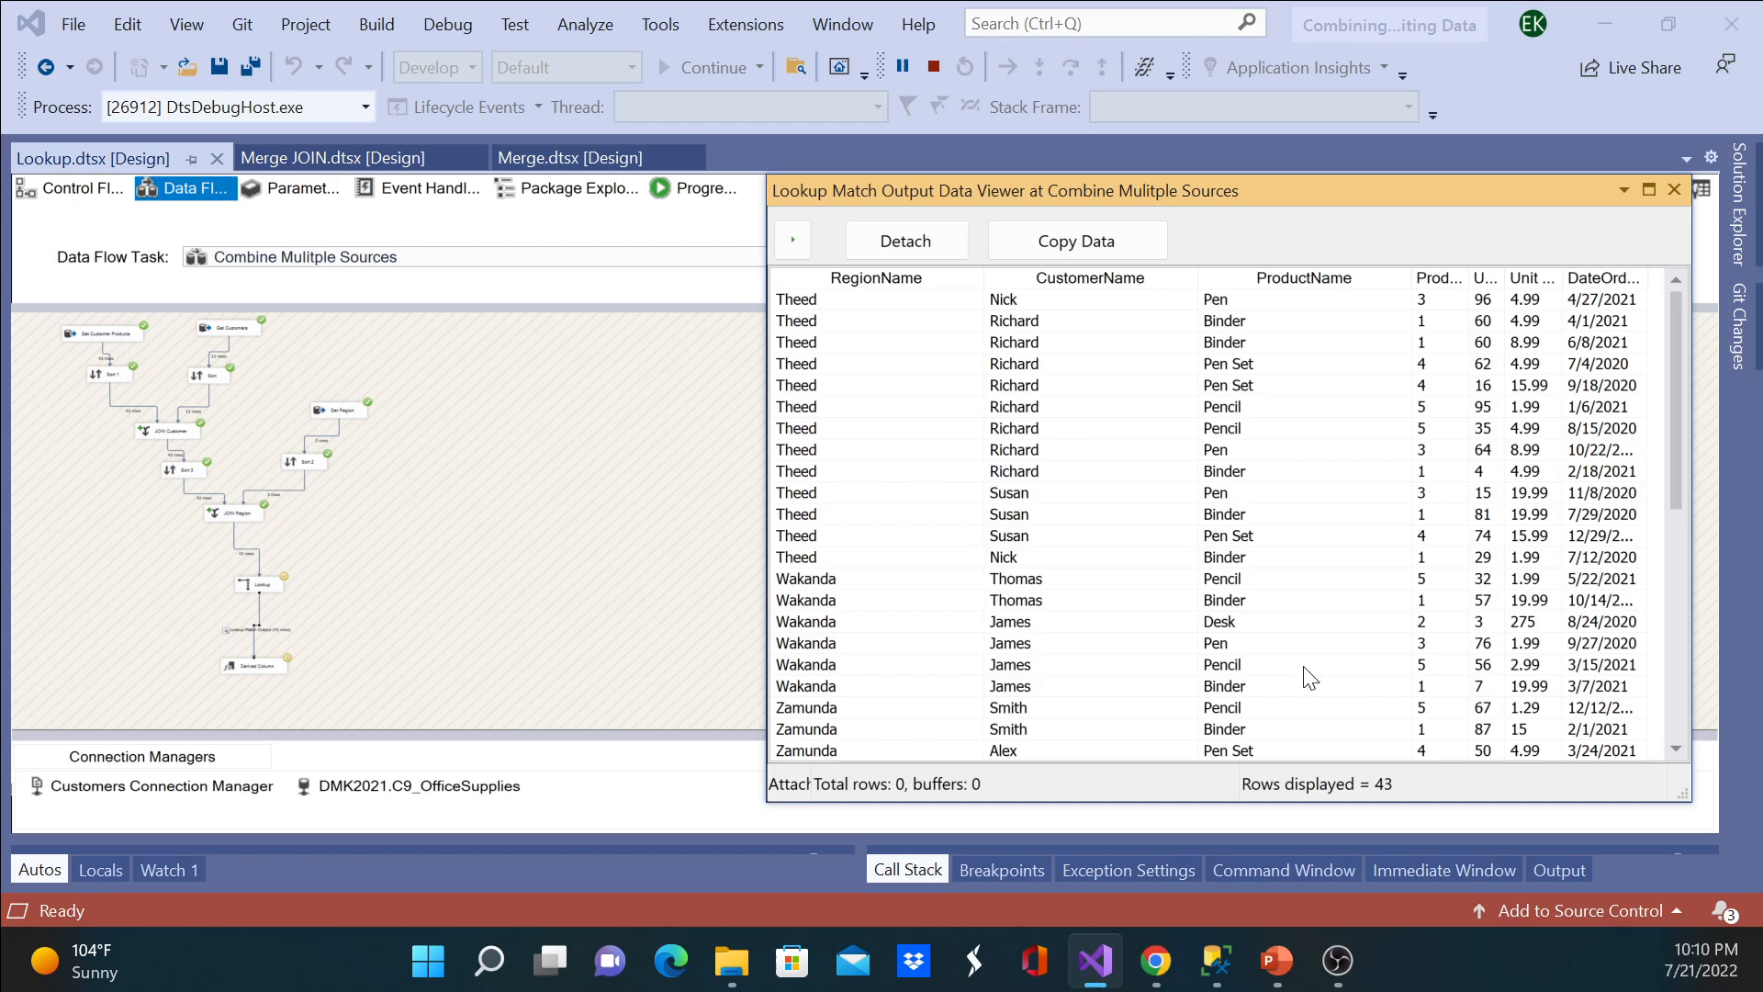
Step: Widen the ProductID, Units, Unit Price and DateOrdered columns and enlarge the data viewer window to read the full output
{"action": "double_click", "coordinate": [1470, 277]}
{"action": "double_click", "coordinate": [1538, 276]}
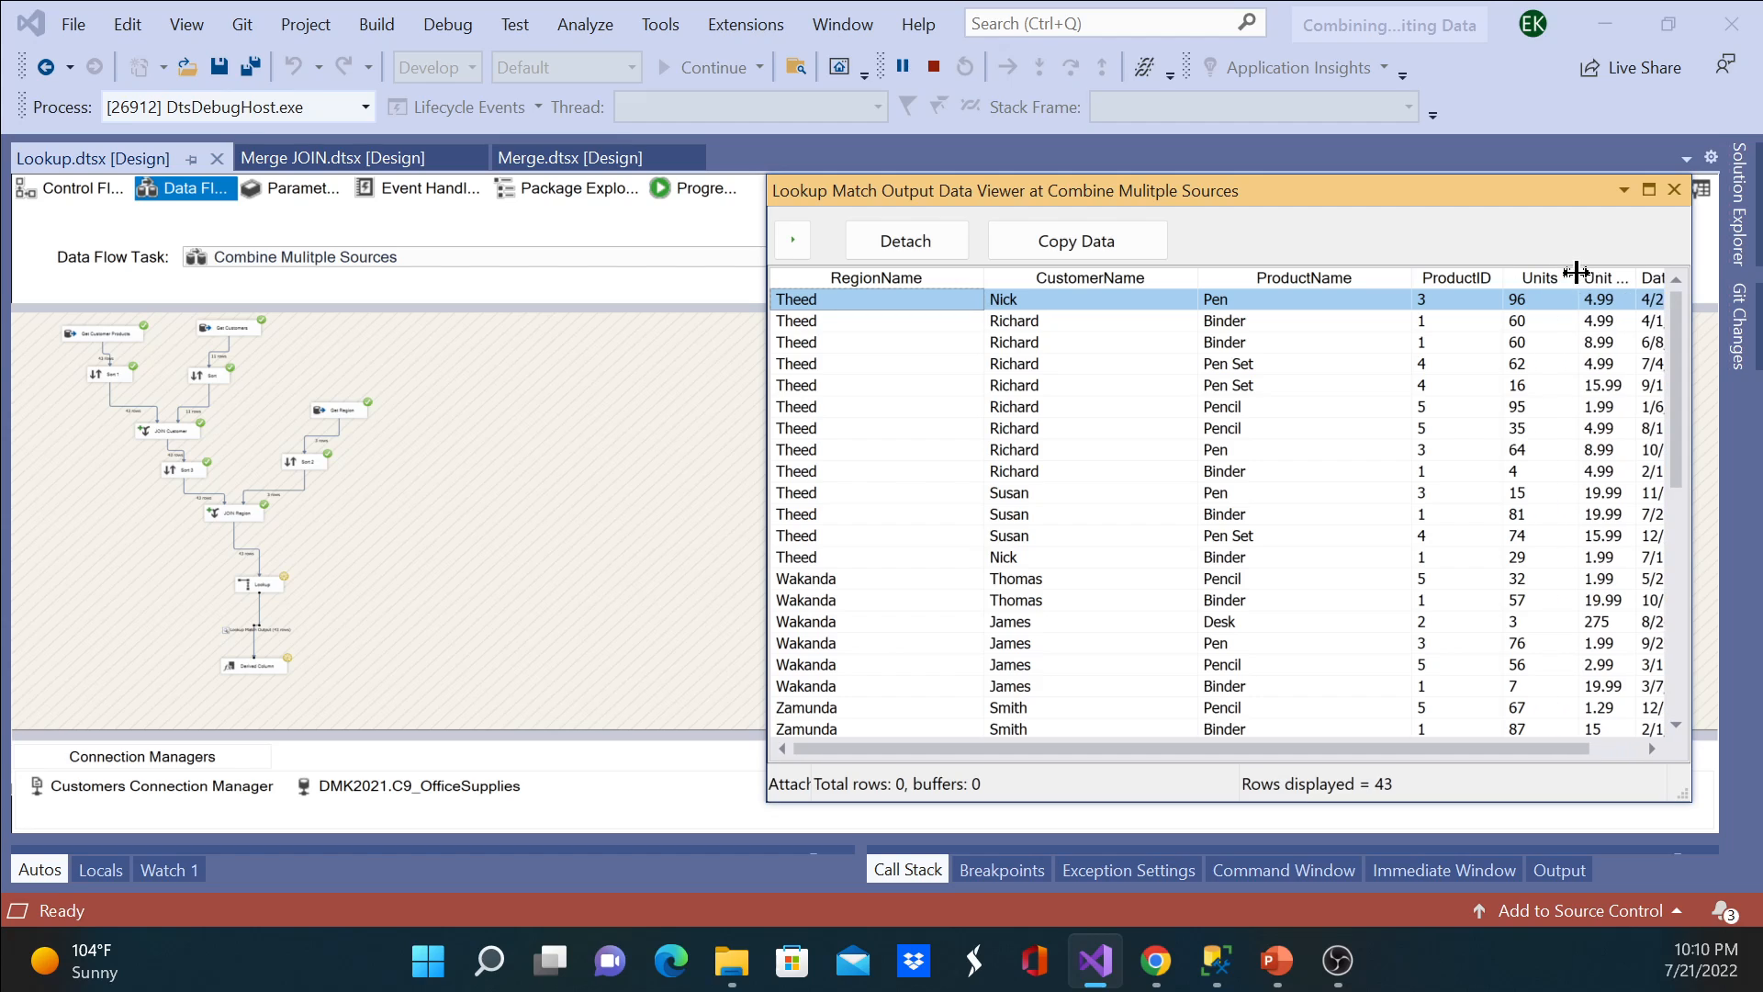
{"action": "left_click_drag", "start_coordinate": [1509, 198], "coordinate": [1156, 236]}
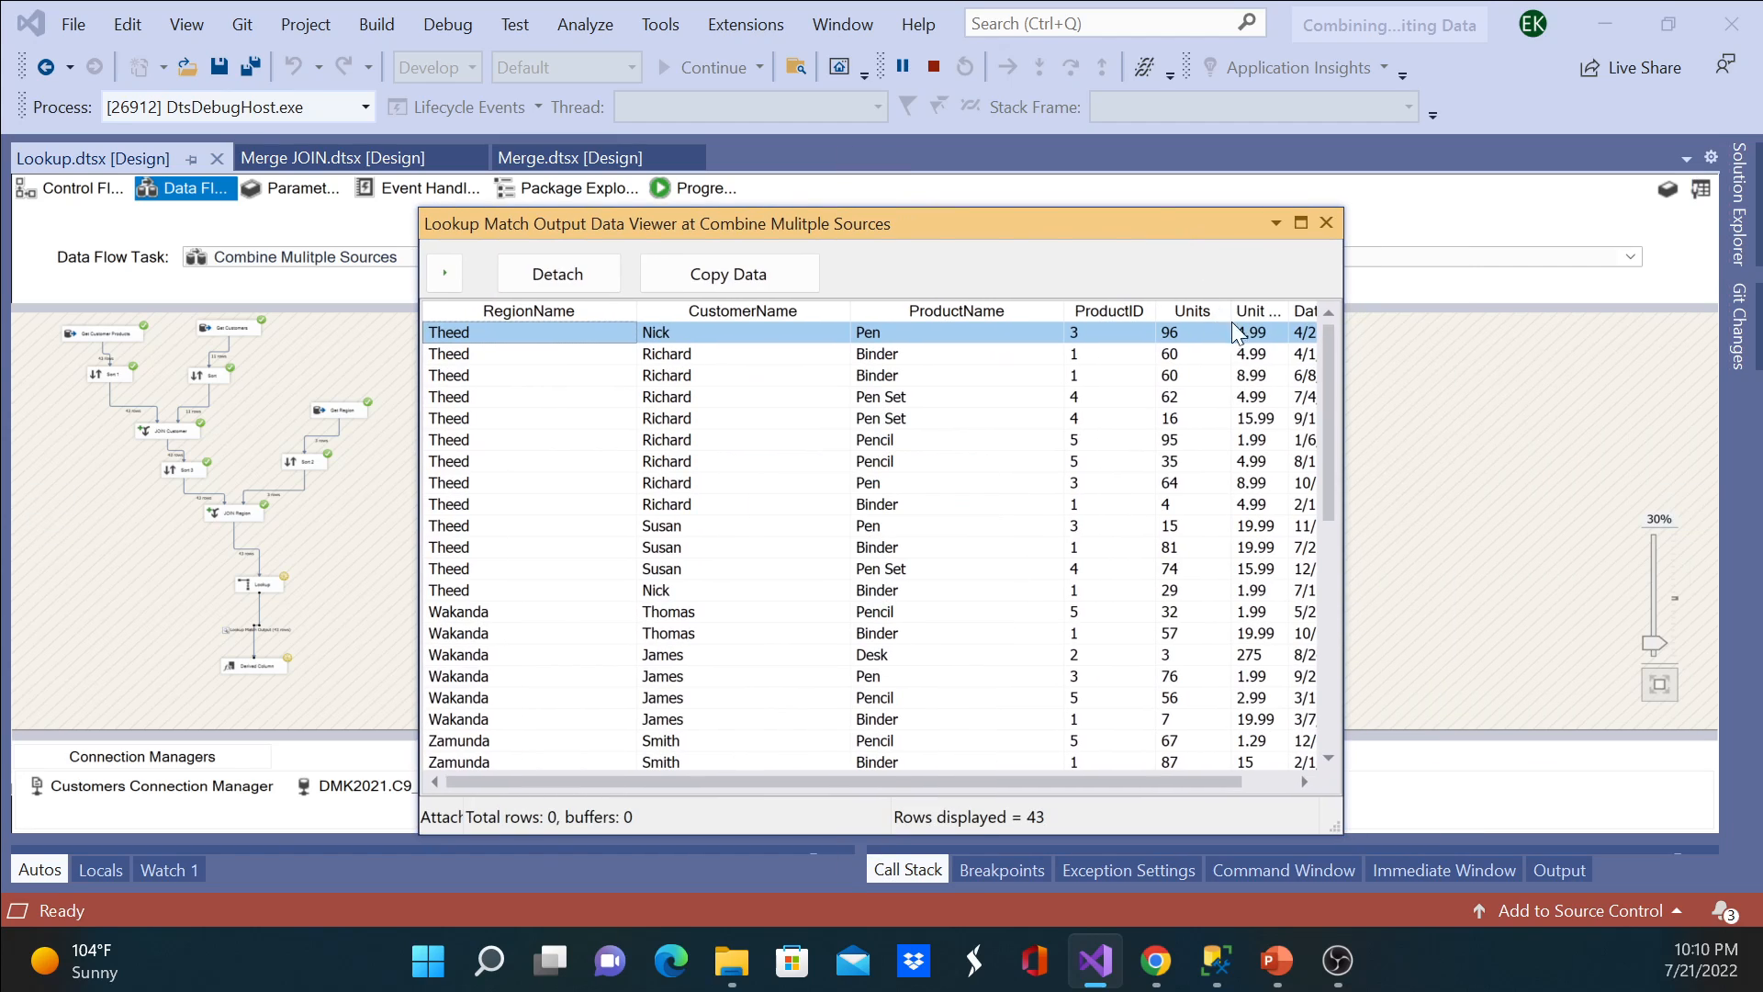
{"action": "left_click_drag", "start_coordinate": [1292, 311], "coordinate": [1337, 307]}
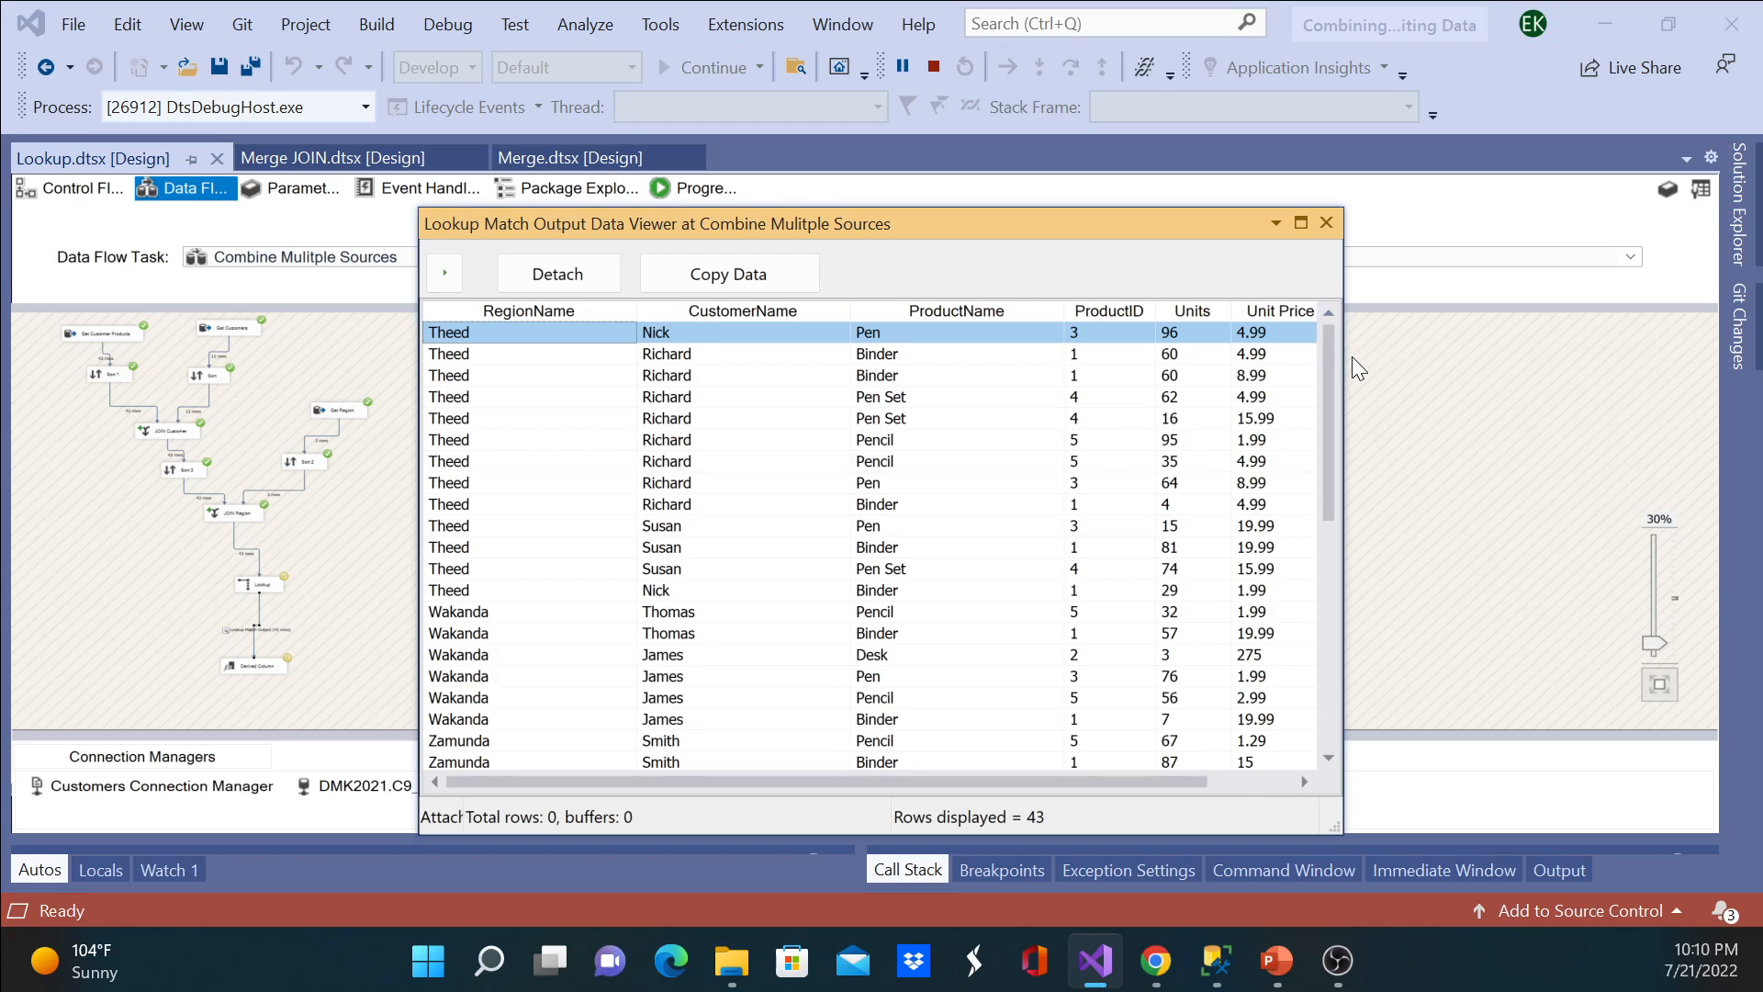
{"action": "left_click_drag", "start_coordinate": [1344, 379], "coordinate": [1550, 379]}
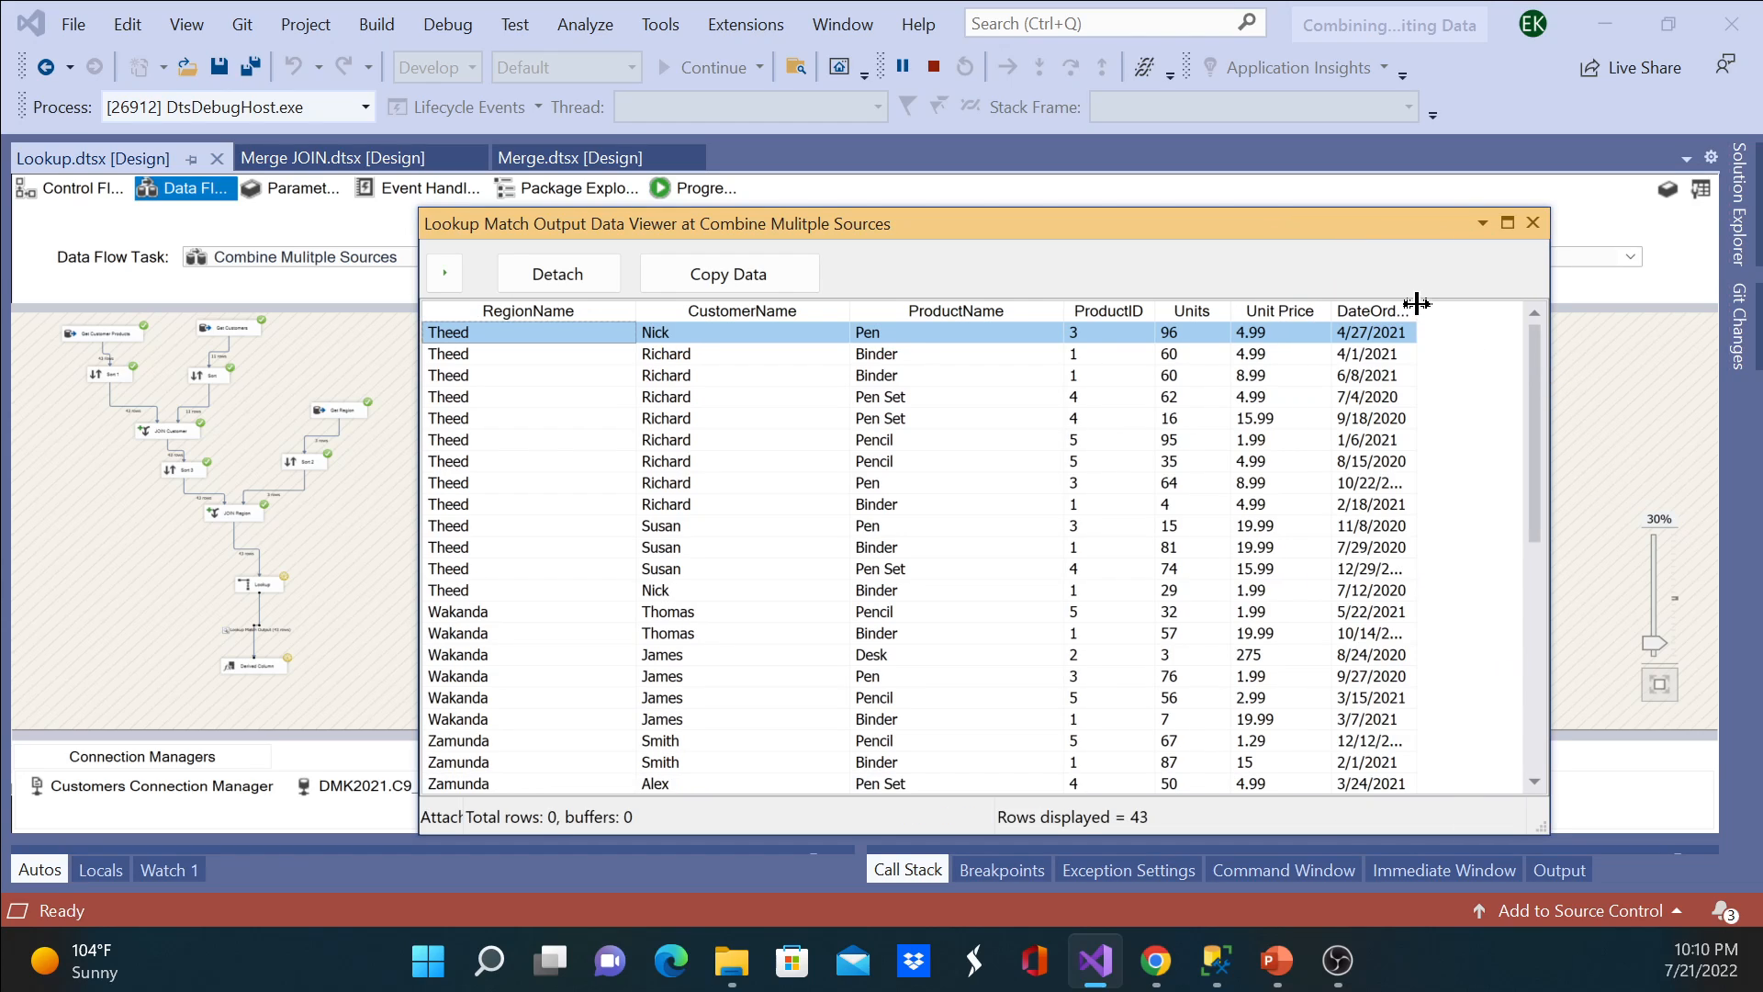
{"action": "left_click_drag", "start_coordinate": [1469, 304], "coordinate": [1484, 304]}
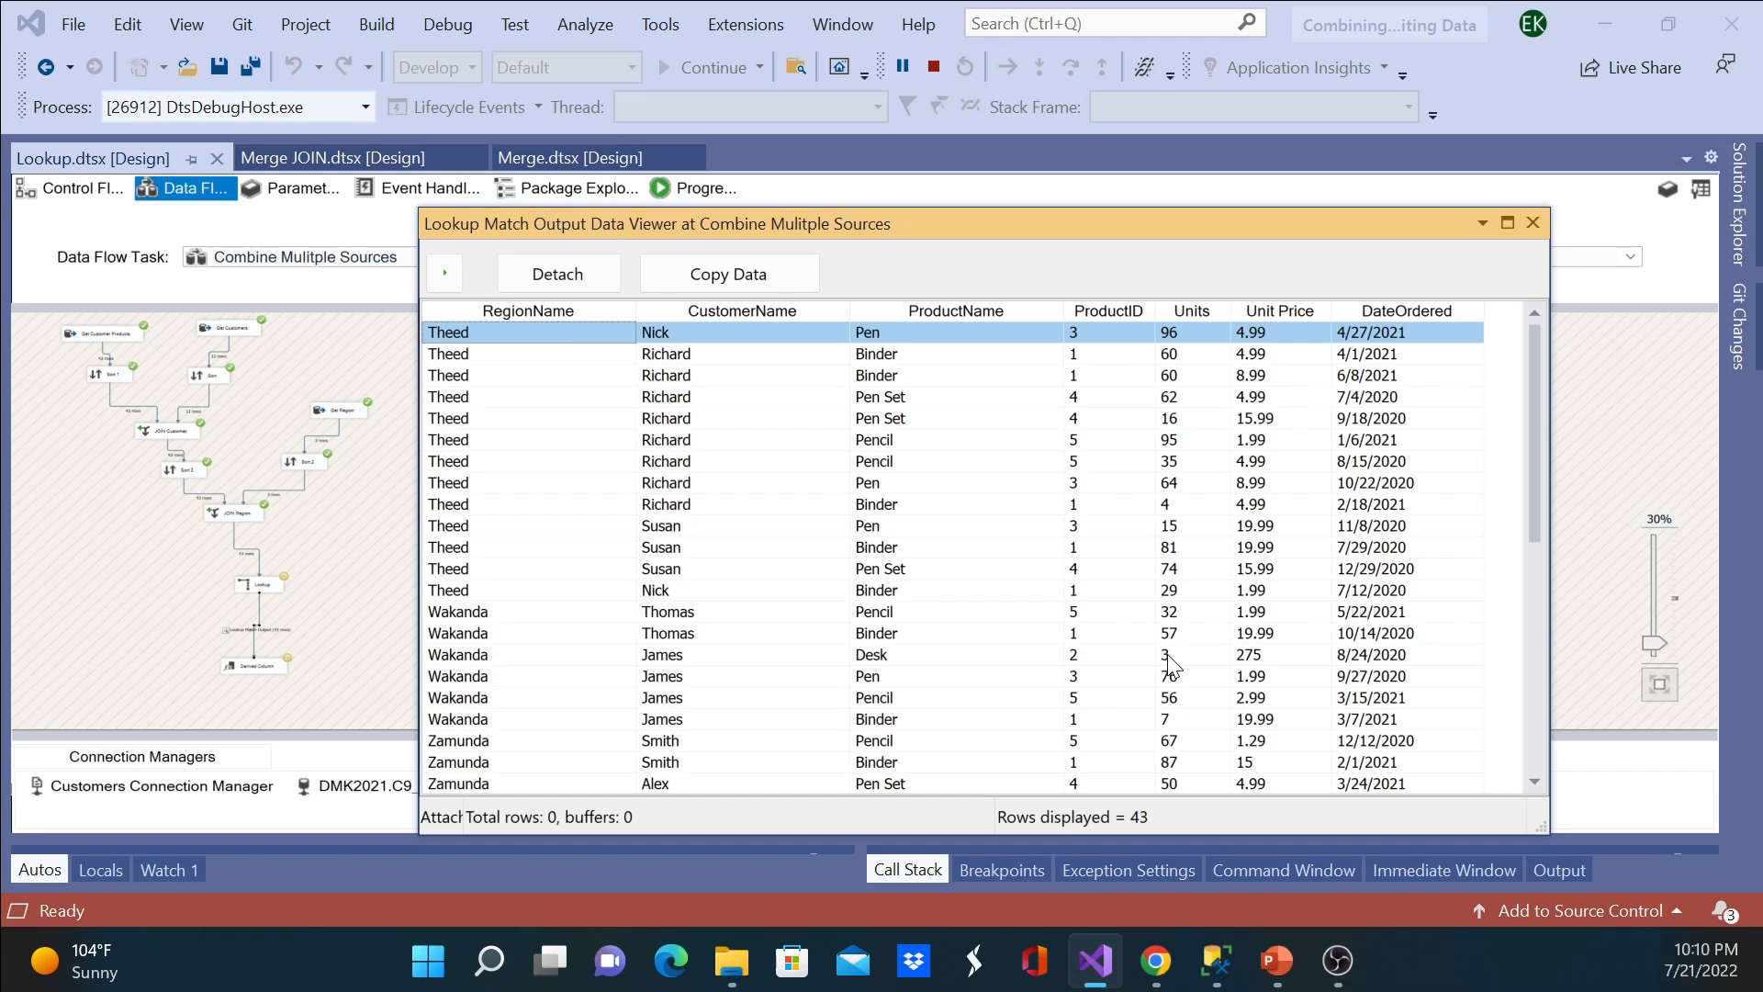
Step: Switch to PowerPoint and highlight Lookup in the slide's list of transformations, then clear the selection
{"action": "left_click", "coordinate": [1277, 959]}
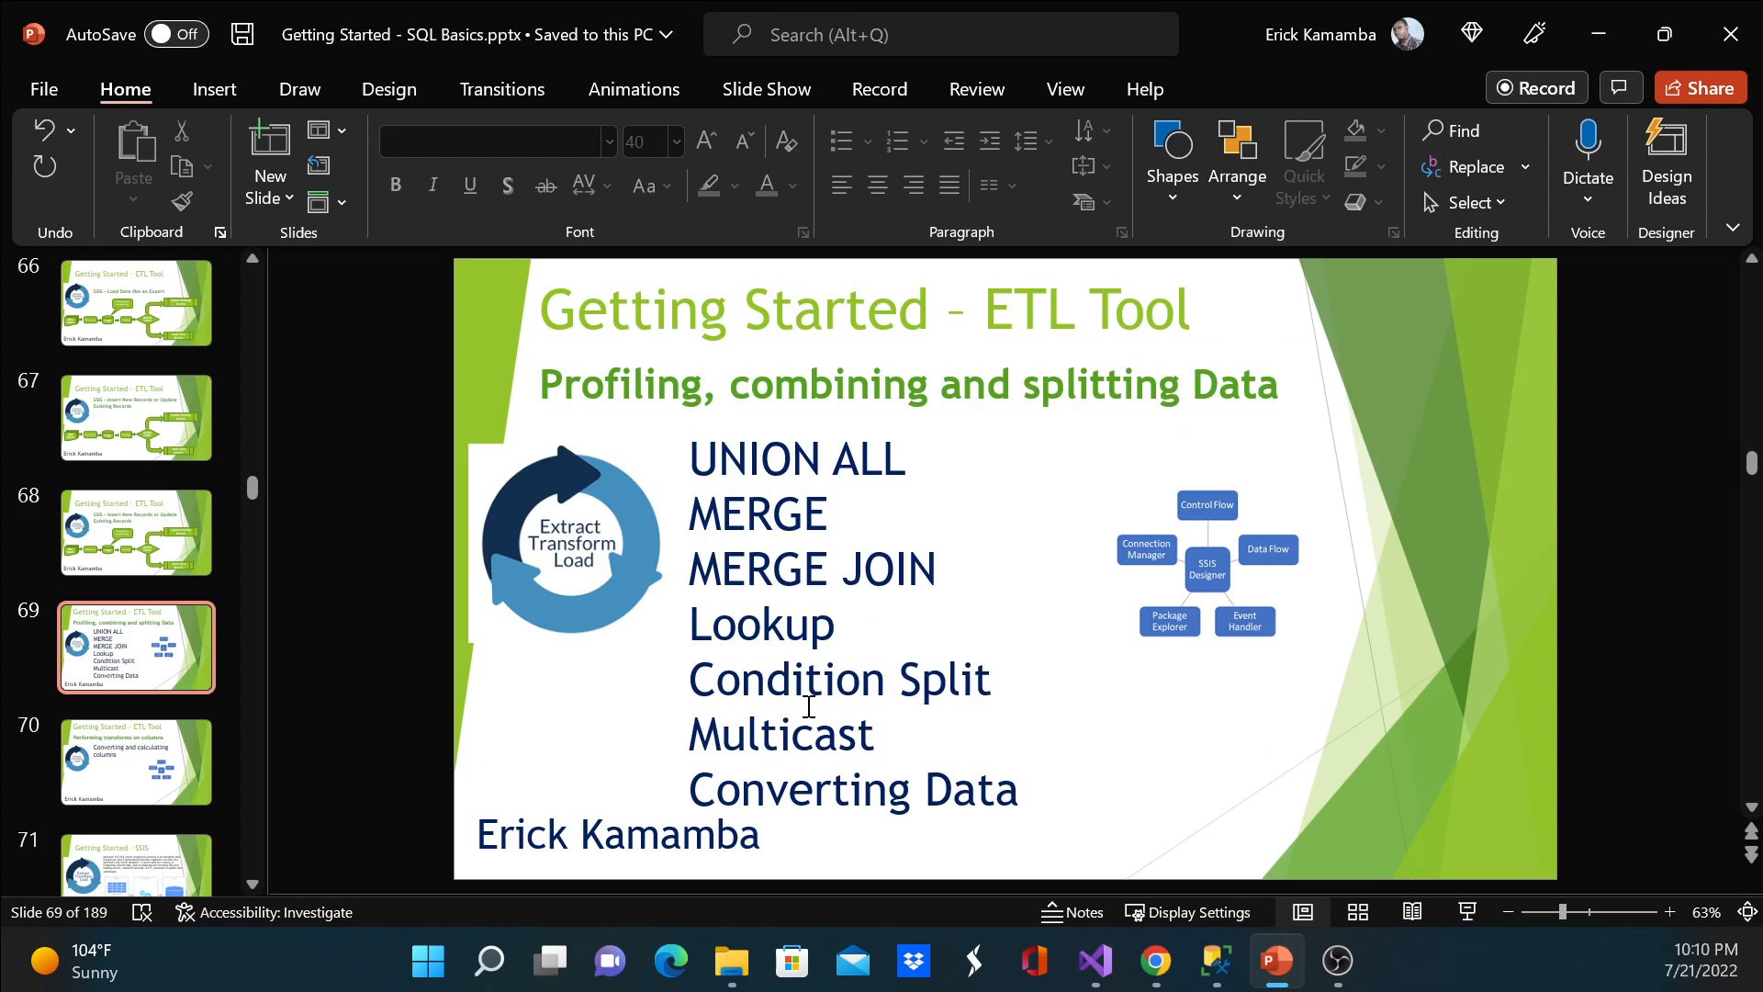
{"action": "double_click", "coordinate": [844, 630]}
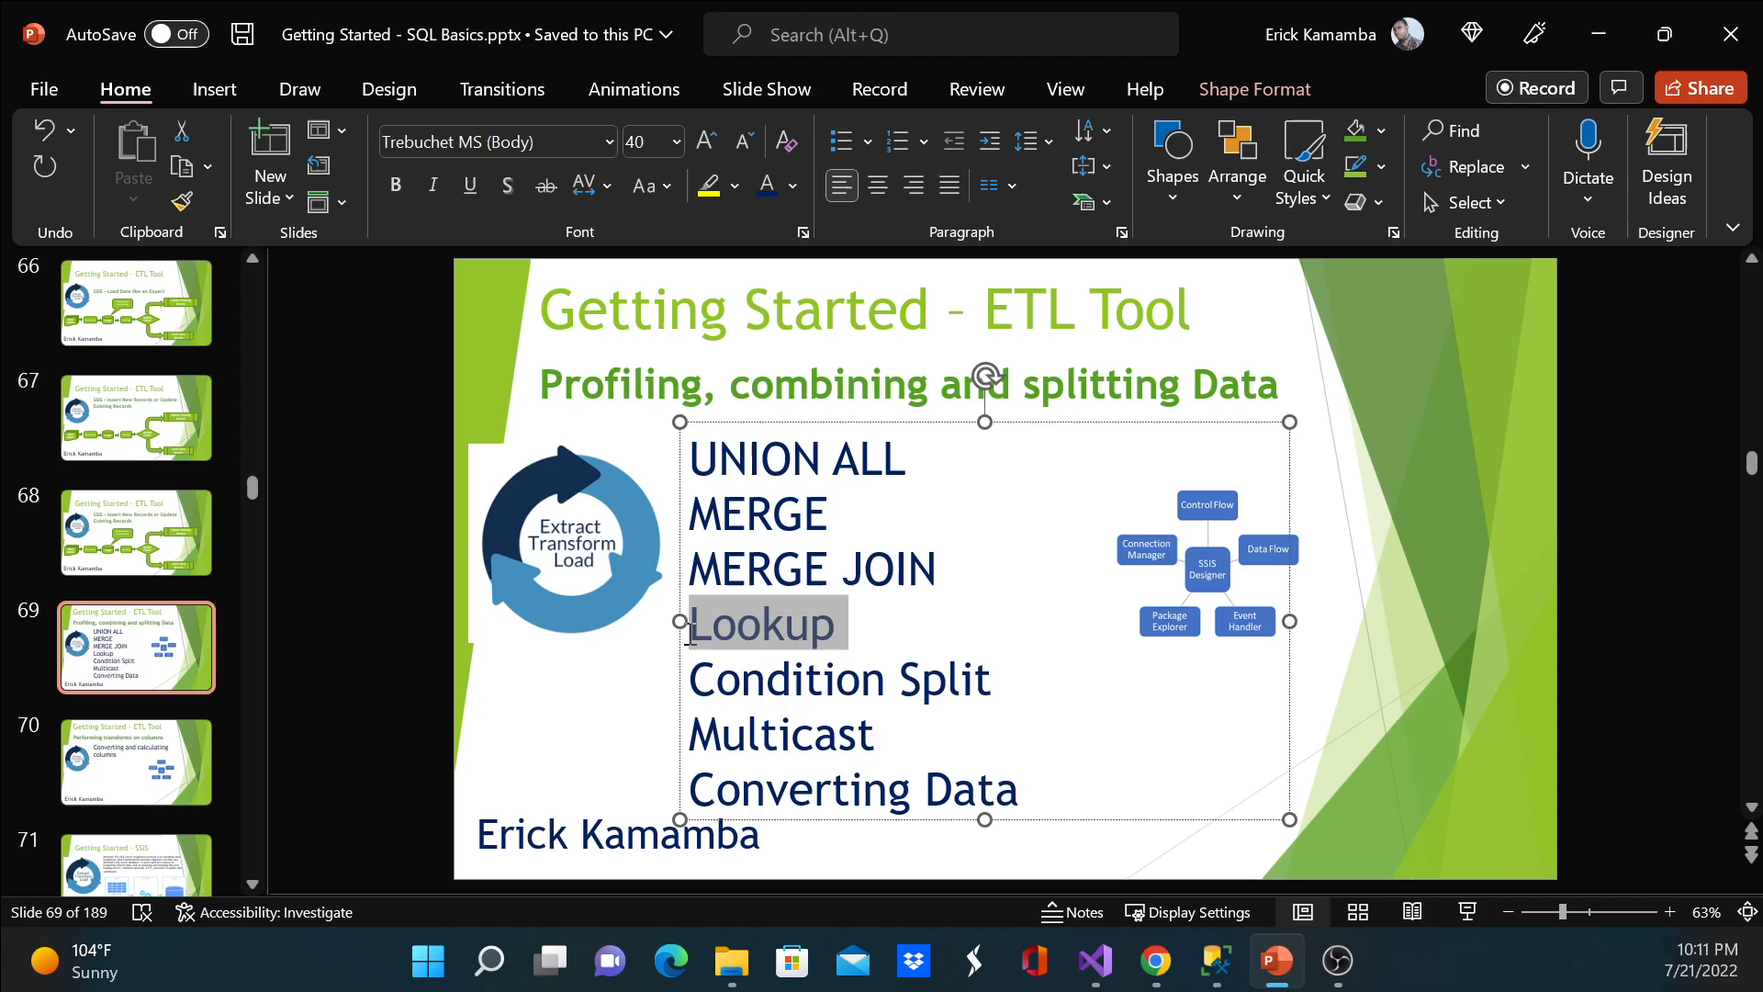
{"action": "left_click", "coordinate": [1451, 560]}
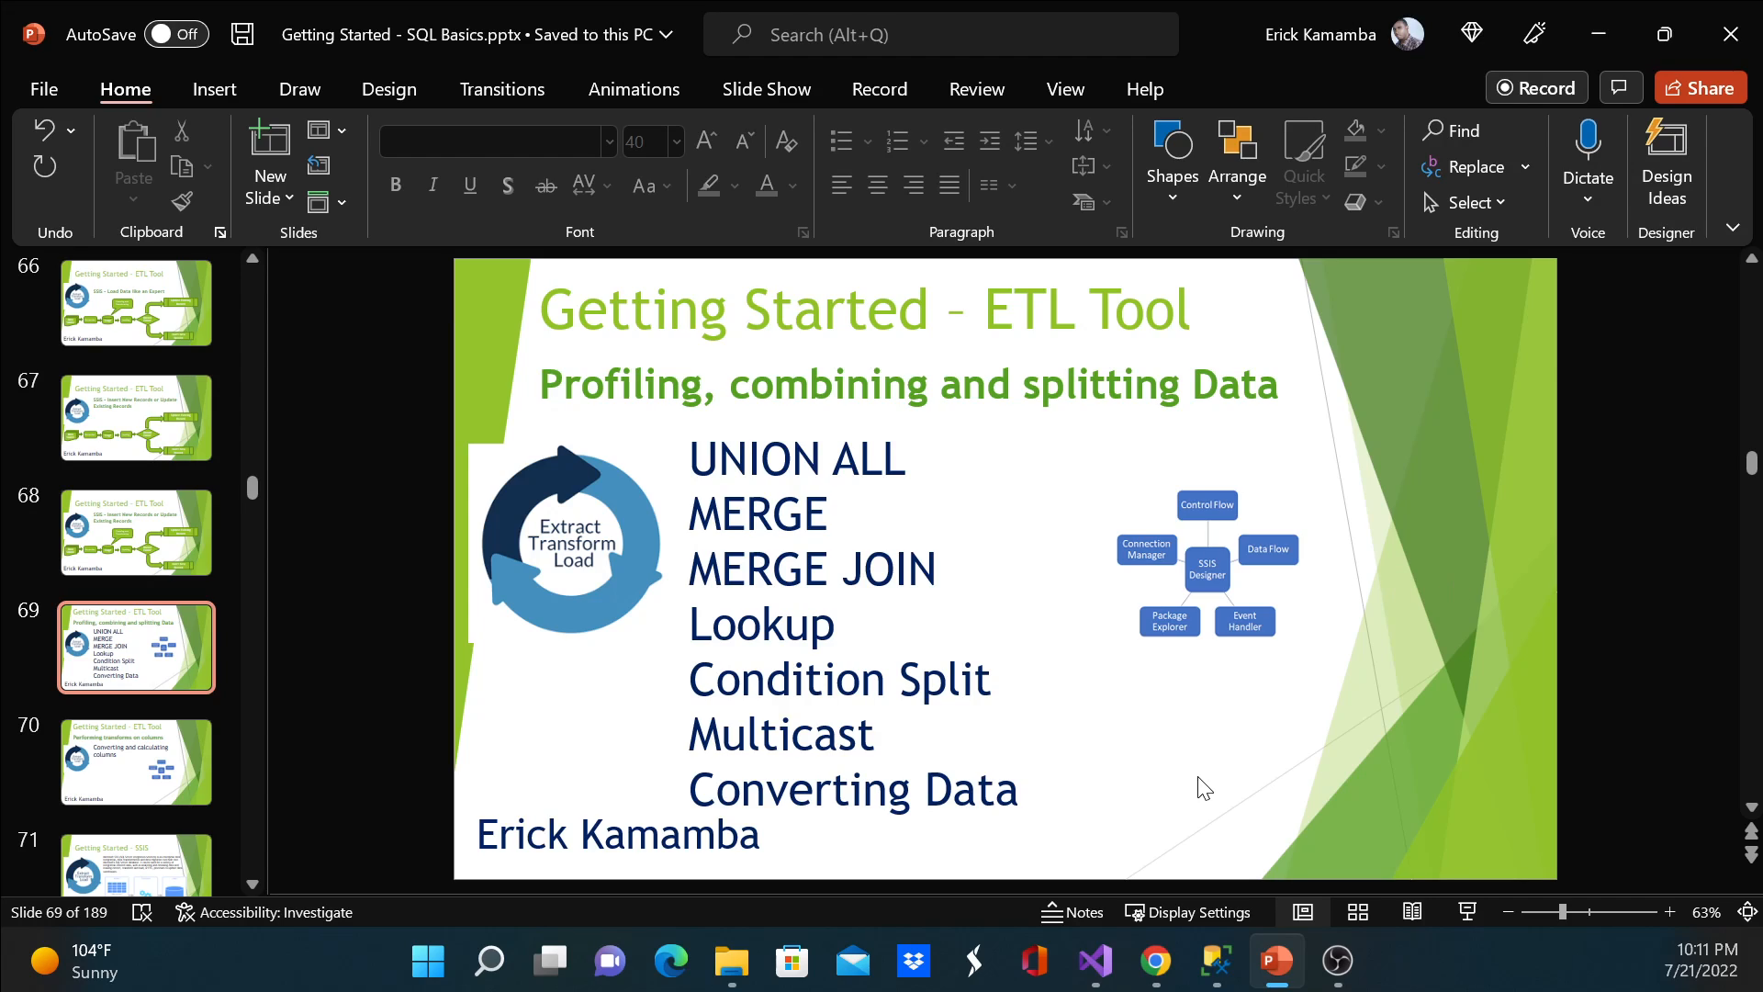
Step: Compare the ProductID values in SQL Server Management Studio with the product names in Visual Studio's data viewer, and return to the PowerPoint slide
{"action": "left_click", "coordinate": [1221, 975]}
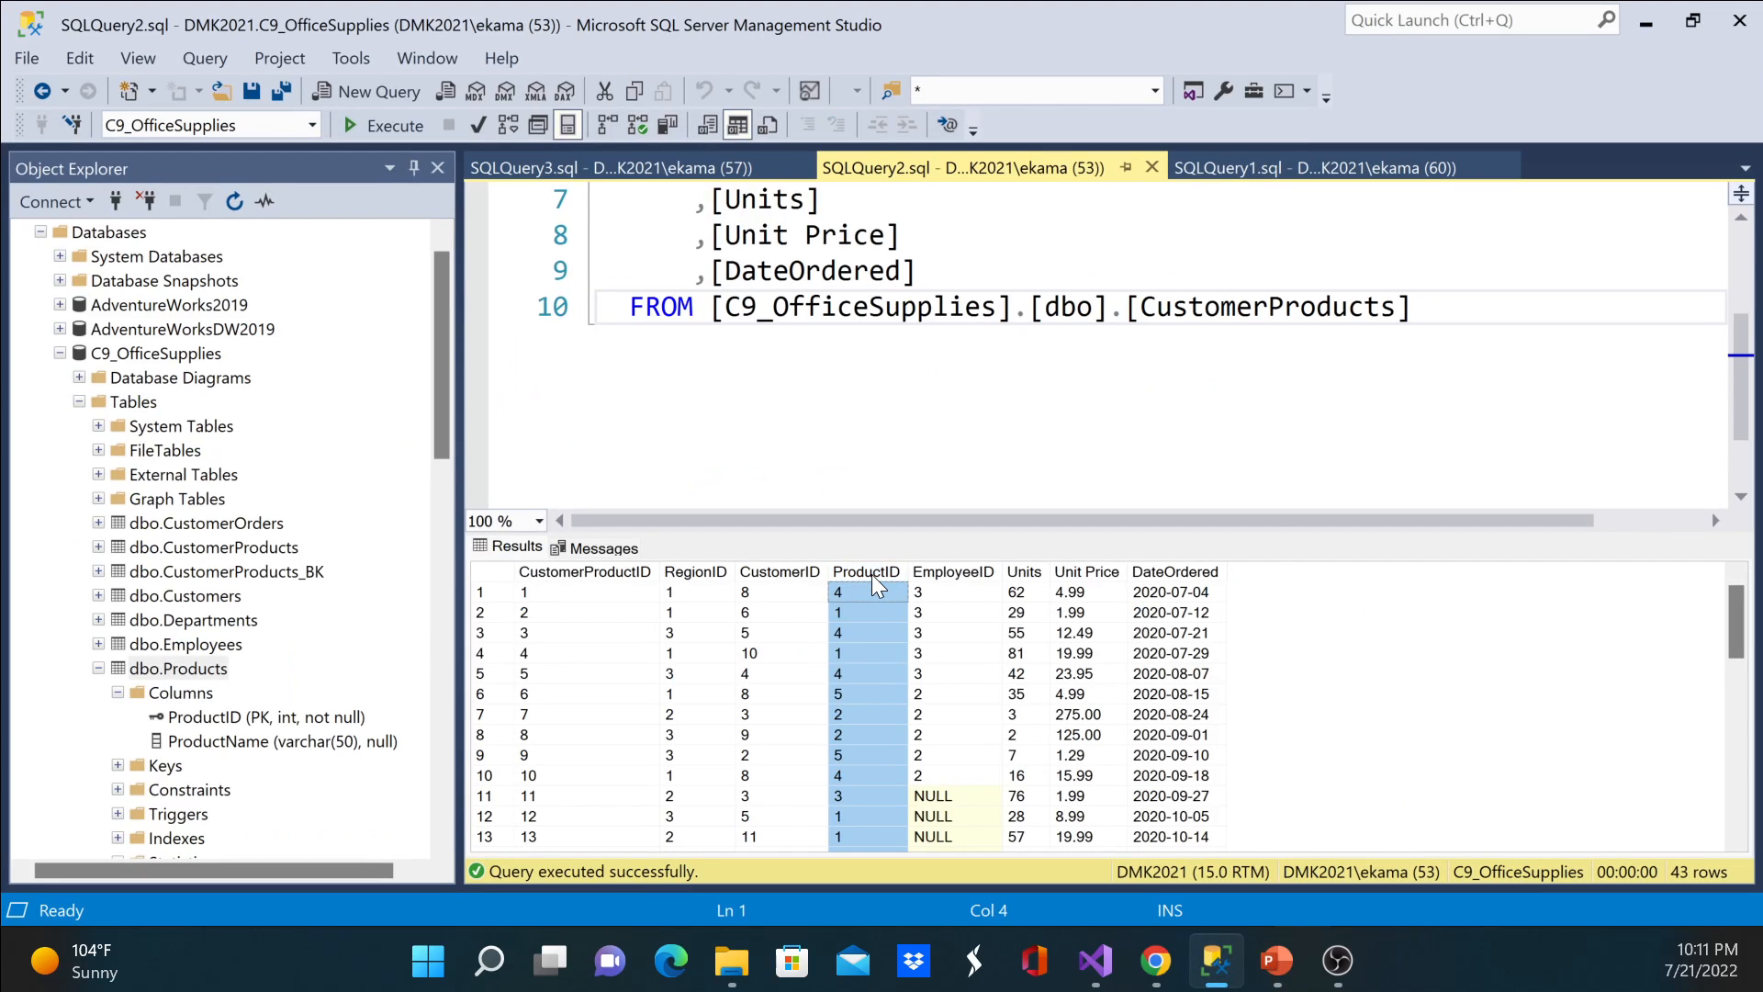
{"action": "left_click", "coordinate": [879, 613]}
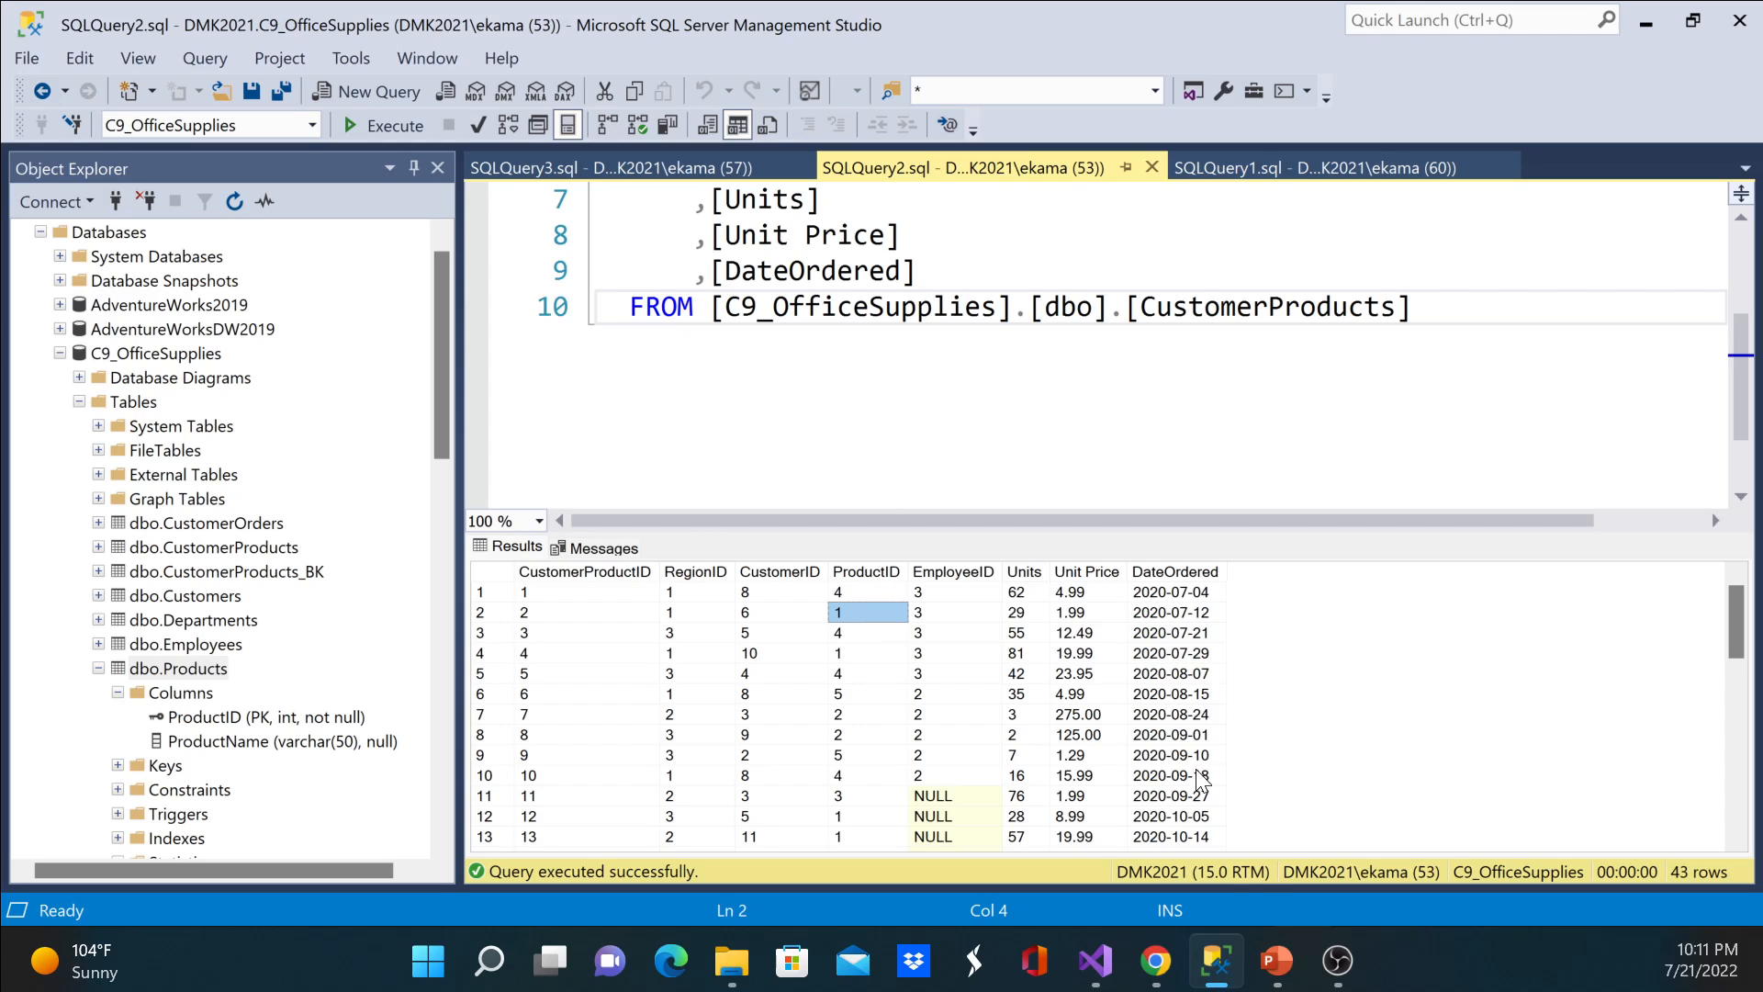
{"action": "left_click", "coordinate": [1095, 962]}
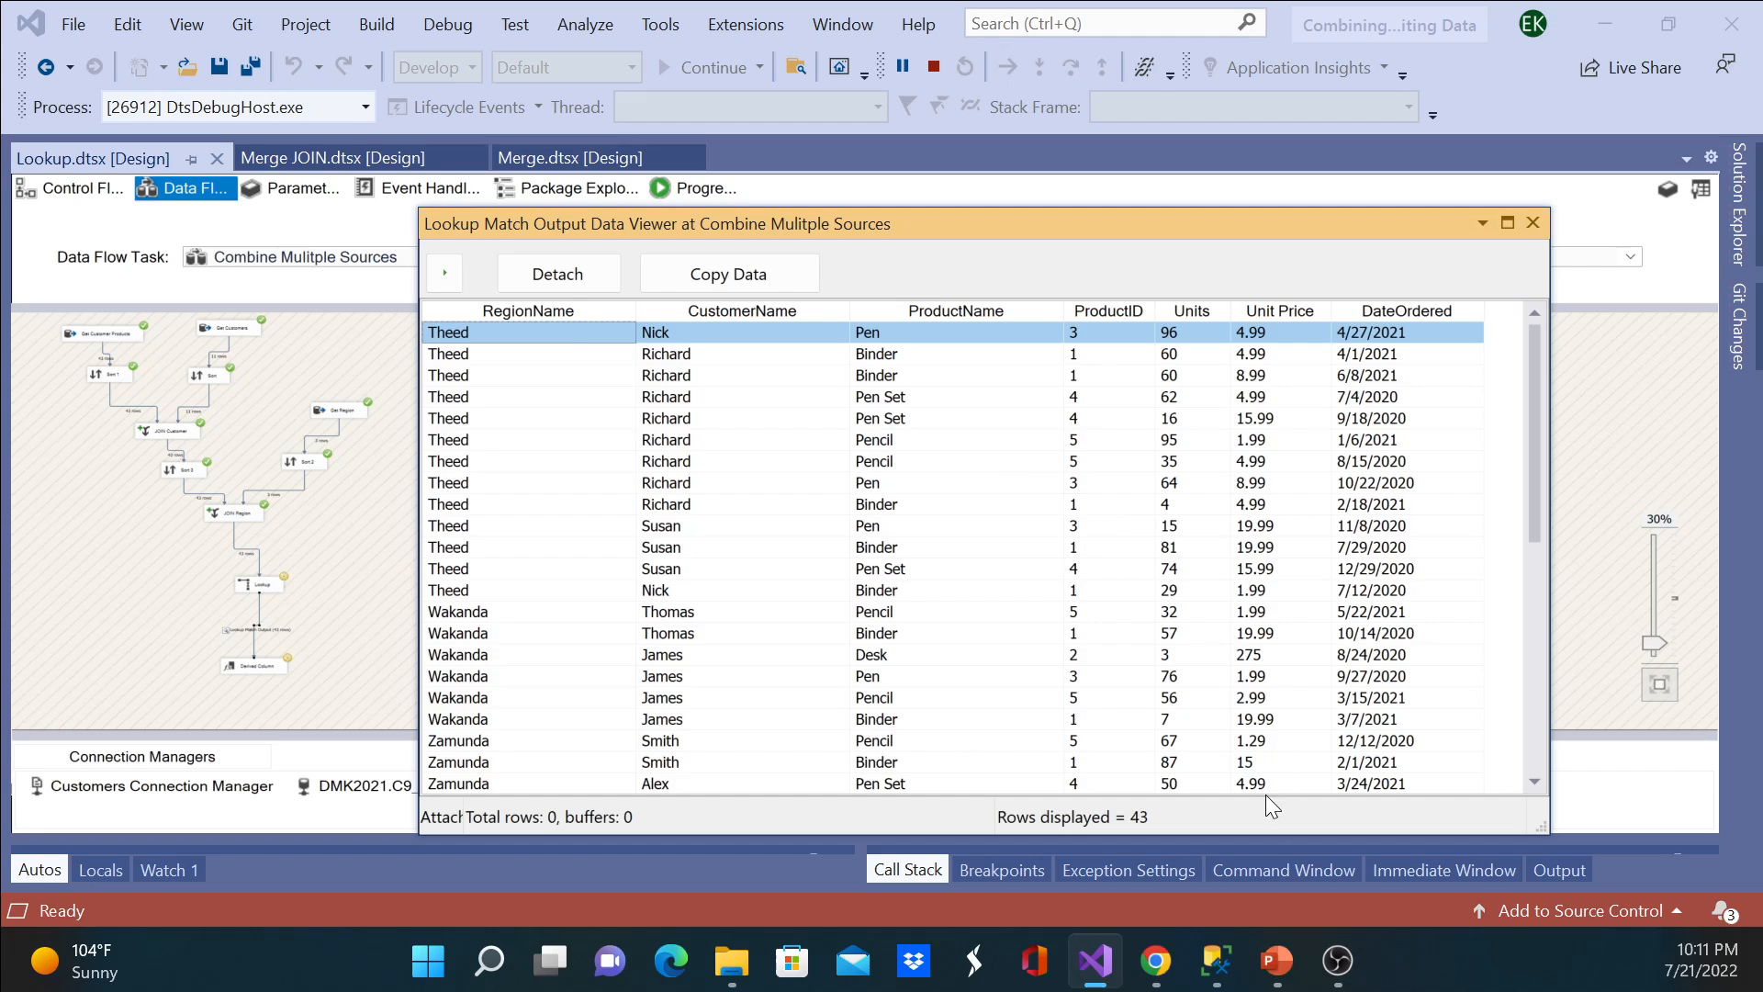
{"action": "left_click", "coordinate": [1275, 958]}
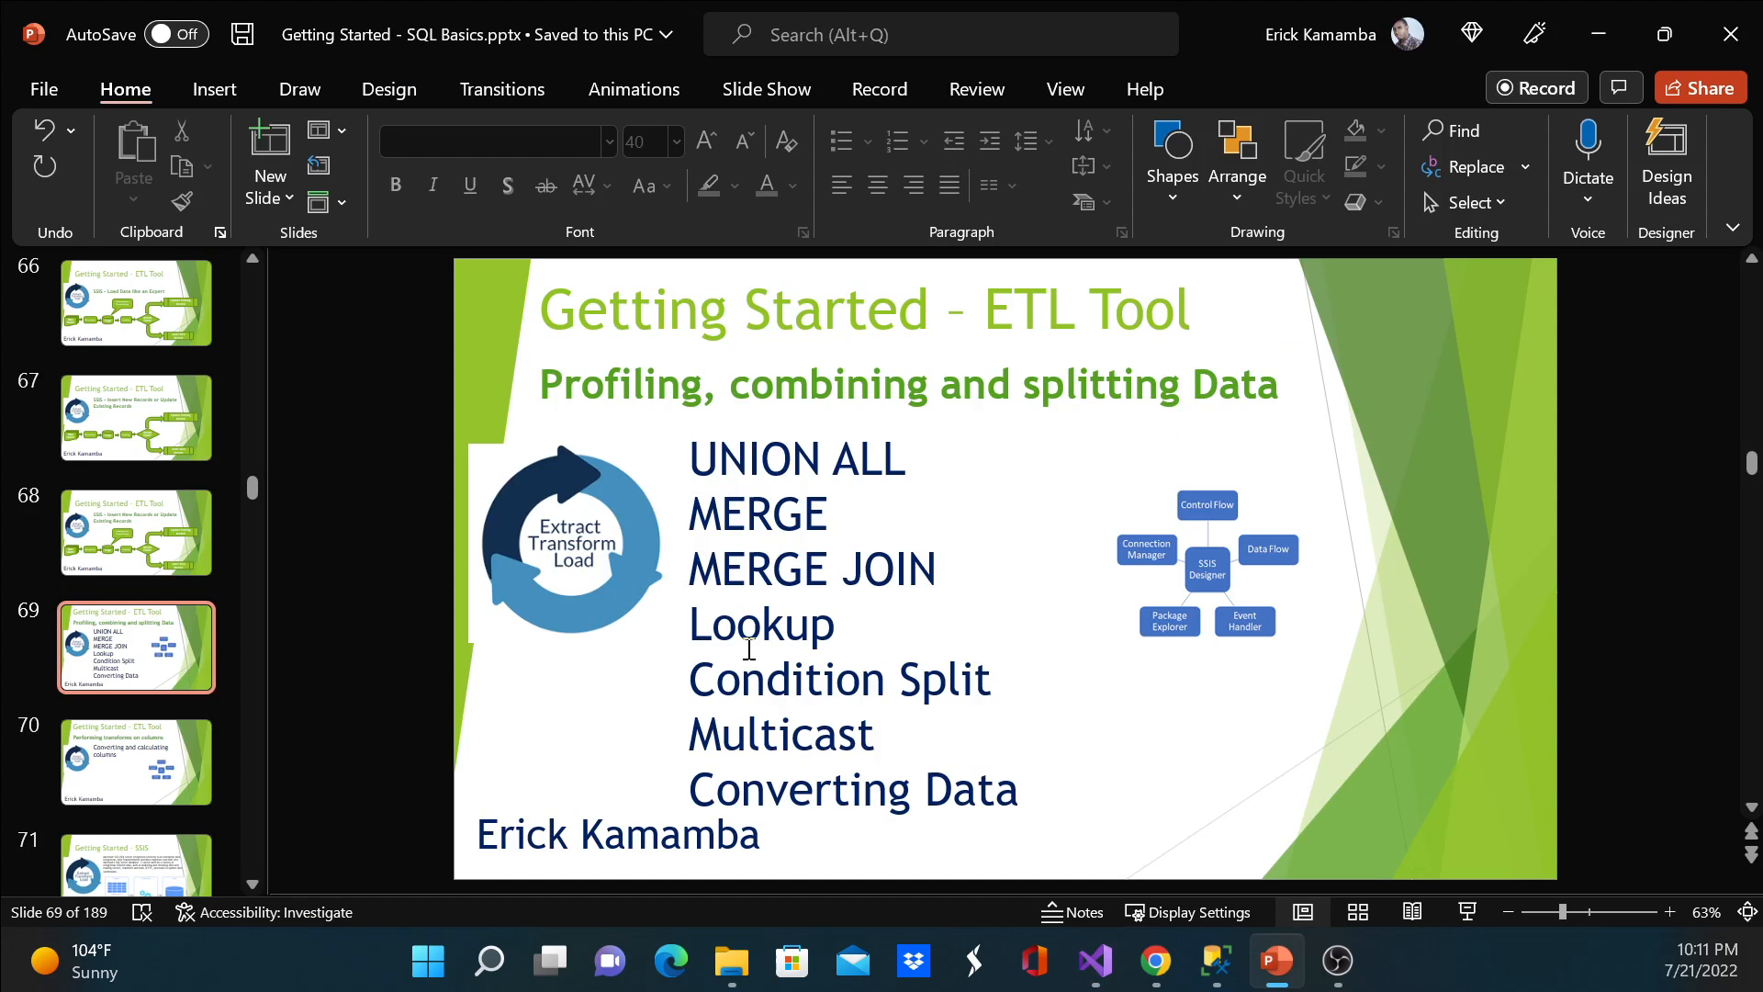